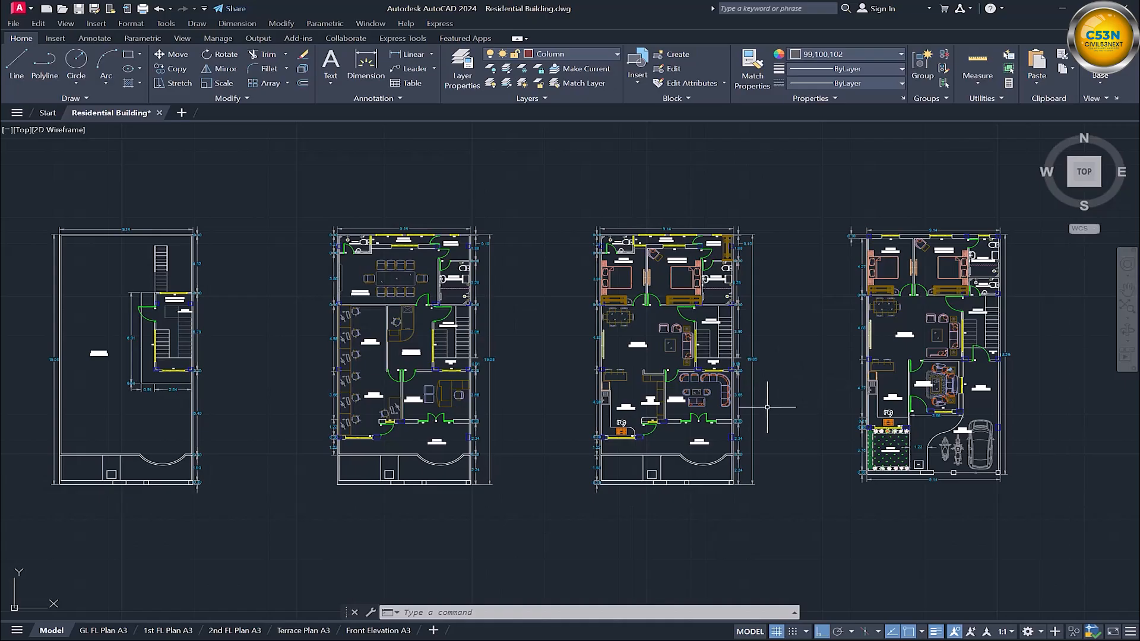
# Step: Examine the ground floor plan's room layout and sizes, from the parking, kitchen and guest room to the bedrooms, bathrooms and staircase
pyautogui.scroll(6, 796, 407)
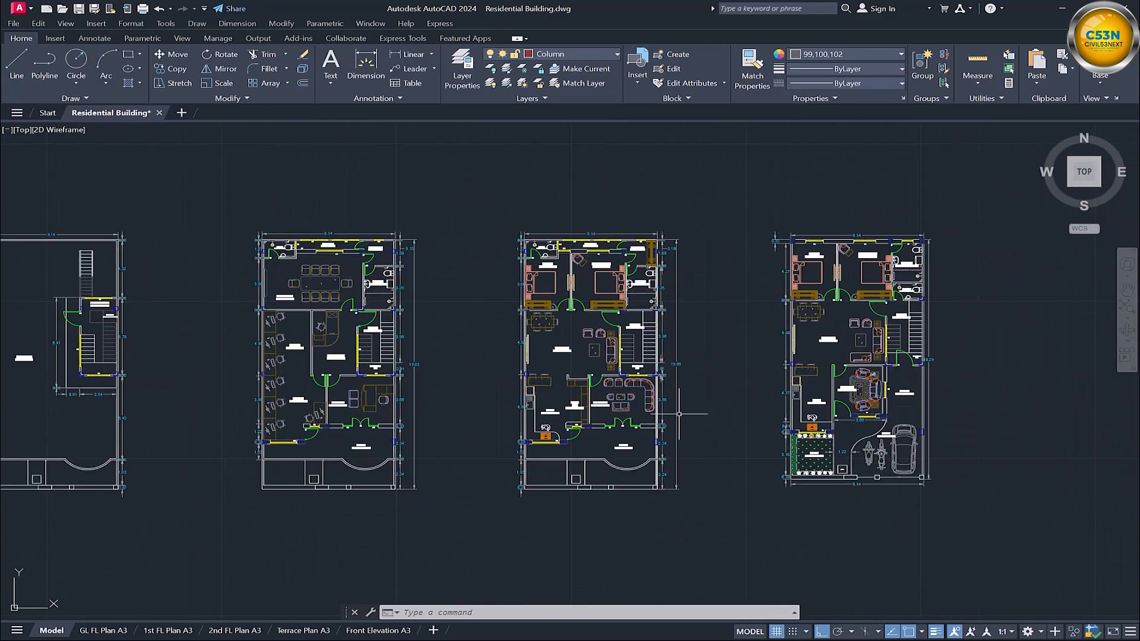
pyautogui.scroll(2, 884, 404)
pyautogui.moveTo(885, 404)
pyautogui.mouseDown(button='middle')
pyautogui.moveTo(677, 389)
pyautogui.moveTo(672, 358)
pyautogui.mouseUp(button='middle')
pyautogui.scroll(2, 671, 384)
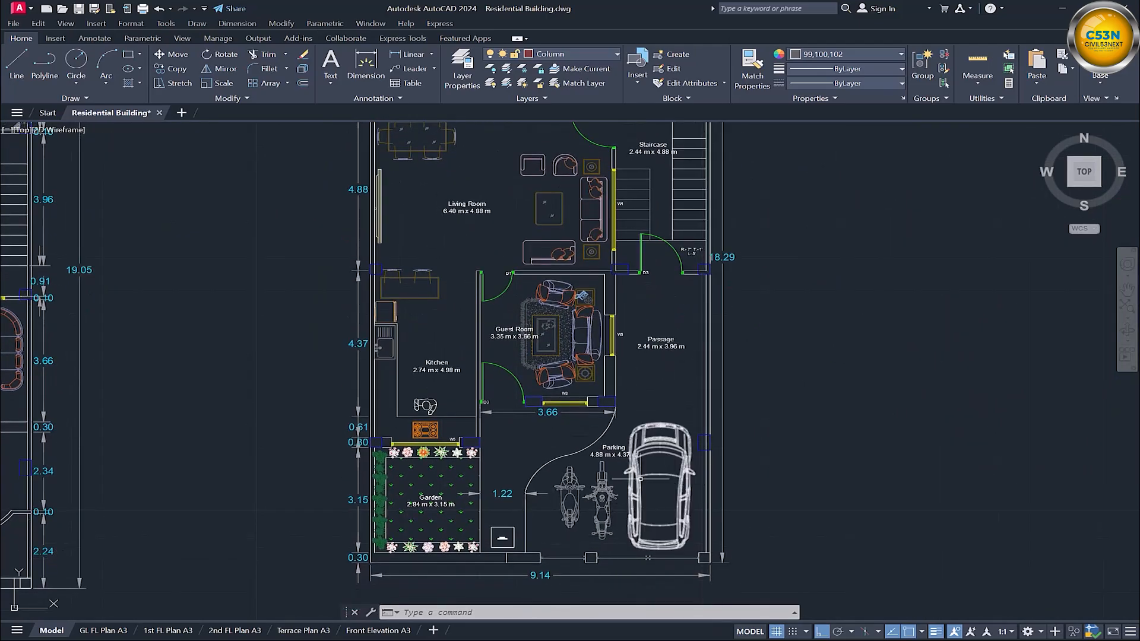
pyautogui.moveTo(673, 224); pyautogui.dragTo(672, 351, button='middle')
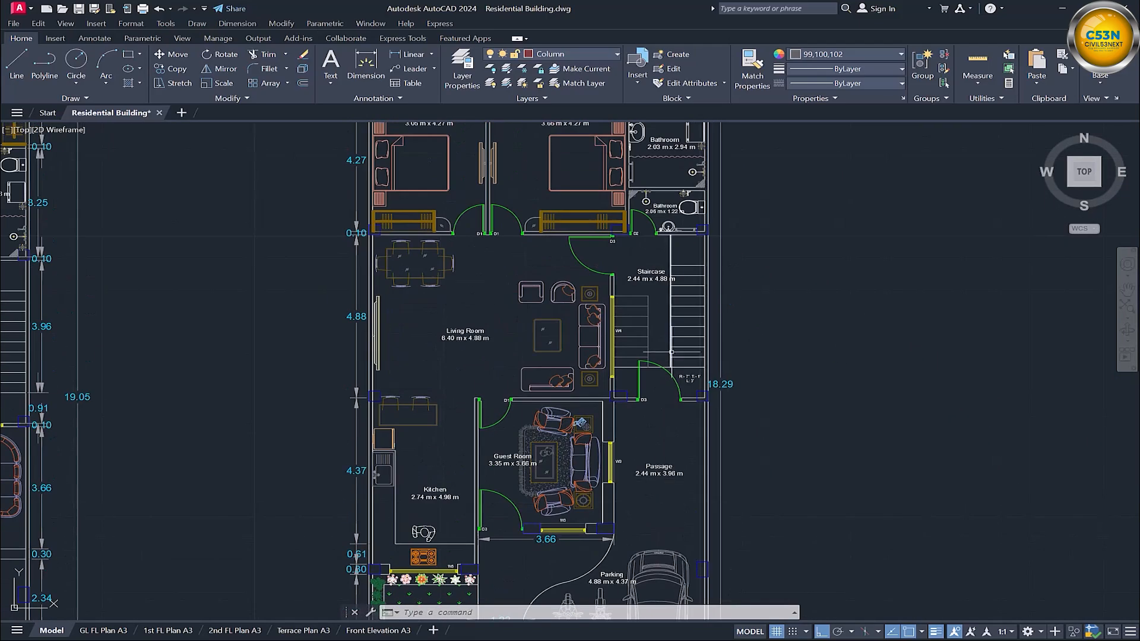
pyautogui.scroll(2, 623, 170)
pyautogui.moveTo(441, 421); pyautogui.dragTo(506, 324, button='middle')
pyautogui.moveTo(412, 583); pyautogui.dragTo(469, 487, button='middle')
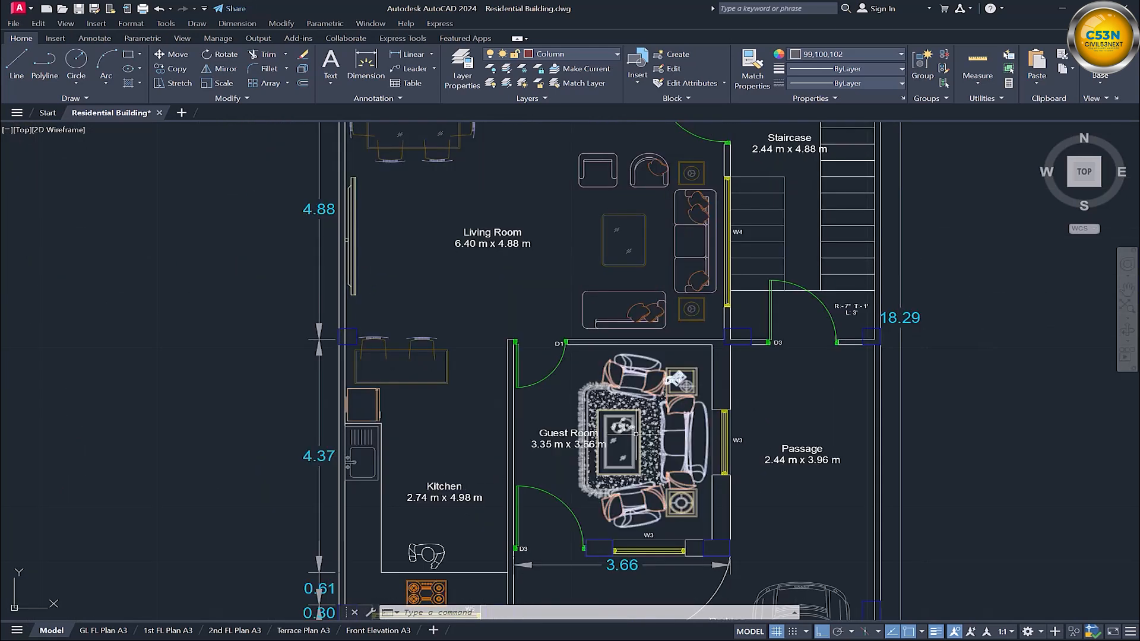
pyautogui.moveTo(636, 434); pyautogui.dragTo(617, 311, button='middle')
pyautogui.moveTo(551, 529); pyautogui.dragTo(549, 347, button='middle')
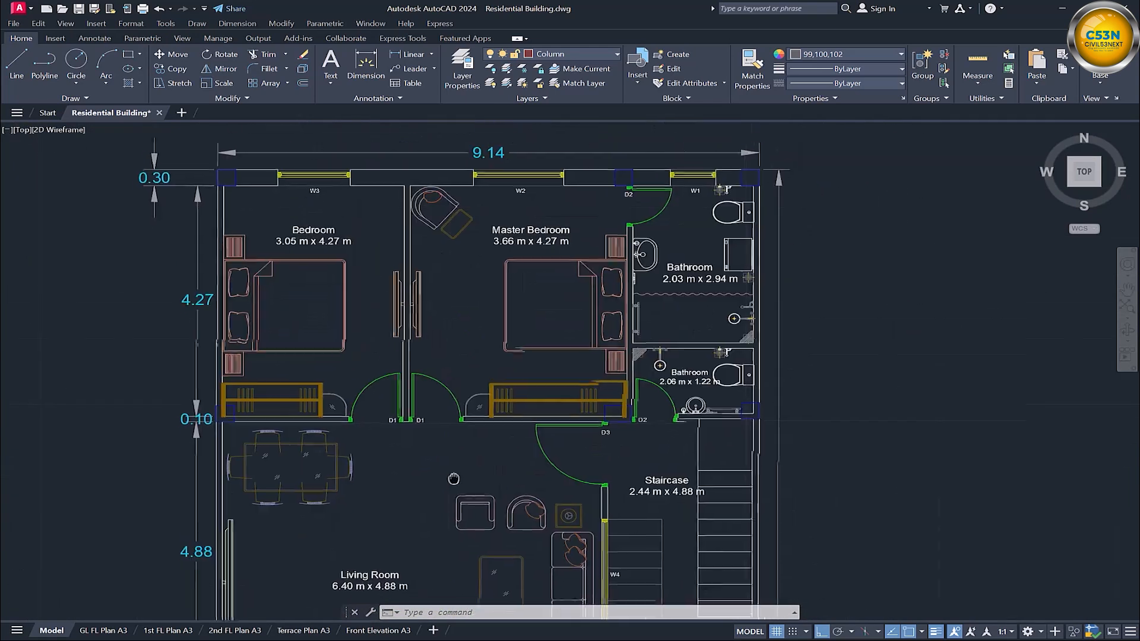
pyautogui.moveTo(451, 475); pyautogui.dragTo(472, 449, button='middle')
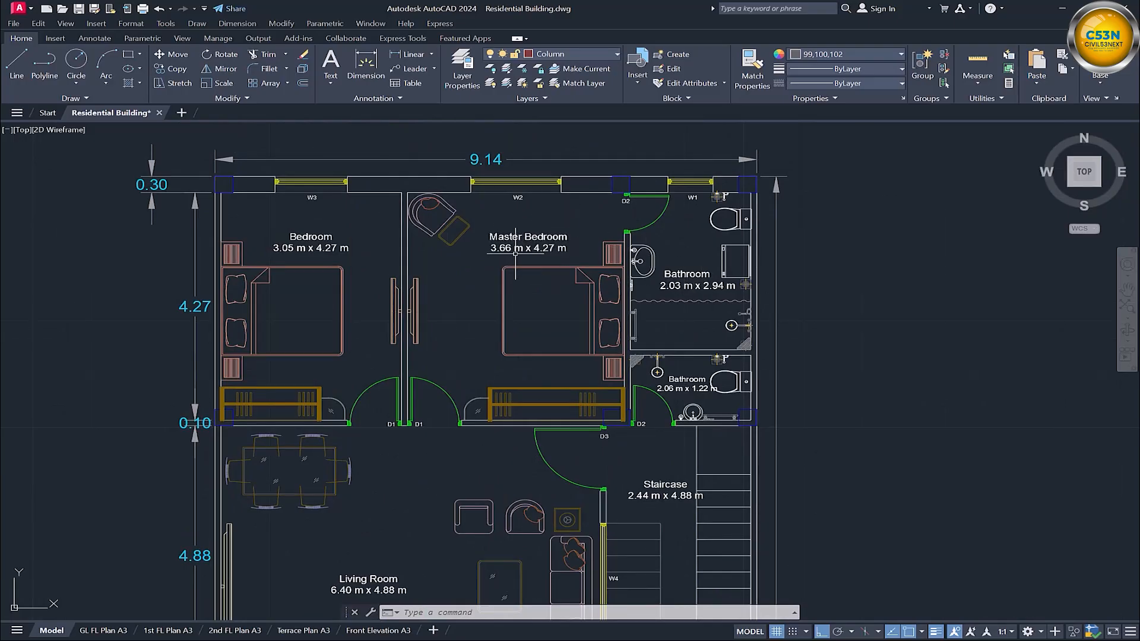
pyautogui.moveTo(344, 371); pyautogui.dragTo(491, 343, button='middle')
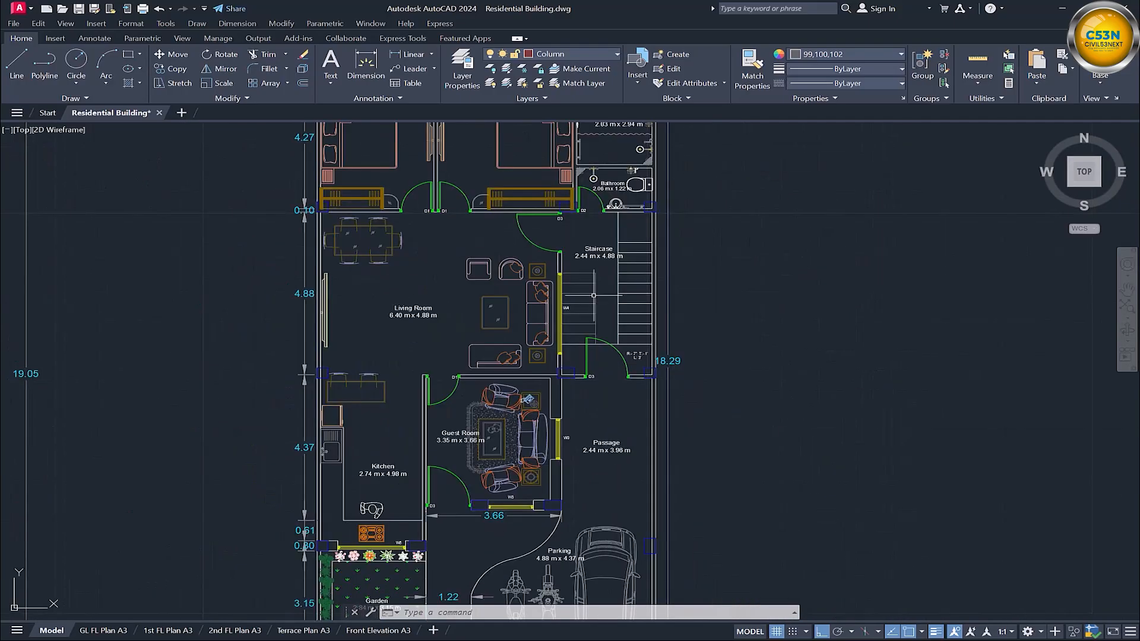
pyautogui.scroll(1, 612, 304)
pyautogui.moveTo(590, 282); pyautogui.dragTo(633, 343, button='middle')
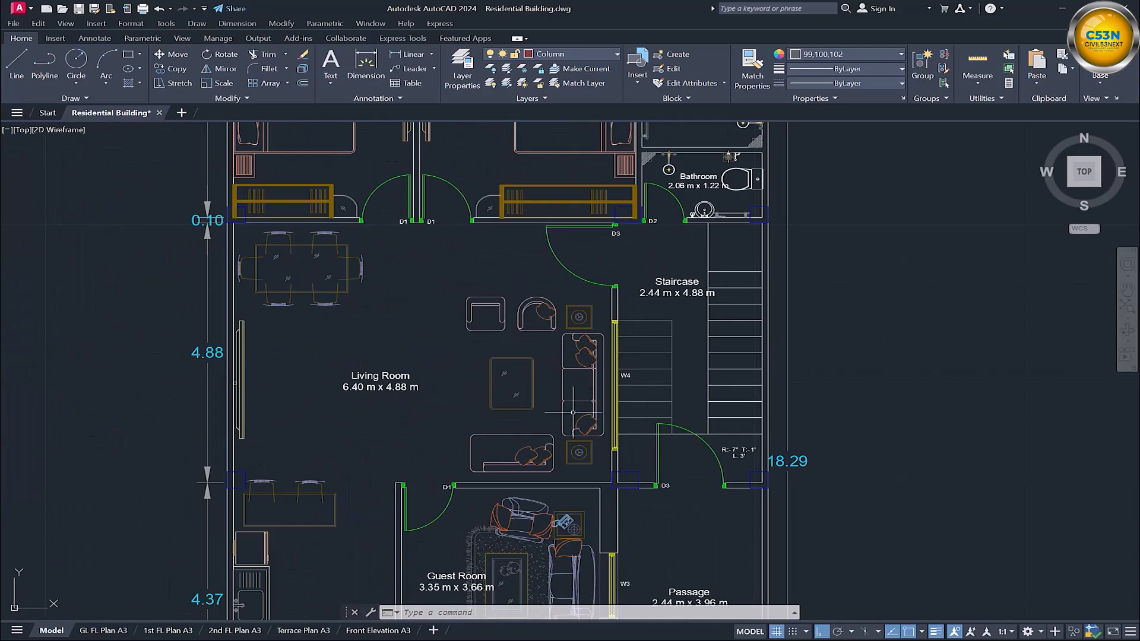
pyautogui.scroll(-3, 573, 412)
pyautogui.moveTo(573, 412); pyautogui.dragTo(513, 331, button='middle')
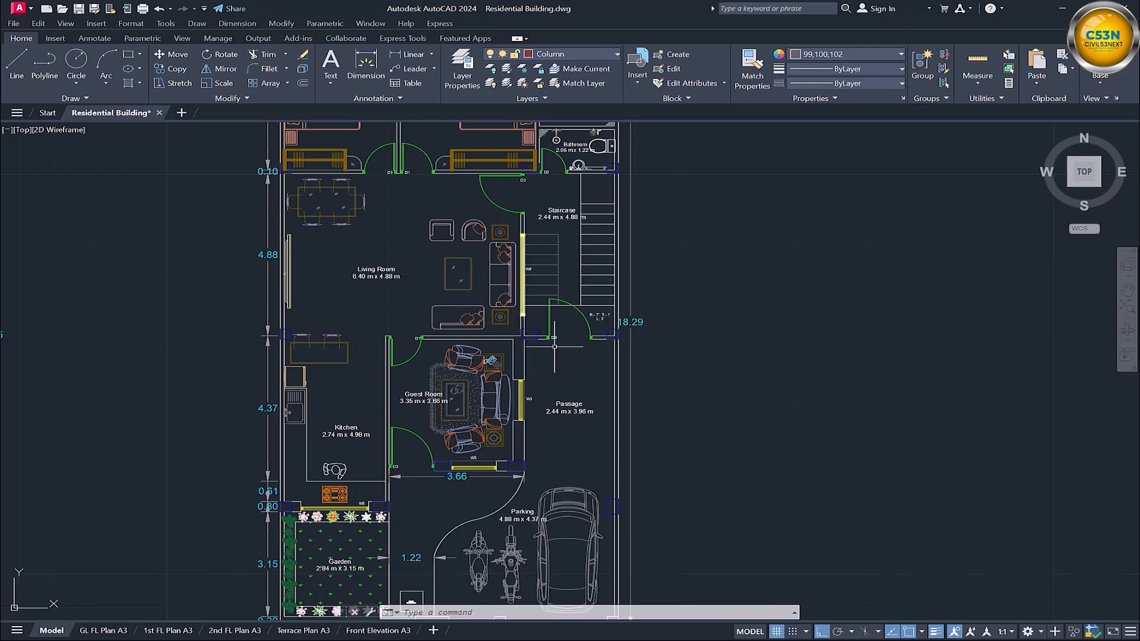
pyautogui.scroll(-2, 371, 435)
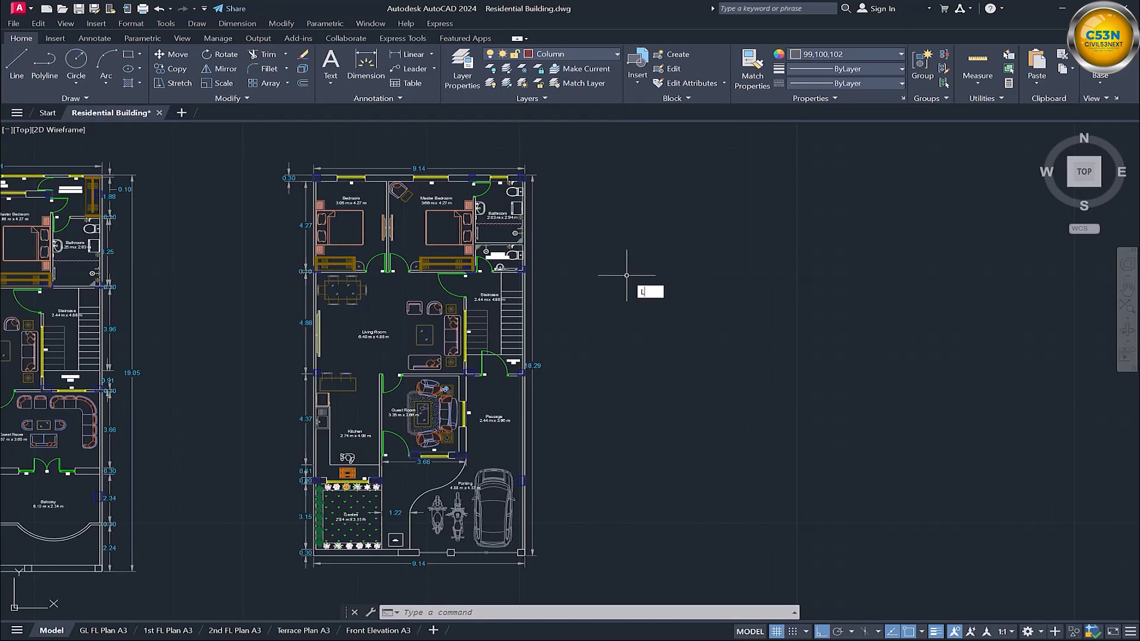
pyautogui.write('AYER')
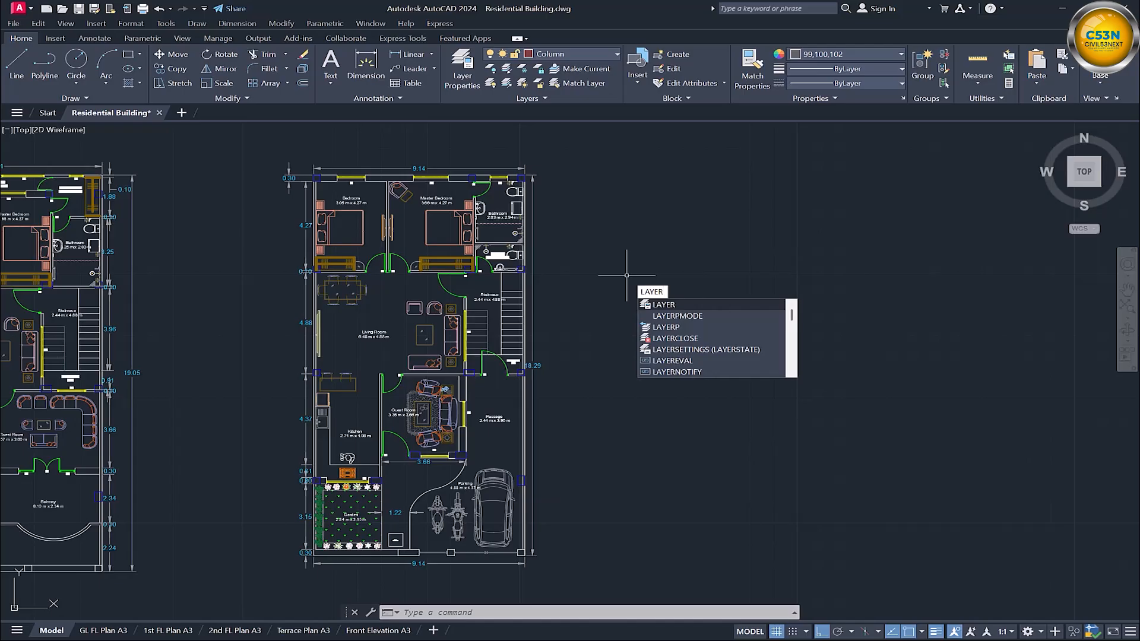
pyautogui.click(687, 308)
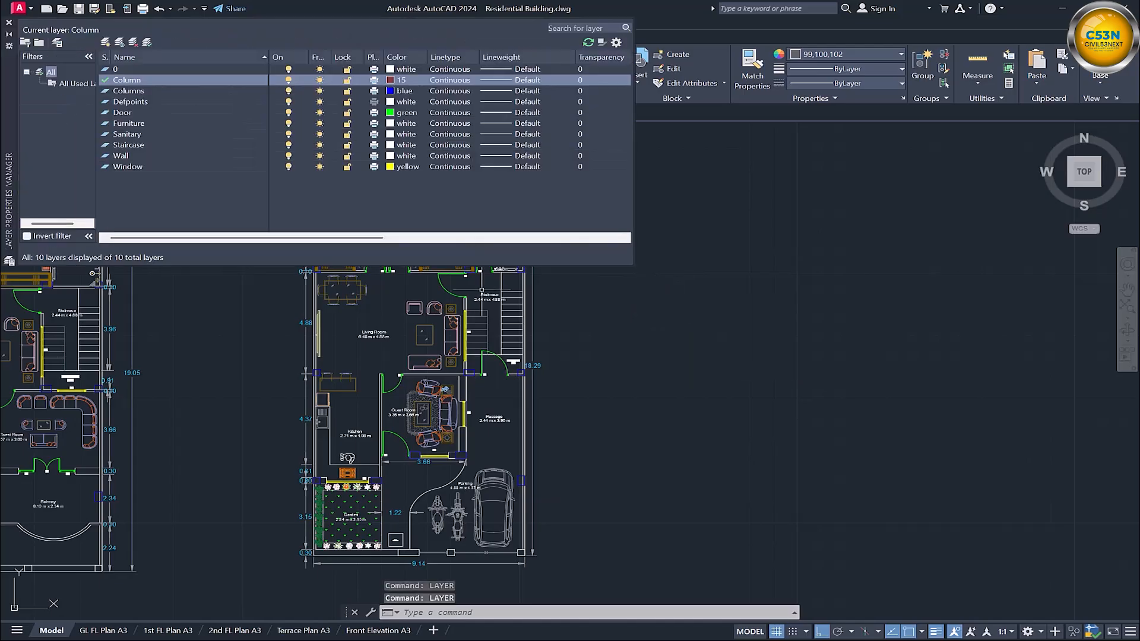
pyautogui.click(8, 22)
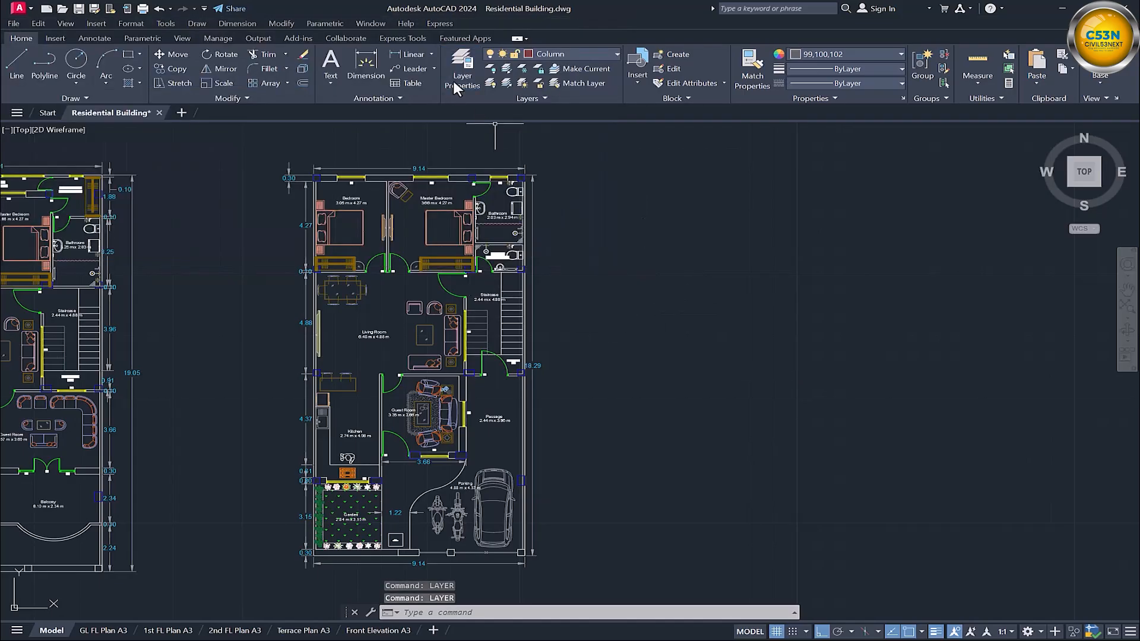
# Step: Create a new layer named Centerline and set its color to red
pyautogui.click(458, 67)
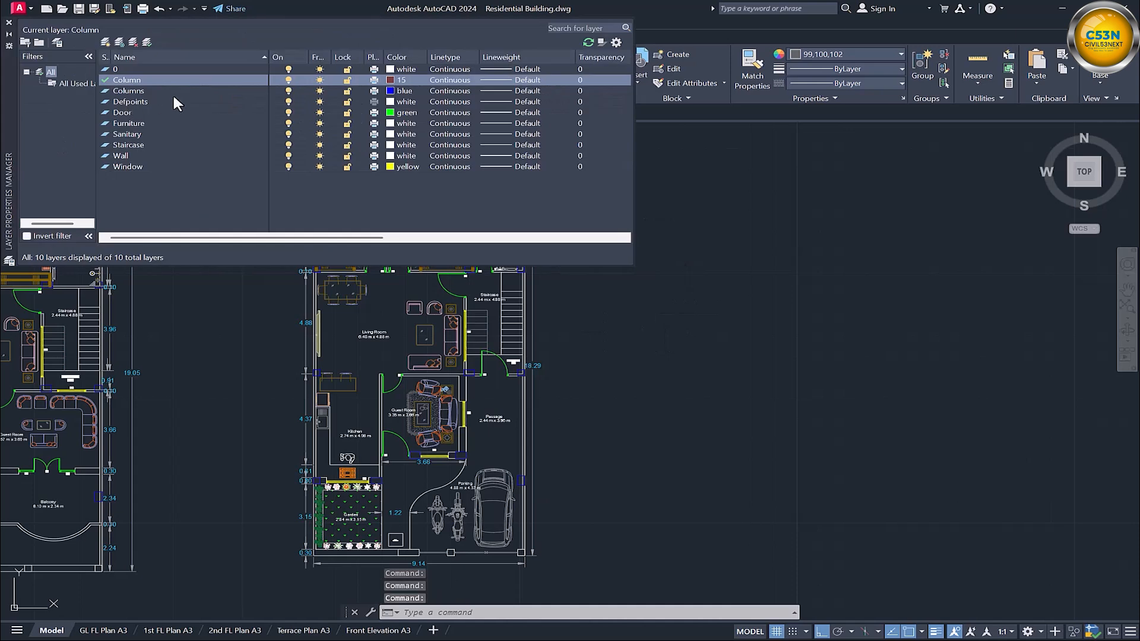
pyautogui.click(105, 42)
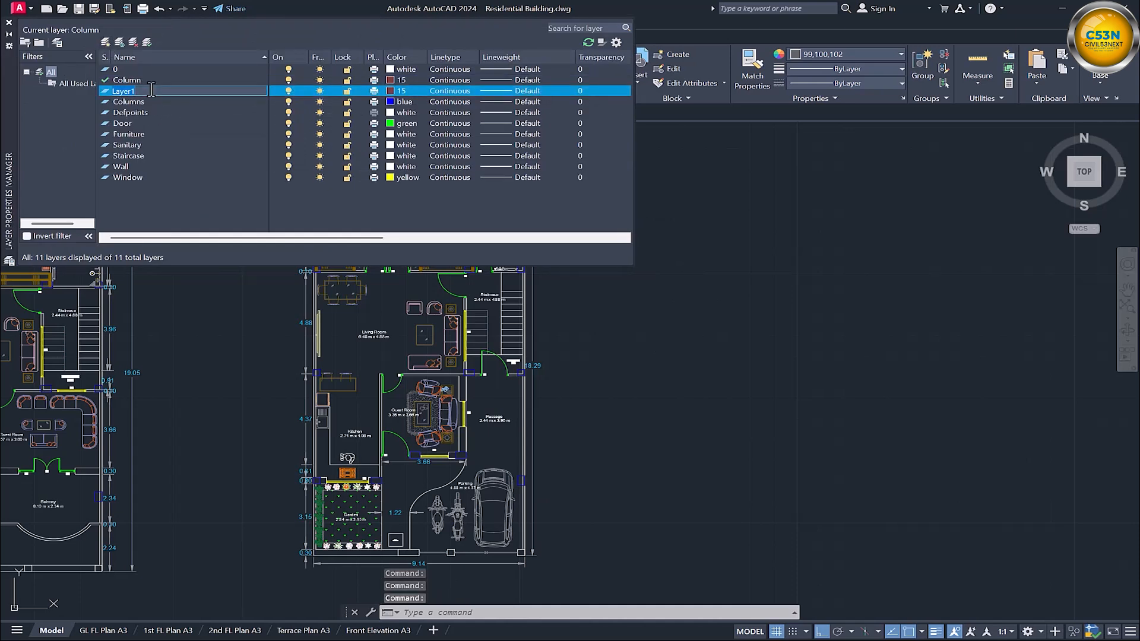
pyautogui.write('Centerline')
pyautogui.click(392, 91)
pyautogui.click(468, 334)
pyautogui.click(554, 412)
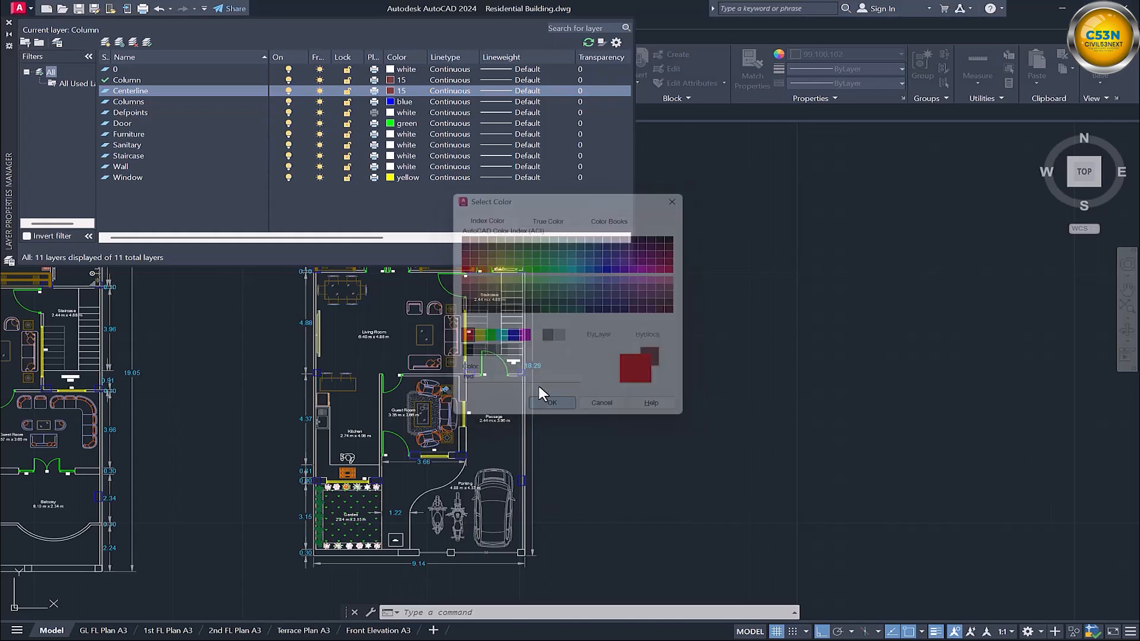
# Step: Reload the CENTER linetype from acad.lin and assign it to the Centerline layer
pyautogui.click(450, 91)
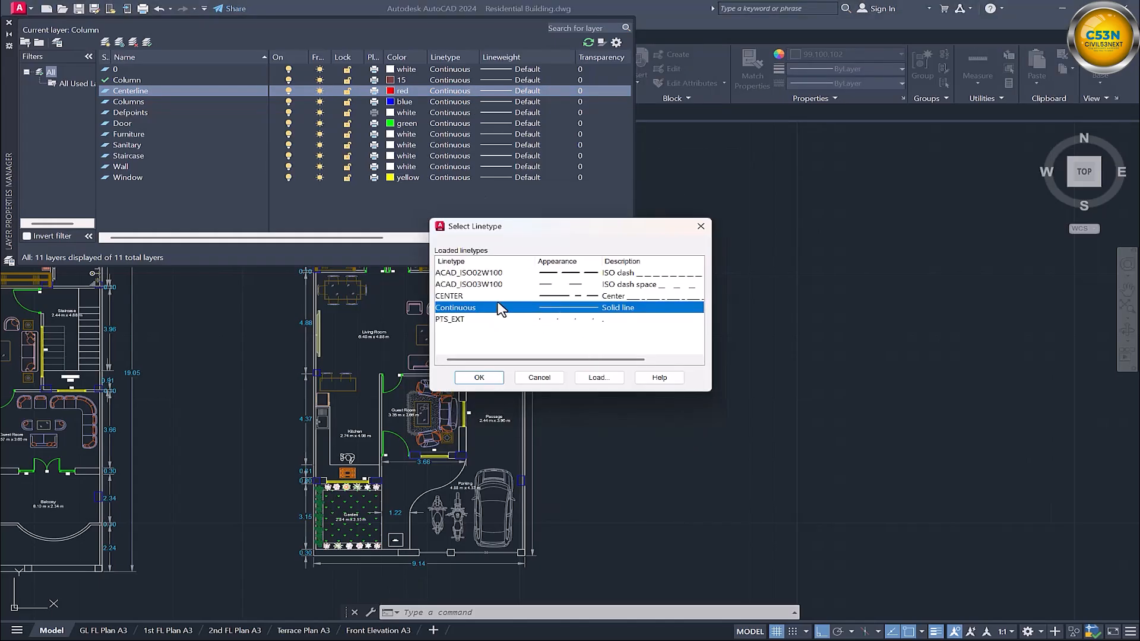
pyautogui.click(599, 378)
pyautogui.click(490, 295)
pyautogui.press('c')
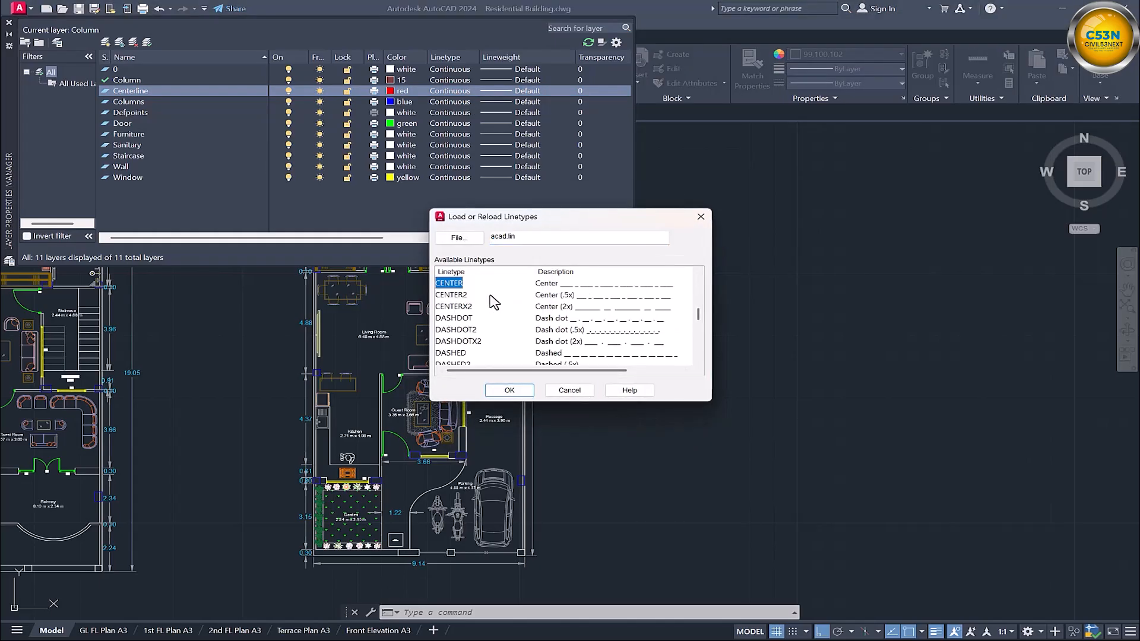
pyautogui.click(517, 389)
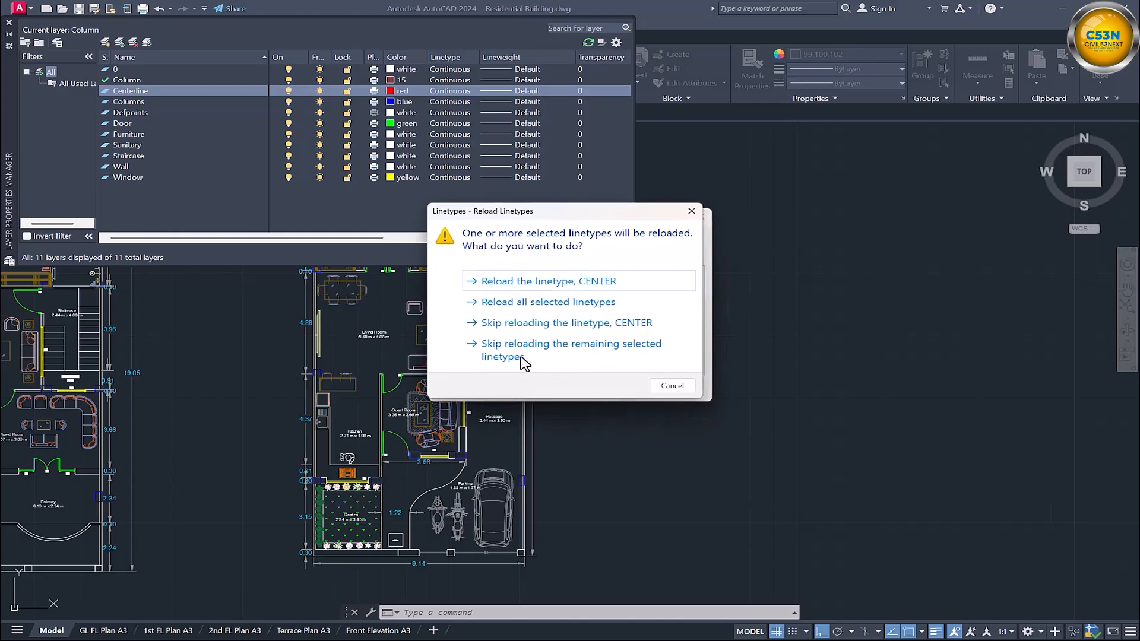
pyautogui.click(559, 286)
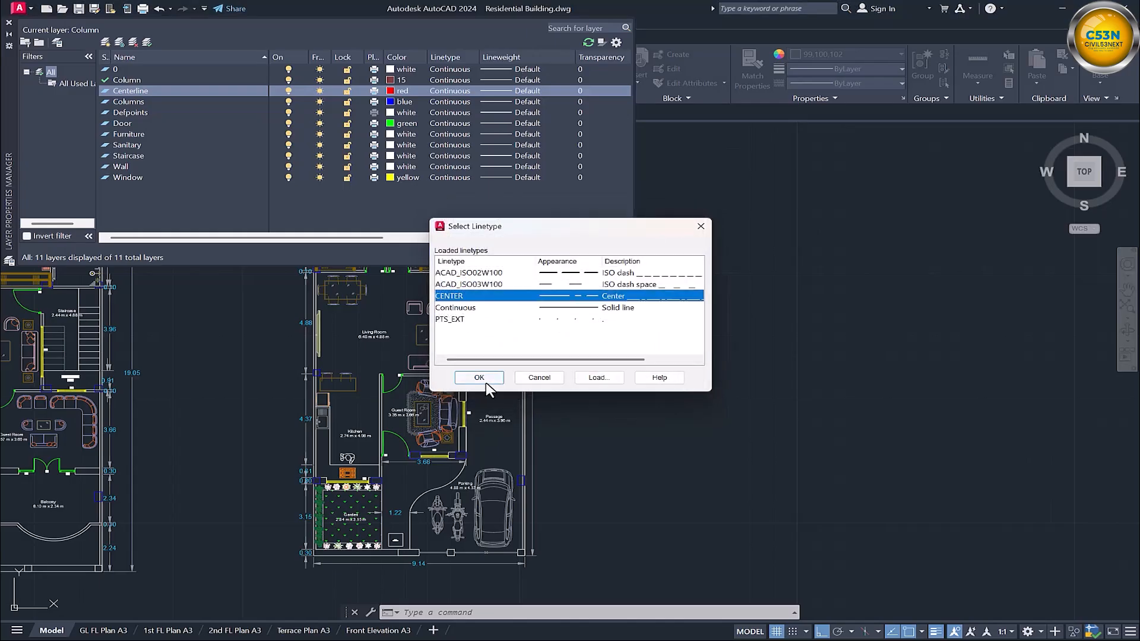
pyautogui.click(483, 378)
# Step: Set the Centerline layer's lineweight to 0.40 mm and make it the current layer
pyautogui.click(497, 91)
pyautogui.click(530, 300)
pyautogui.click(513, 398)
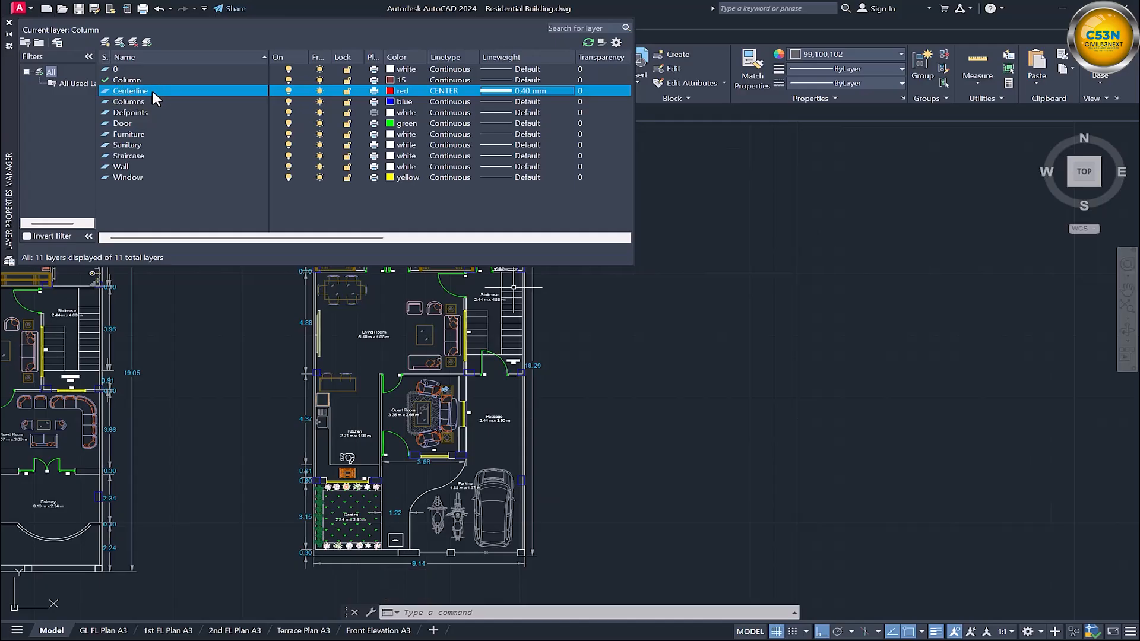
pyautogui.click(9, 22)
# Step: Start a line at the midpoint between the two faces of the outer wall beside the car, where it meets the corner column
pyautogui.moveTo(485, 343)
pyautogui.mouseDown(button='middle')
pyautogui.moveTo(471, 288)
pyautogui.moveTo(479, 322)
pyautogui.mouseUp(button='middle')
pyautogui.scroll(2, 566, 461)
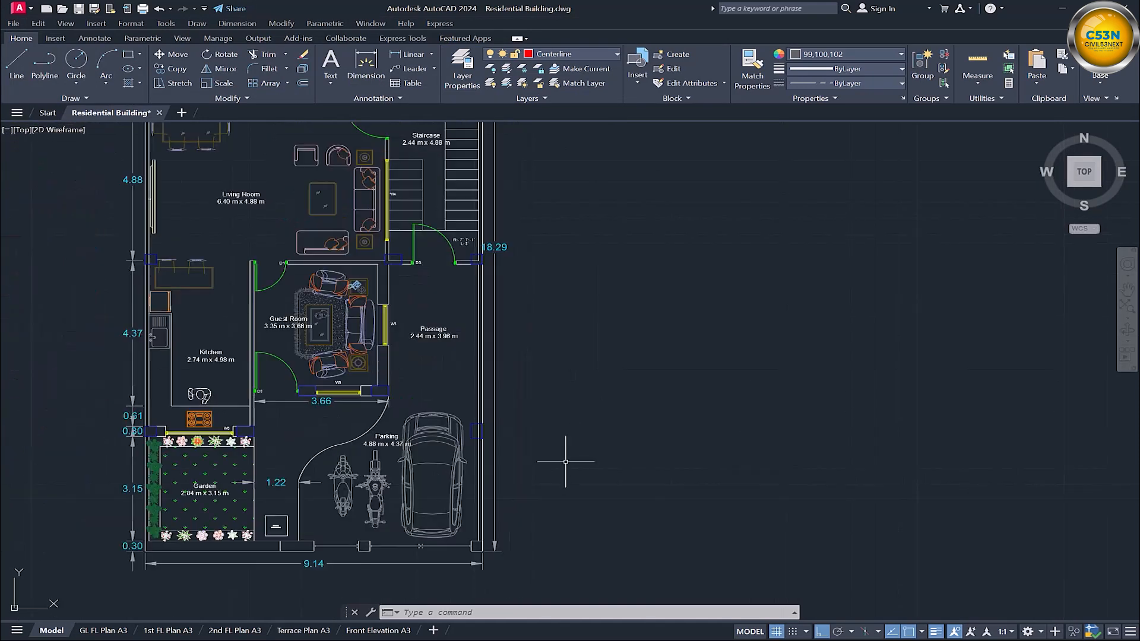
pyautogui.moveTo(565, 461); pyautogui.dragTo(631, 380, button='middle')
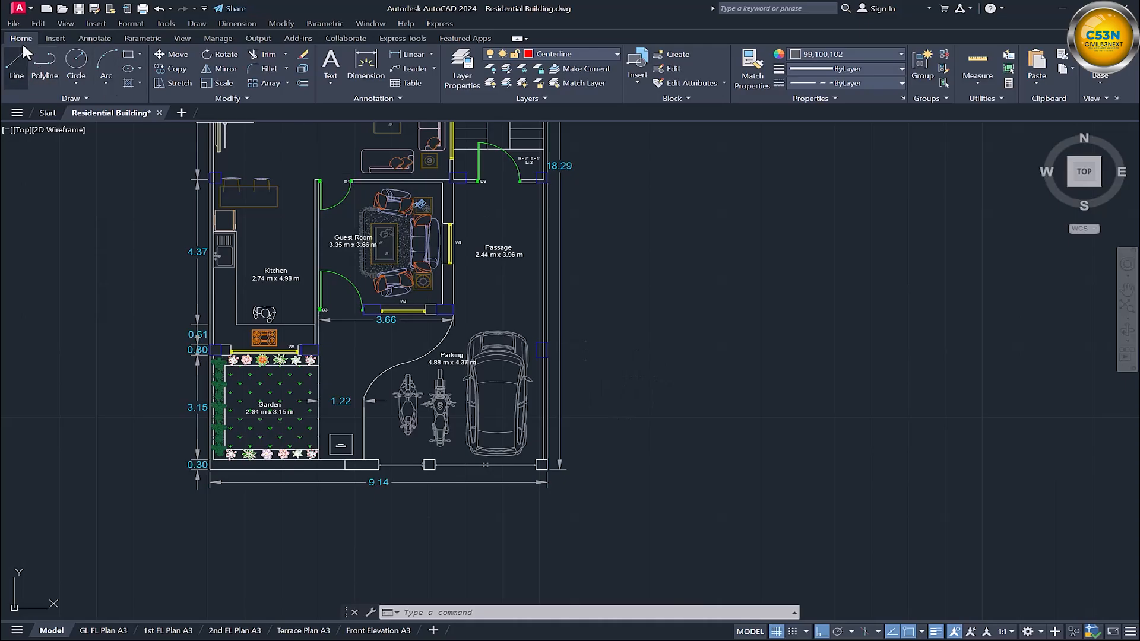
pyautogui.click(15, 71)
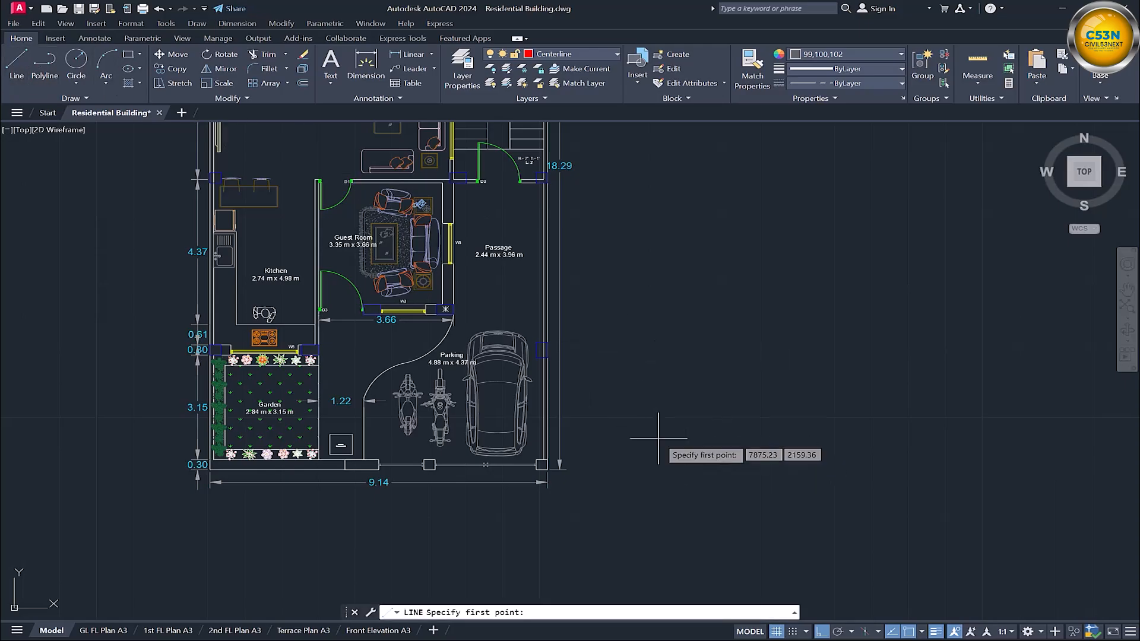
pyautogui.press('Escape')
pyautogui.write('l')
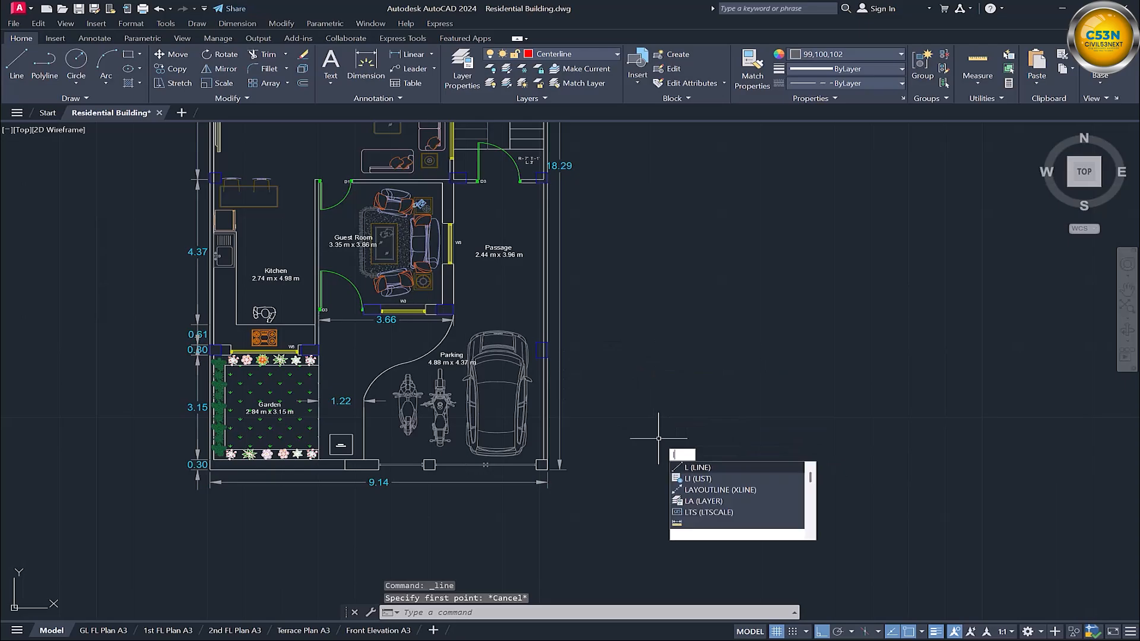
pyautogui.press('Return')
pyautogui.scroll(6, 658, 438)
pyautogui.scroll(-3, 560, 408)
pyautogui.scroll(3, 557, 406)
pyautogui.scroll(3, 534, 408)
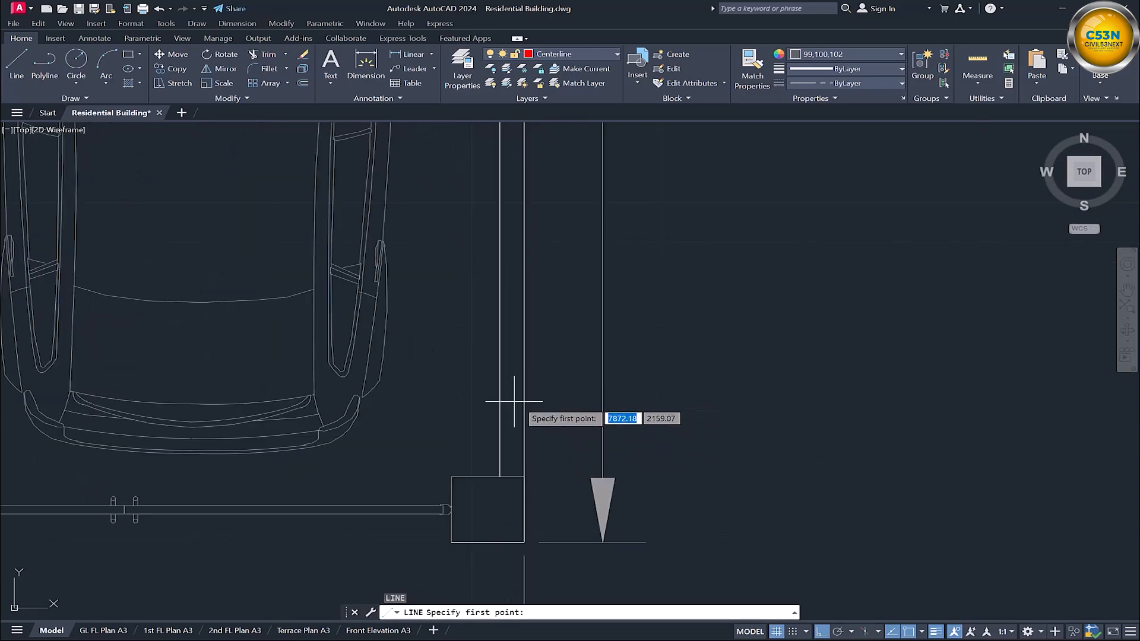
pyautogui.scroll(-1, 552, 475)
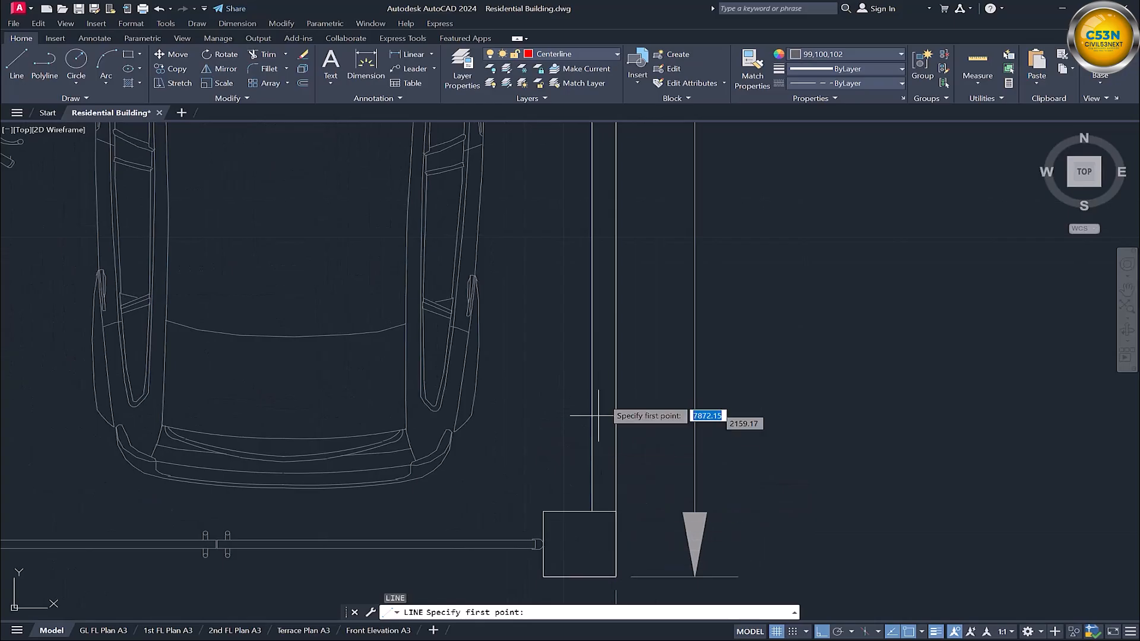
pyautogui.moveTo(644, 496); pyautogui.dragTo(626, 407, button='middle')
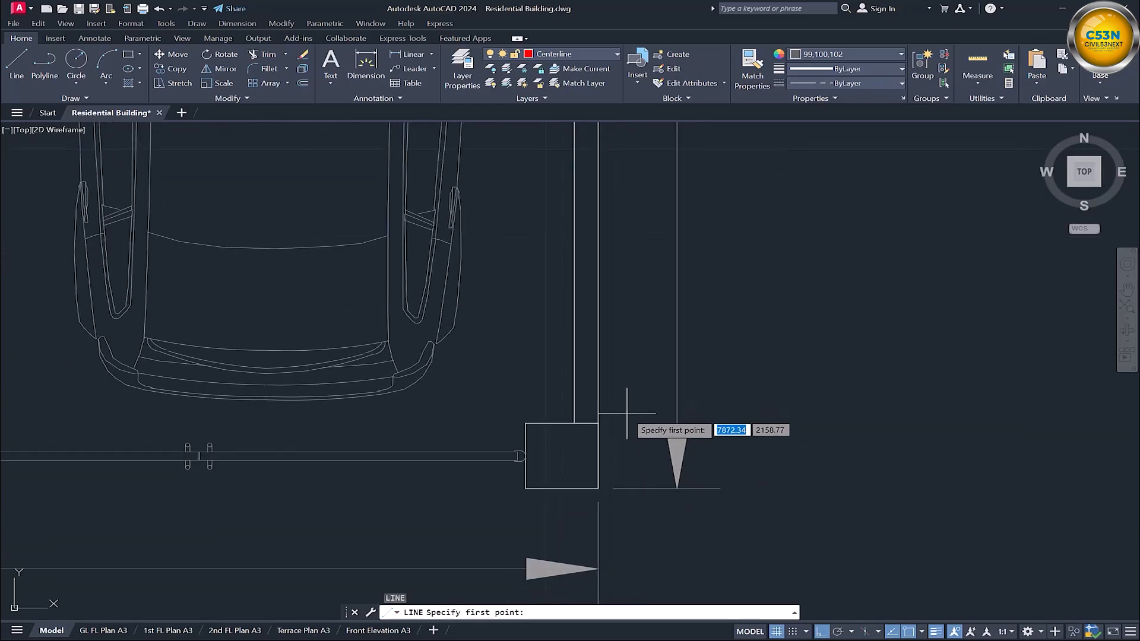
pyautogui.press('F8')
pyautogui.keyDown('shift'); pyautogui.rightClick(646, 388); pyautogui.keyUp('shift')
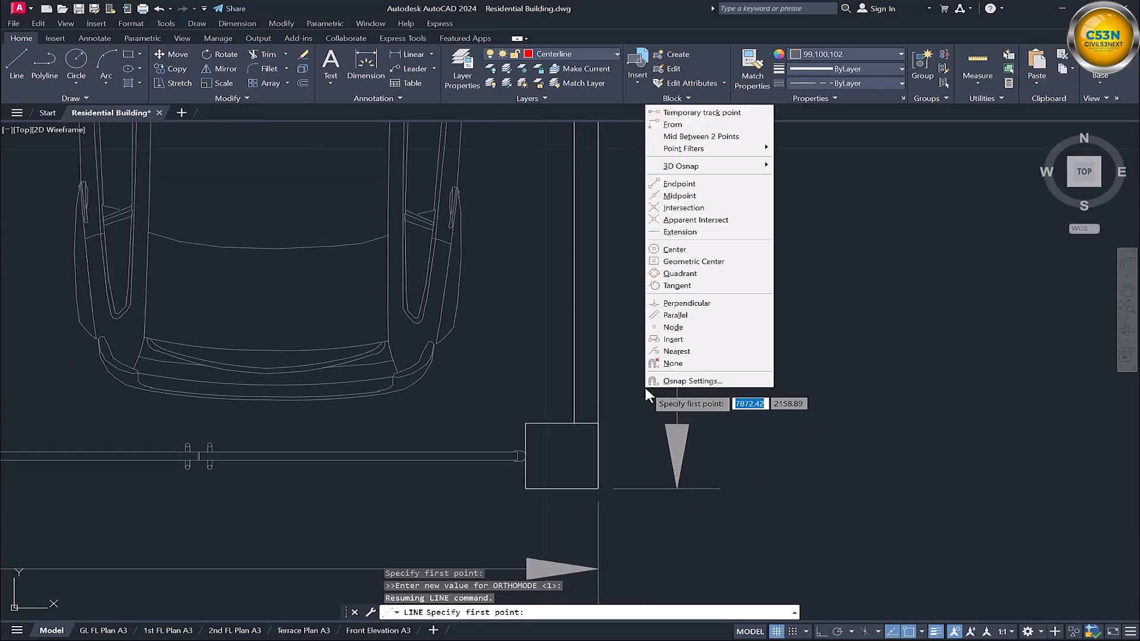
pyautogui.click(696, 137)
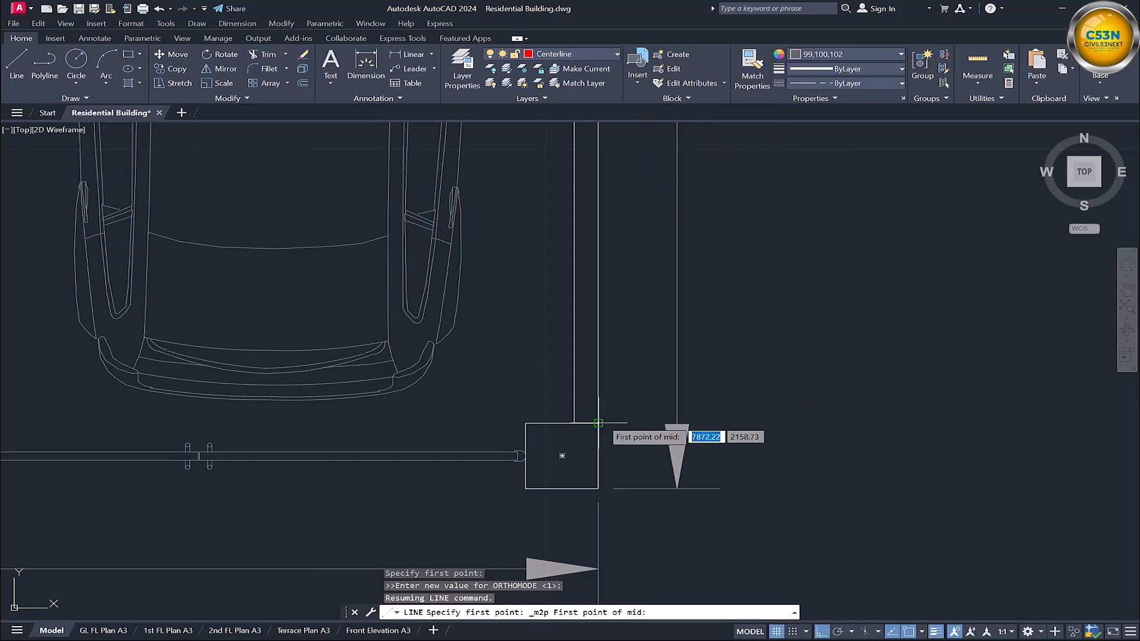
pyautogui.click(598, 423)
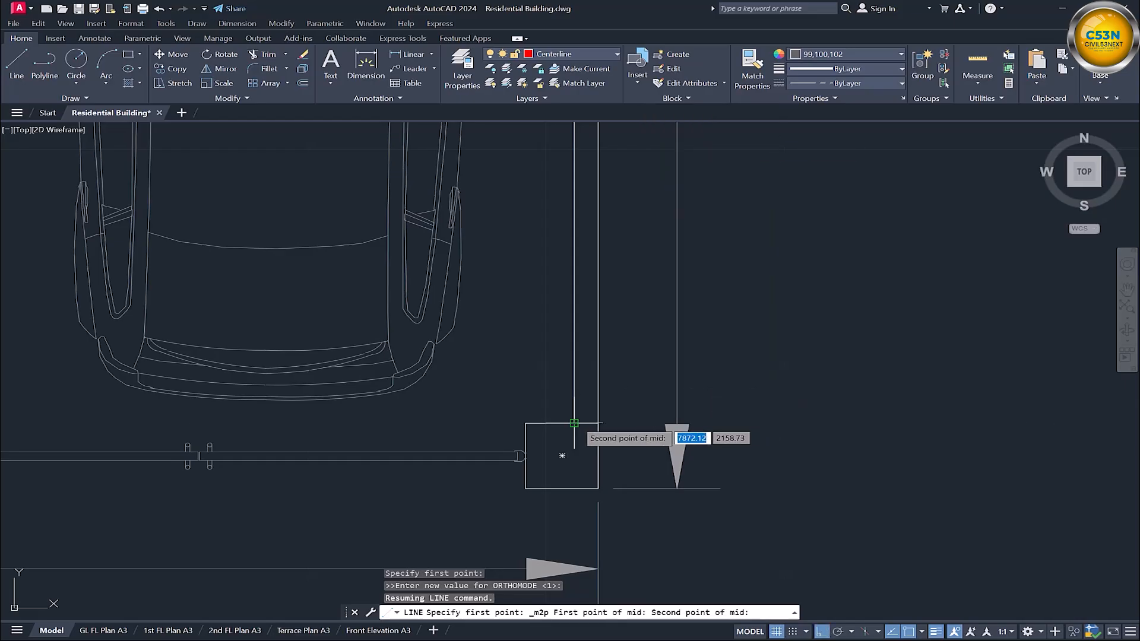
pyautogui.click(573, 423)
# Step: Run the line straight up the outer wall with ortho on, ending at the upper edge of the corner column near window W1
pyautogui.scroll(-2, 591, 302)
pyautogui.moveTo(589, 217); pyautogui.dragTo(568, 422, button='middle')
pyautogui.scroll(-2, 567, 422)
pyautogui.moveTo(569, 264); pyautogui.dragTo(567, 380, button='middle')
pyautogui.scroll(1, 562, 209)
pyautogui.moveTo(562, 209); pyautogui.dragTo(554, 518, button='middle')
pyautogui.scroll(5, 552, 231)
pyautogui.moveTo(553, 172); pyautogui.dragTo(572, 326, button='middle')
pyautogui.scroll(3, 553, 256)
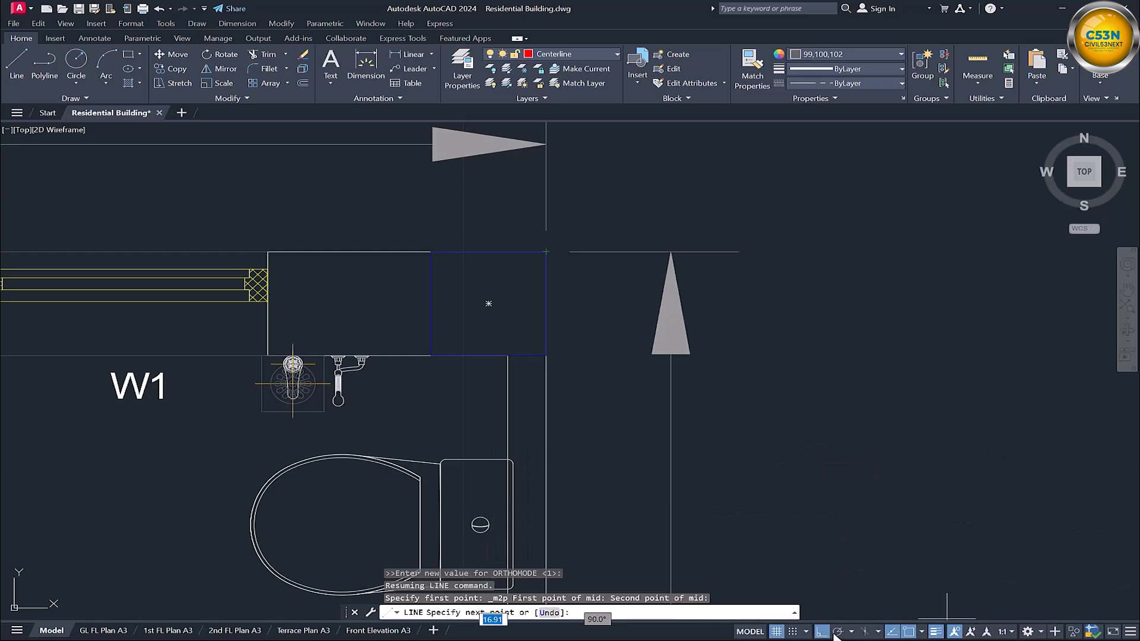
pyautogui.click(534, 255)
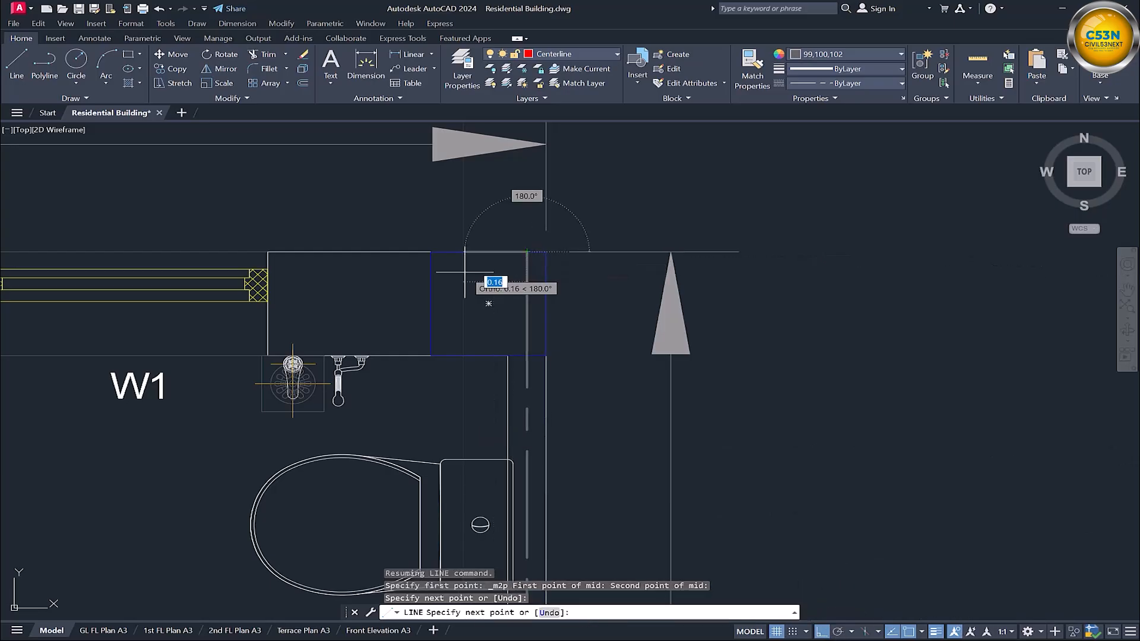
pyautogui.press('Escape')
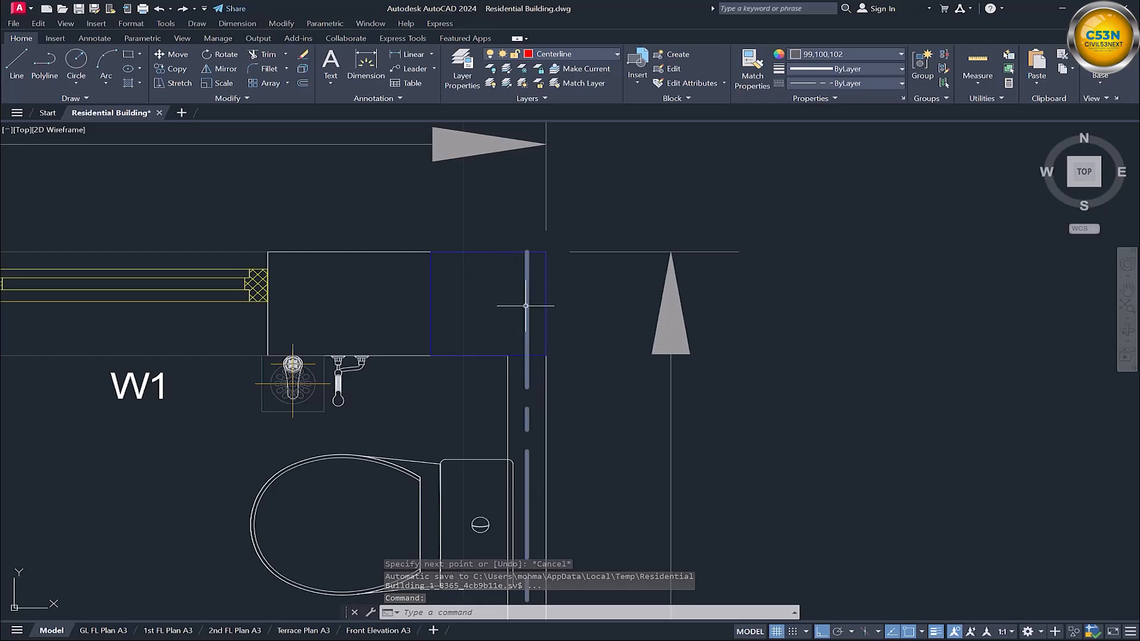
# Step: Delete the vertical centerline drawn along the outer wall
pyautogui.click(525, 305)
pyautogui.press('Delete')
pyautogui.scroll(-8, 666, 219)
pyautogui.moveTo(750, 484); pyautogui.dragTo(703, 257, button='middle')
pyautogui.scroll(-2, 734, 330)
pyautogui.moveTo(779, 467); pyautogui.dragTo(724, 314, button='middle')
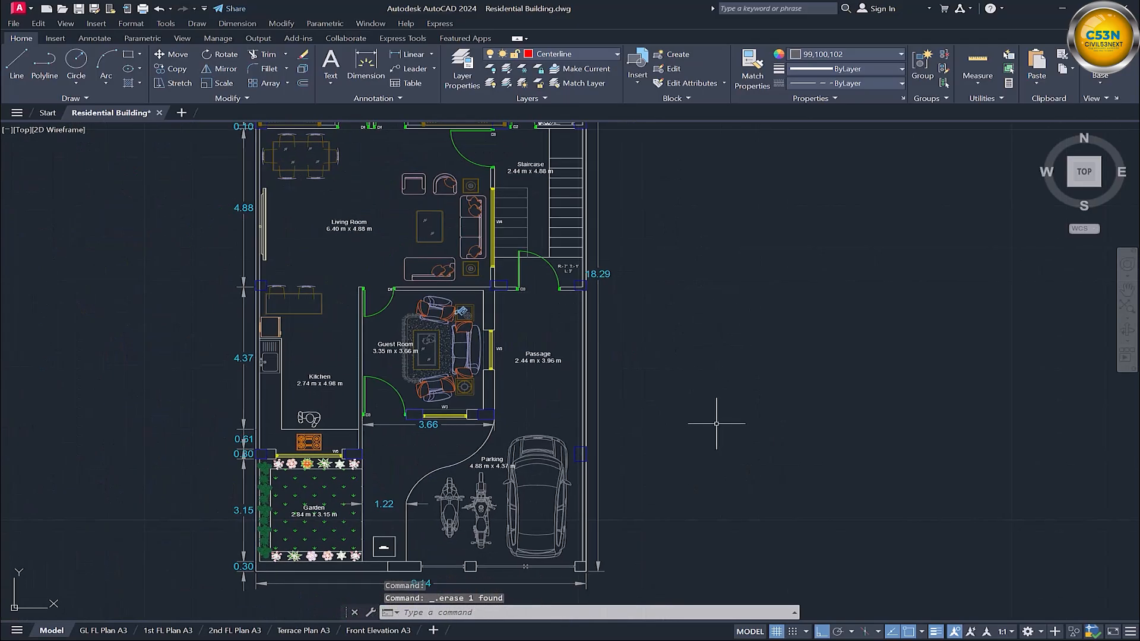
# Step: Draw a vertical construction line through the midpoint between the two faces of the outer wall beside the car
pyautogui.write('XL')
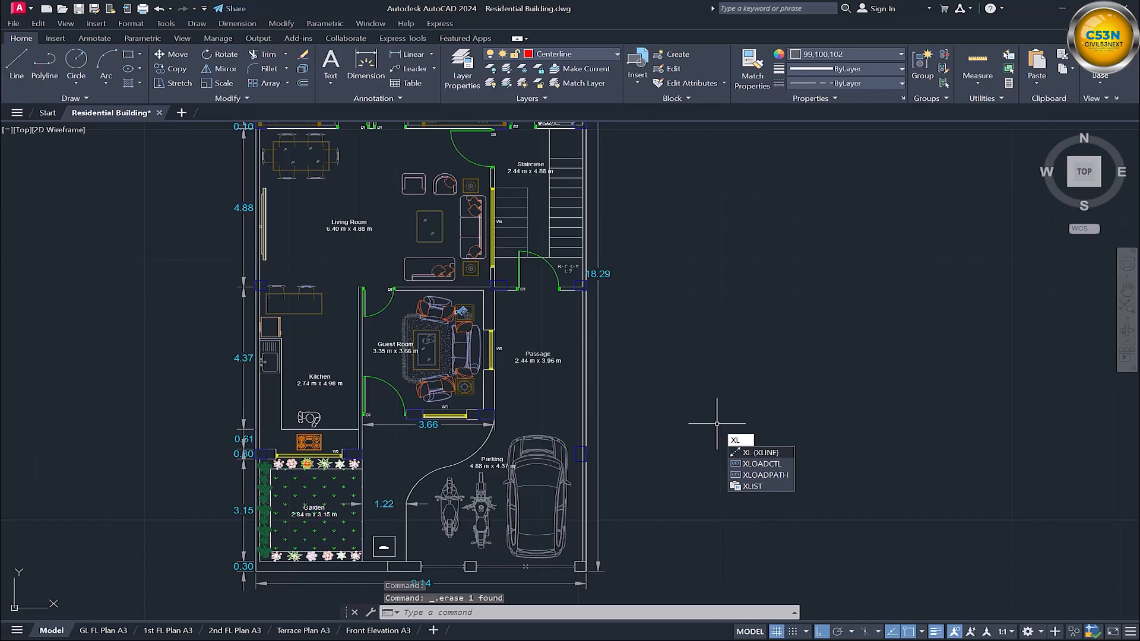
pyautogui.press('Return')
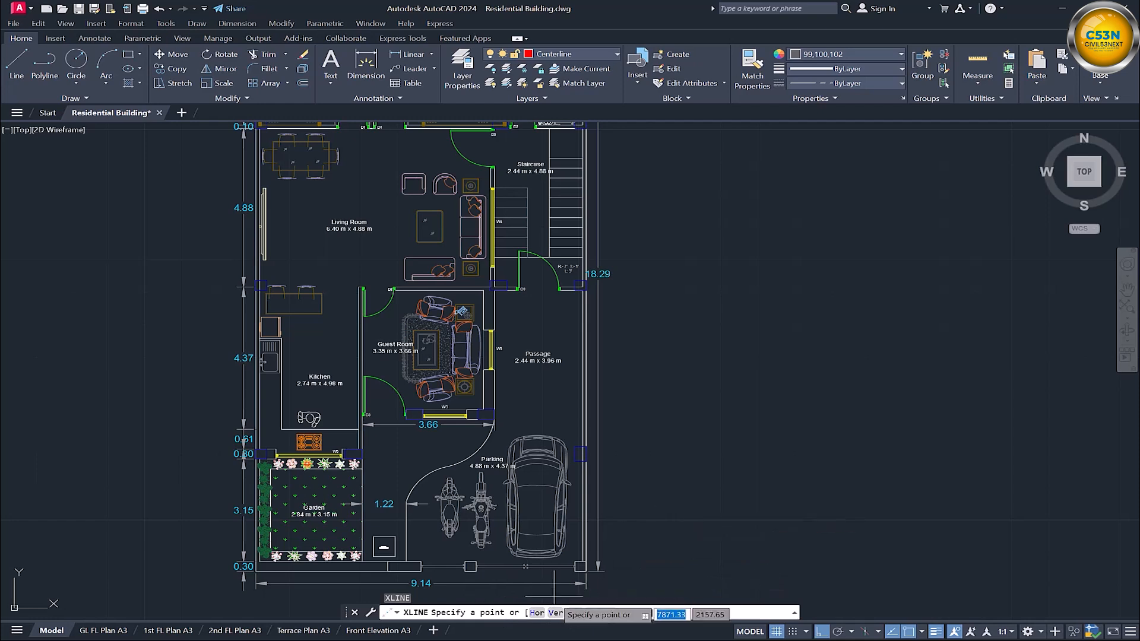
pyautogui.click(556, 616)
pyautogui.scroll(4, 653, 525)
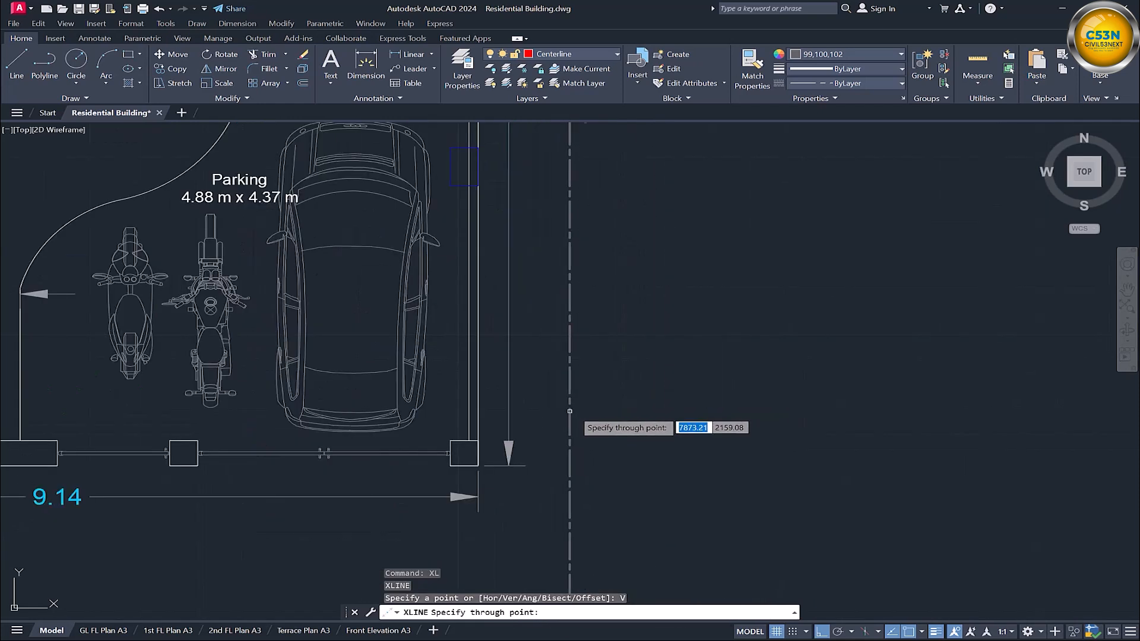
pyautogui.scroll(3, 535, 420)
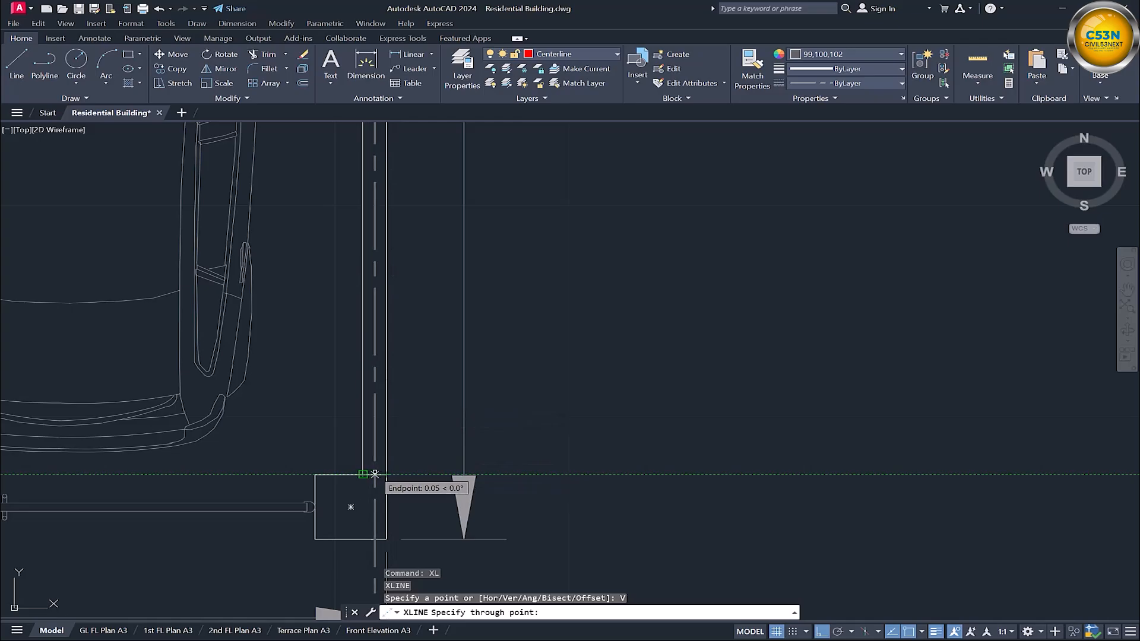
pyautogui.press('F8')
pyautogui.keyDown('shift'); pyautogui.rightClick(416, 461); pyautogui.keyUp('shift')
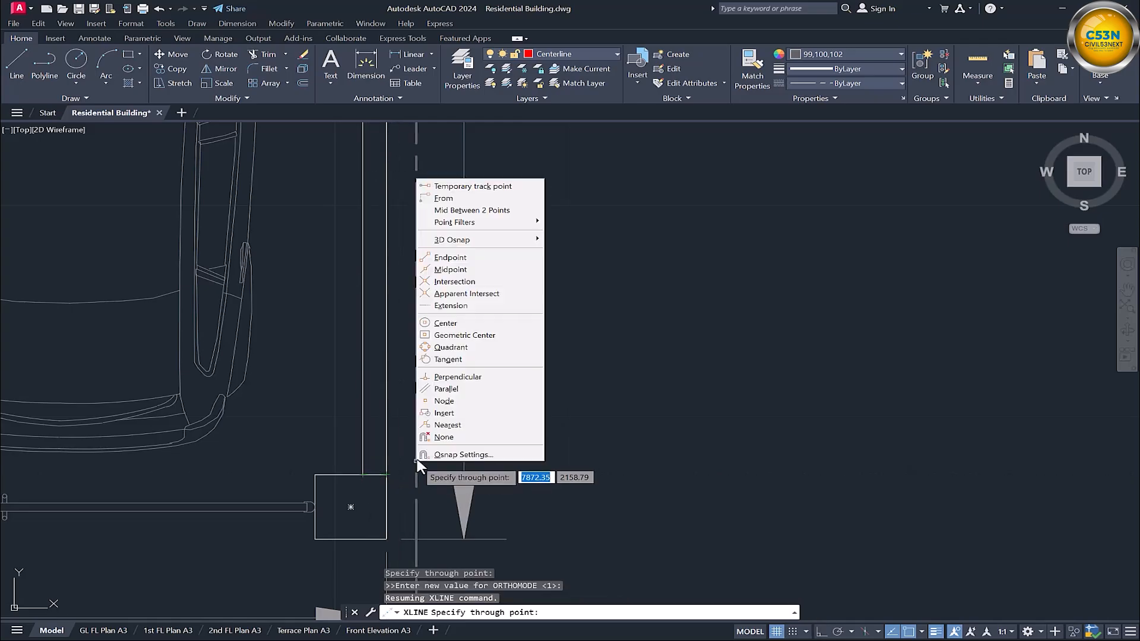
pyautogui.click(510, 215)
pyautogui.scroll(2, 413, 460)
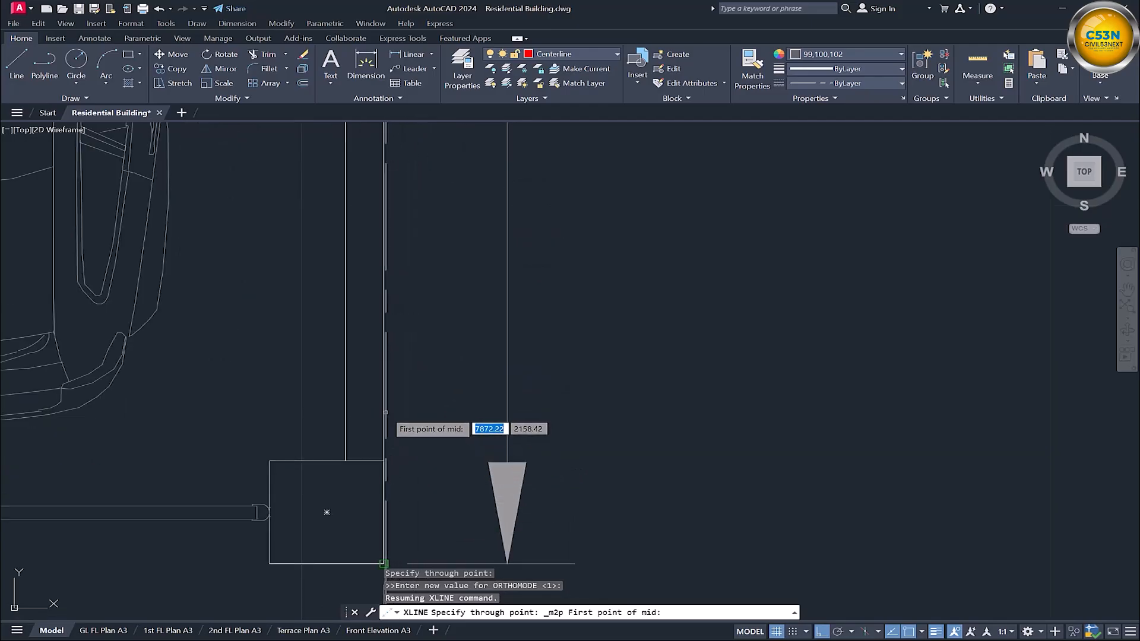
pyautogui.click(384, 440)
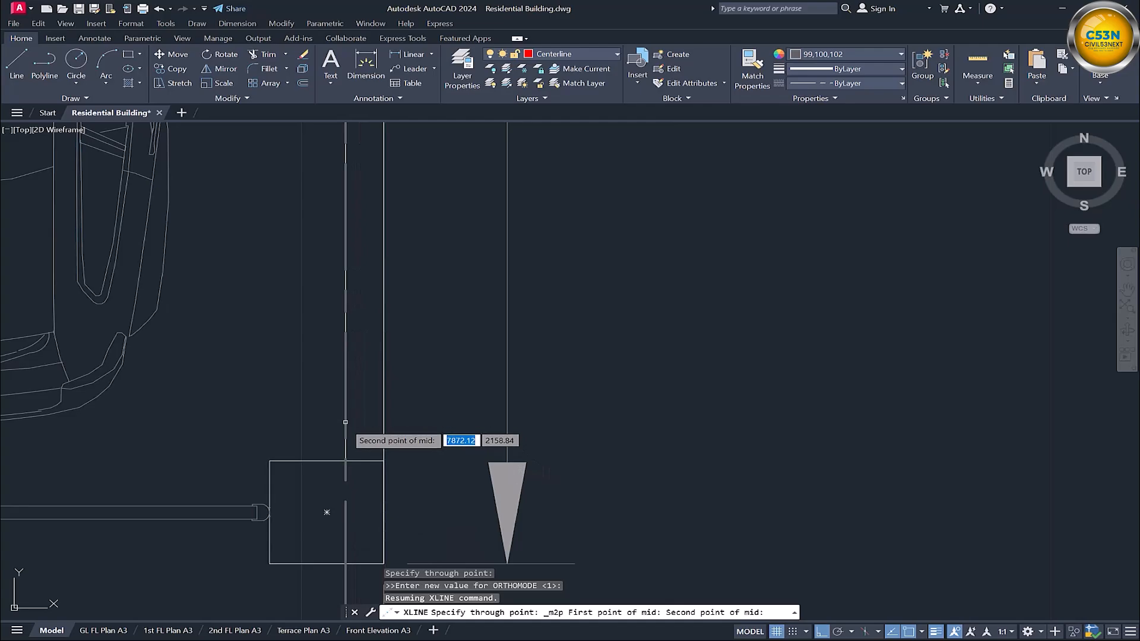
pyautogui.click(347, 461)
pyautogui.scroll(-4, 346, 460)
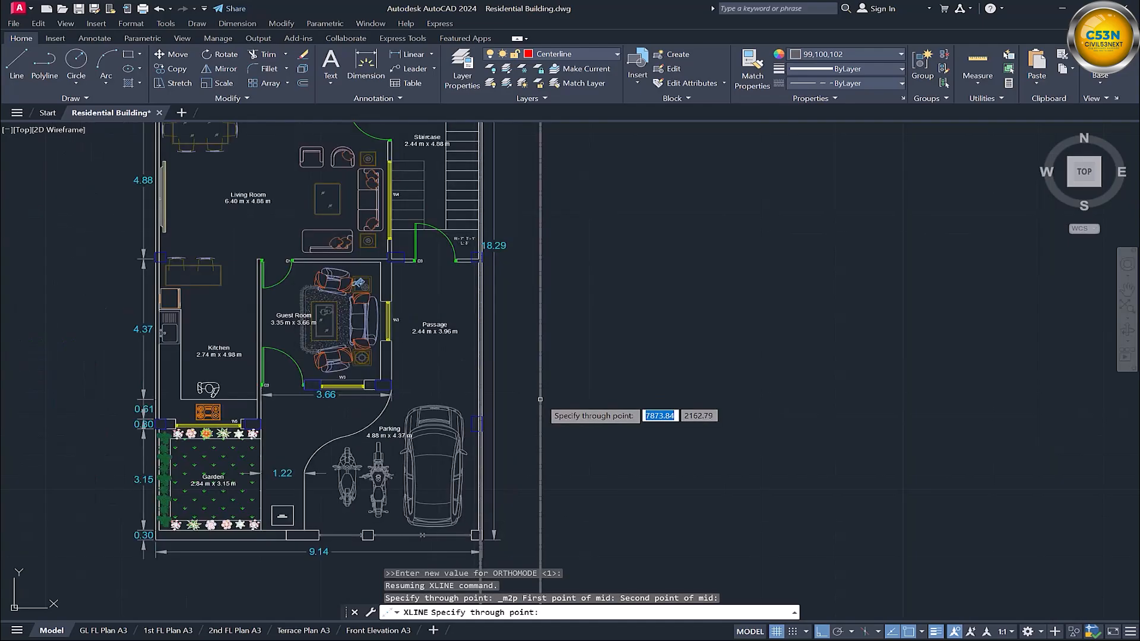
pyautogui.press('Escape')
# Step: Set the color of the outer wall's construction line to ByLayer
pyautogui.scroll(1, 552, 319)
pyautogui.scroll(2, 524, 250)
pyautogui.moveTo(524, 249); pyautogui.dragTo(570, 330, button='middle')
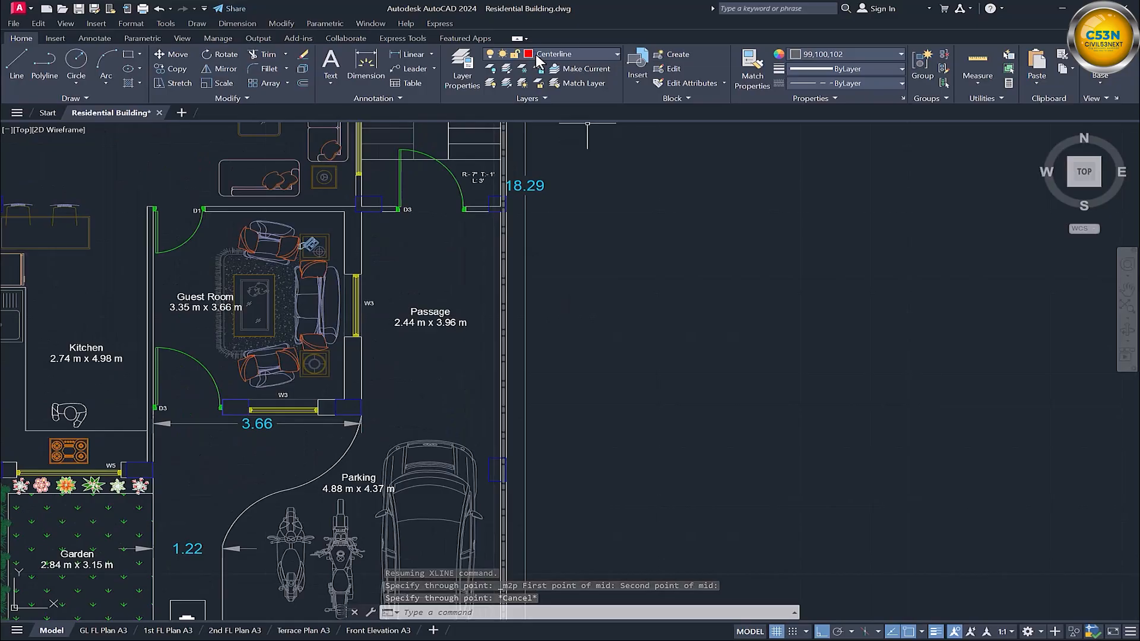
pyautogui.click(504, 244)
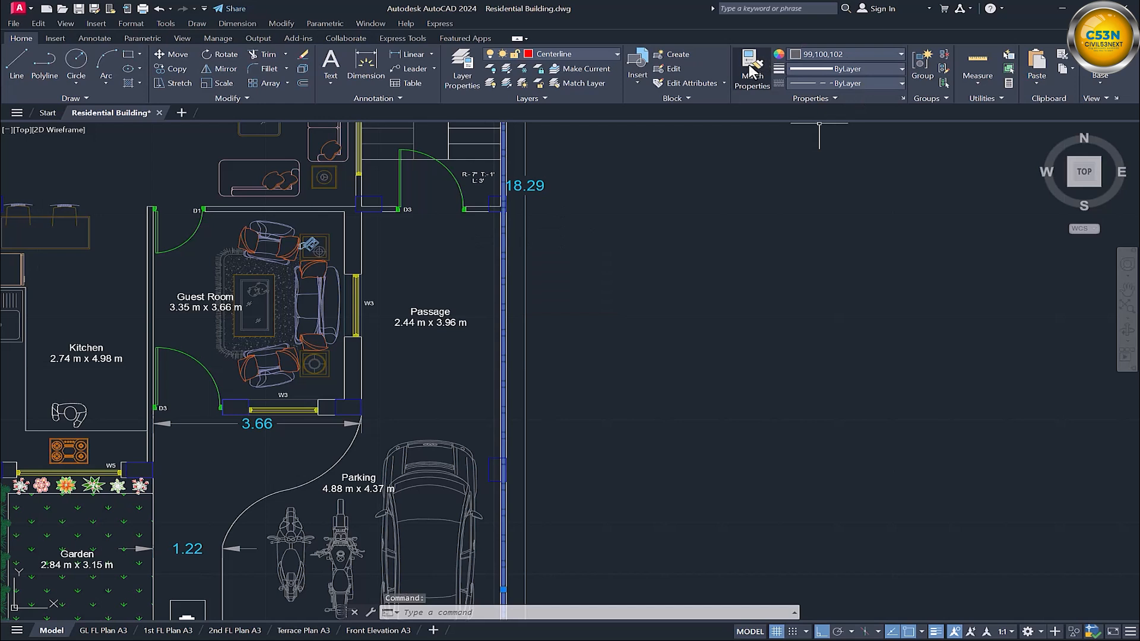
pyautogui.click(865, 52)
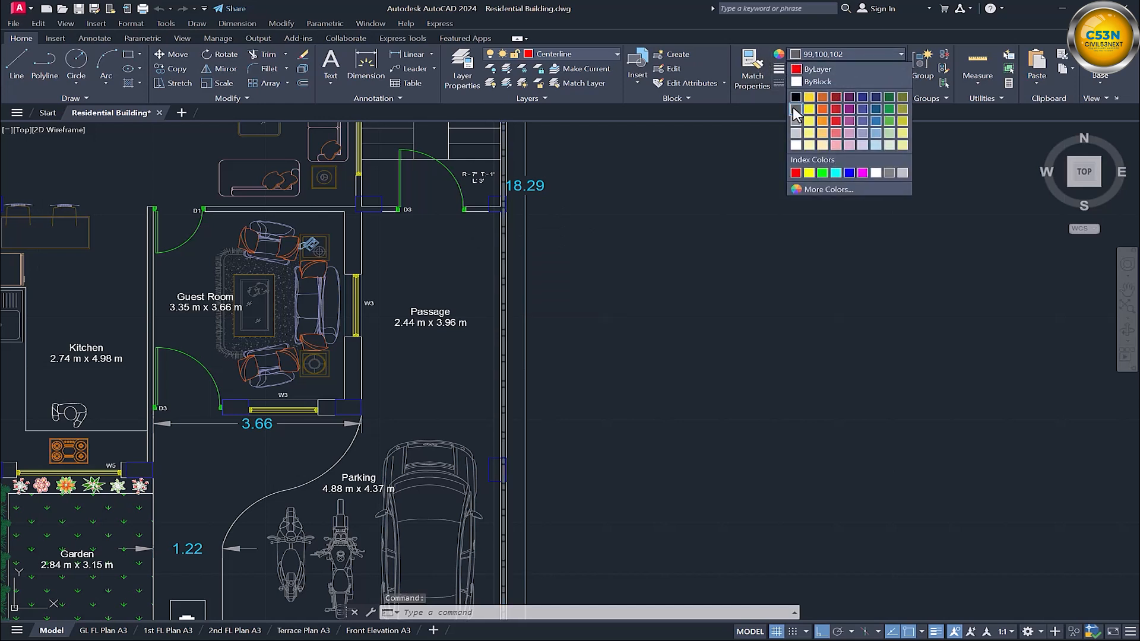
pyautogui.click(836, 69)
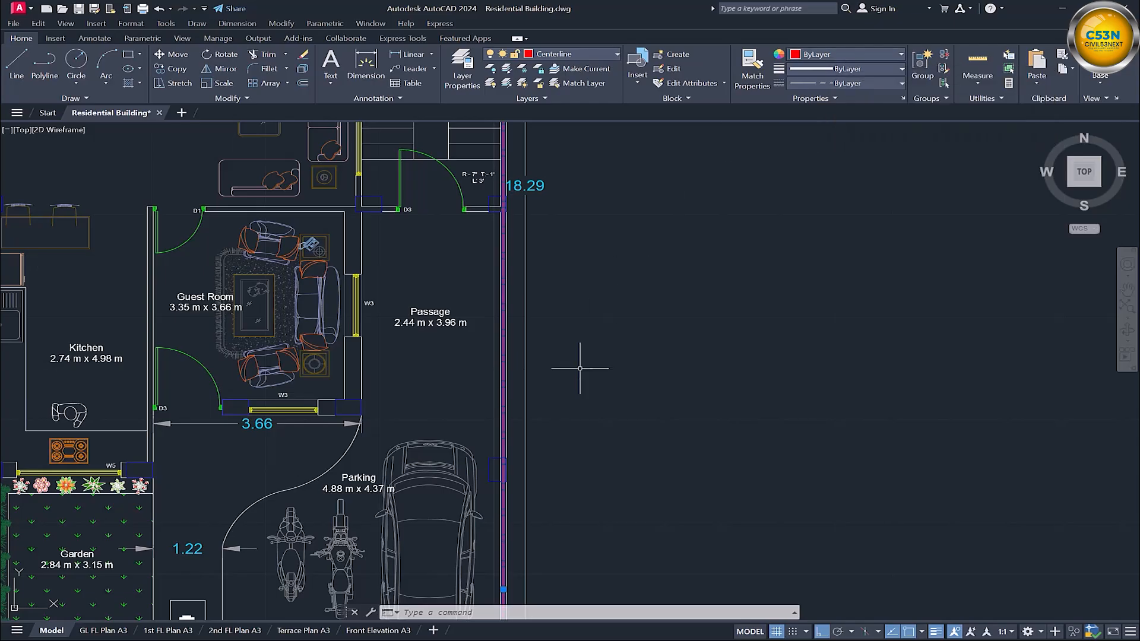
pyautogui.press('Escape')
# Step: Examine the vertical centerline along the full length of the outer wall beside the staircase, passage and parking
pyautogui.scroll(-2, 580, 375)
pyautogui.moveTo(565, 382); pyautogui.dragTo(585, 450, button='middle')
pyautogui.moveTo(587, 173); pyautogui.dragTo(639, 315, button='middle')
pyautogui.scroll(2, 540, 323)
pyautogui.scroll(-1, 578, 446)
pyautogui.moveTo(607, 524); pyautogui.dragTo(601, 236, button='middle')
pyautogui.moveTo(614, 490); pyautogui.dragTo(673, 196, button='middle')
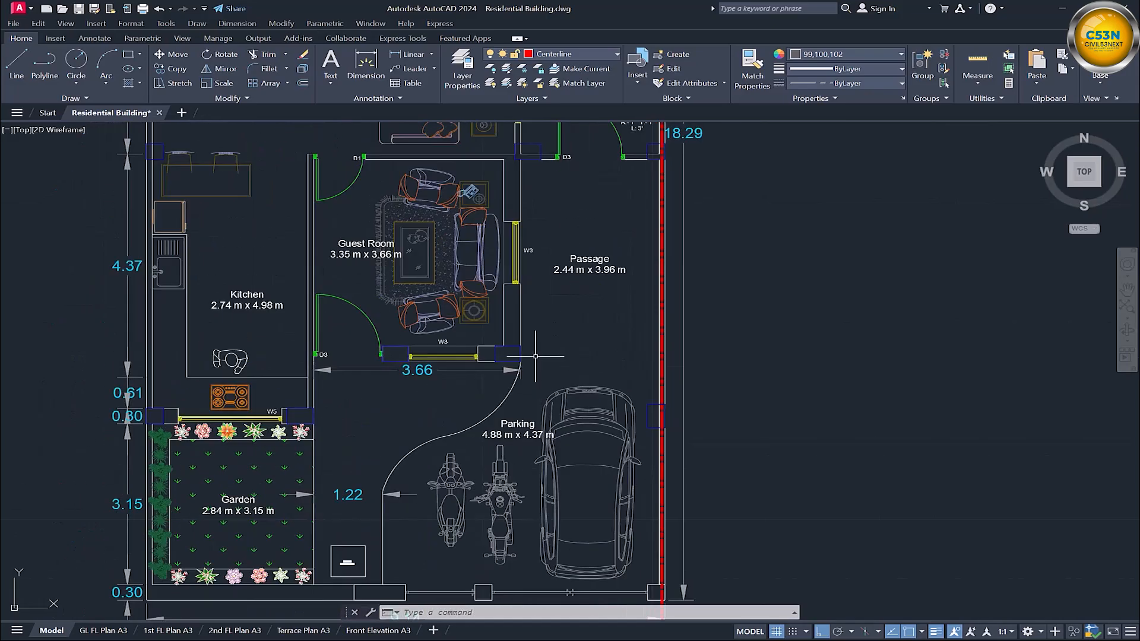
pyautogui.scroll(-1, 516, 287)
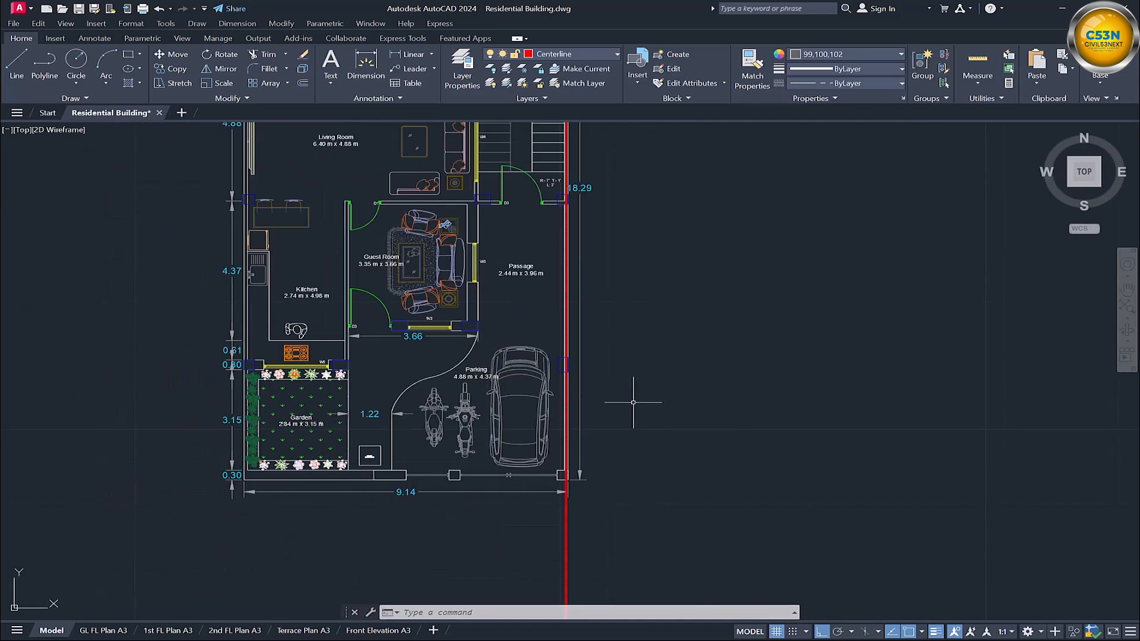
# Step: Draw a vertical construction line midway between the two faces of the wall separating the guest room from the passage
pyautogui.write('l')
pyautogui.press('Return')
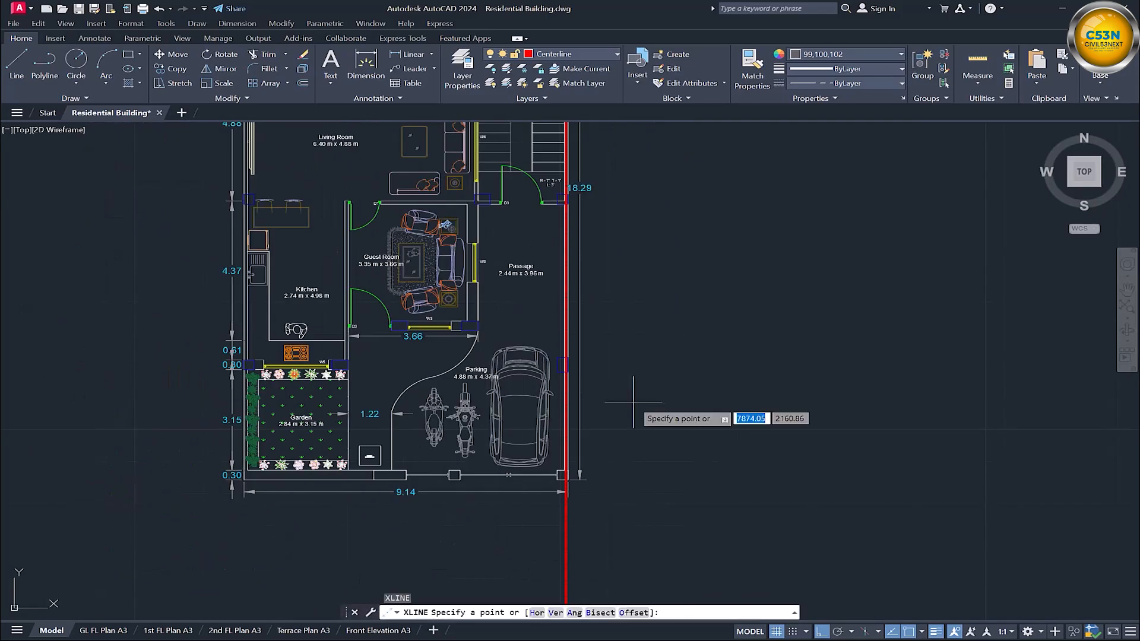
pyautogui.click(633, 402)
pyautogui.scroll(8, 477, 334)
pyautogui.press('F8')
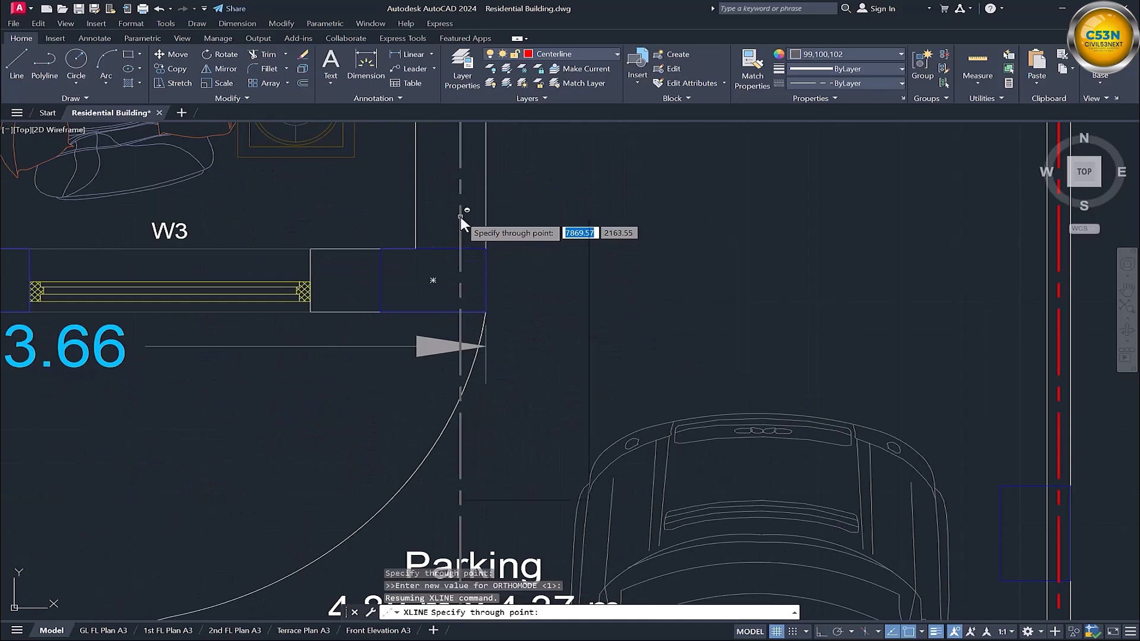
pyautogui.keyDown('shift'); pyautogui.rightClick(461, 216); pyautogui.keyUp('shift')
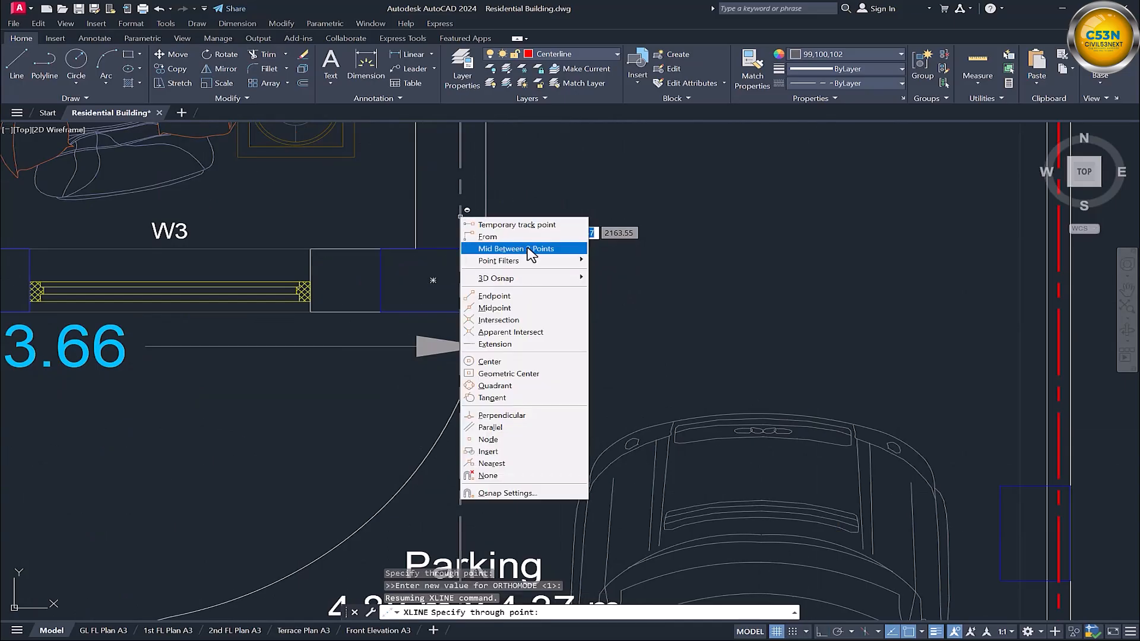
pyautogui.click(516, 249)
# Step: Set the color of the guest room–passage wall centerline and the current object color to ByLayer
pyautogui.click(867, 53)
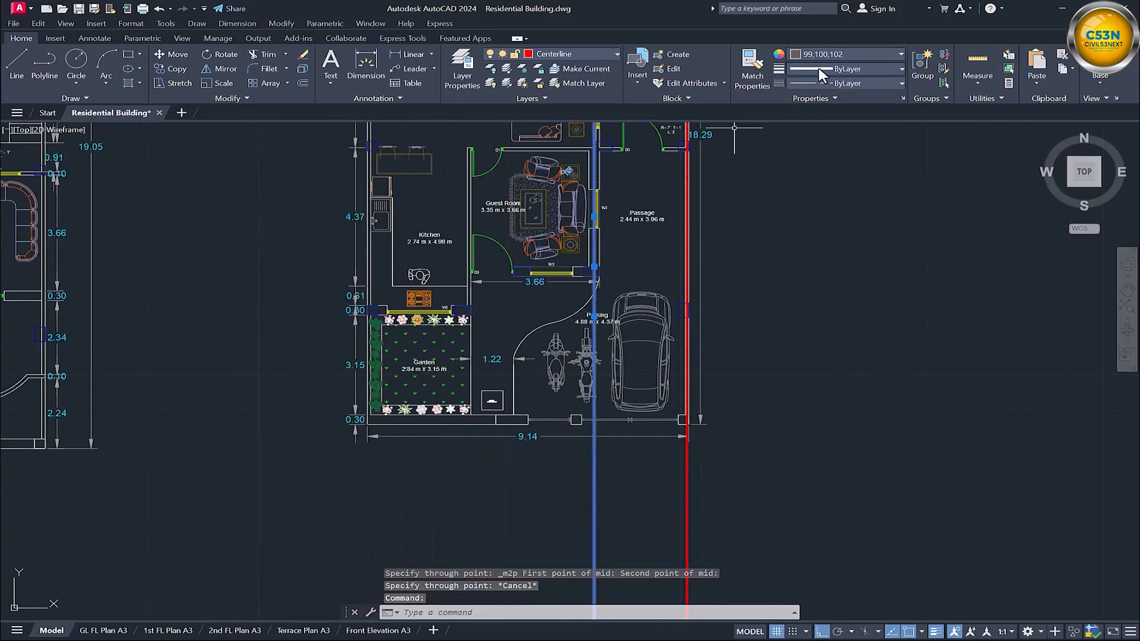
pyautogui.click(843, 54)
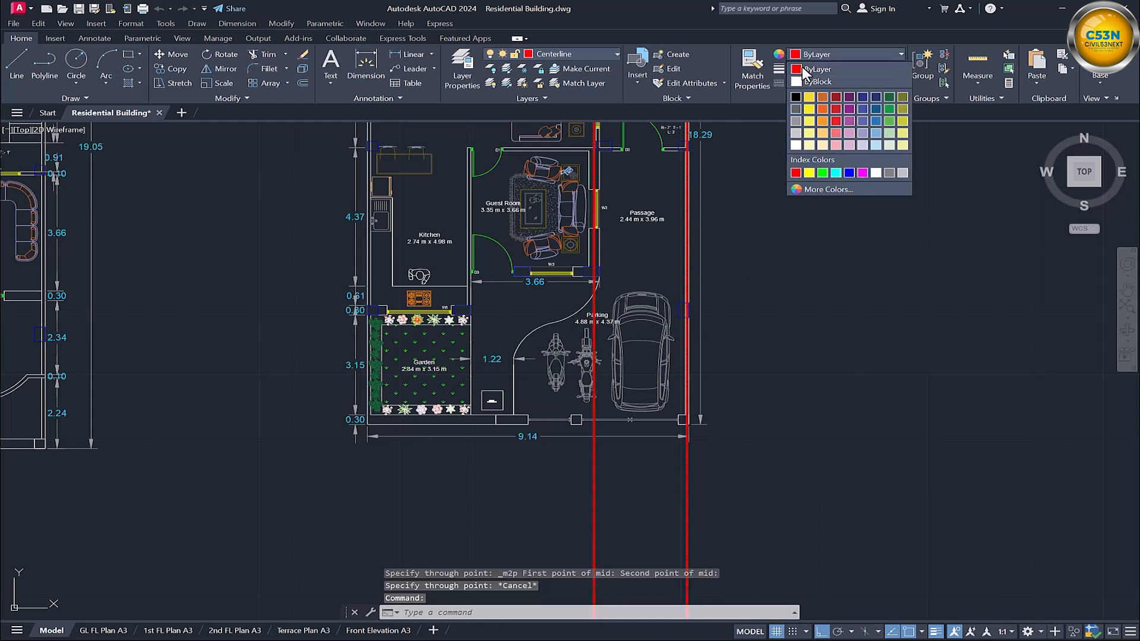
pyautogui.click(803, 66)
# Step: Draw a vertical construction line midway between the faces of the wall separating the bedroom and master bedroom
pyautogui.scroll(3, 582, 178)
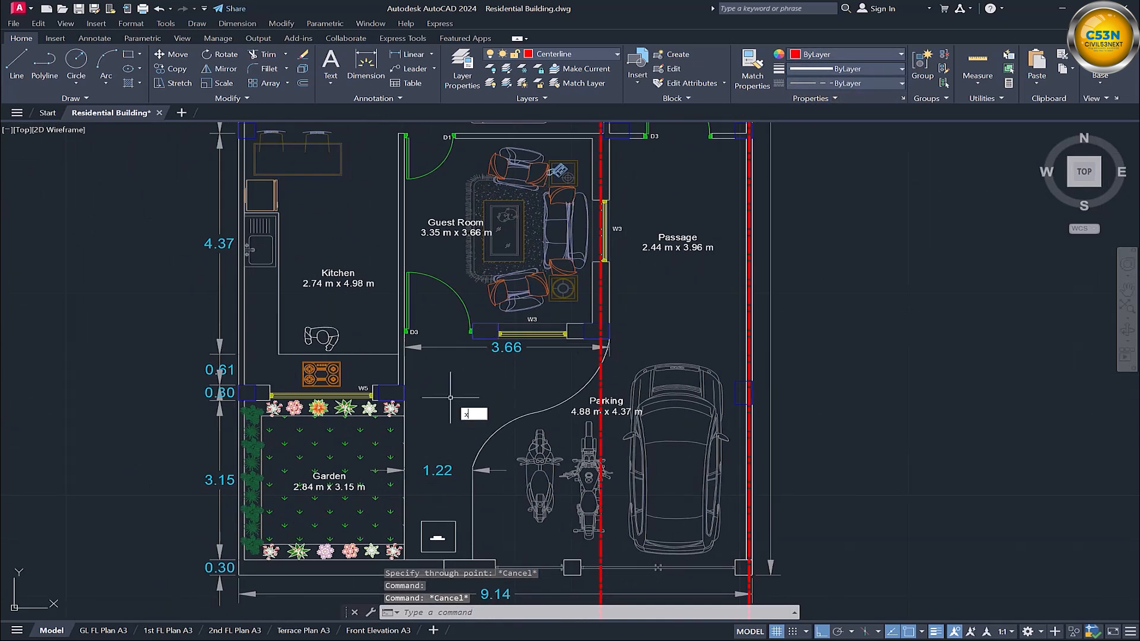
pyautogui.write('l')
pyautogui.press('Return')
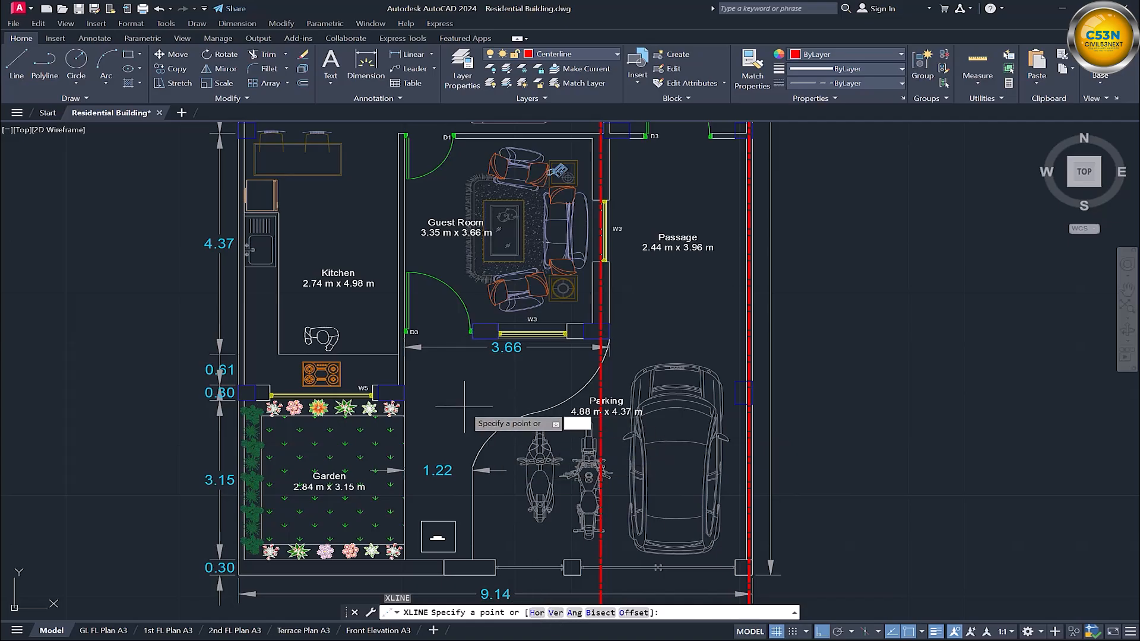
pyautogui.write('v')
pyautogui.press('Return')
pyautogui.scroll(-3, 534, 416)
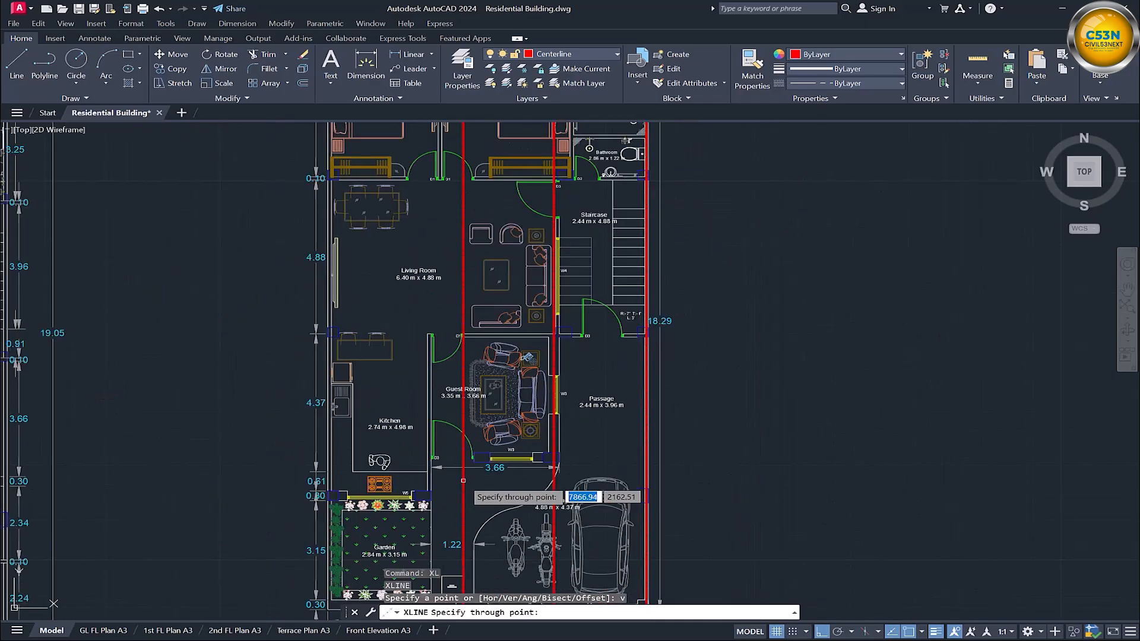
pyautogui.scroll(2, 551, 276)
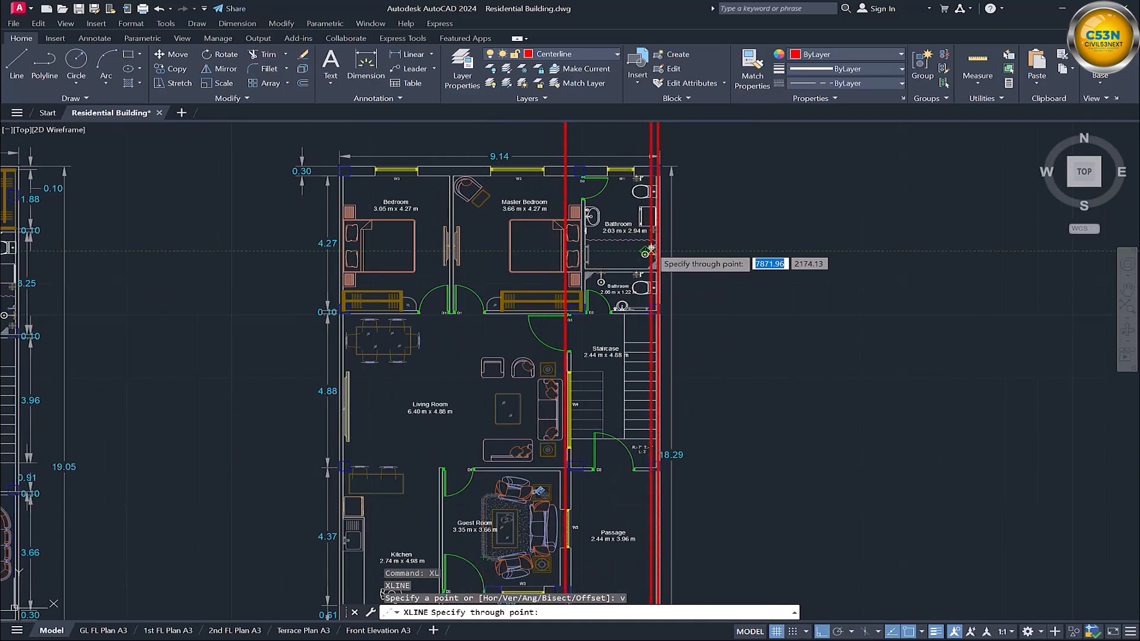
pyautogui.moveTo(437, 438); pyautogui.dragTo(437, 373, button='middle')
pyautogui.scroll(-2, 452, 356)
pyautogui.scroll(8, 457, 277)
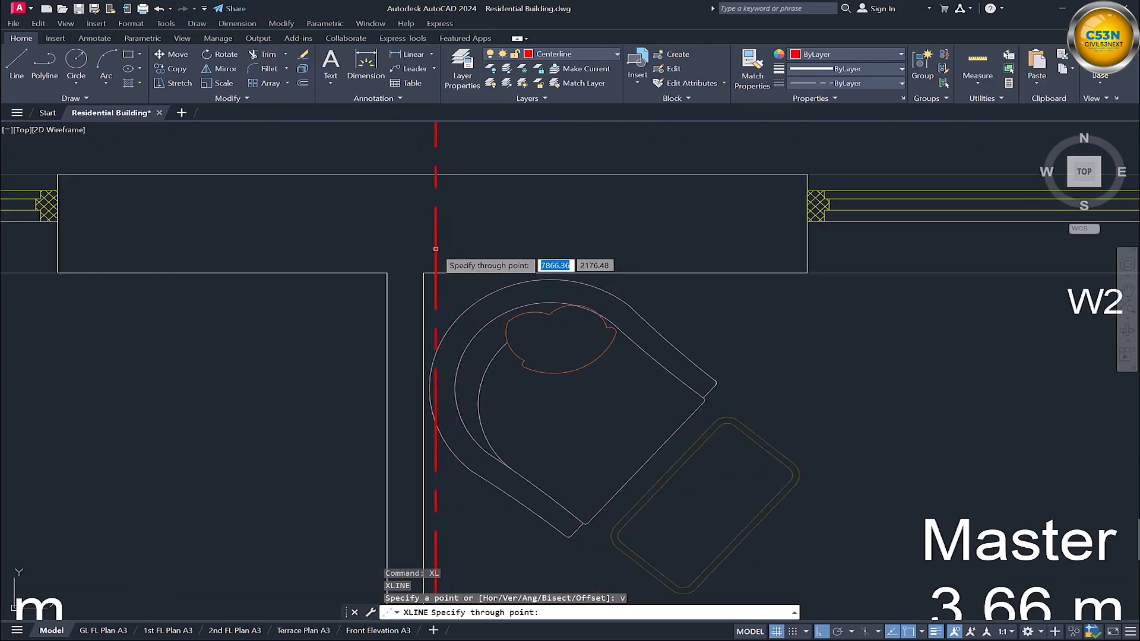
pyautogui.keyDown('shift'); pyautogui.rightClick(436, 249); pyautogui.keyUp('shift')
pyautogui.click(488, 284)
pyautogui.click(423, 274)
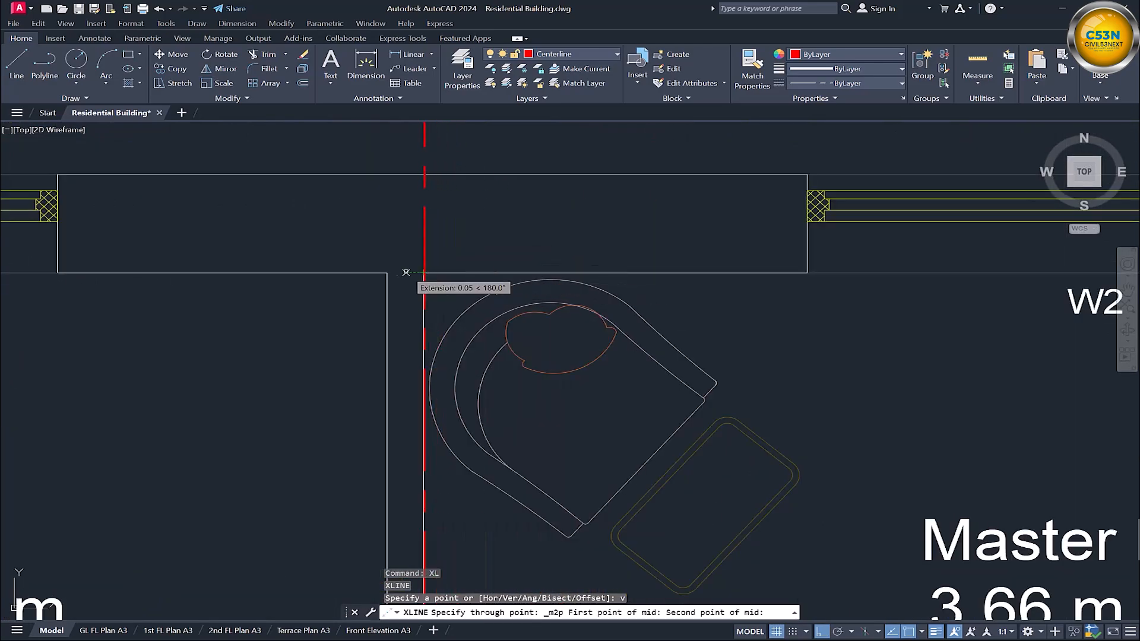
pyautogui.click(387, 274)
# Step: Add a vertical construction line midway through the wall between the kitchen and guest room, beside door D1
pyautogui.scroll(-3, 396, 281)
pyautogui.scroll(-2, 396, 282)
pyautogui.scroll(5, 403, 285)
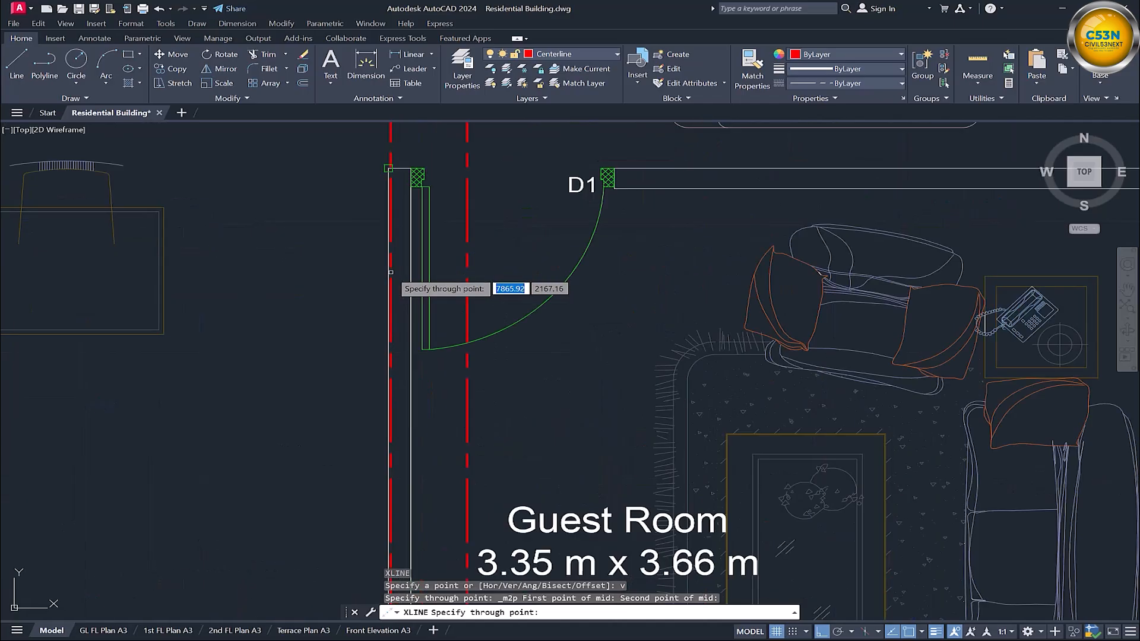
# Step: Add a vertical construction line midway through the bedroom's outer wall below the corner column, and finish the command
pyautogui.scroll(-8, 469, 225)
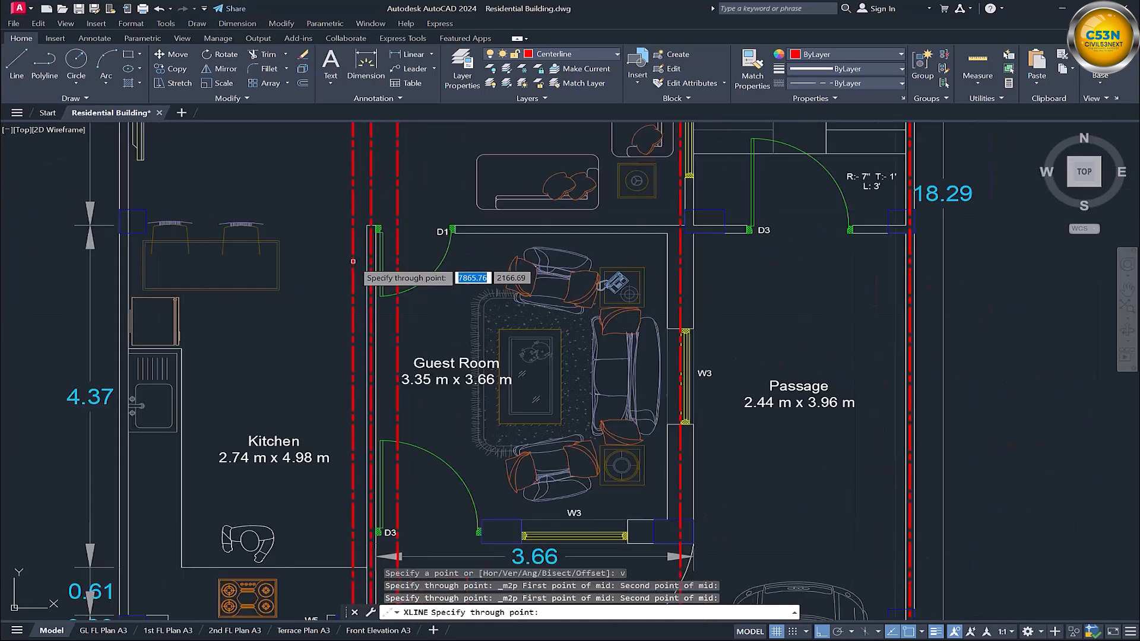
pyautogui.scroll(-2, 482, 234)
pyautogui.scroll(10, 401, 354)
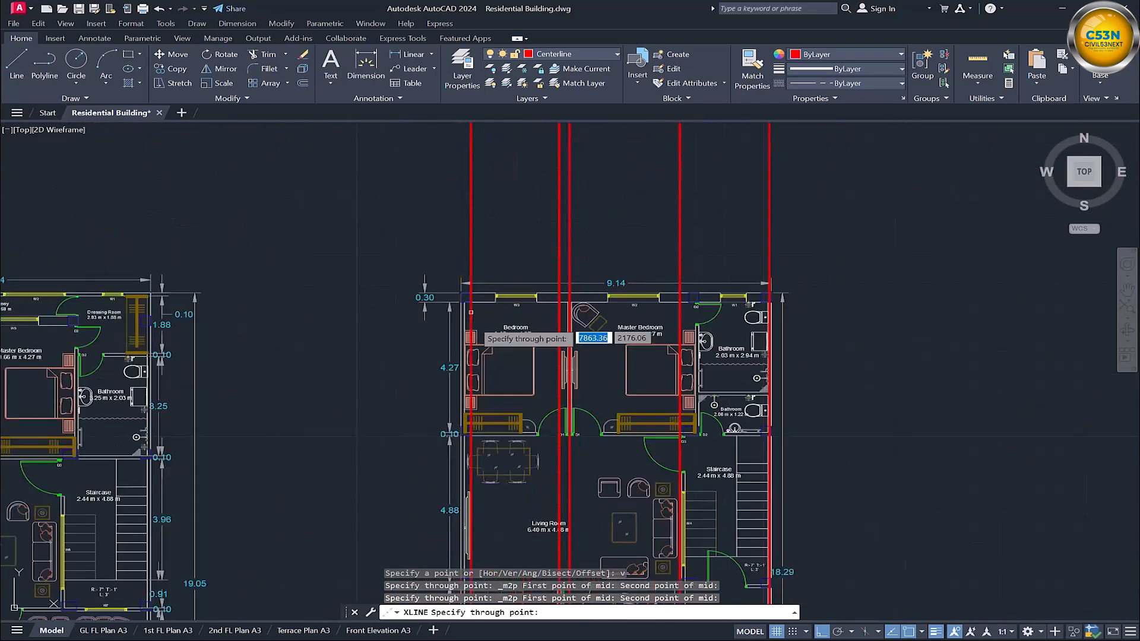
pyautogui.keyDown('shift'); pyautogui.rightClick(401, 355); pyautogui.keyUp('shift')
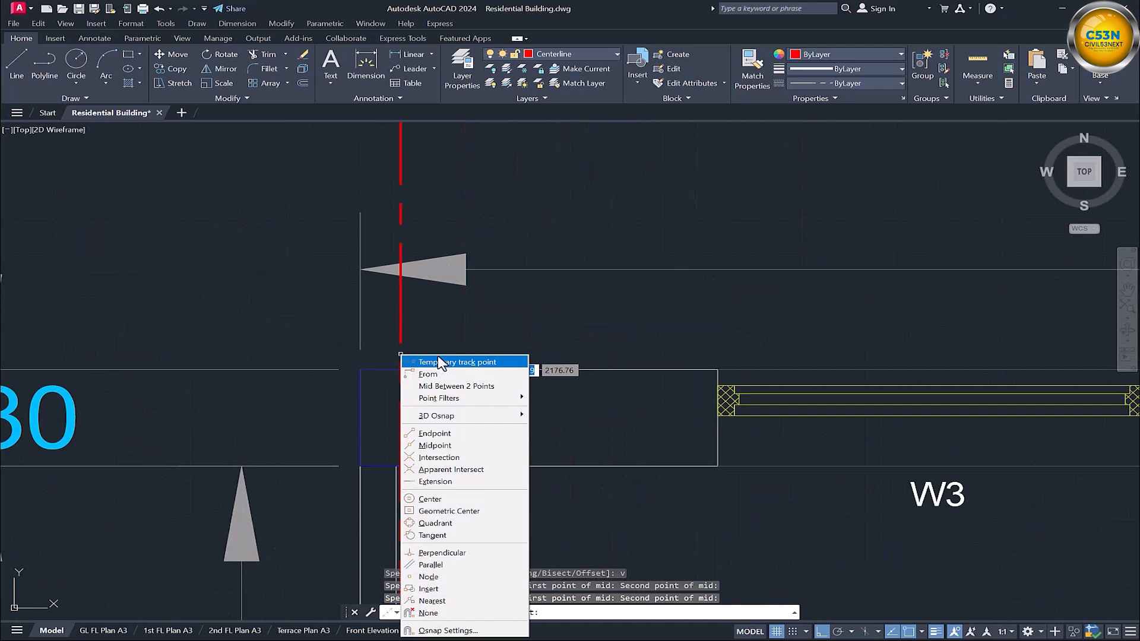
pyautogui.click(460, 387)
pyautogui.click(359, 469)
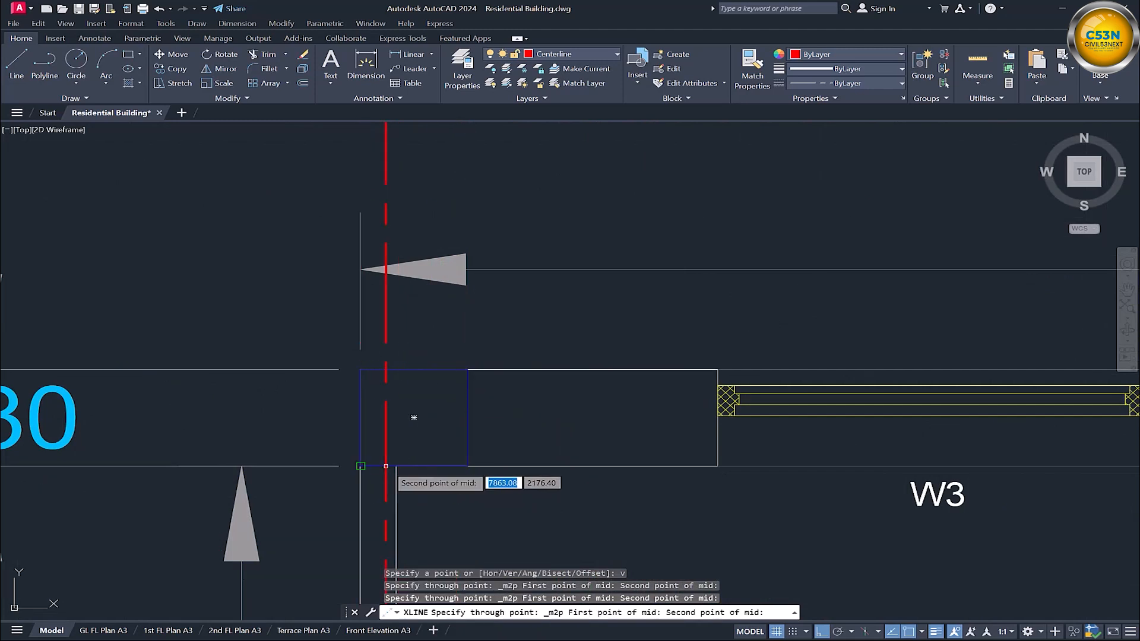
pyautogui.click(395, 469)
pyautogui.scroll(-8, 414, 418)
pyautogui.moveTo(346, 302)
pyautogui.mouseDown(button='middle')
pyautogui.moveTo(375, 315)
pyautogui.moveTo(406, 371)
pyautogui.mouseUp(button='middle')
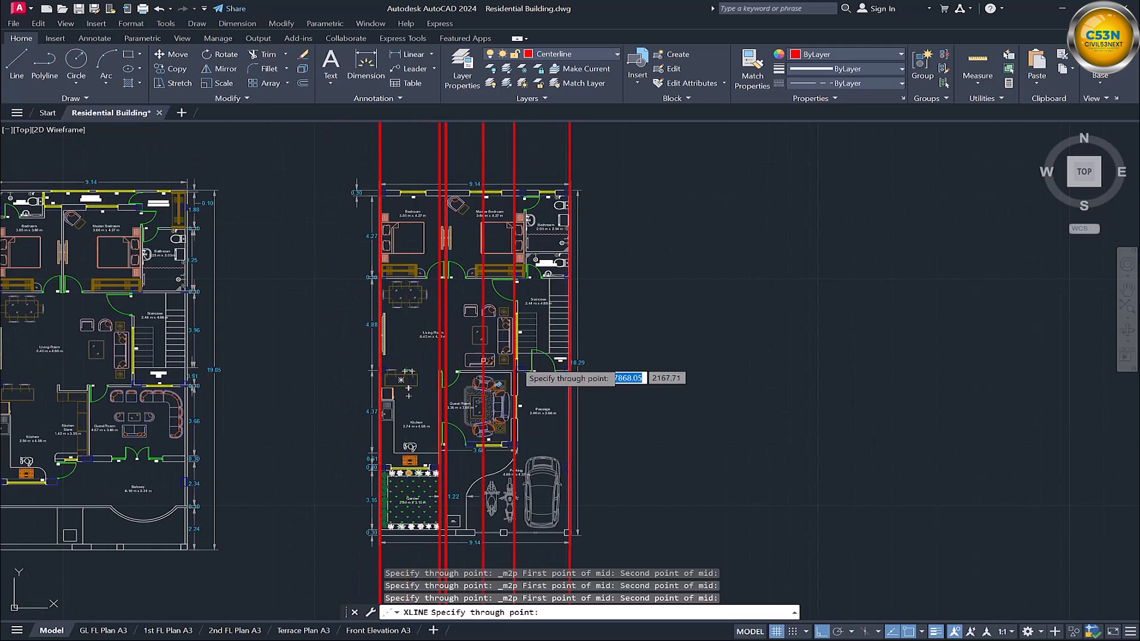
pyautogui.press('Escape')
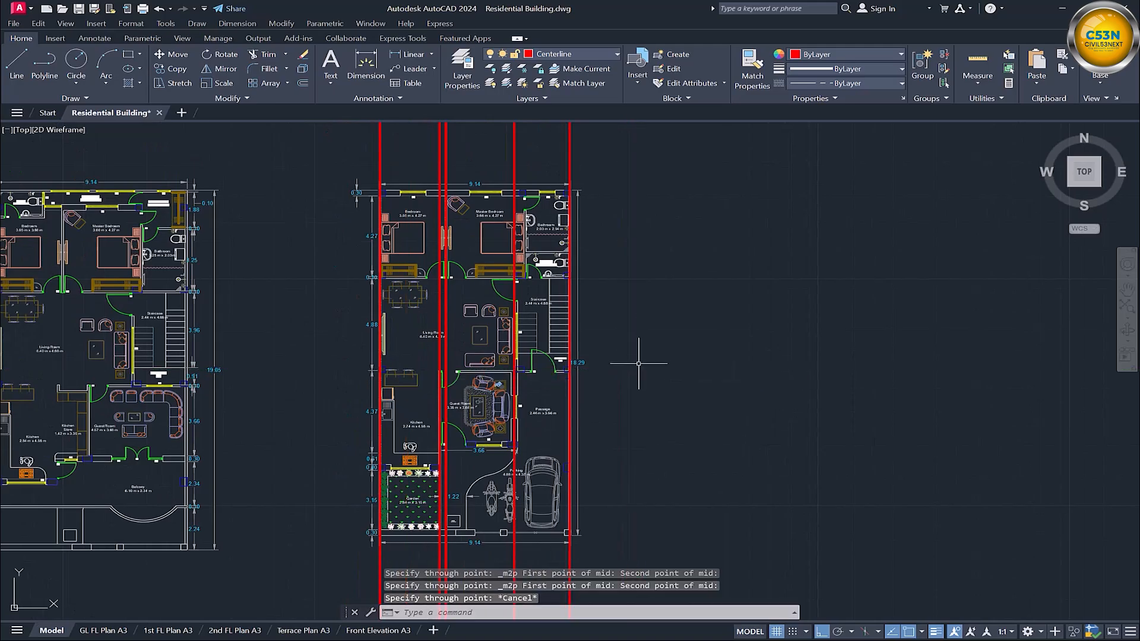
pyautogui.moveTo(641, 310); pyautogui.dragTo(632, 377, button='middle')
pyautogui.write('tr')
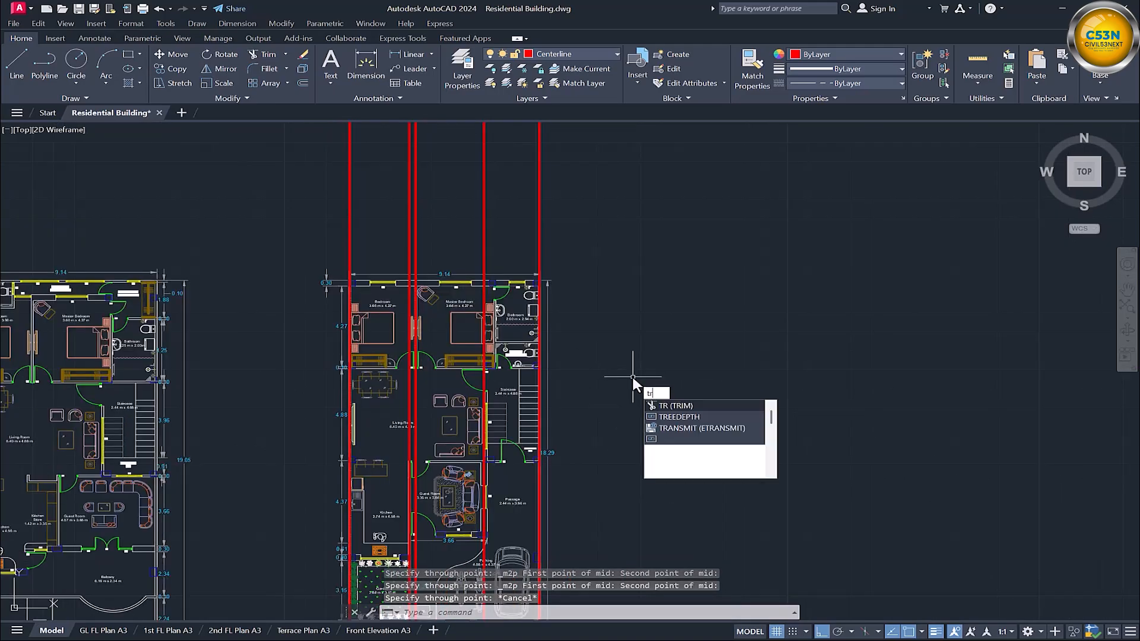
pyautogui.press('Return')
pyautogui.click(598, 148)
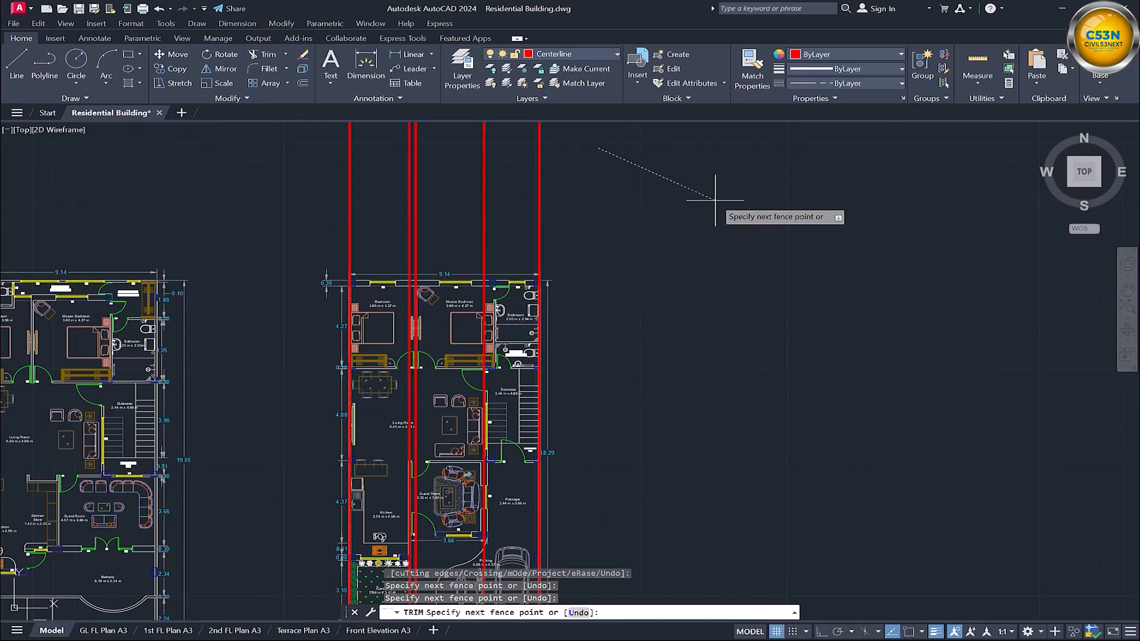
pyautogui.press('Escape')
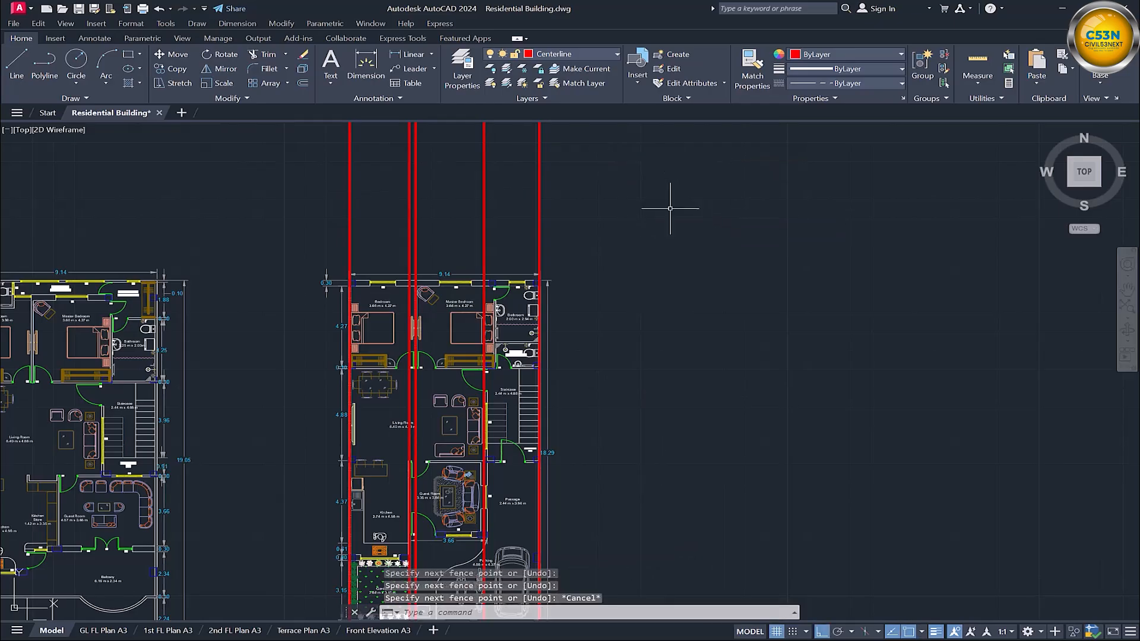
# Step: Draw a horizontal line about 15.4 m long above the ground floor plan and another below it, both crossing all vertical centerlines
pyautogui.click(17, 61)
pyautogui.click(305, 211)
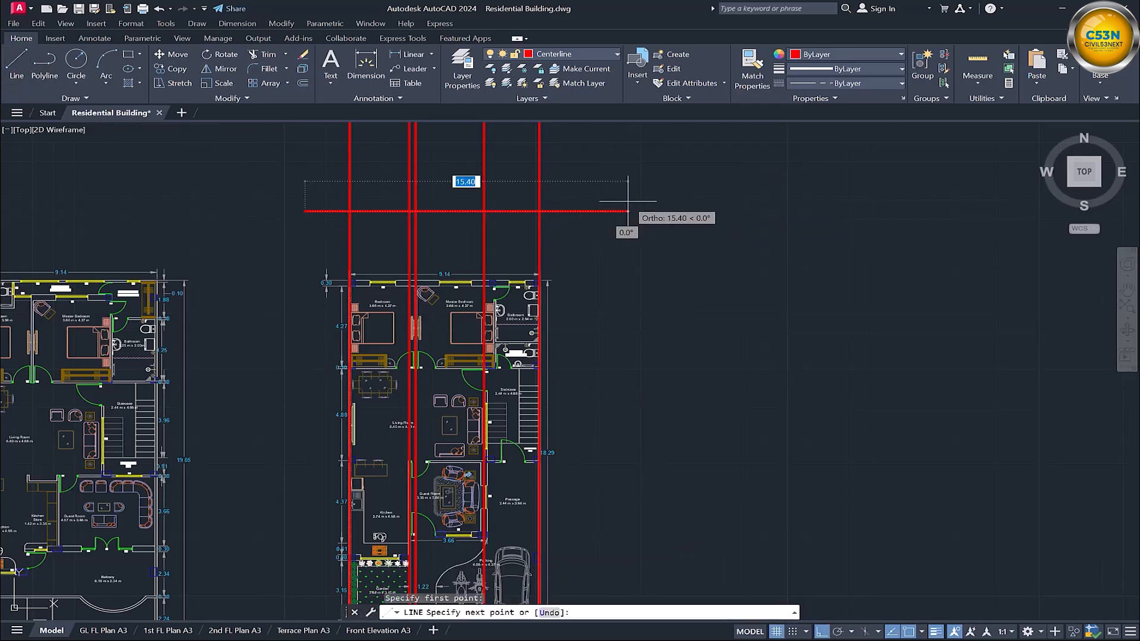
pyautogui.click(628, 202)
pyautogui.press('space')
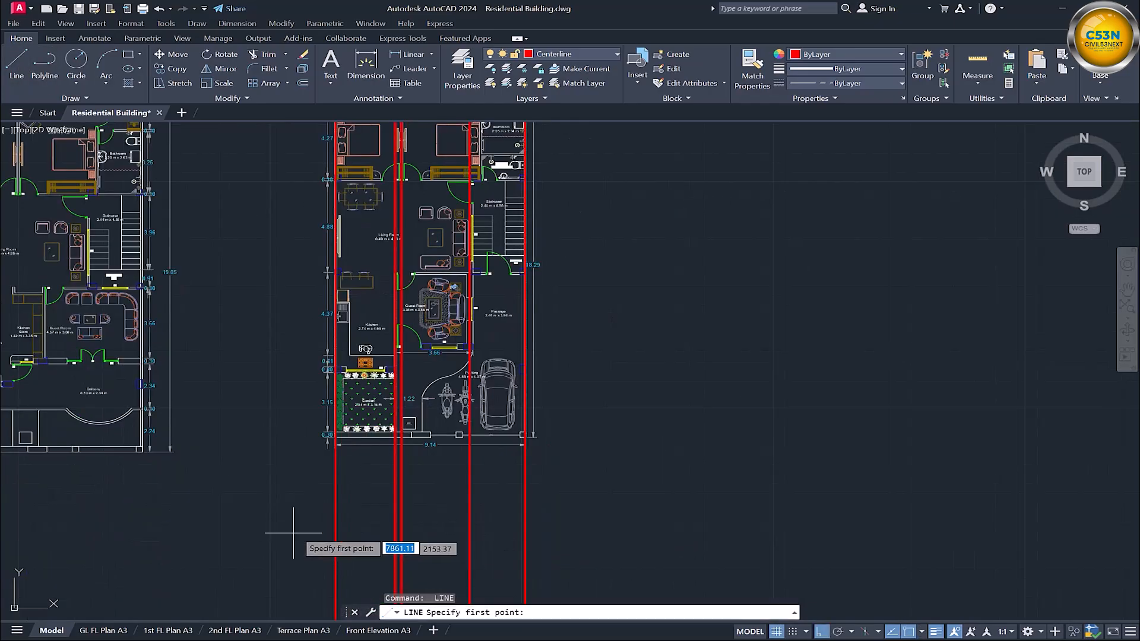
pyautogui.click(306, 526)
pyautogui.click(597, 535)
pyautogui.press('Escape')
# Step: Trim the vertical centerlines above the upper horizontal line and below the lower horizontal line
pyautogui.moveTo(572, 232); pyautogui.dragTo(542, 436, button='middle')
pyautogui.scroll(-4, 563, 341)
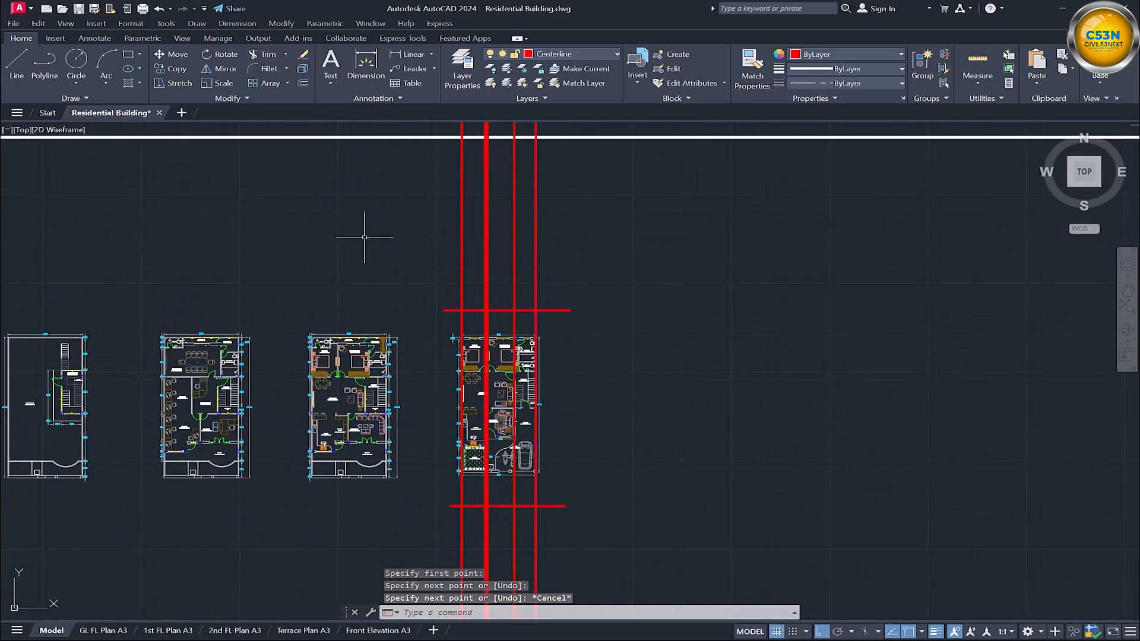
pyautogui.scroll(4, 534, 310)
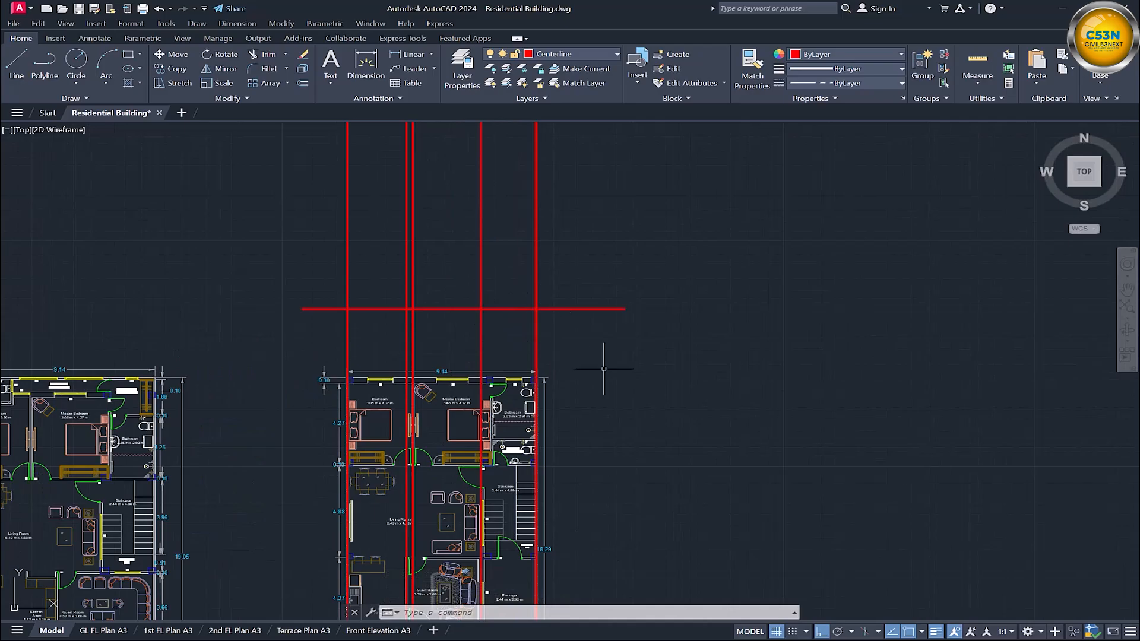
pyautogui.press('space')
pyautogui.click(608, 235)
pyautogui.click(295, 241)
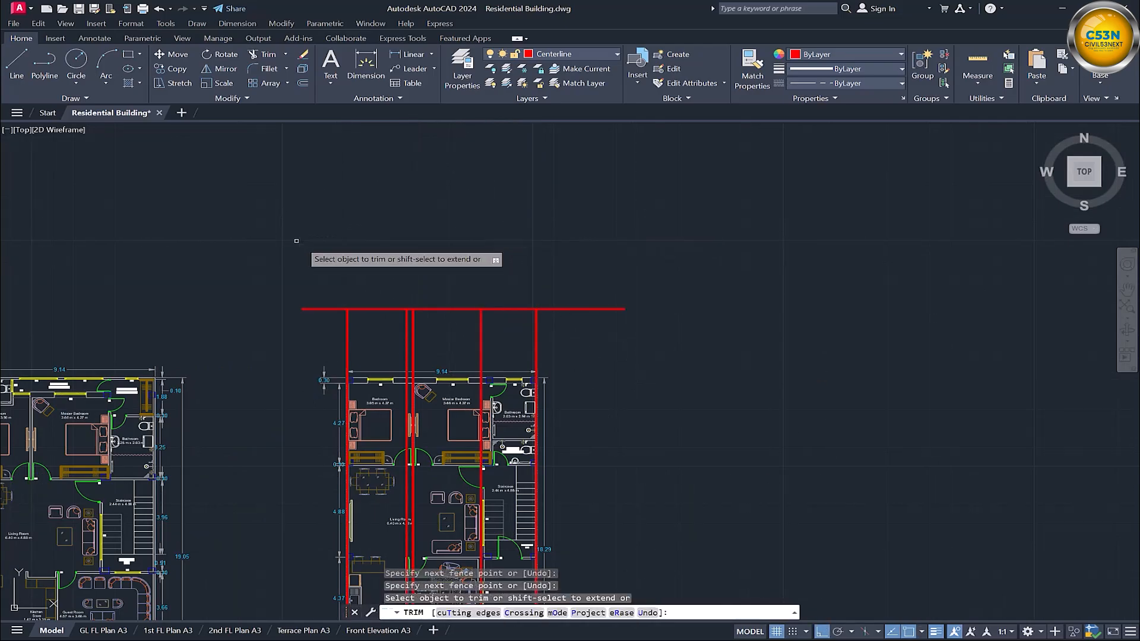
pyautogui.scroll(-2, 295, 242)
pyautogui.moveTo(332, 486); pyautogui.dragTo(345, 240, button='middle')
pyautogui.click(491, 445)
pyautogui.click(215, 458)
# Step: Trim the overhanging ends of both horizontal lines back to the outermost vertical centerlines and finish trimming
pyautogui.click(499, 362)
pyautogui.click(493, 393)
pyautogui.click(321, 395)
pyautogui.click(330, 360)
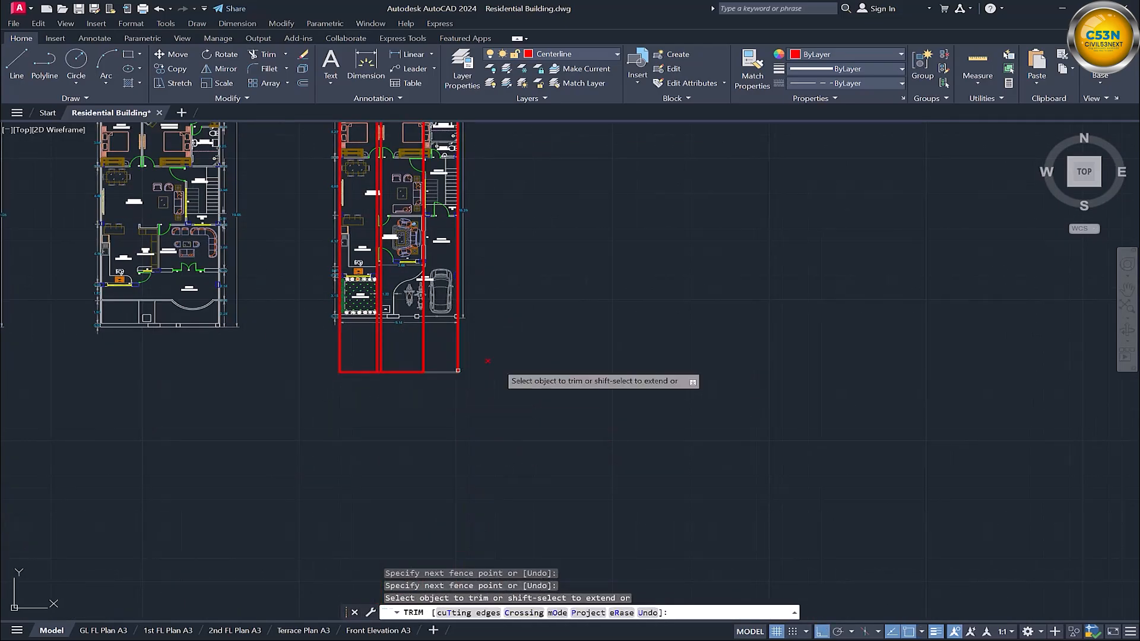
pyautogui.moveTo(493, 267); pyautogui.dragTo(504, 461, button='middle')
pyautogui.click(484, 240)
pyautogui.click(502, 284)
pyautogui.press('Escape')
pyautogui.scroll(5, 473, 254)
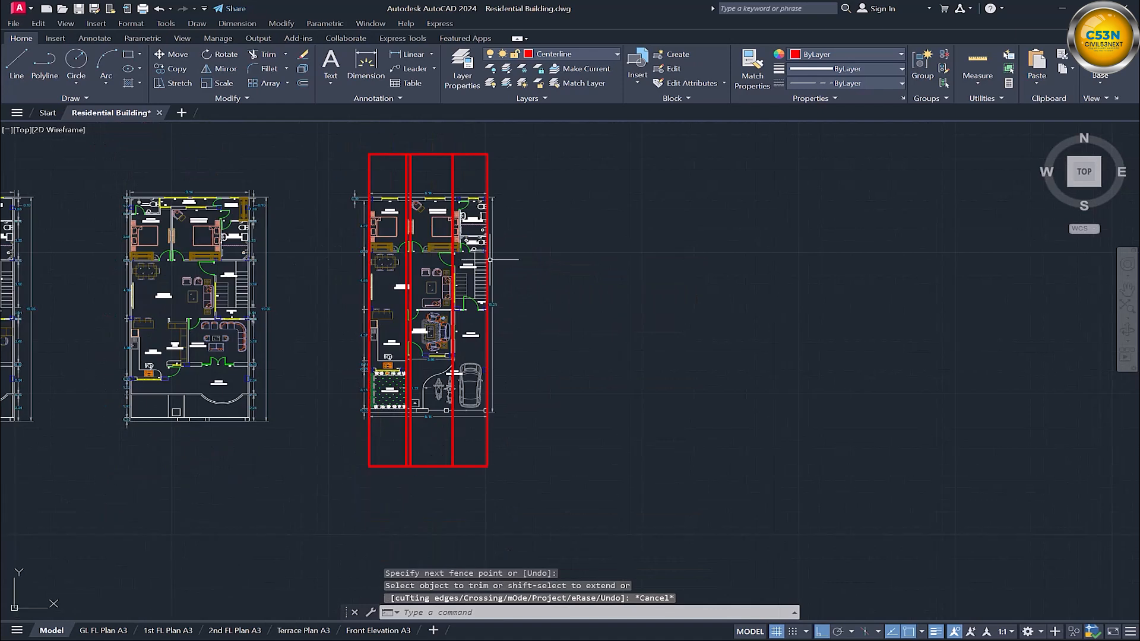
# Step: Draw a horizontal construction line midway between the faces of the bedroom's outer wall containing window W3
pyautogui.moveTo(371, 343)
pyautogui.mouseDown(button='middle')
pyautogui.moveTo(445, 430)
pyautogui.moveTo(431, 475)
pyautogui.mouseUp(button='middle')
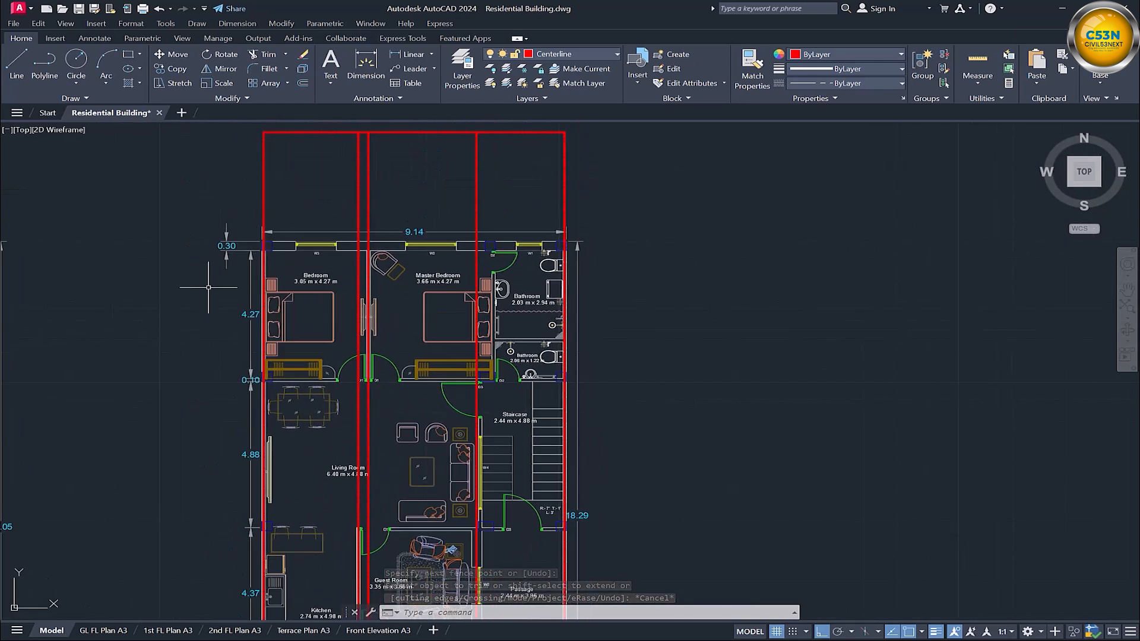
pyautogui.write('l')
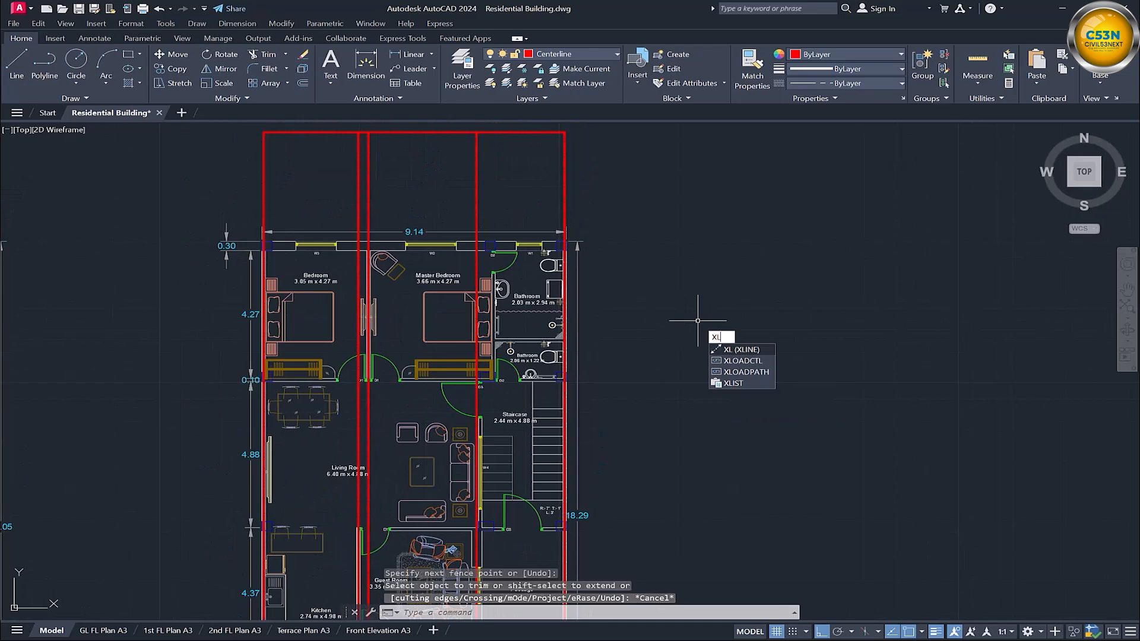
pyautogui.press('Return')
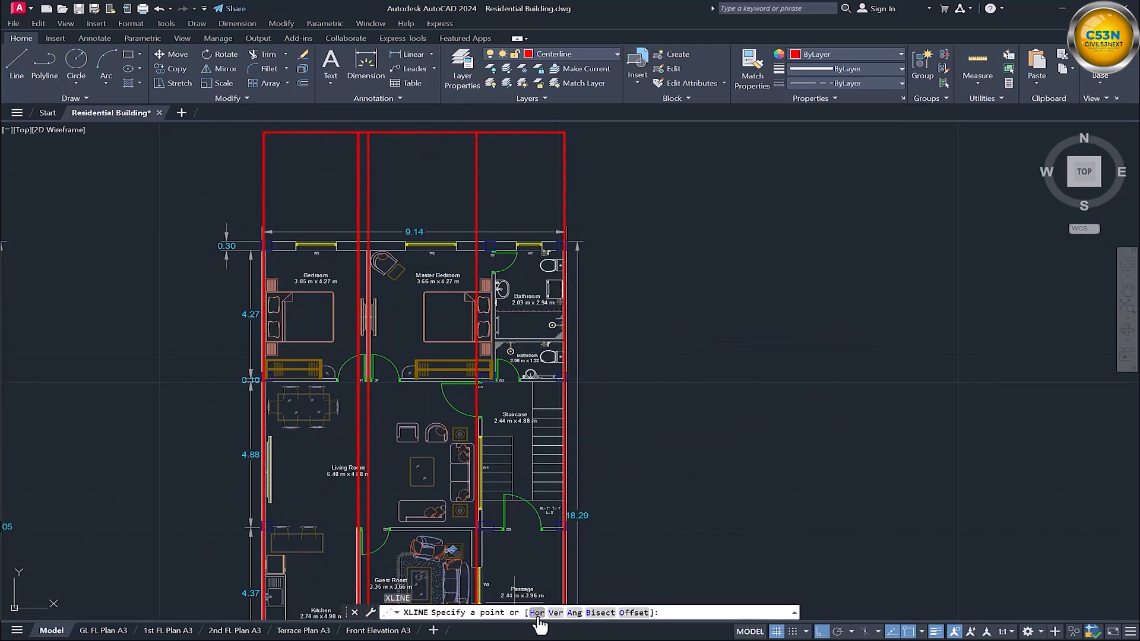
pyautogui.press('Return')
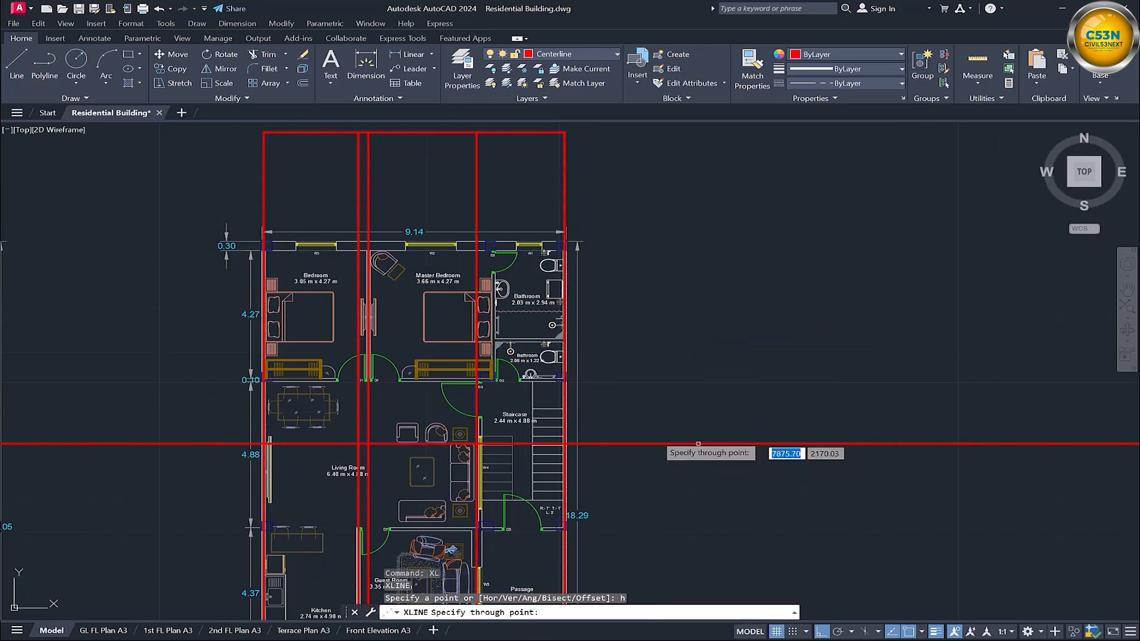
pyautogui.click(321, 283)
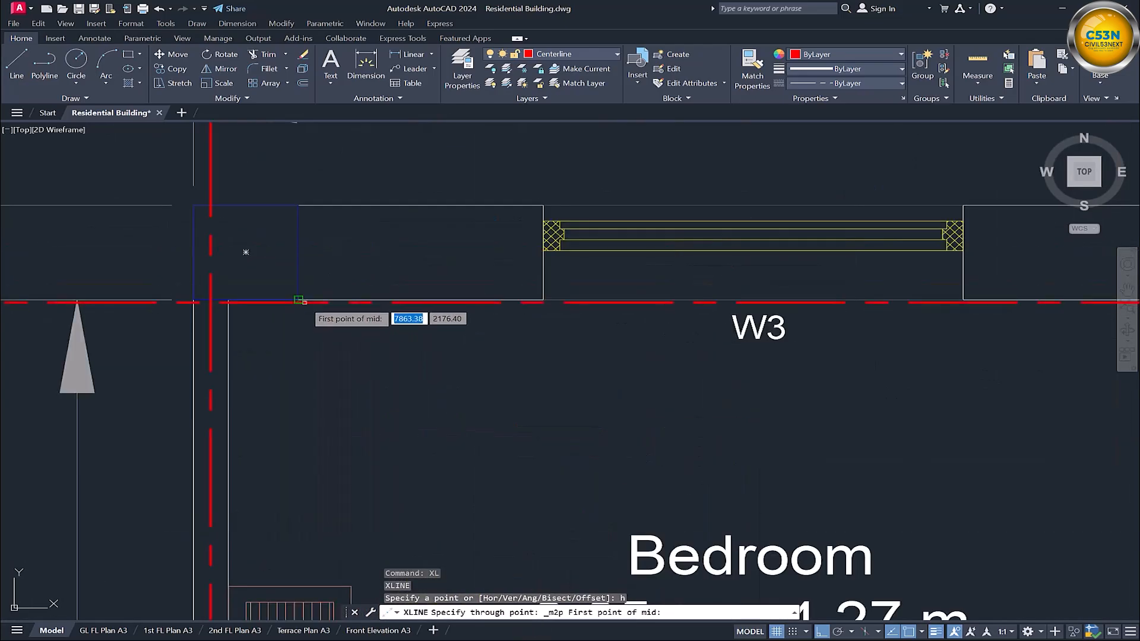
pyautogui.click(298, 300)
pyautogui.click(303, 214)
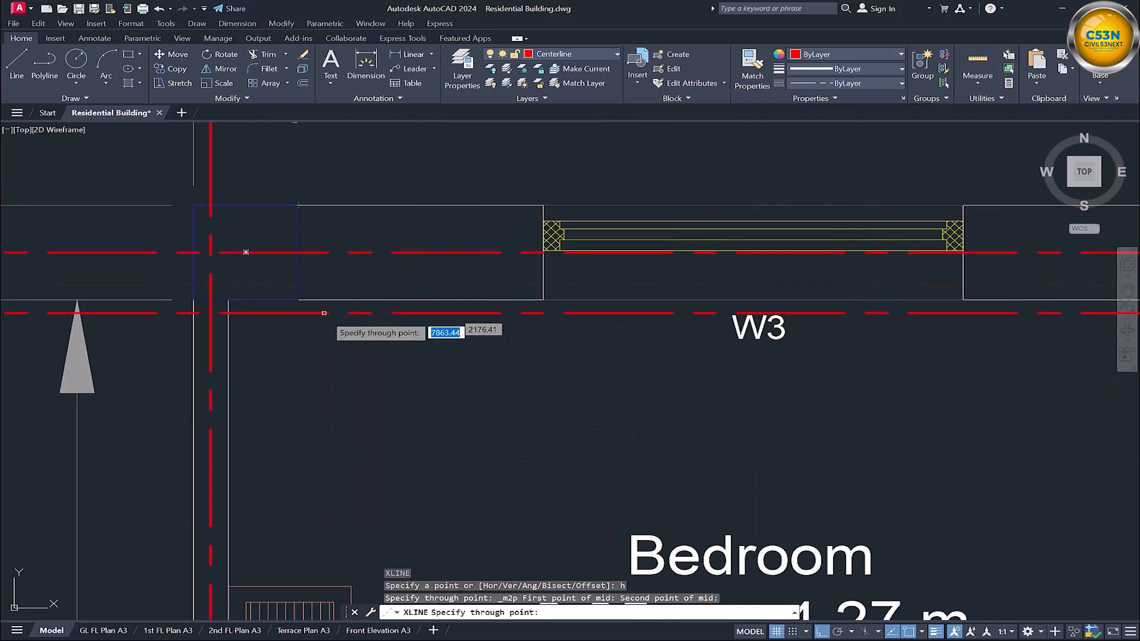
# Step: Add a horizontal construction line midway through the wall between the bedroom and the living room
pyautogui.scroll(-3, 380, 368)
pyautogui.moveTo(458, 420); pyautogui.dragTo(283, 208, button='middle')
pyautogui.moveTo(276, 427); pyautogui.dragTo(392, 286, button='middle')
pyautogui.scroll(8, 392, 286)
pyautogui.keyDown('shift'); pyautogui.rightClick(297, 354); pyautogui.keyUp('shift')
pyautogui.click(333, 385)
pyautogui.click(230, 376)
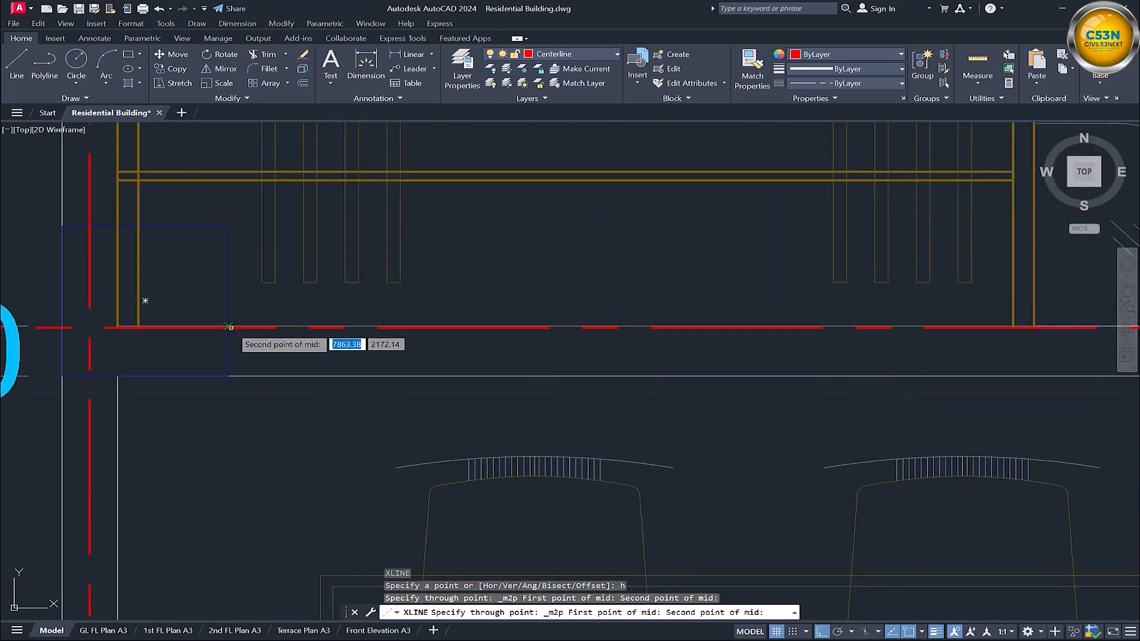
pyautogui.click(230, 326)
# Step: Add horizontal construction lines midway through the walls above and below the guest room
pyautogui.scroll(-5, 318, 394)
pyautogui.moveTo(386, 463); pyautogui.dragTo(179, 261, button='middle')
pyautogui.moveTo(277, 458); pyautogui.dragTo(566, 268, button='middle')
pyautogui.scroll(5, 597, 475)
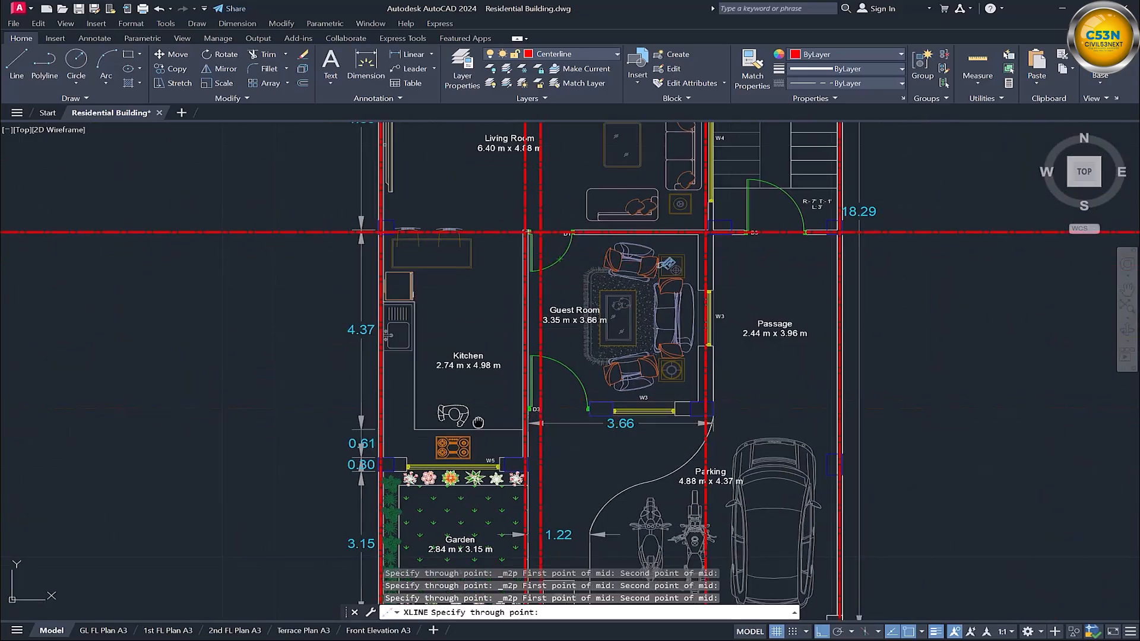
pyautogui.keyDown('shift'); pyautogui.rightClick(546, 374); pyautogui.keyUp('shift')
pyautogui.click(580, 118)
pyautogui.scroll(4, 798, 333)
pyautogui.click(796, 356)
pyautogui.click(795, 266)
# Step: Add horizontal construction lines midway through the front wall below the garden and the partition between the bathrooms, and finish the command
pyautogui.scroll(-10, 755, 357)
pyautogui.moveTo(721, 452); pyautogui.dragTo(662, 349, button='middle')
pyautogui.scroll(6, 593, 362)
pyautogui.keyDown('shift'); pyautogui.rightClick(415, 421); pyautogui.keyUp('shift')
pyautogui.click(522, 178)
pyautogui.click(801, 405)
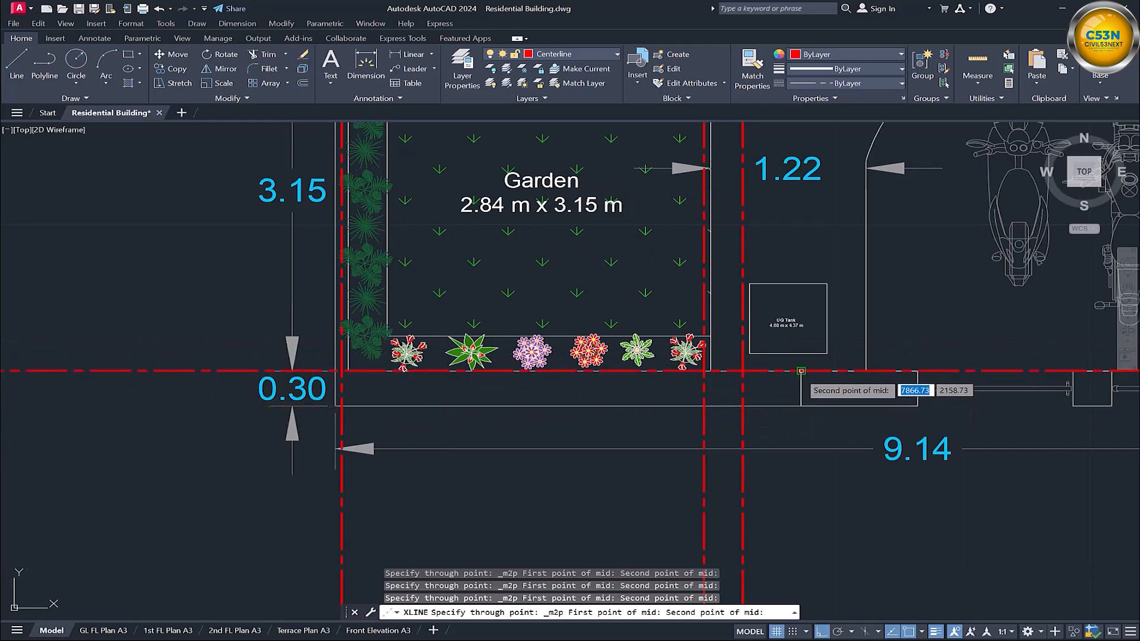
pyautogui.click(800, 371)
pyautogui.scroll(-2, 659, 418)
pyautogui.moveTo(649, 434); pyautogui.dragTo(426, 398, button='middle')
pyautogui.scroll(-2, 529, 434)
pyautogui.moveTo(526, 435); pyautogui.dragTo(481, 526, button='middle')
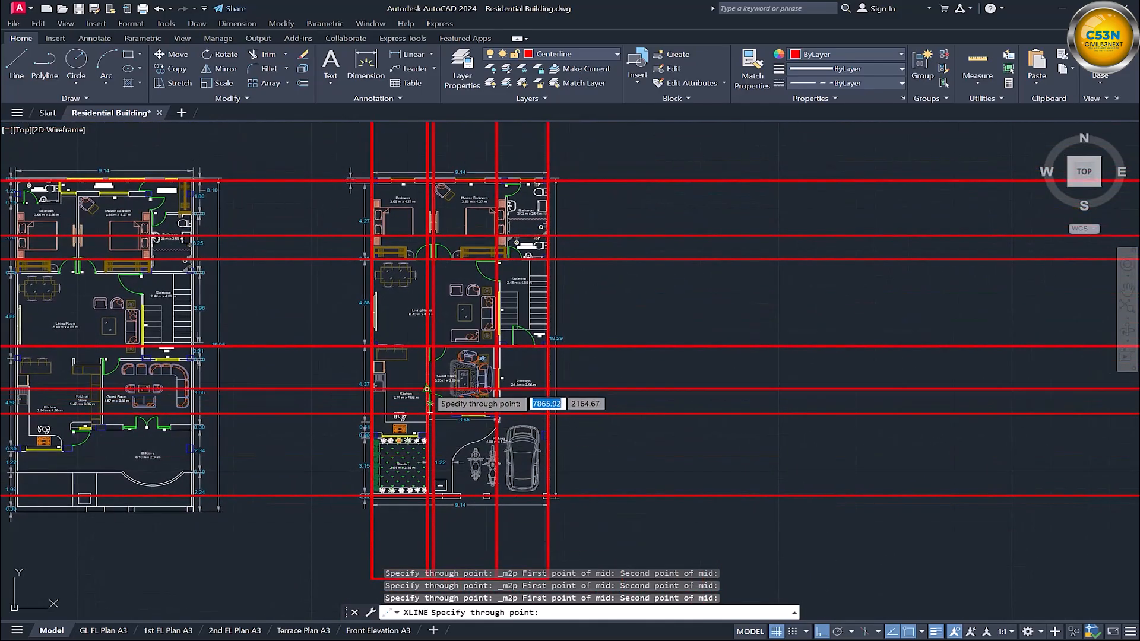
pyautogui.press('Escape')
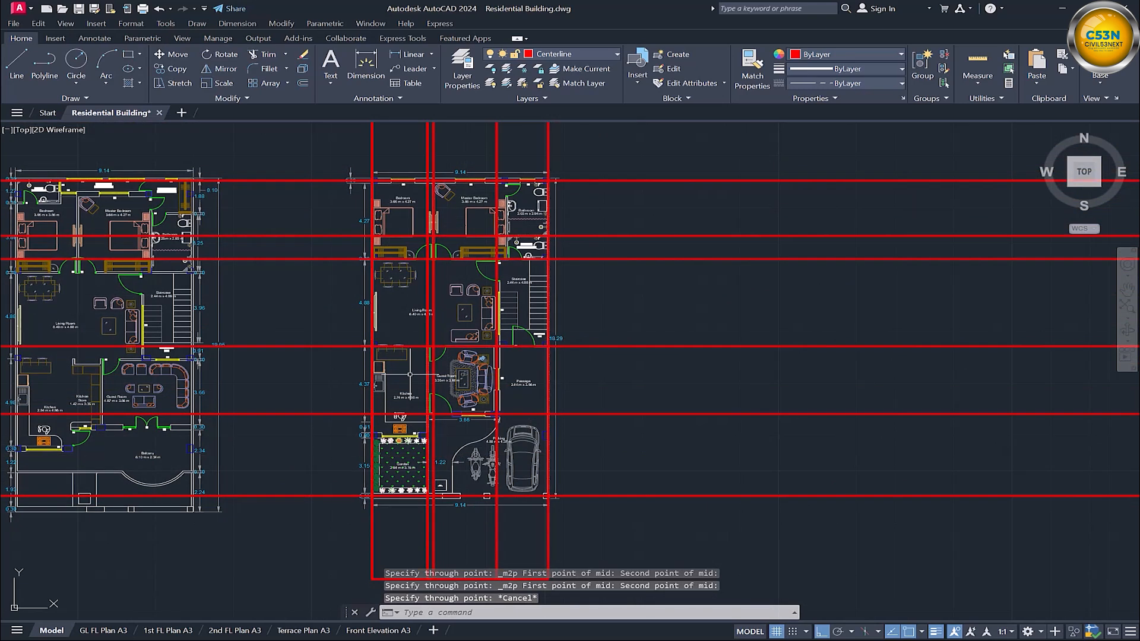
# Step: Draw two vertical lines, one about 22.3 m long left of the plan and one right of it, crossing all horizontal centerlines
pyautogui.click(13, 70)
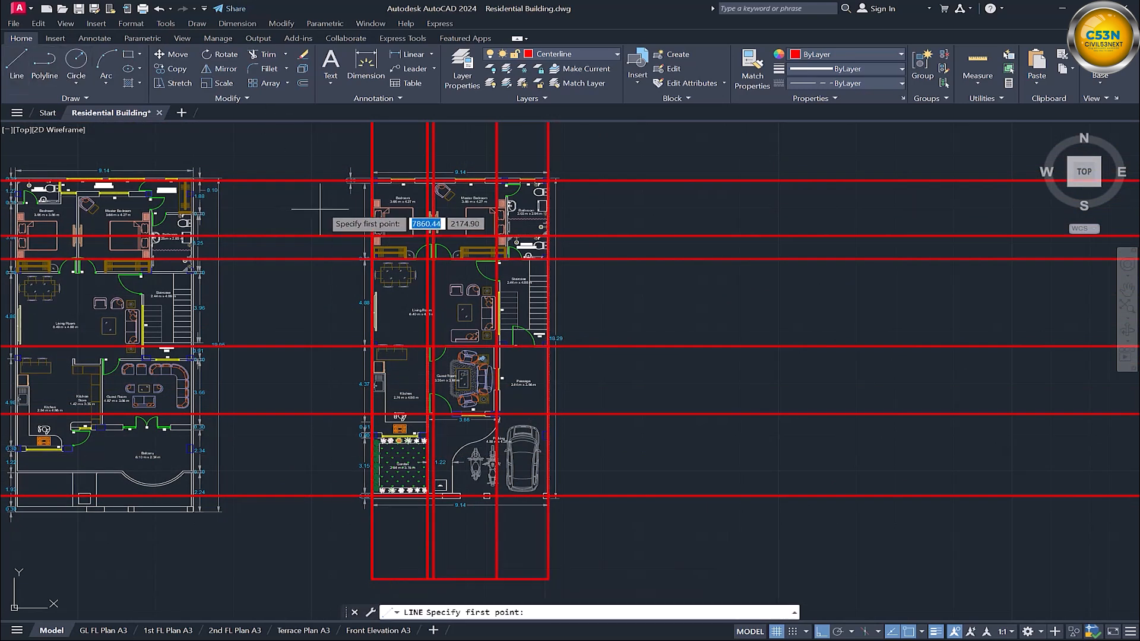
pyautogui.click(296, 153)
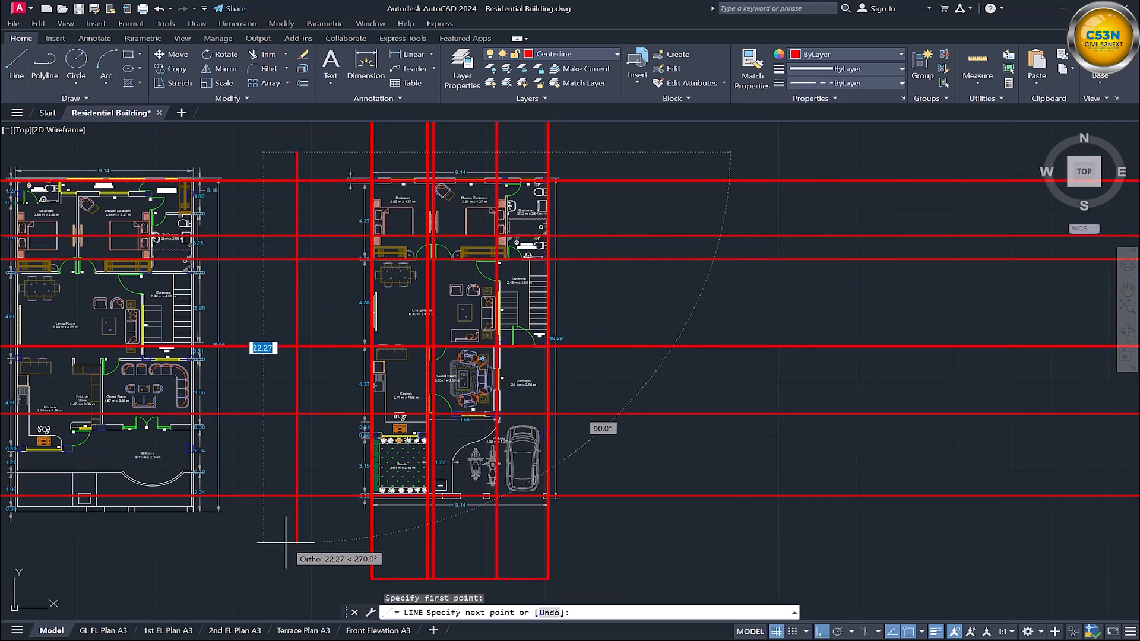
pyautogui.click(285, 542)
pyautogui.press('Escape')
pyautogui.press('Return')
pyautogui.click(764, 157)
pyautogui.click(764, 545)
pyautogui.press('Escape')
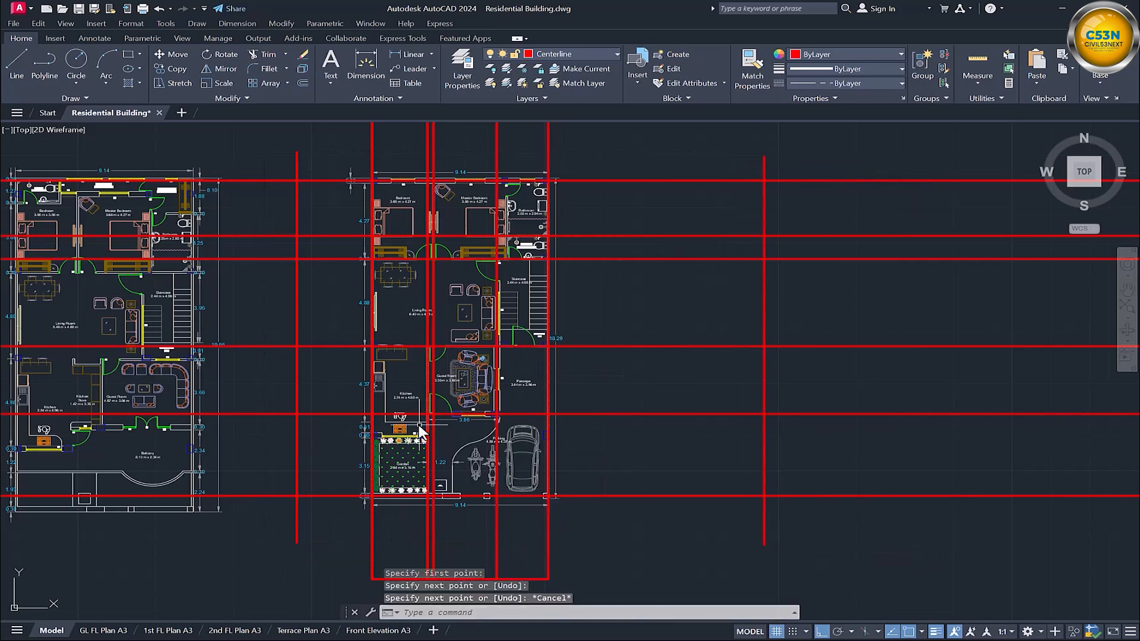
# Step: Trim the horizontal centerlines outside the two side lines and trim the overhanging ends of those side lines
pyautogui.write('tr')
pyautogui.press('Return')
pyautogui.moveTo(257, 508); pyautogui.dragTo(247, 158)
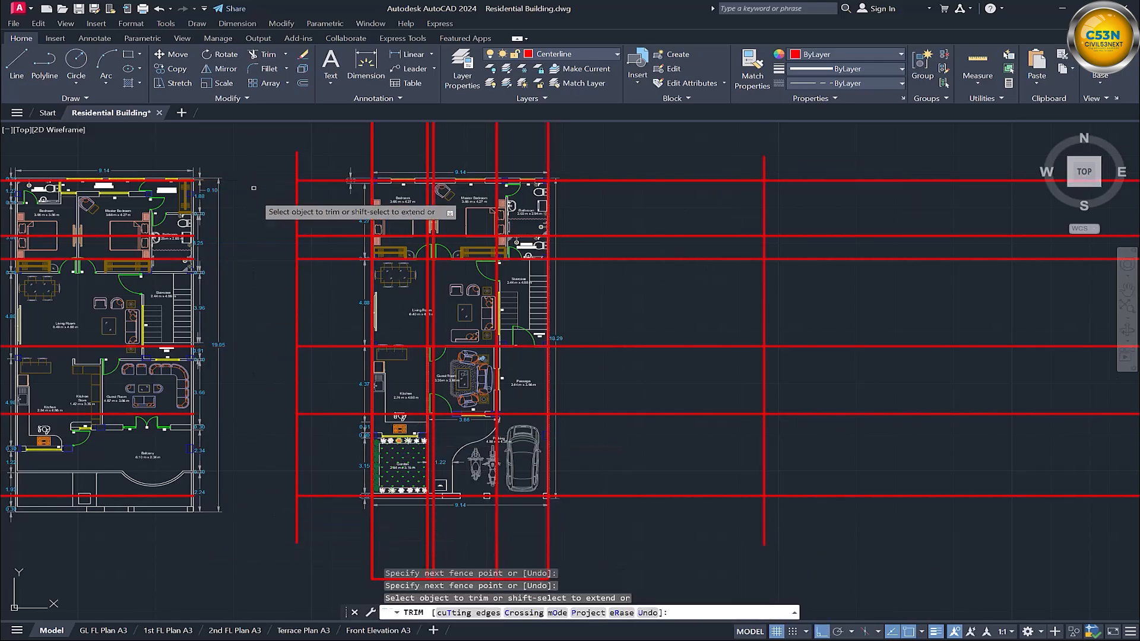
pyautogui.moveTo(842, 156); pyautogui.dragTo(941, 536)
pyautogui.moveTo(302, 153); pyautogui.dragTo(292, 158)
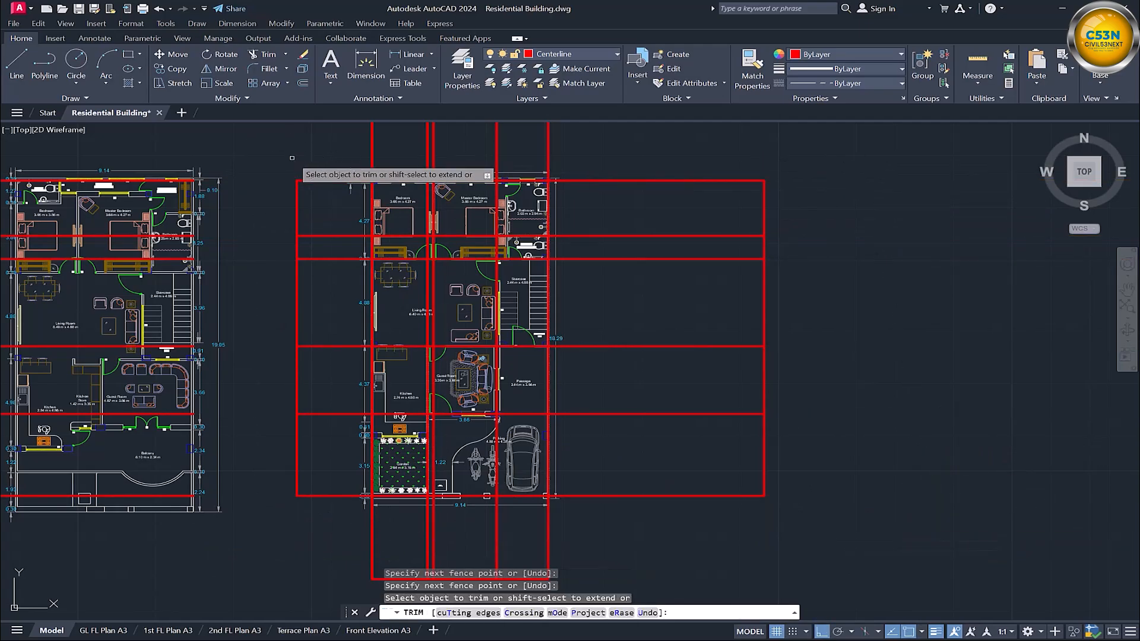
pyautogui.moveTo(318, 210); pyautogui.dragTo(436, 229, button='middle')
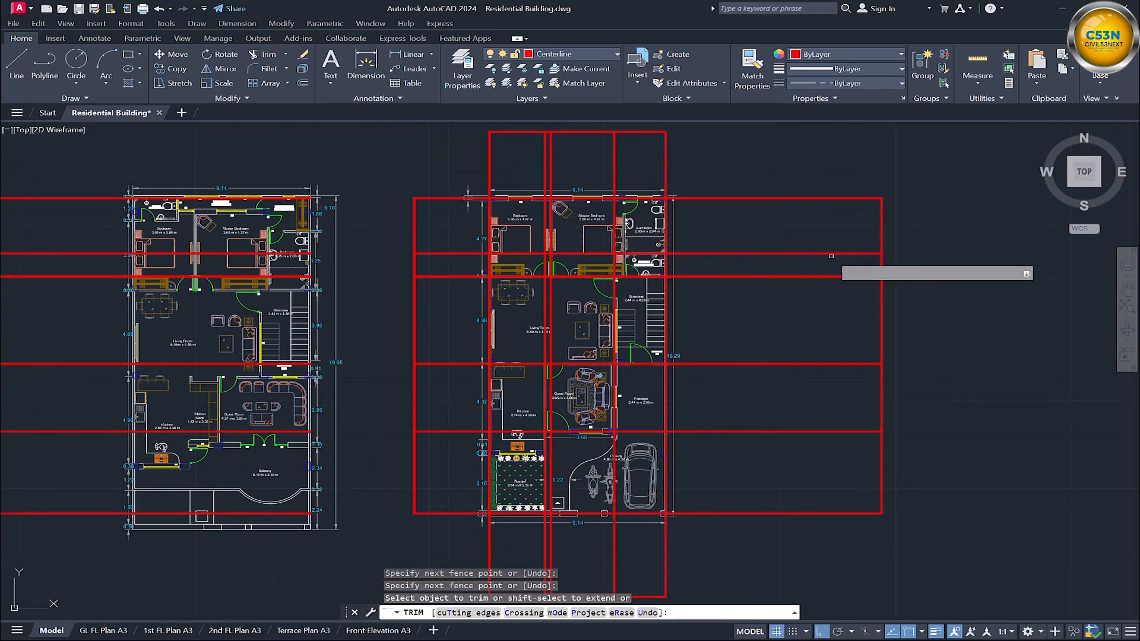
pyautogui.moveTo(646, 326); pyautogui.dragTo(600, 329, button='middle')
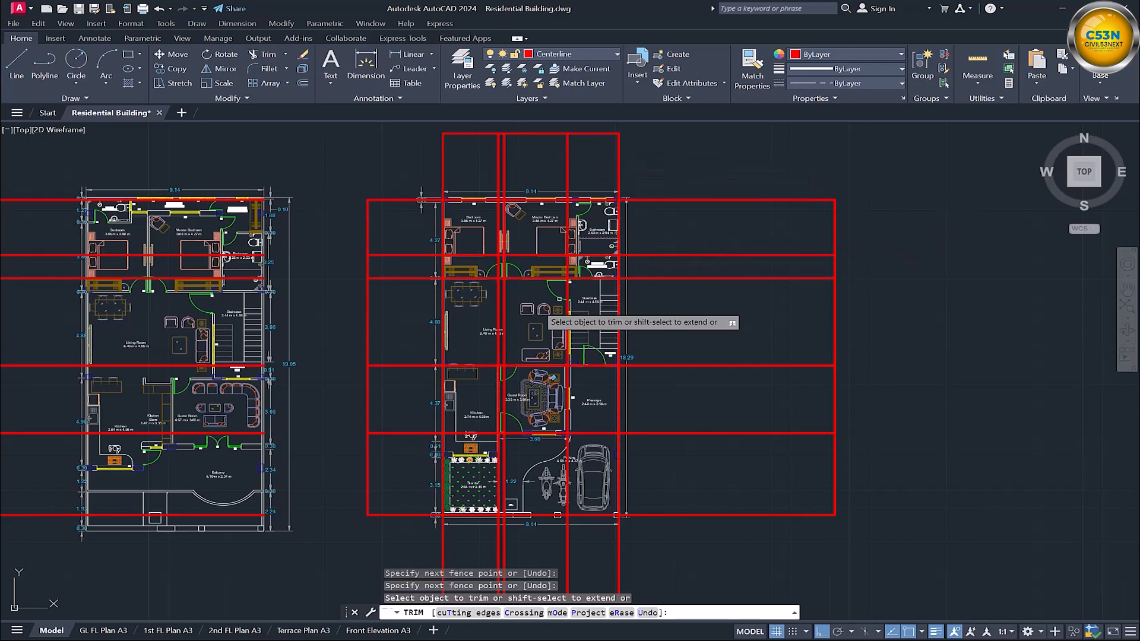
pyautogui.moveTo(417, 333); pyautogui.dragTo(613, 302, button='middle')
pyautogui.press('Escape')
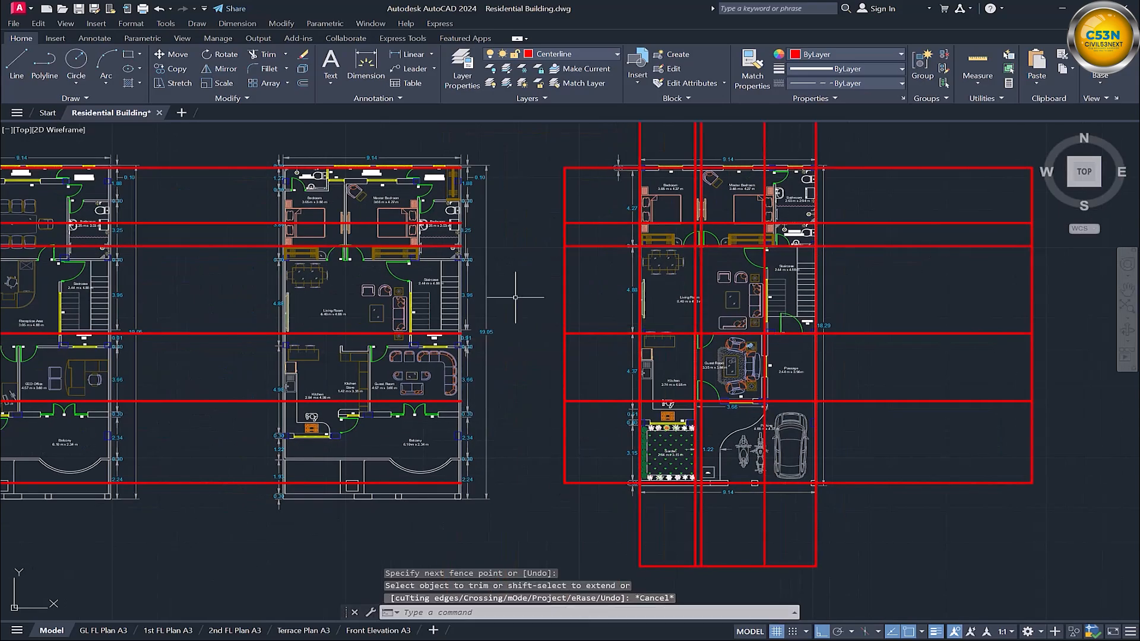
# Step: Erase the leftover horizontal centerline segments crossing the neighbouring floor plans
pyautogui.scroll(-5, 801, 333)
pyautogui.click(445, 249)
pyautogui.click(364, 490)
pyautogui.press('Delete')
pyautogui.scroll(7, 873, 323)
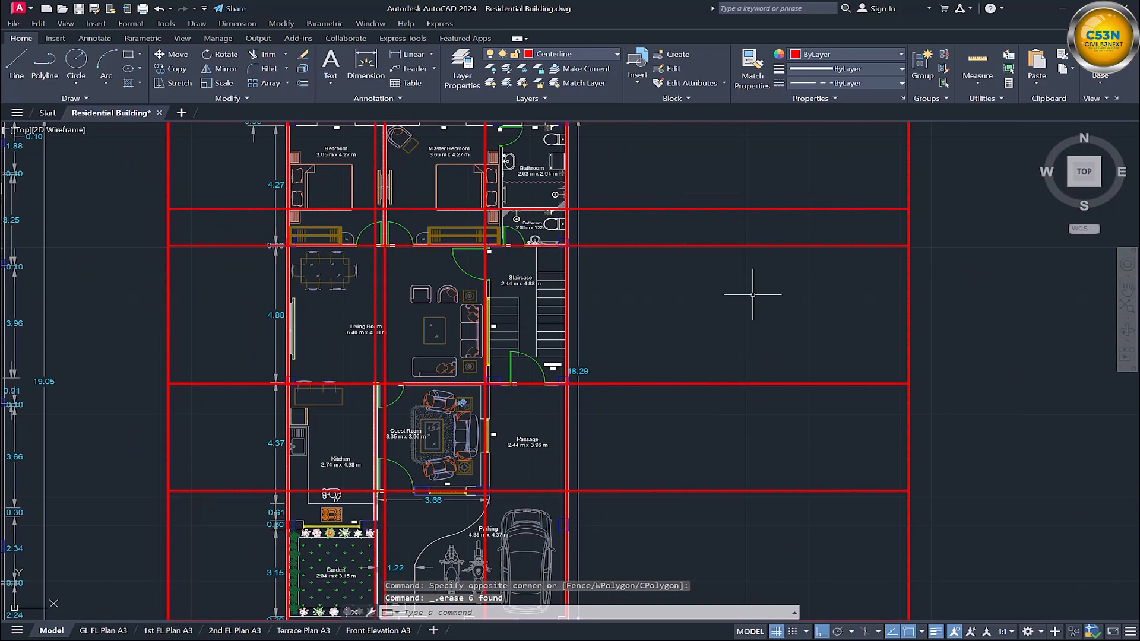
# Step: Move the vertical boundary line right of the plan horizontally to the left, closer to the building
pyautogui.scroll(-4, 788, 296)
pyautogui.click(829, 299)
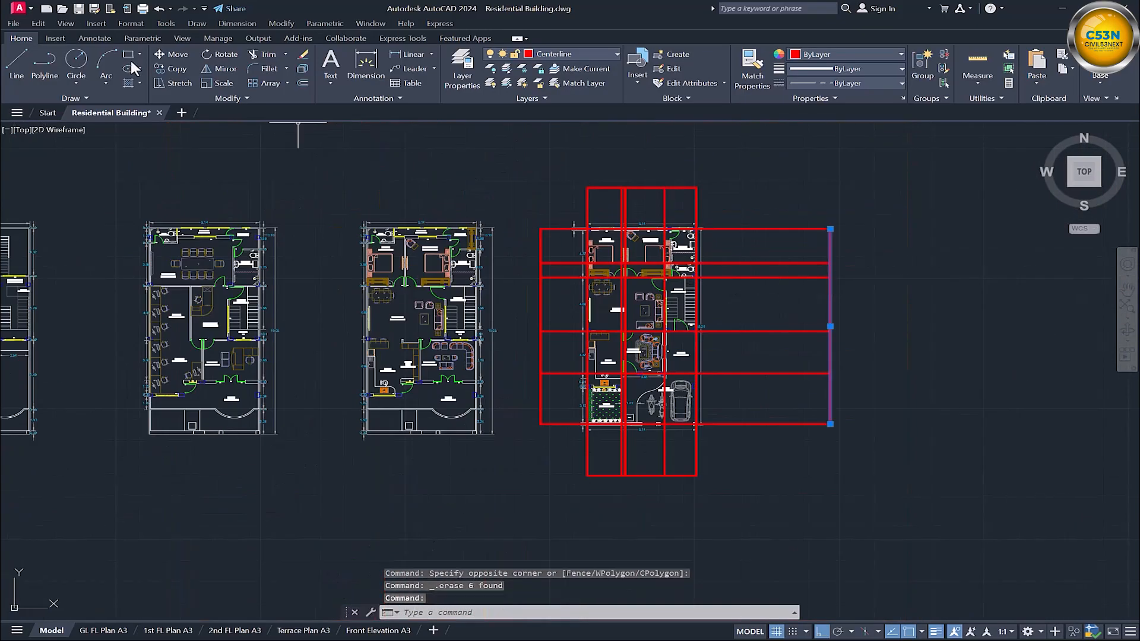
pyautogui.scroll(4, 718, 263)
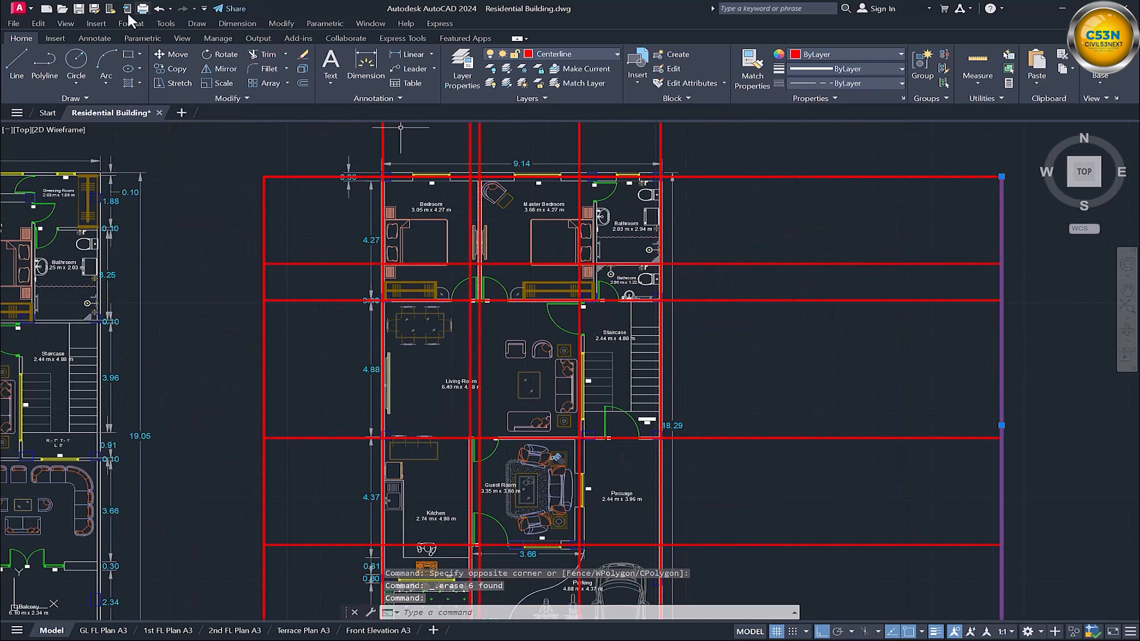
pyautogui.click(172, 54)
pyautogui.click(1001, 176)
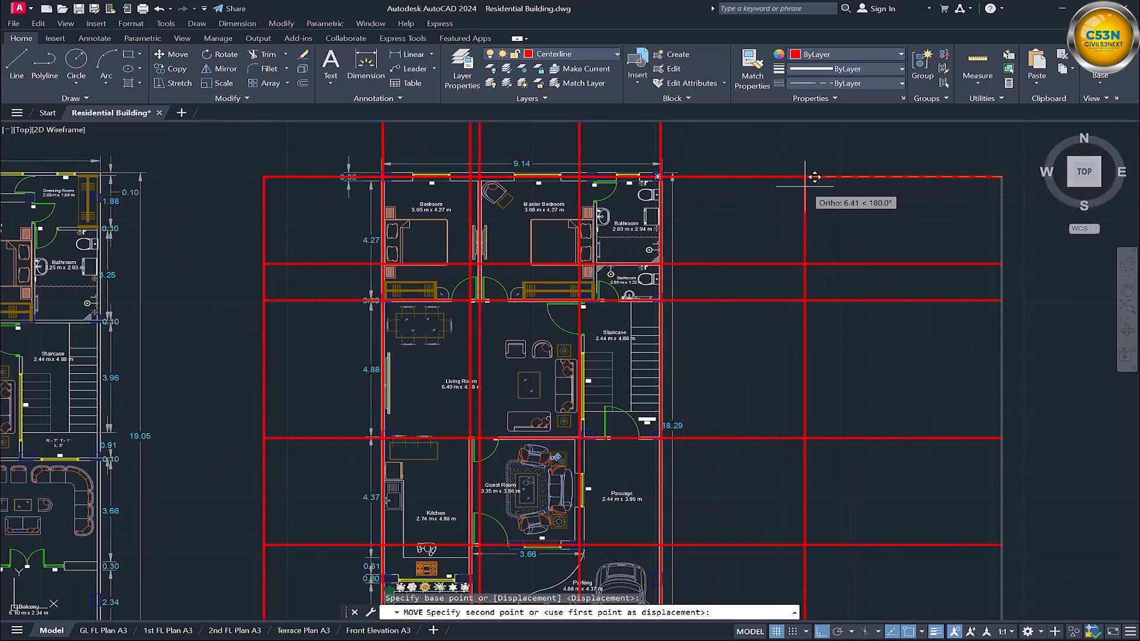
pyautogui.click(796, 150)
pyautogui.press('Escape')
# Step: Trim the horizontal centerlines that extend to the right of the moved boundary line
pyautogui.scroll(-3, 725, 217)
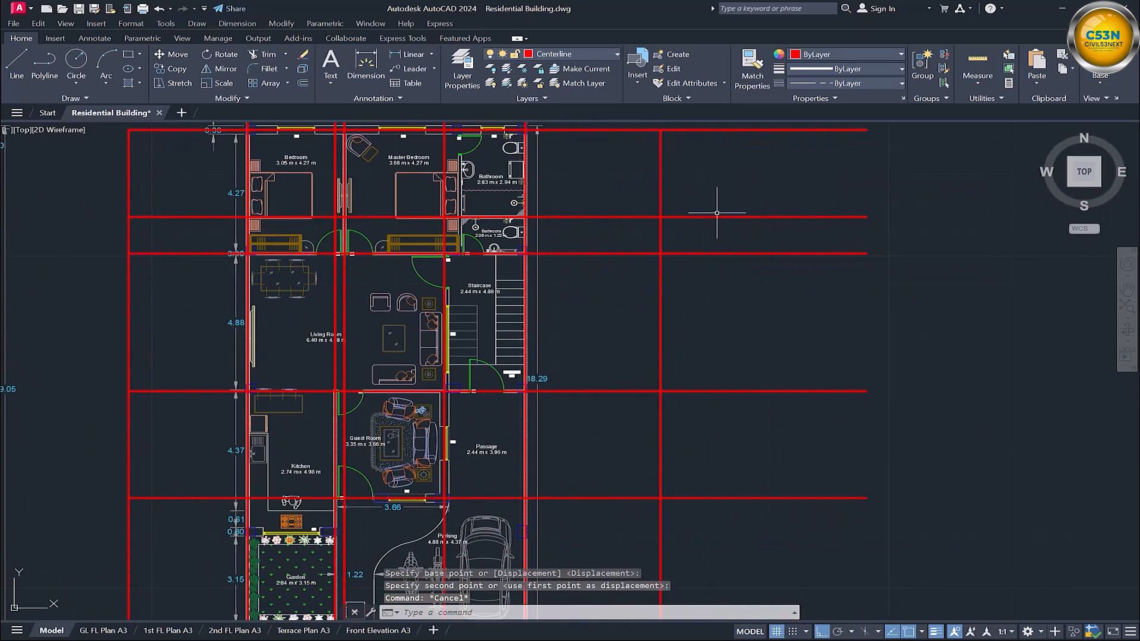
pyautogui.write('tr')
pyautogui.press('Return')
pyautogui.moveTo(766, 143)
pyautogui.mouseDown()
pyautogui.moveTo(776, 185)
pyautogui.moveTo(760, 505)
pyautogui.mouseUp()
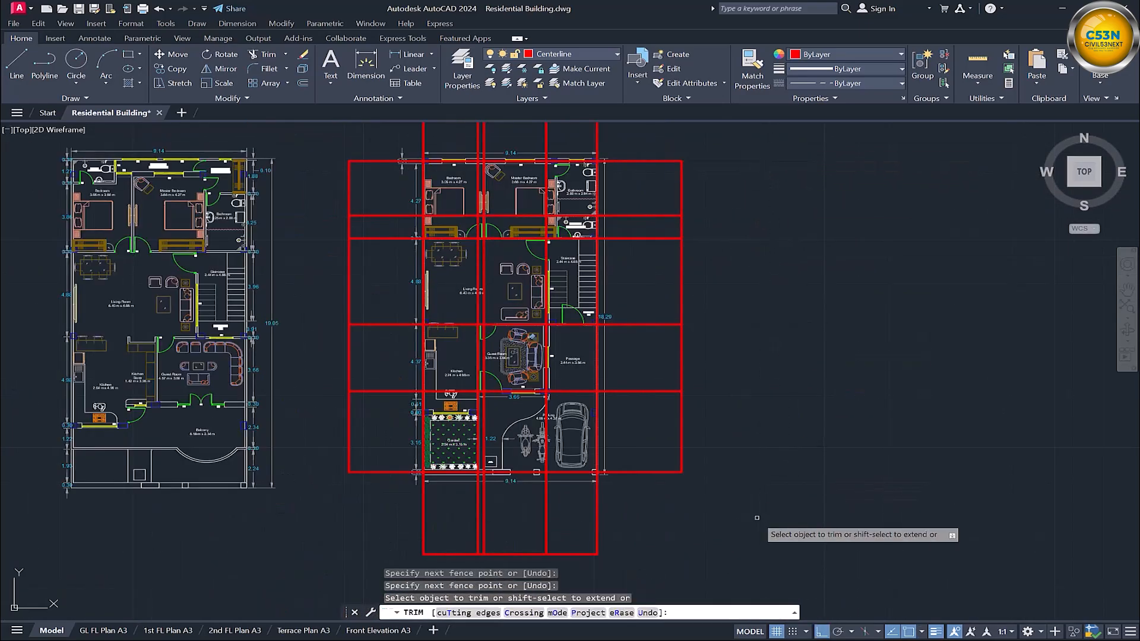
pyautogui.press('Escape')
# Step: Dimension the two uppermost spacings between horizontal centerlines one by one, placing both dimensions inside the vertical boundary line right of the plan
pyautogui.scroll(1, 532, 278)
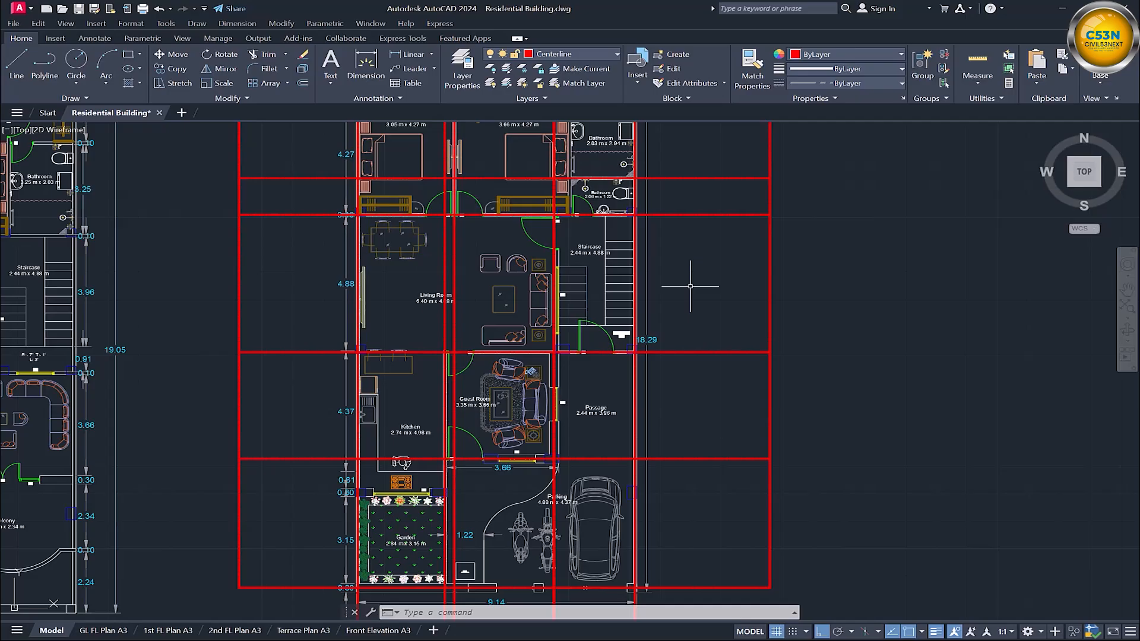
pyautogui.moveTo(505, 296); pyautogui.dragTo(528, 348, button='middle')
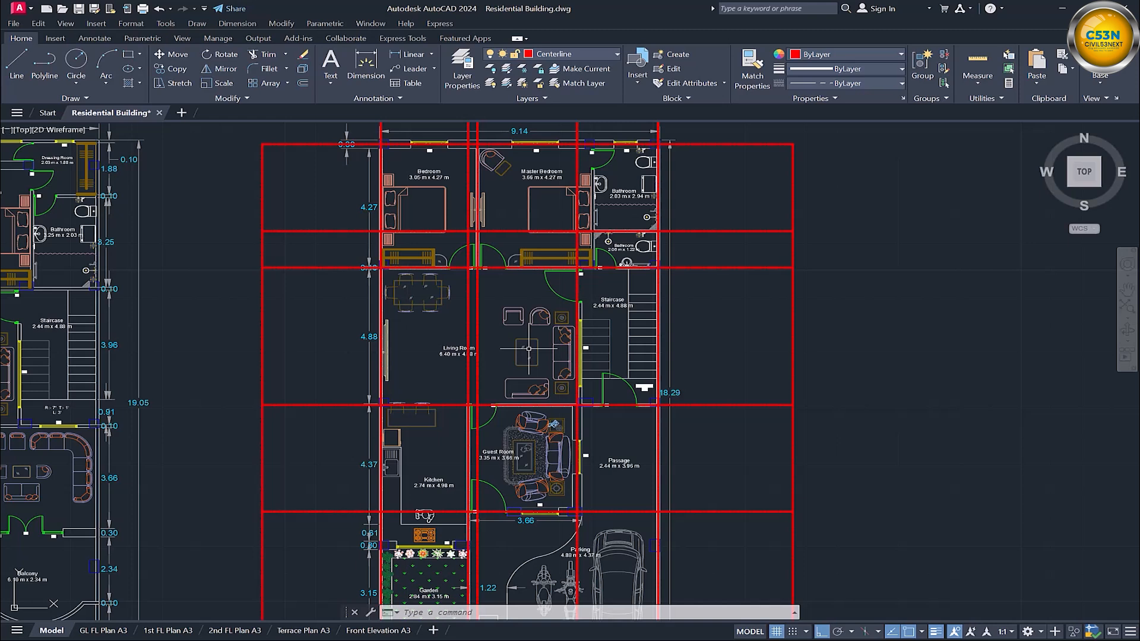
pyautogui.click(366, 61)
pyautogui.moveTo(739, 187); pyautogui.dragTo(633, 301, button='middle')
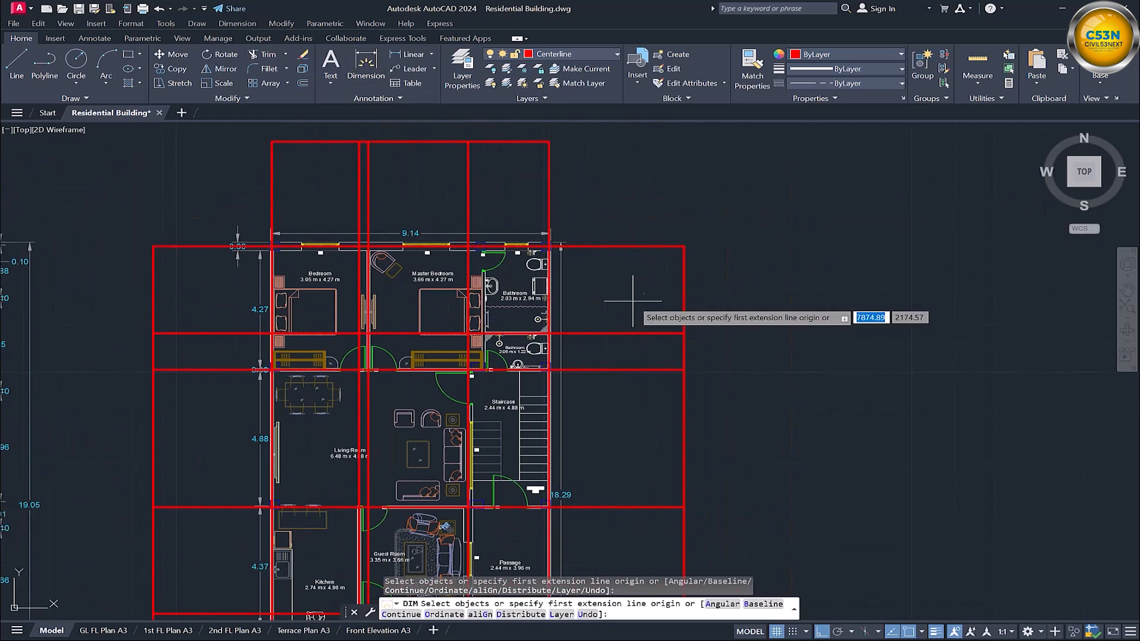
pyautogui.scroll(4, 633, 301)
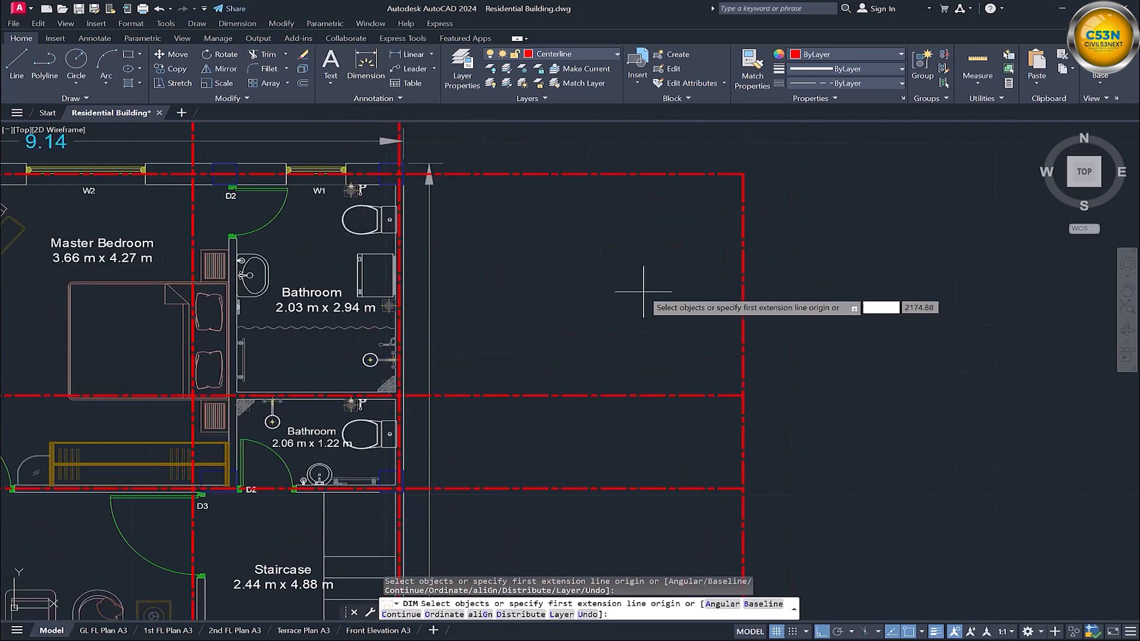
pyautogui.click(742, 174)
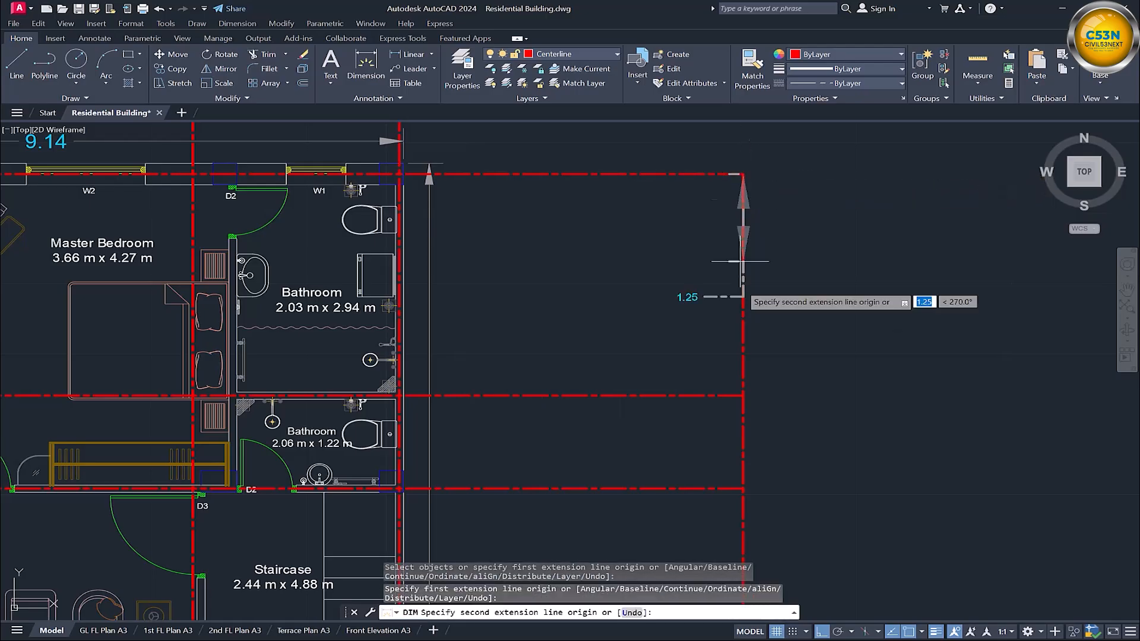
pyautogui.click(742, 395)
pyautogui.click(581, 373)
pyautogui.moveTo(618, 355); pyautogui.dragTo(604, 231, button='middle')
pyautogui.click(729, 272)
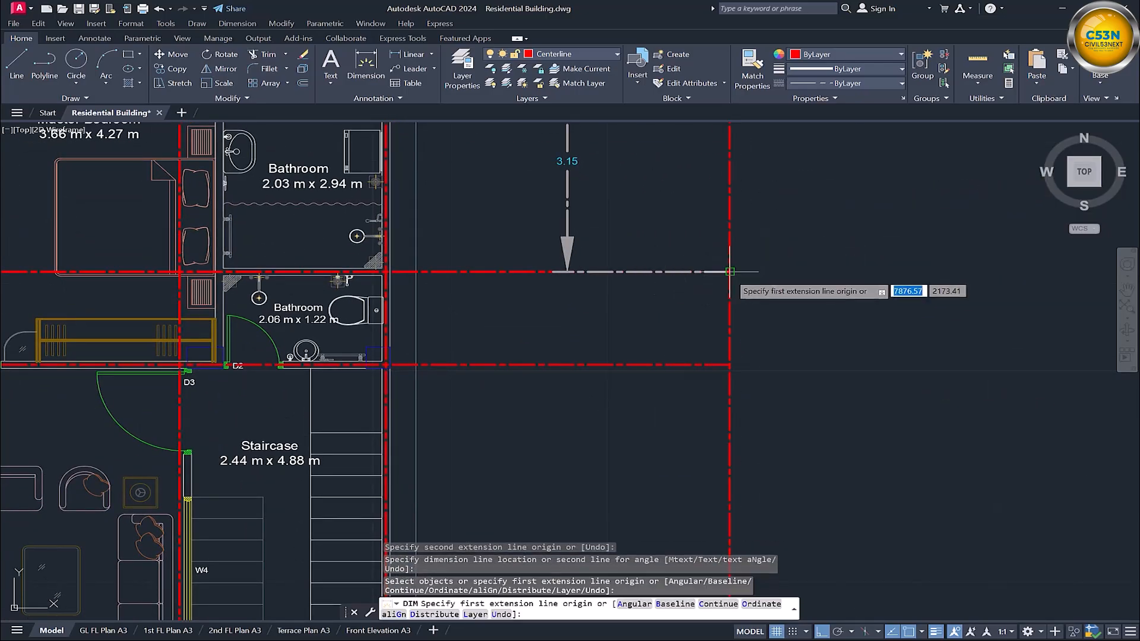
pyautogui.click(730, 364)
pyautogui.click(557, 332)
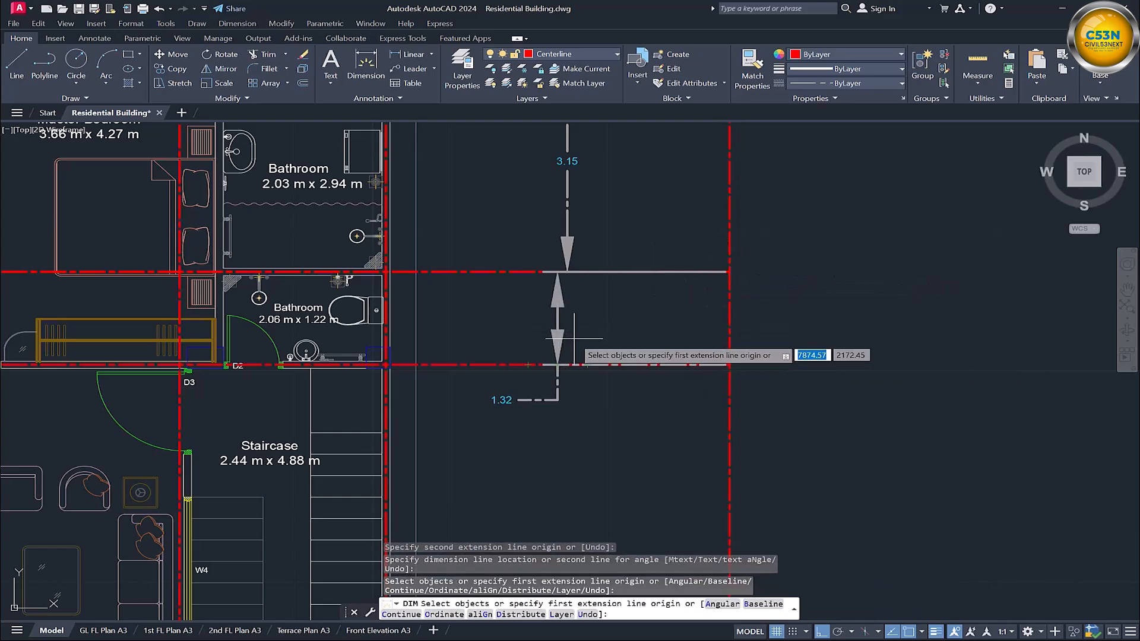
pyautogui.press('Return')
# Step: Delete the individually placed spacing dimensions beside the two bathrooms
pyautogui.click(593, 180)
pyautogui.click(552, 213)
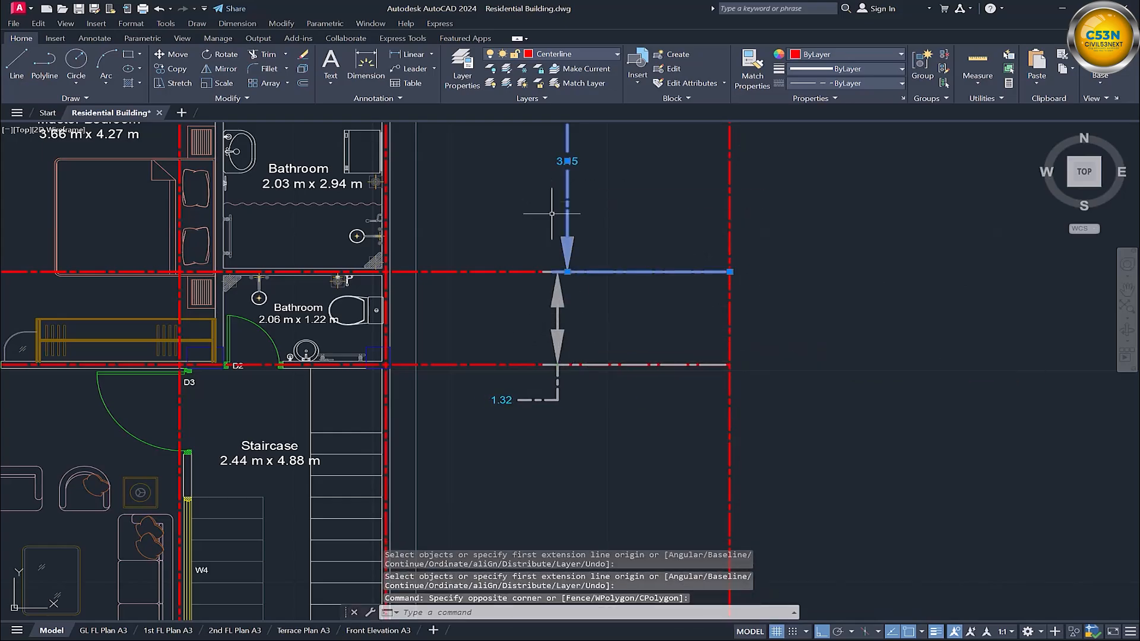
pyautogui.press('Delete')
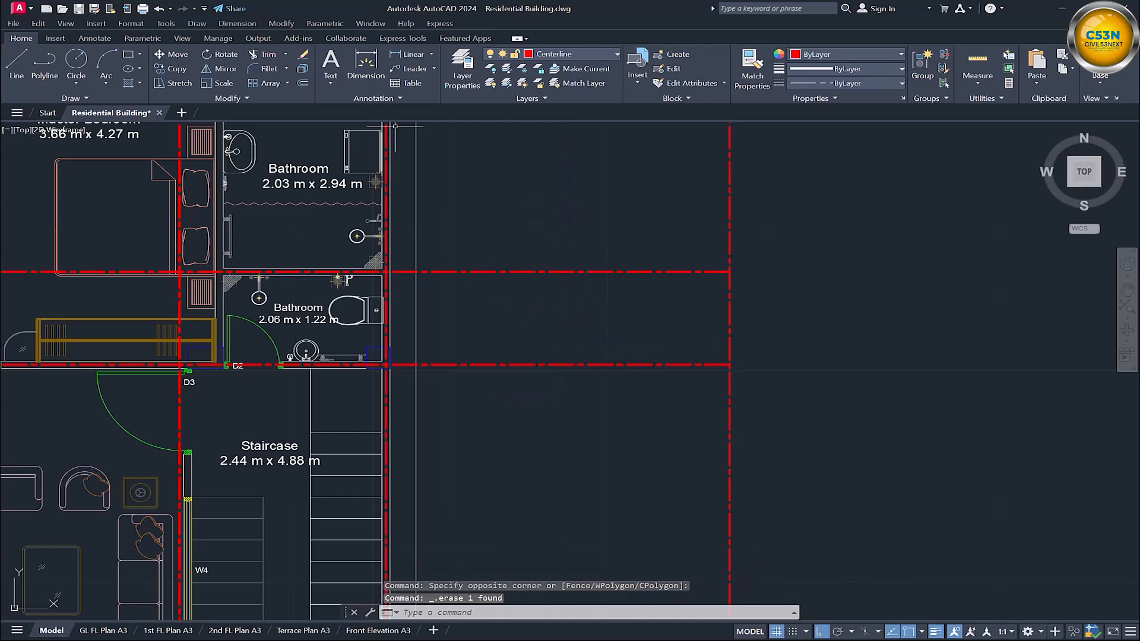
# Step: Quick-dimension the six horizontal centerlines as a continuous chain just outside the vertical boundary line right of the plan
pyautogui.click(95, 38)
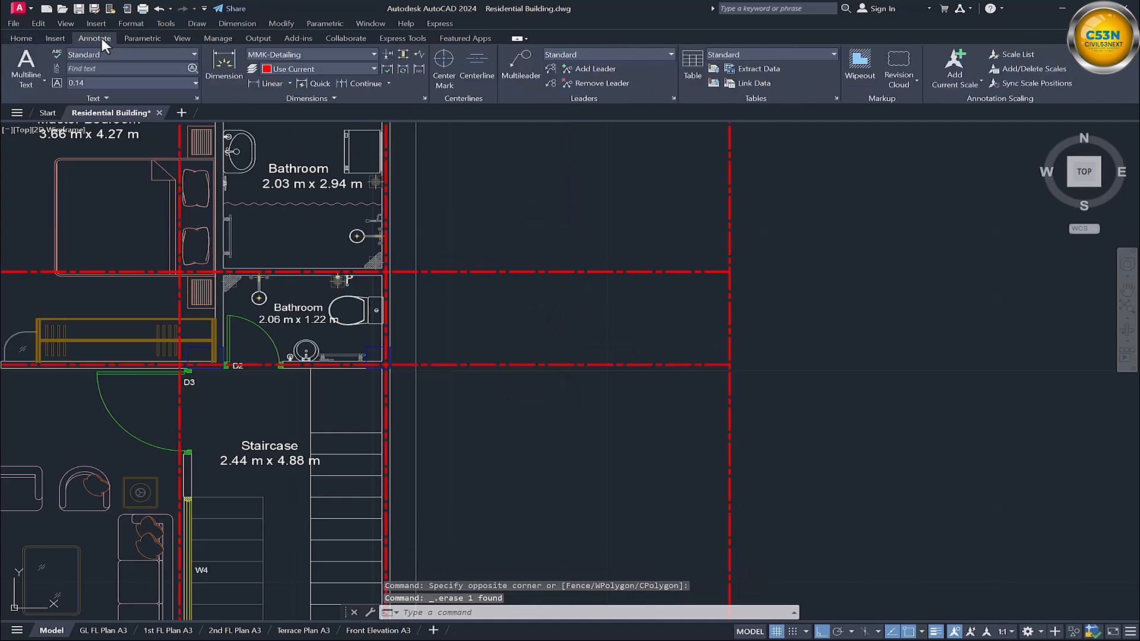
pyautogui.click(313, 88)
pyautogui.scroll(-5, 467, 212)
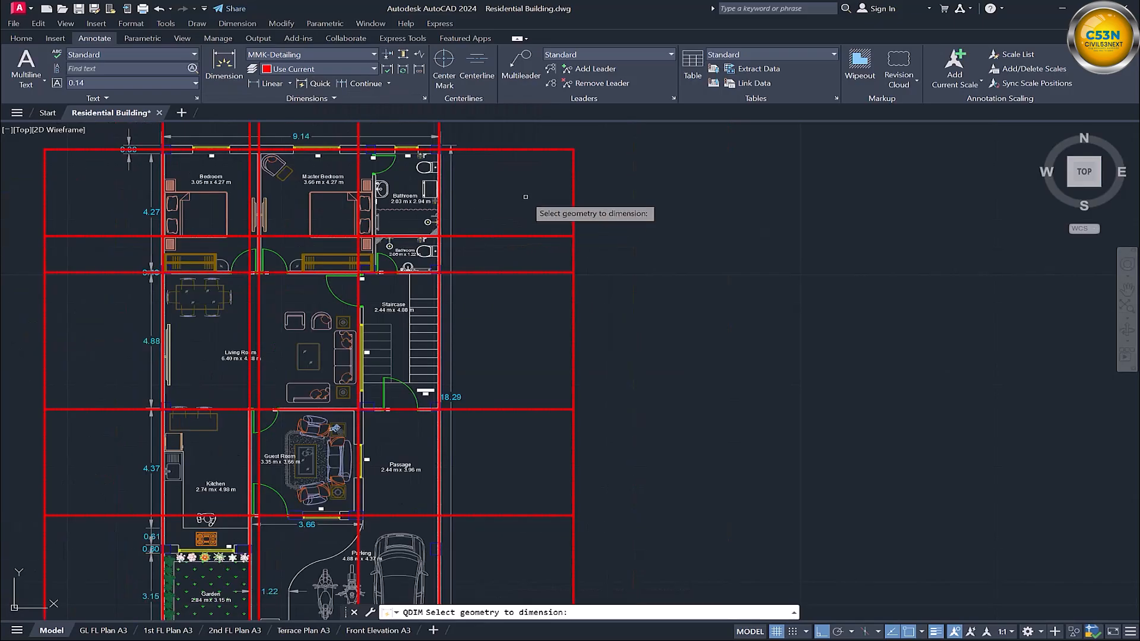
pyautogui.click(521, 132)
pyautogui.moveTo(500, 399); pyautogui.dragTo(485, 451, button='middle')
pyautogui.click(505, 446)
pyautogui.press('Return')
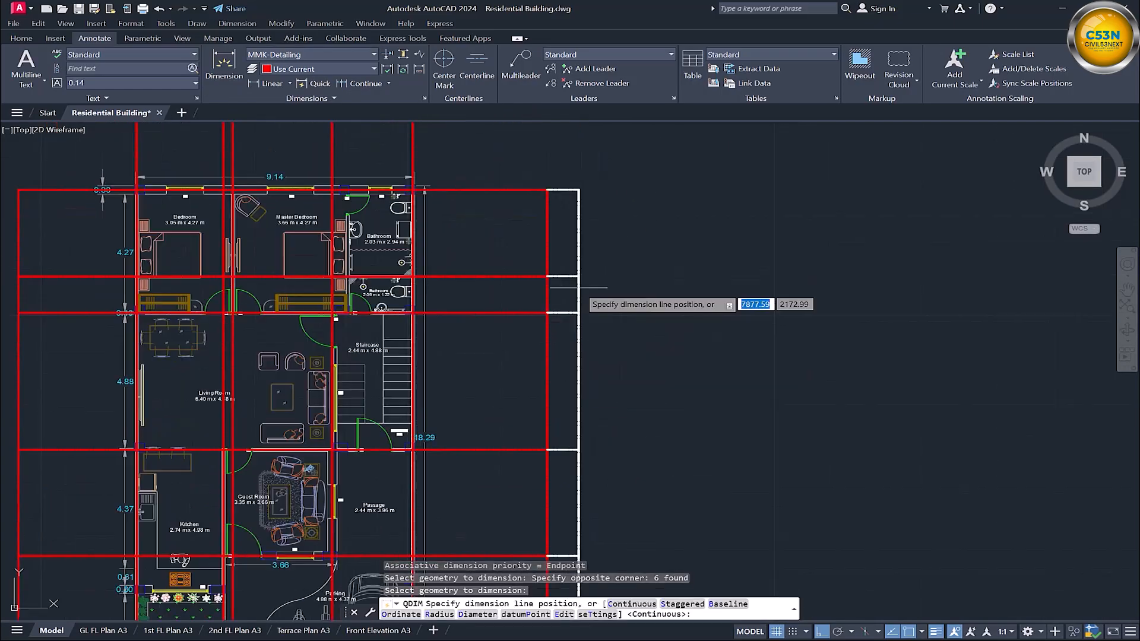
pyautogui.scroll(4, 588, 272)
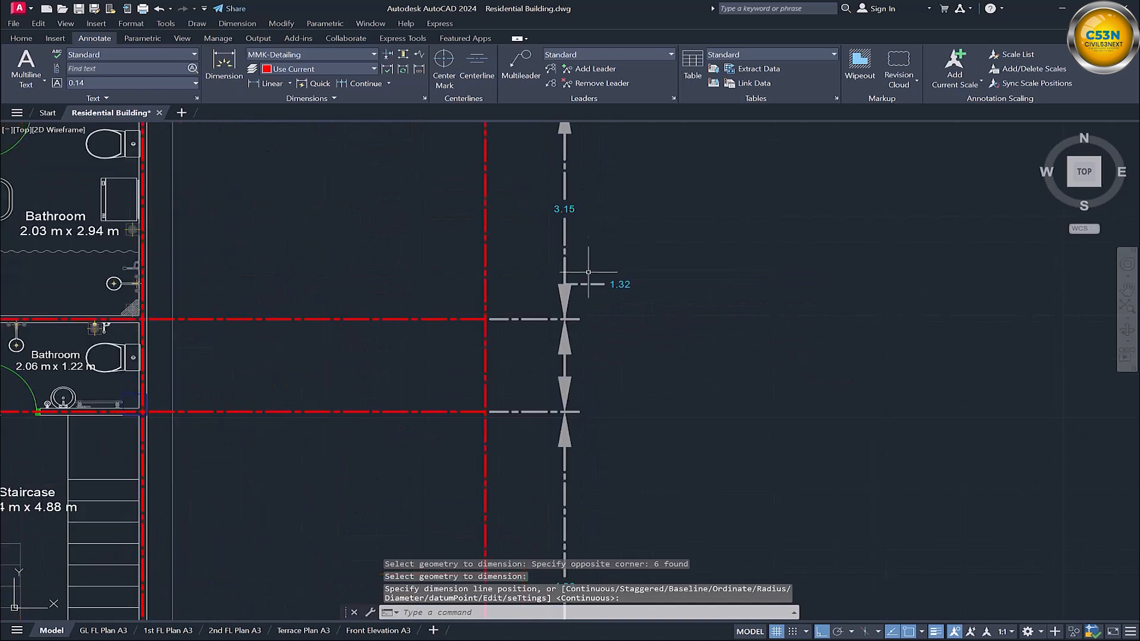
pyautogui.click(617, 282)
pyautogui.scroll(-4, 617, 282)
# Step: Dimension the two rightmost spacings between vertical centerlines below the plan, aligning both on one line above the lower boundary line
pyautogui.click(20, 38)
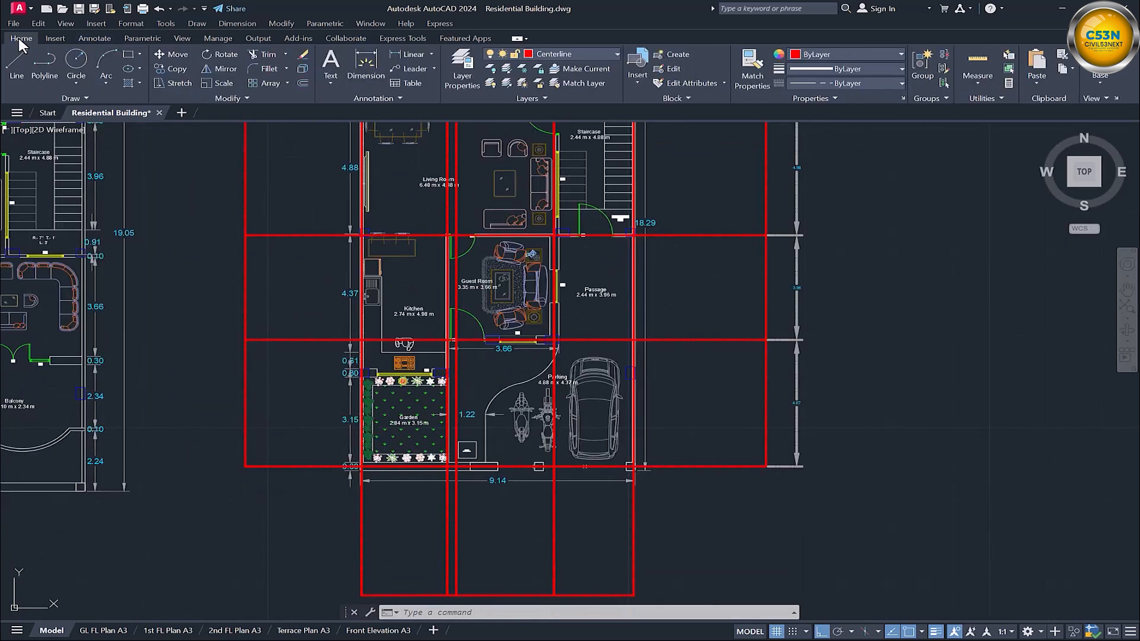
pyautogui.click(371, 79)
pyautogui.moveTo(499, 383); pyautogui.dragTo(446, 206, button='middle')
pyautogui.scroll(6, 671, 380)
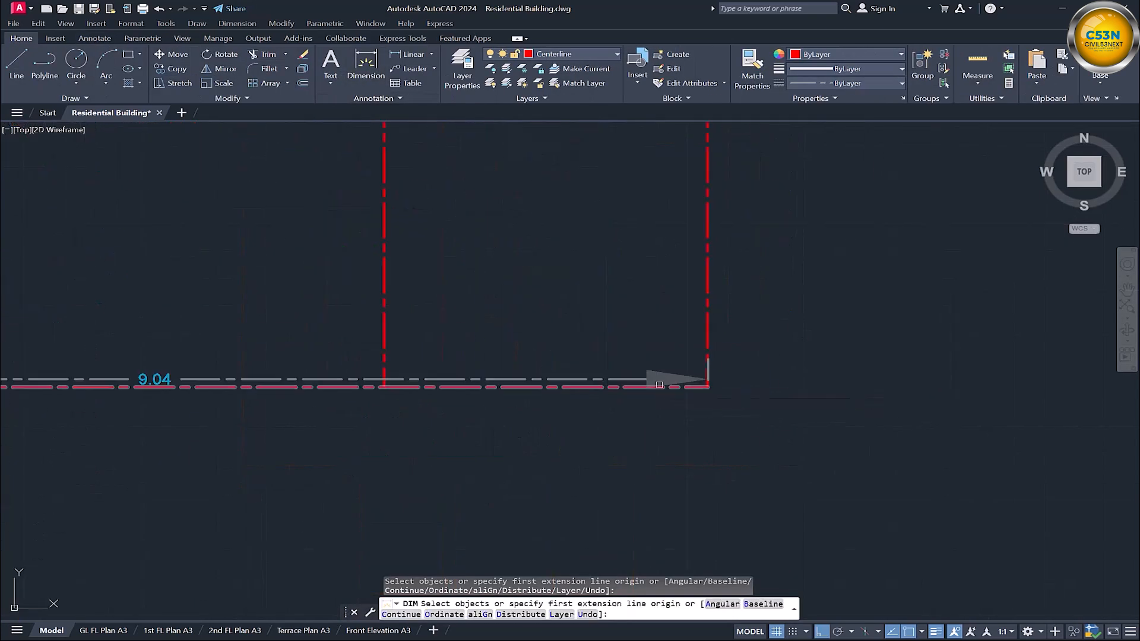
pyautogui.click(708, 387)
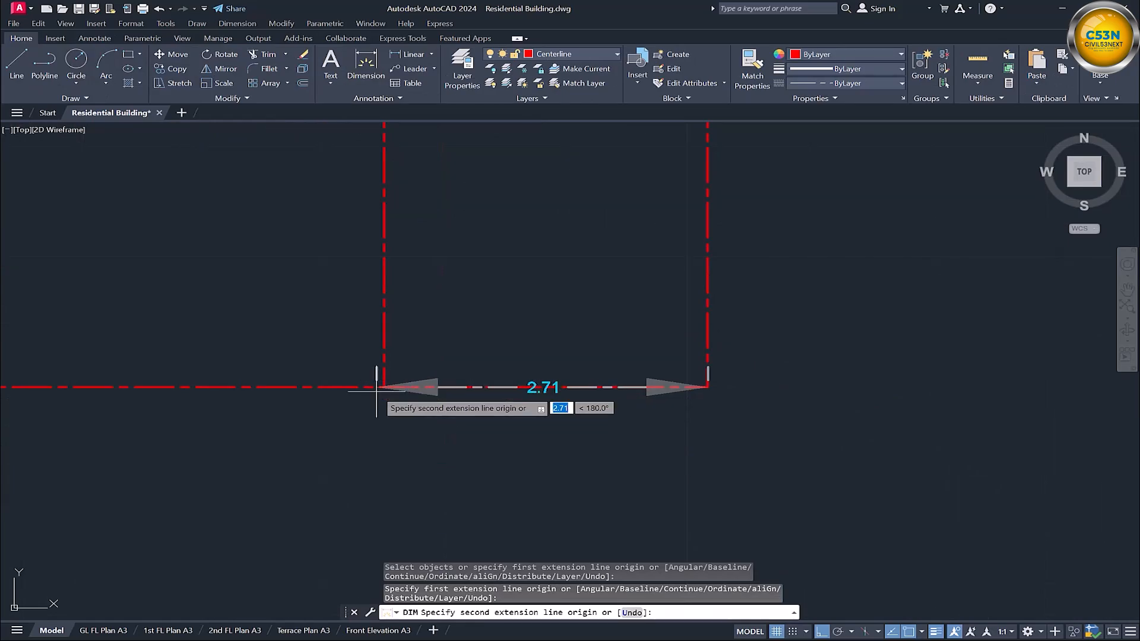
pyautogui.click(385, 387)
pyautogui.click(419, 293)
pyautogui.moveTo(410, 329); pyautogui.dragTo(638, 379, button='middle')
pyautogui.click(639, 378)
pyautogui.scroll(-2, 639, 379)
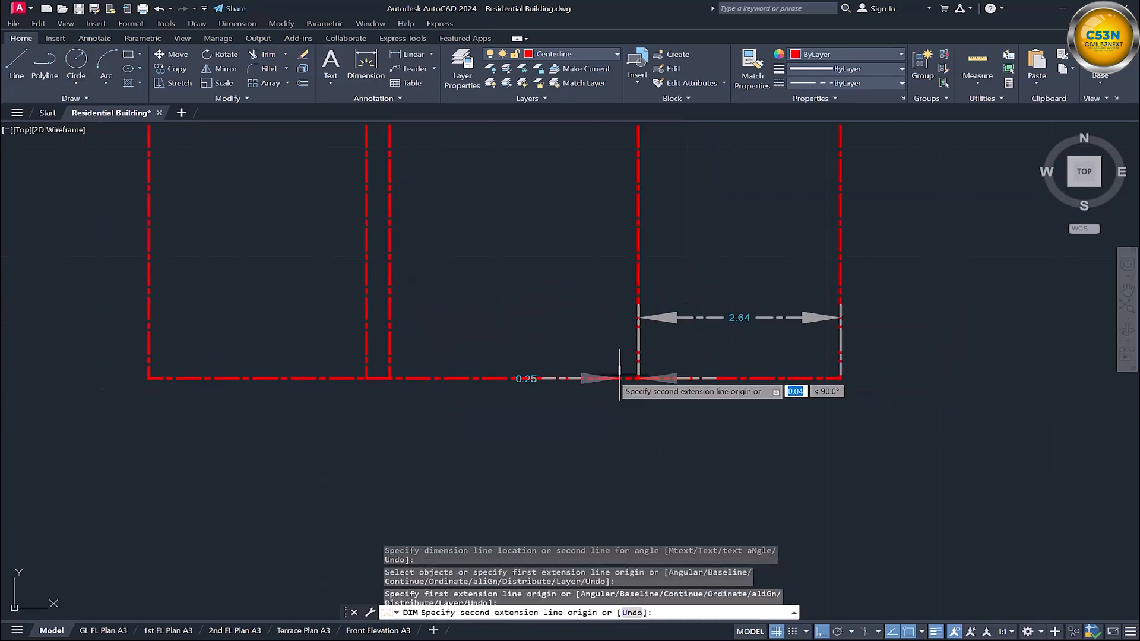
pyautogui.click(390, 378)
pyautogui.click(639, 317)
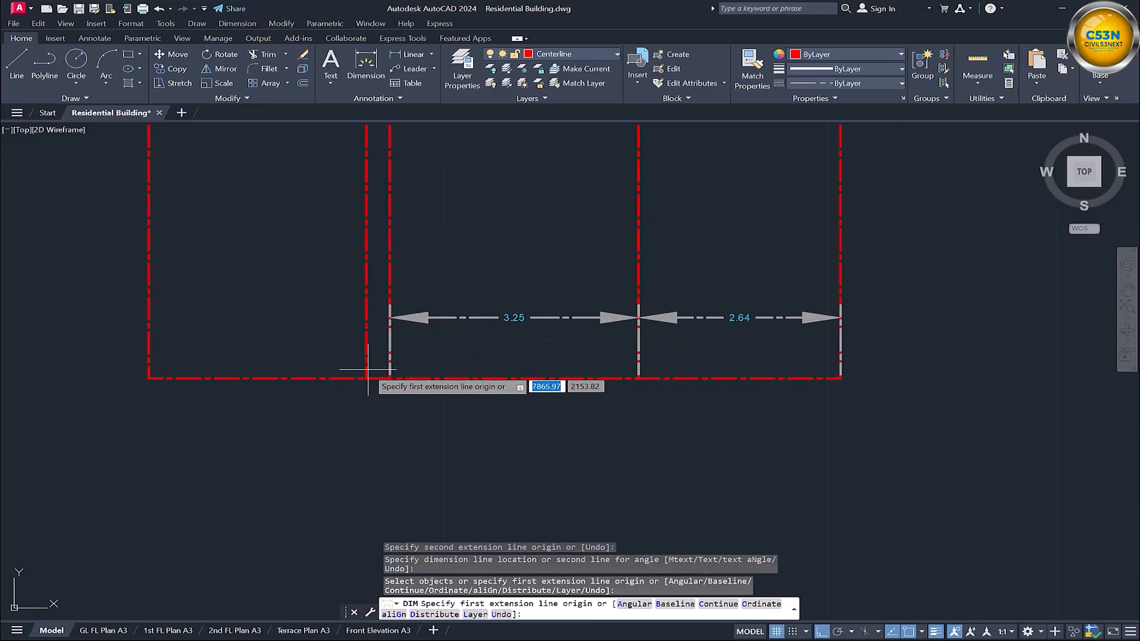
# Step: Dimension the narrow gap and the leftmost spacing between vertical centerlines below the plan, in line with the existing dimensions
pyautogui.click(390, 378)
pyautogui.click(367, 378)
pyautogui.click(380, 318)
pyautogui.click(366, 378)
pyautogui.click(149, 378)
pyautogui.click(367, 317)
pyautogui.press('Return')
# Step: Move the narrow gap's dimension text so that it sits between its two extension lines
pyautogui.click(304, 317)
pyautogui.click(273, 317)
pyautogui.click(378, 317)
pyautogui.press('Escape')
# Step: Move the dimensions beside the two bathrooms inside the vertical boundary line and align them with each other
pyautogui.moveTo(394, 353); pyautogui.dragTo(342, 529, button='middle')
pyautogui.moveTo(666, 363); pyautogui.dragTo(663, 378, button='middle')
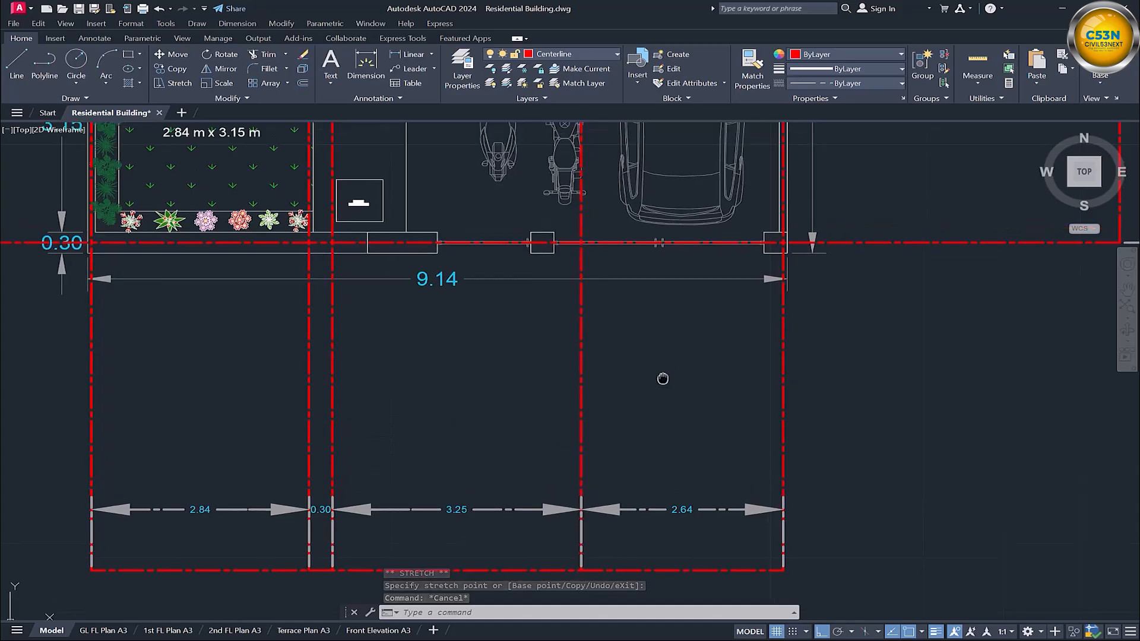
pyautogui.scroll(-5, 663, 379)
pyautogui.scroll(8, 578, 385)
pyautogui.click(569, 384)
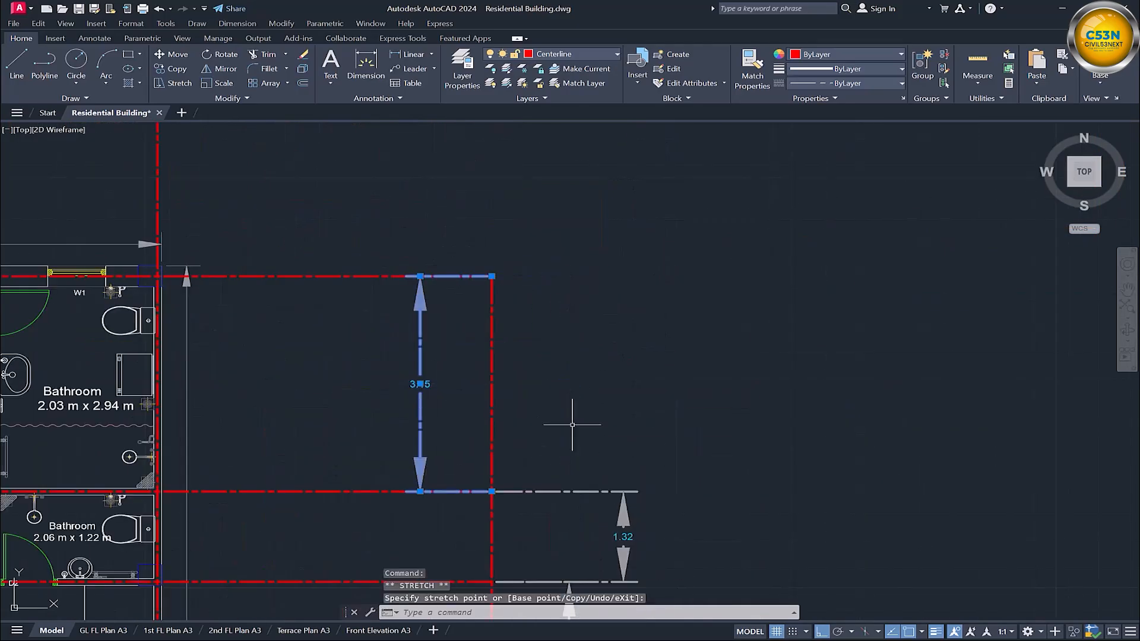
pyautogui.moveTo(617, 546); pyautogui.dragTo(645, 430, button='middle')
pyautogui.press('Escape')
pyautogui.click(662, 440)
pyautogui.click(641, 426)
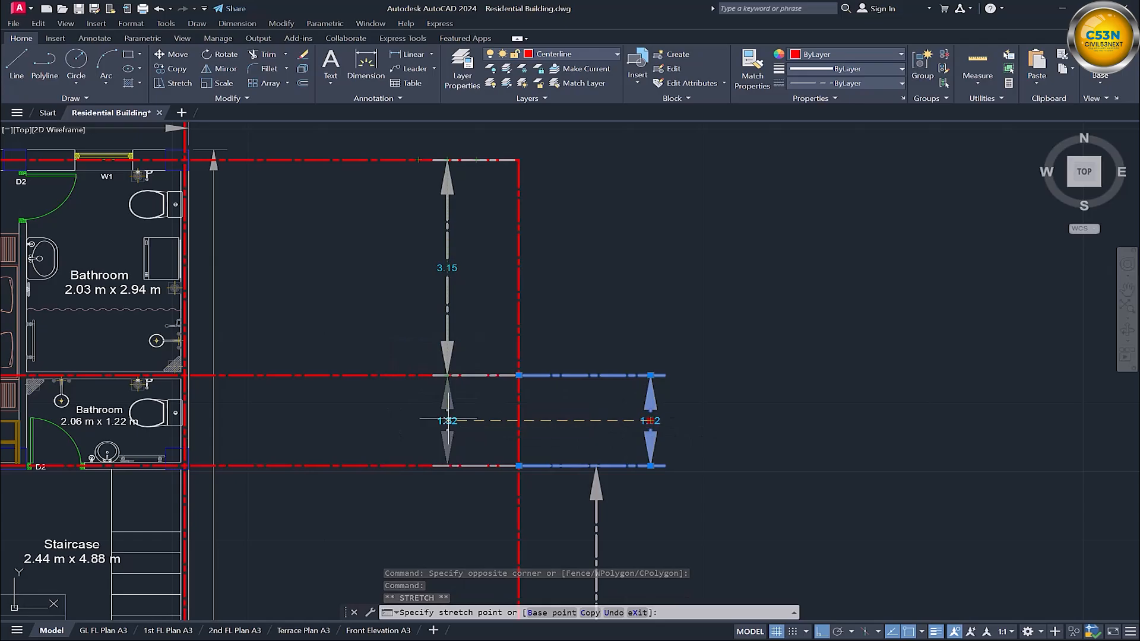
pyautogui.press('Escape')
# Step: Move the dimension beside the staircase inside the vertical boundary line, aligned with the dimensions above it
pyautogui.moveTo(447, 420); pyautogui.dragTo(461, 328, button='middle')
pyautogui.click(635, 444)
pyautogui.click(563, 521)
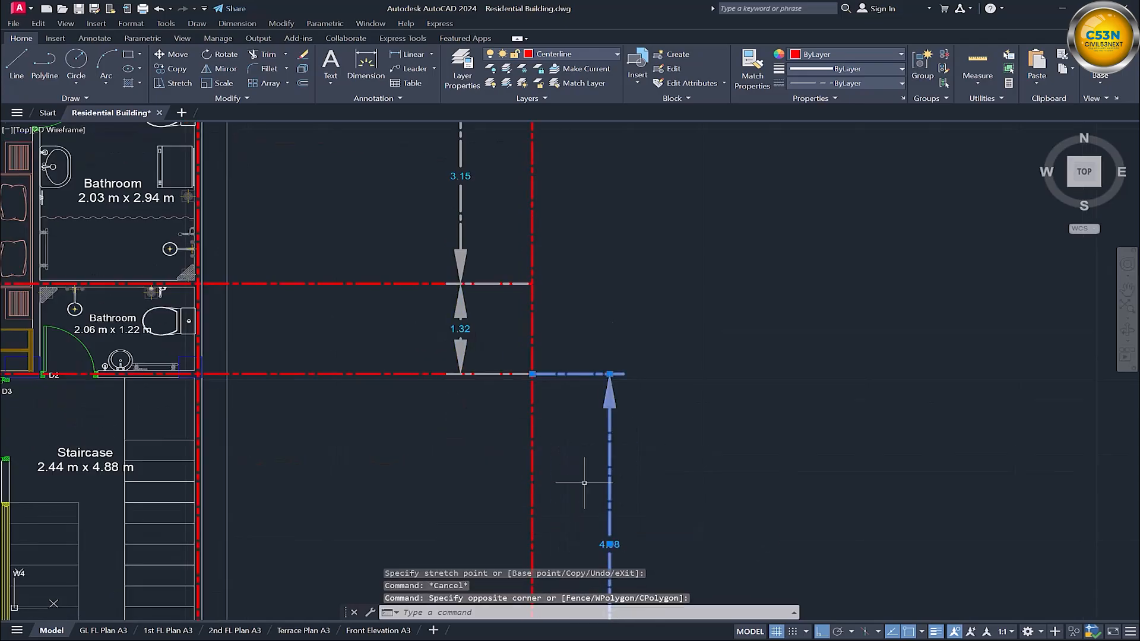
pyautogui.moveTo(600, 540); pyautogui.dragTo(603, 400, button='middle')
pyautogui.click(608, 404)
pyautogui.click(458, 405)
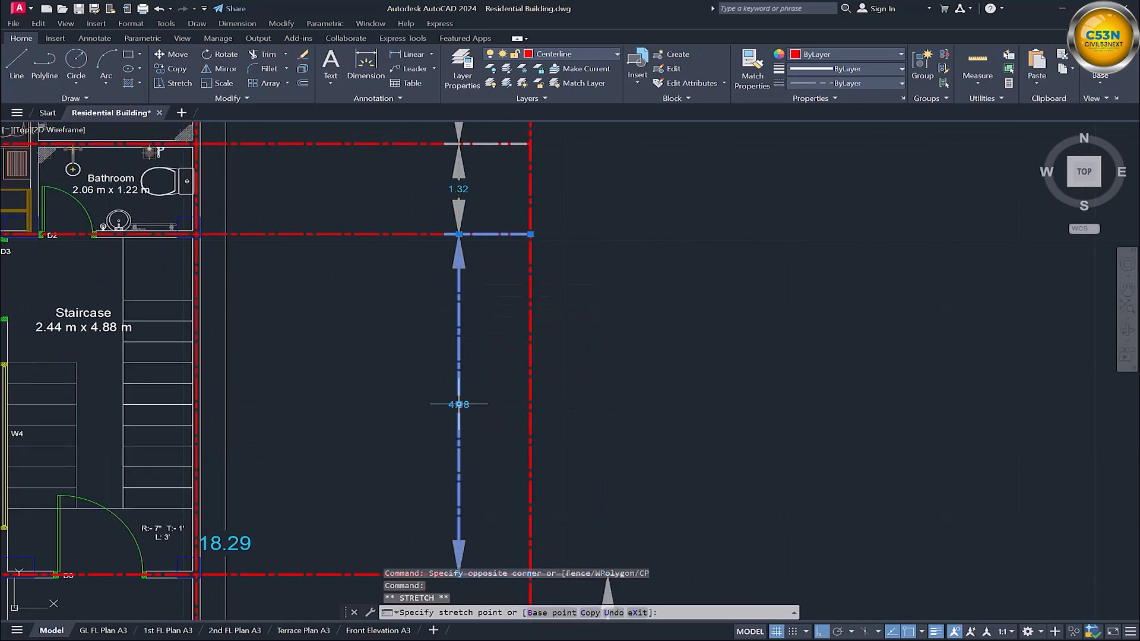
pyautogui.press('Escape')
# Step: Move the dimension beside the passage inside the vertical boundary line, aligned with the staircase dimension
pyautogui.scroll(-1, 458, 404)
pyautogui.moveTo(459, 405); pyautogui.dragTo(495, 247, button='middle')
pyautogui.click(595, 399)
pyautogui.click(573, 418)
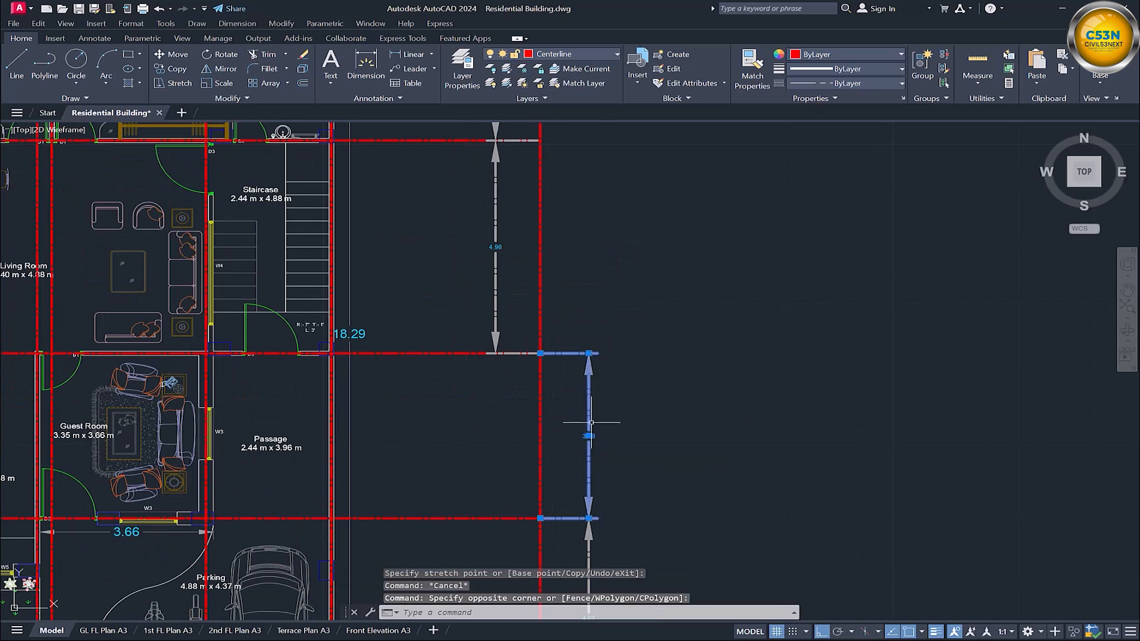
pyautogui.click(589, 436)
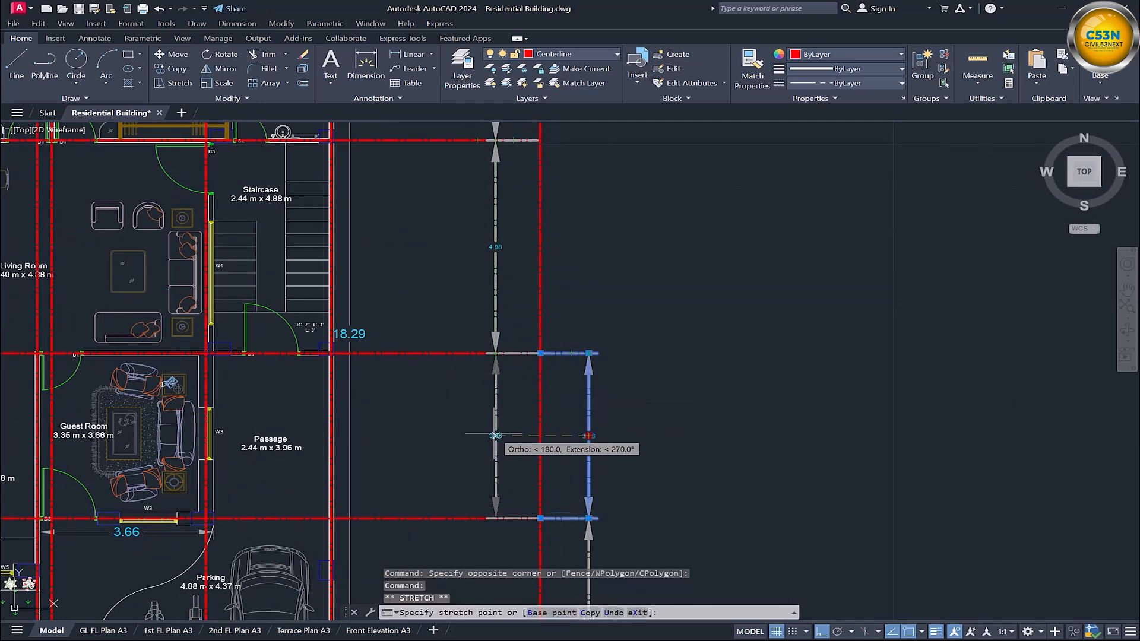
pyautogui.press('Escape')
# Step: Trim the vertical centerlines above the plan and the horizontal centerlines extending to the left of it
pyautogui.scroll(-2, 579, 356)
pyautogui.moveTo(389, 255); pyautogui.dragTo(475, 301, button='middle')
pyautogui.scroll(2, 573, 211)
pyautogui.click(596, 158)
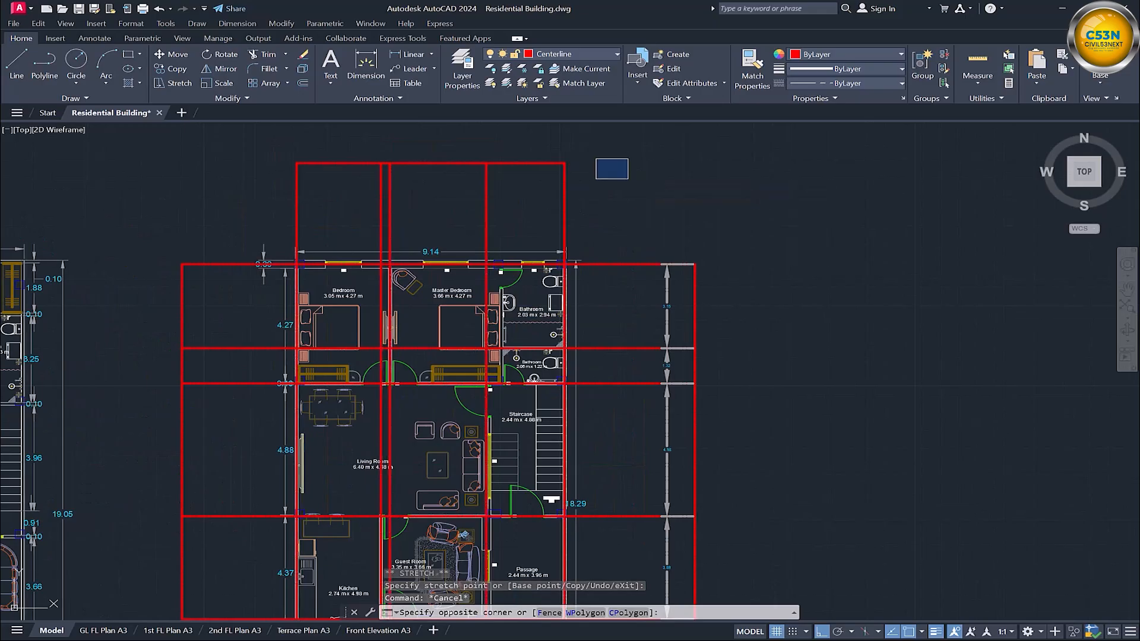
pyautogui.click(626, 178)
pyautogui.write('tr')
pyautogui.press('Return')
pyautogui.click(614, 172)
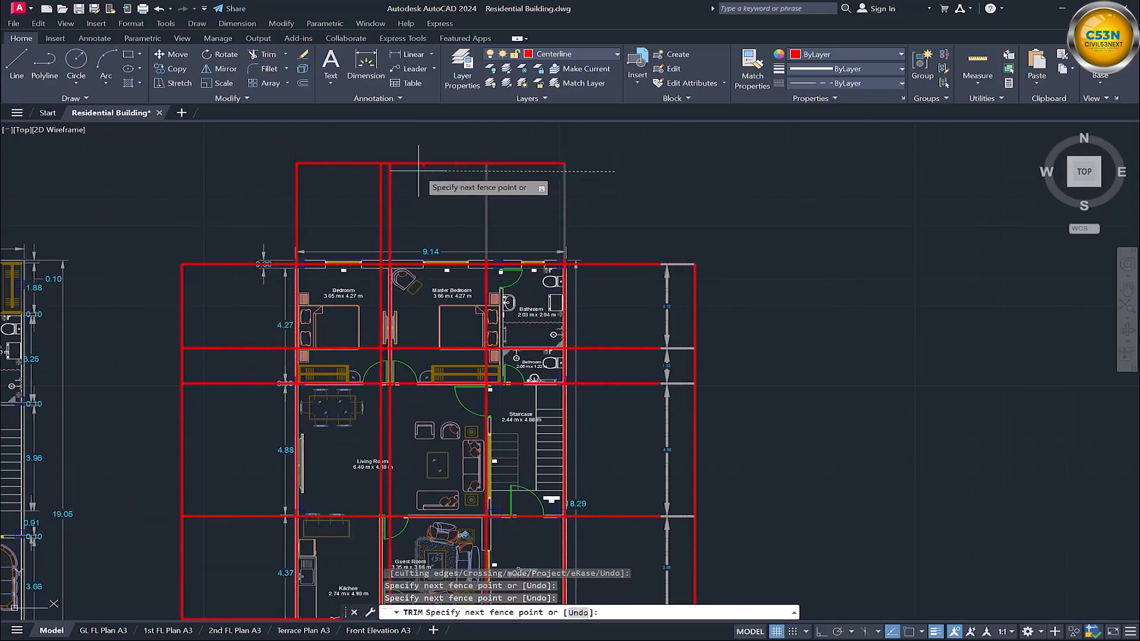
pyautogui.click(293, 177)
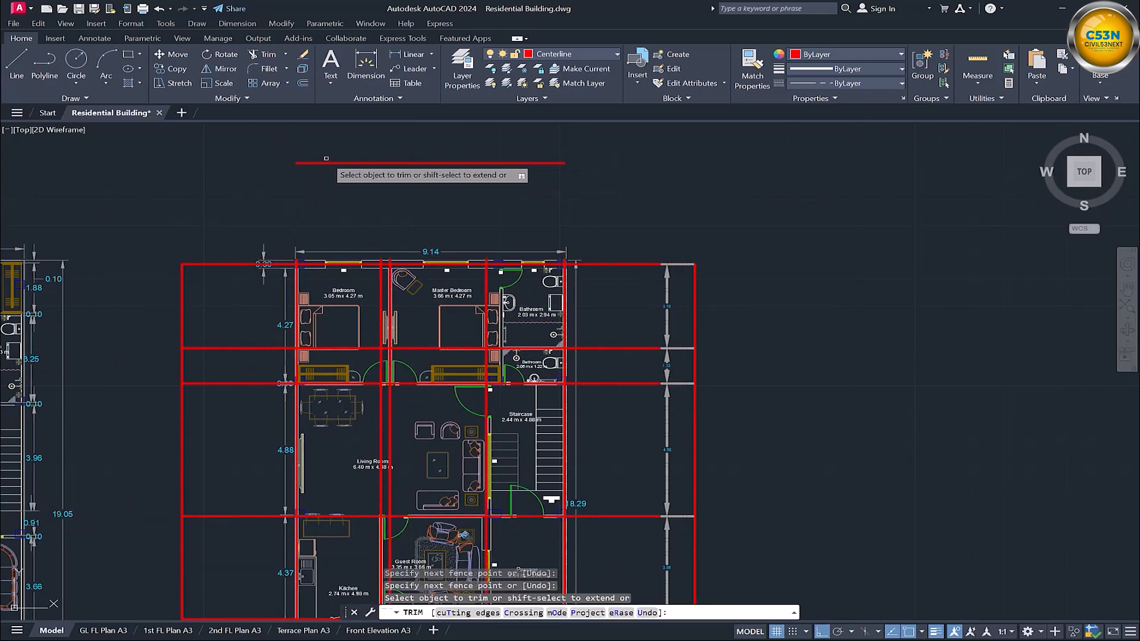
pyautogui.moveTo(209, 496); pyautogui.dragTo(231, 265, button='middle')
pyautogui.click(233, 522)
# Step: Trim away all segments of the horizontal boundary line below the plan
pyautogui.scroll(-1, 233, 505)
pyautogui.moveTo(240, 410); pyautogui.dragTo(232, 219, button='middle')
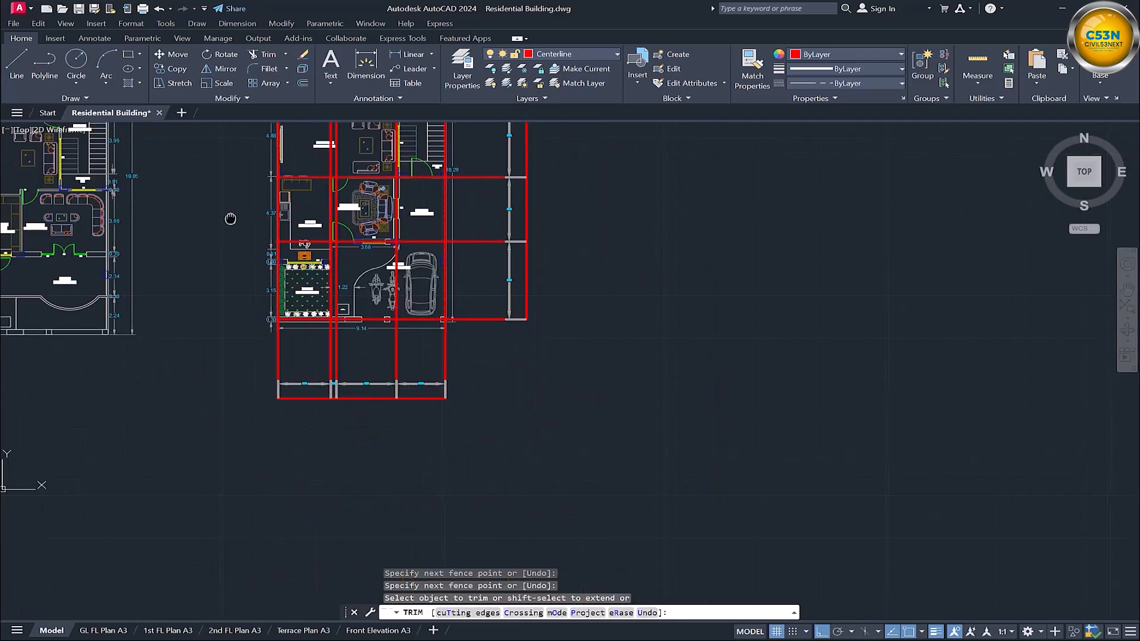
pyautogui.scroll(1, 414, 366)
pyautogui.click(432, 416)
pyautogui.click(336, 418)
pyautogui.click(261, 419)
pyautogui.click(283, 417)
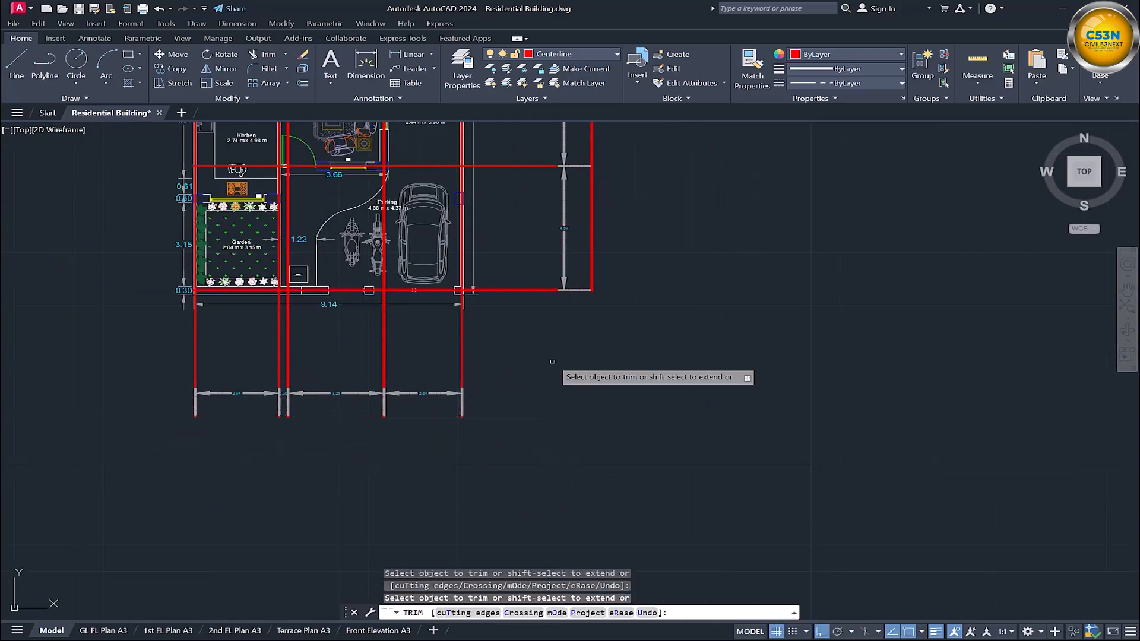
# Step: Trim away the segments of the vertical boundary line right of the plan
pyautogui.moveTo(600, 162); pyautogui.dragTo(579, 323, button='middle')
pyautogui.scroll(-1, 579, 323)
pyautogui.moveTo(576, 142); pyautogui.dragTo(487, 323, button='middle')
pyautogui.click(487, 471)
pyautogui.click(488, 516)
pyautogui.moveTo(493, 573); pyautogui.dragTo(566, 471, button='middle')
pyautogui.press('Escape')
pyautogui.scroll(1, 479, 429)
pyautogui.moveTo(524, 213); pyautogui.dragTo(670, 328, button='middle')
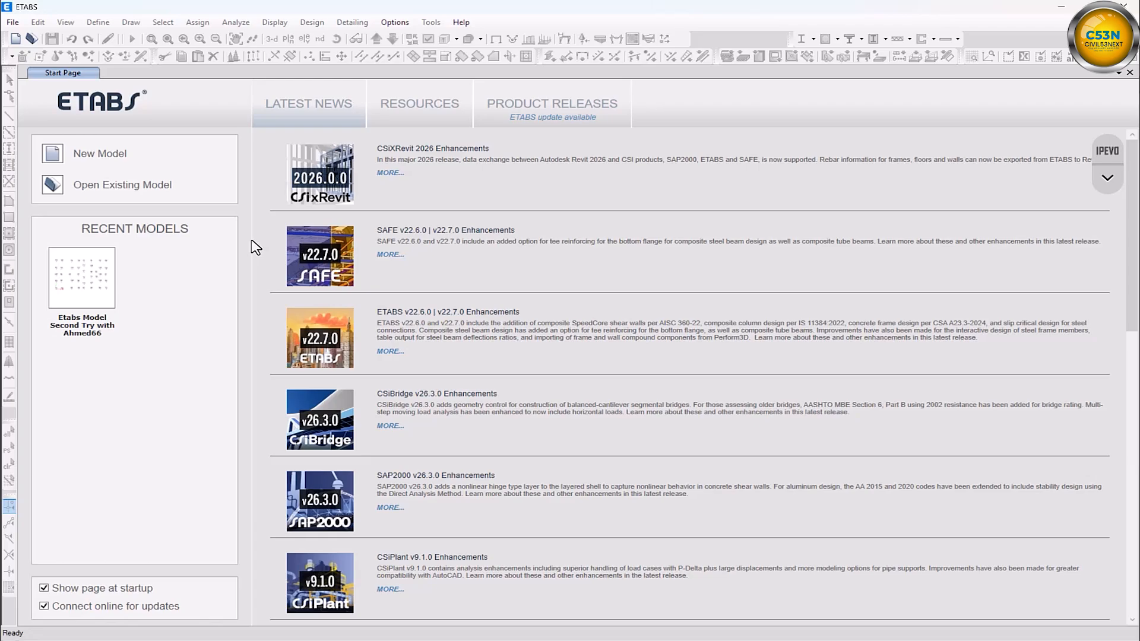
# Step: In ETABS, start a new model using built-in settings with Metric MKS units, United States materials, AISC14, AISC 360-16 and ACI 318-19
pyautogui.click(101, 155)
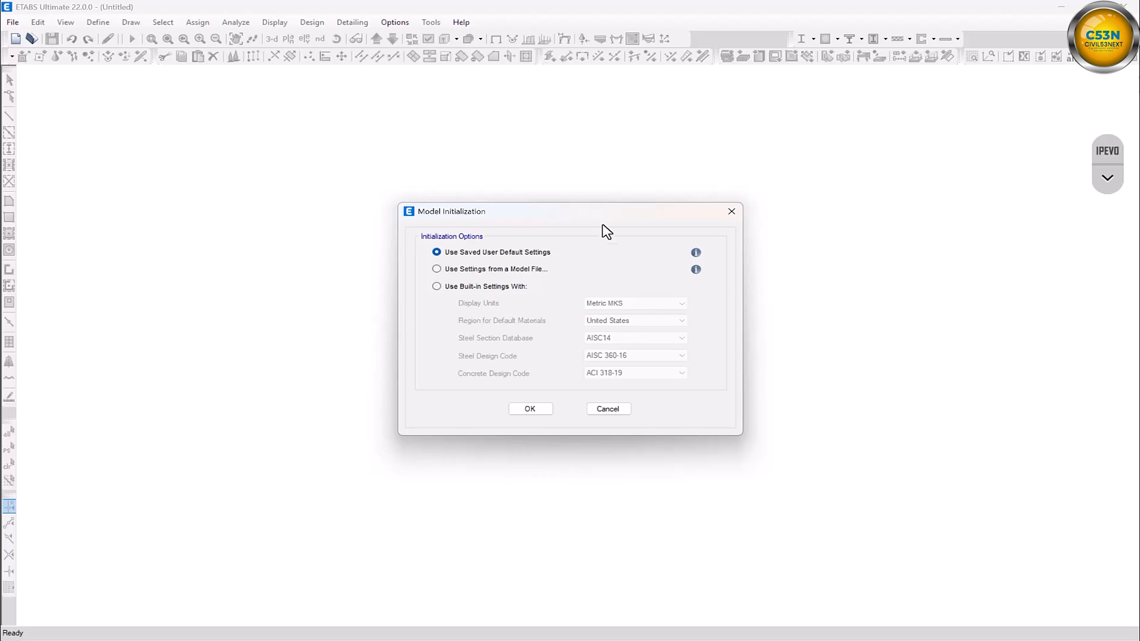
pyautogui.click(437, 287)
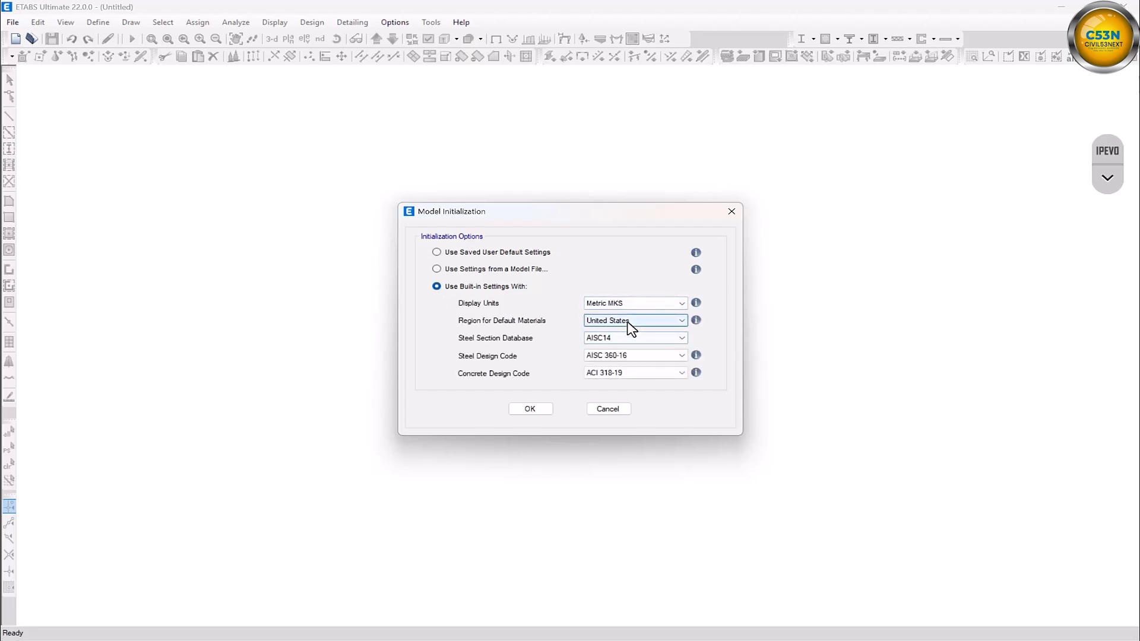
pyautogui.click(538, 410)
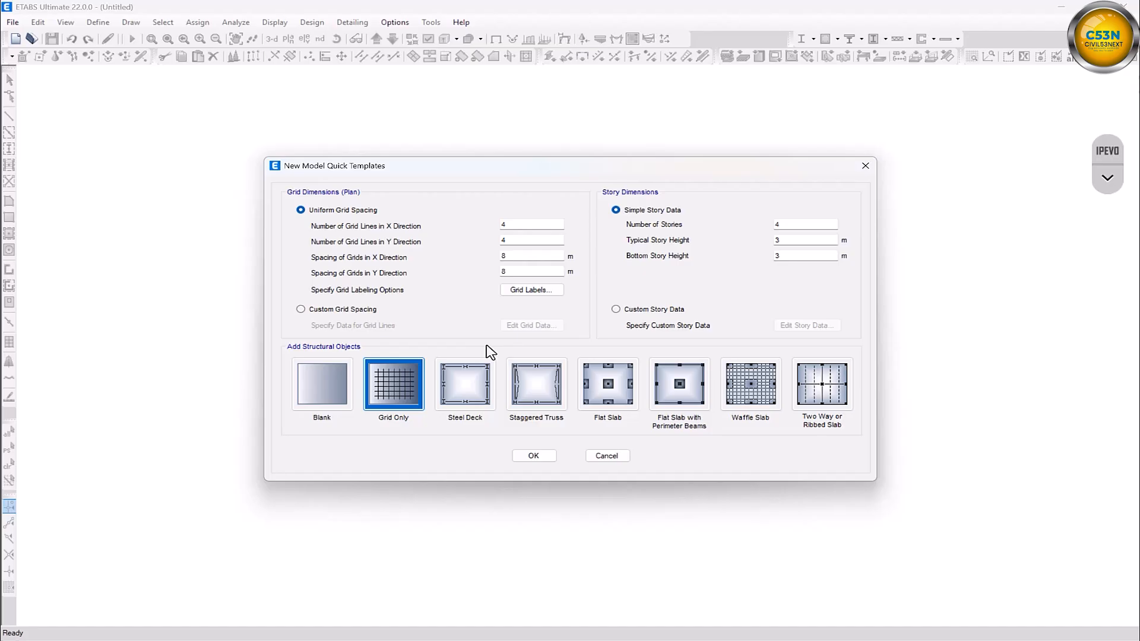
# Step: Set the number of stories to 4 in the simple story data of the new model
pyautogui.moveTo(786, 229); pyautogui.dragTo(766, 228)
pyautogui.write('4')
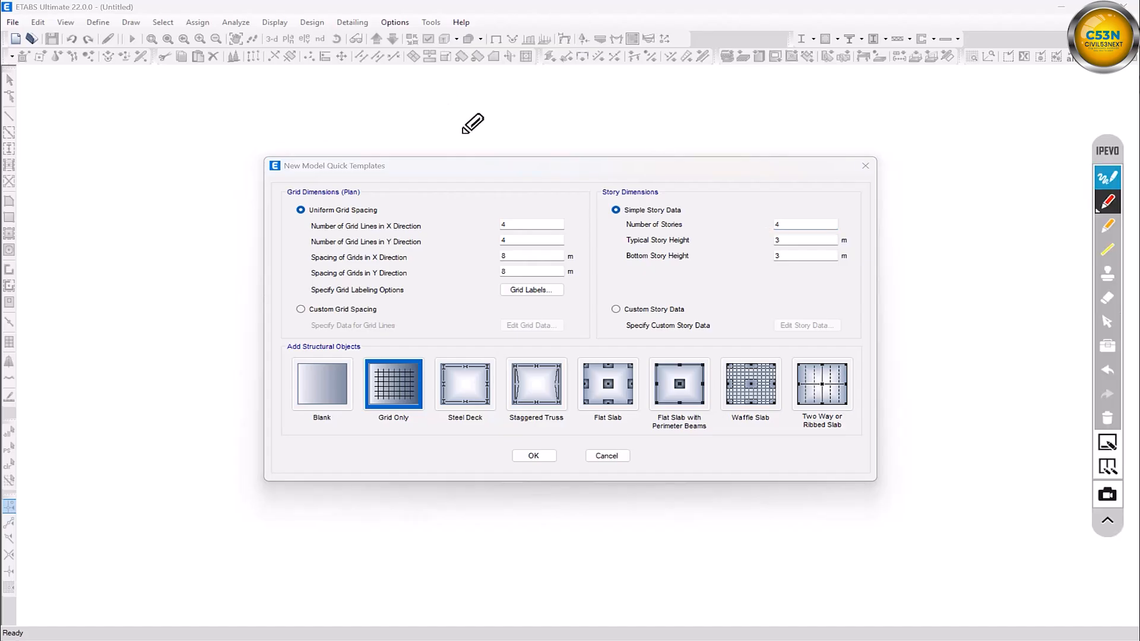
pyautogui.moveTo(470, 130)
pyautogui.mouseDown()
pyautogui.moveTo(442, 143)
pyautogui.moveTo(509, 161)
pyautogui.mouseUp()
pyautogui.click(486, 148)
pyautogui.moveTo(543, 143); pyautogui.dragTo(579, 141)
pyautogui.moveTo(563, 131)
pyautogui.mouseDown()
pyautogui.moveTo(565, 162)
pyautogui.moveTo(606, 158)
pyautogui.mouseUp()
pyautogui.moveTo(612, 107)
pyautogui.mouseDown()
pyautogui.moveTo(608, 118)
pyautogui.moveTo(674, 133)
pyautogui.mouseUp()
pyautogui.moveTo(653, 123); pyautogui.dragTo(668, 154)
pyautogui.moveTo(692, 113)
pyautogui.mouseDown()
pyautogui.moveTo(677, 116)
pyautogui.moveTo(733, 136)
pyautogui.moveTo(722, 115)
pyautogui.mouseUp()
pyautogui.moveTo(731, 102); pyautogui.dragTo(741, 102)
pyautogui.moveTo(760, 134); pyautogui.dragTo(811, 111)
pyautogui.moveTo(772, 113); pyautogui.dragTo(814, 152)
pyautogui.moveTo(848, 119); pyautogui.dragTo(938, 76)
pyautogui.moveTo(469, 177); pyautogui.dragTo(482, 201)
pyautogui.moveTo(607, 175); pyautogui.dragTo(641, 189)
pyautogui.moveTo(724, 167); pyautogui.dragTo(751, 183)
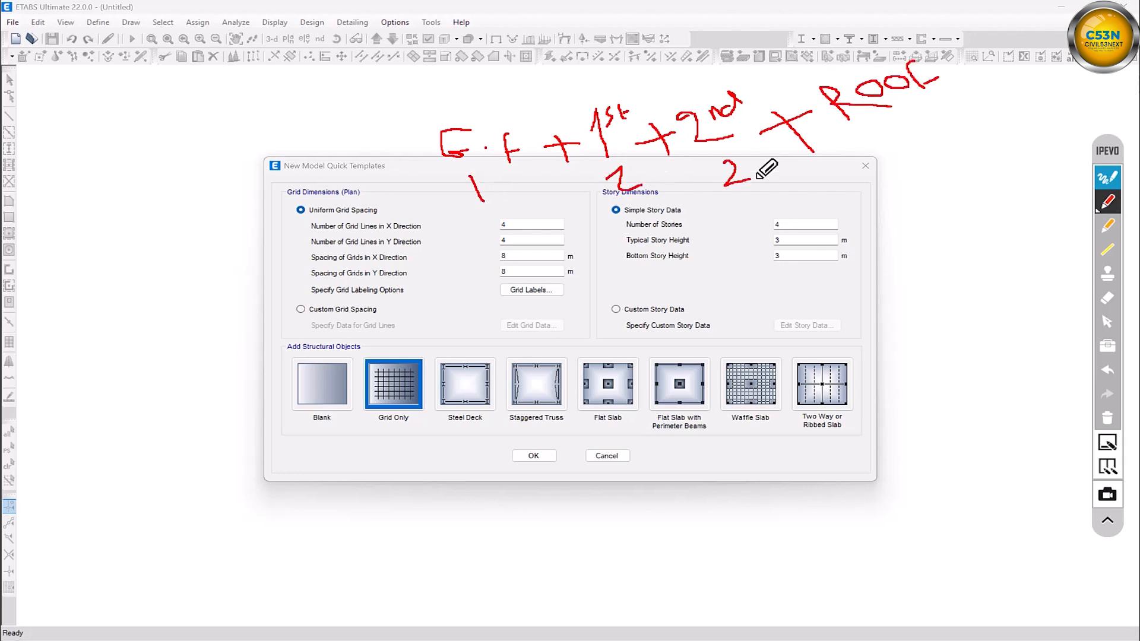
pyautogui.click(1107, 322)
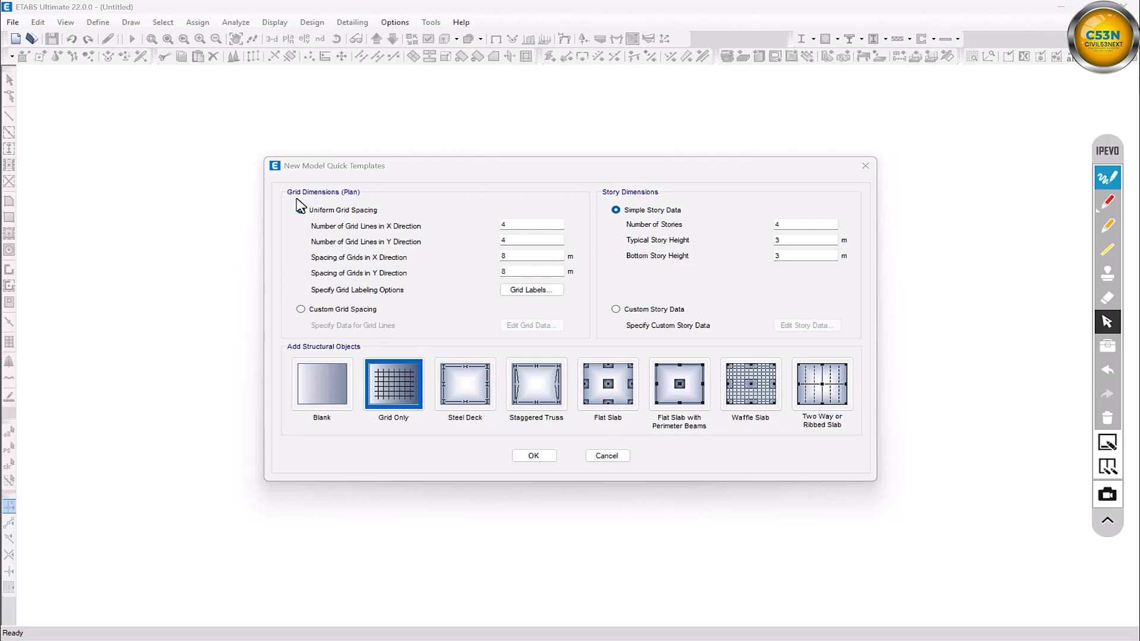
# Step: Create the new model from the Blank template
pyautogui.click(349, 404)
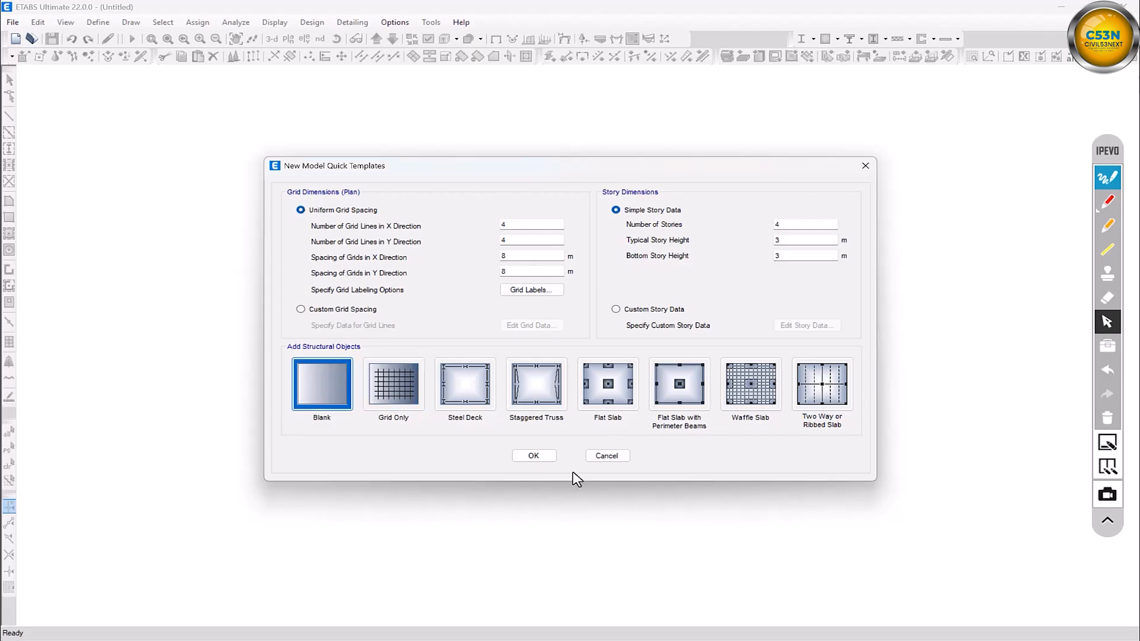
pyautogui.click(533, 456)
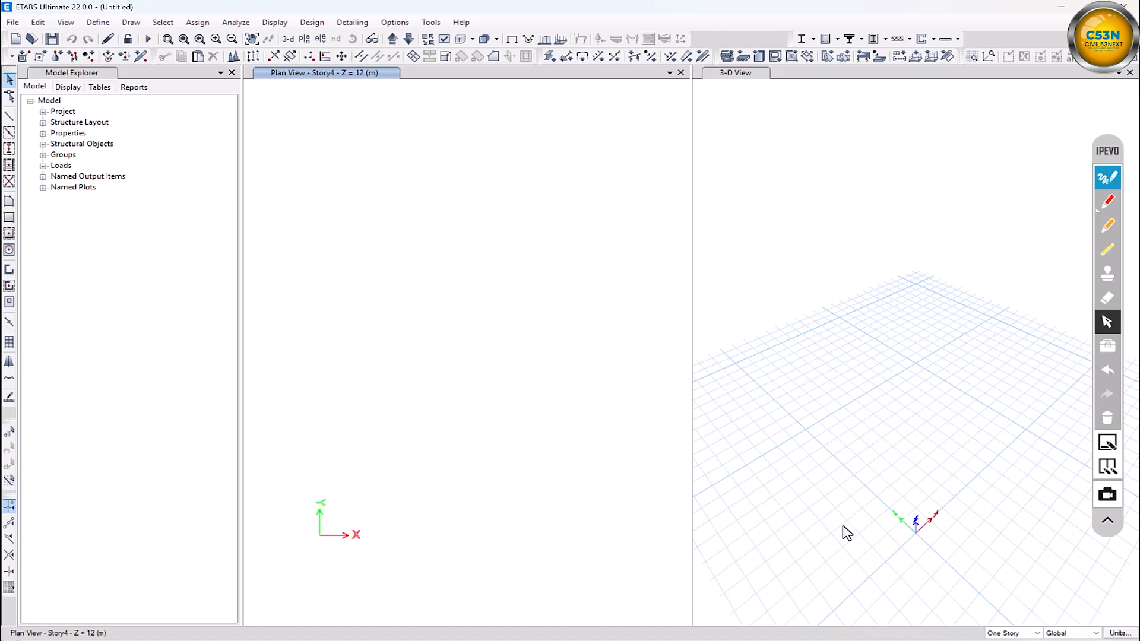
# Step: Set the model's consistent units to m for length, tonf for force and C for temperature
pyautogui.click(1117, 633)
pyautogui.click(1092, 621)
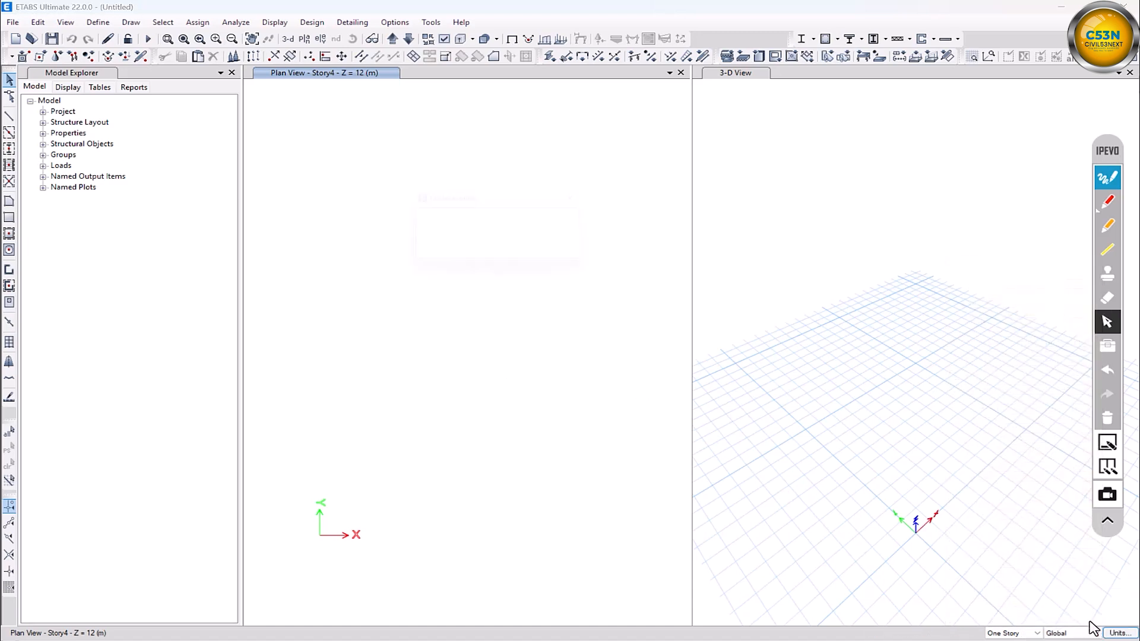
pyautogui.click(603, 219)
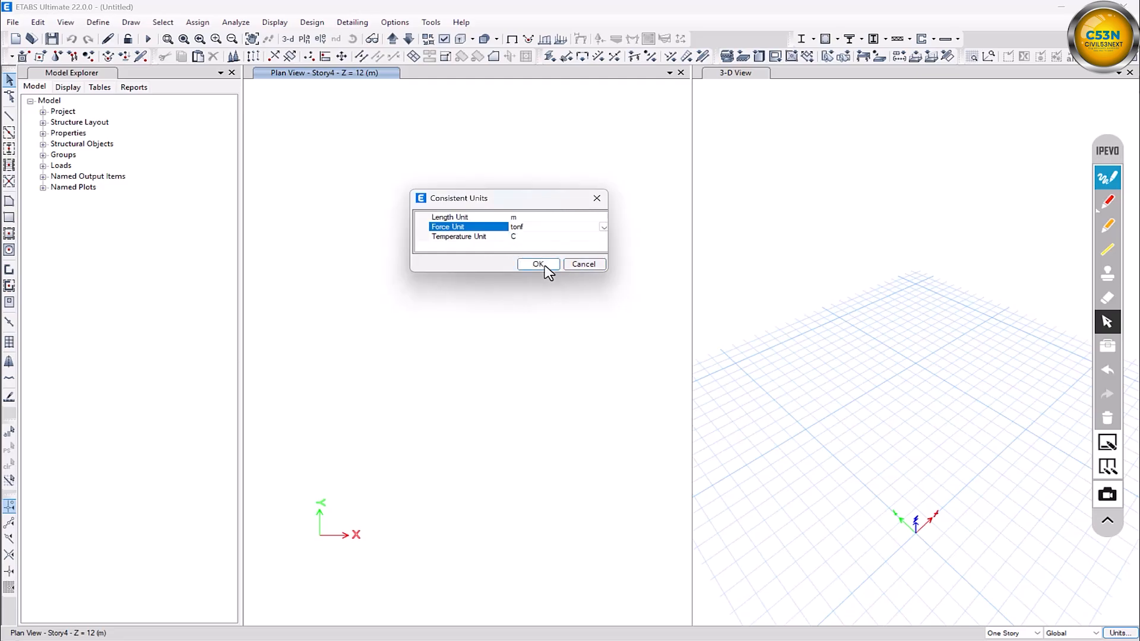
pyautogui.click(540, 264)
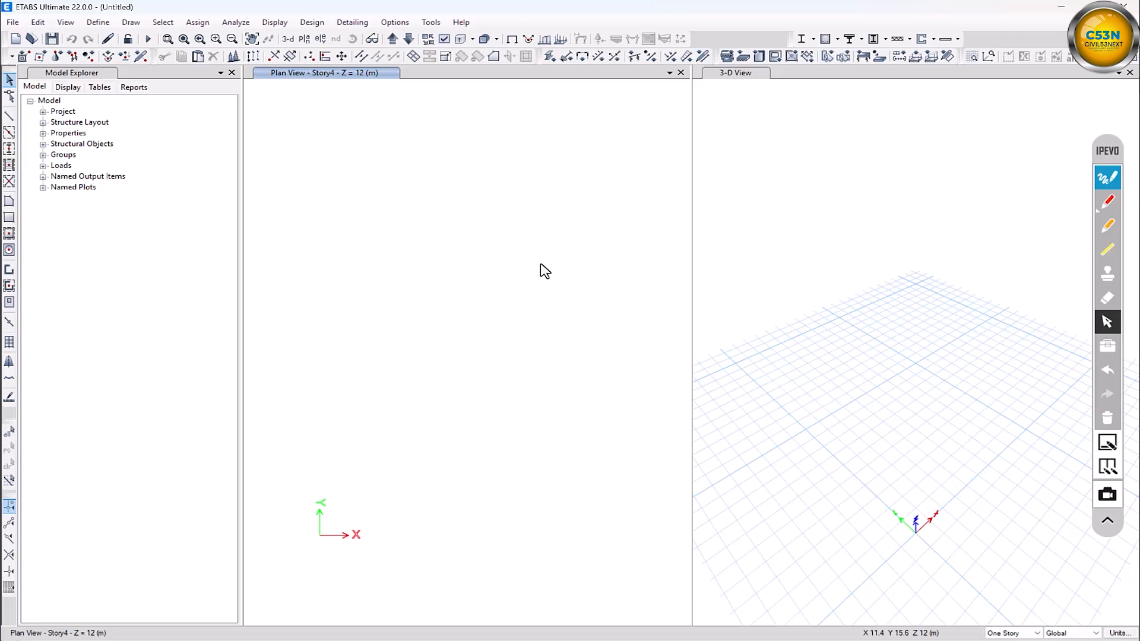
# Step: Open the existing grid system G1 for modification and display its rectangular grid data as spacing
pyautogui.rightClick(425, 249)
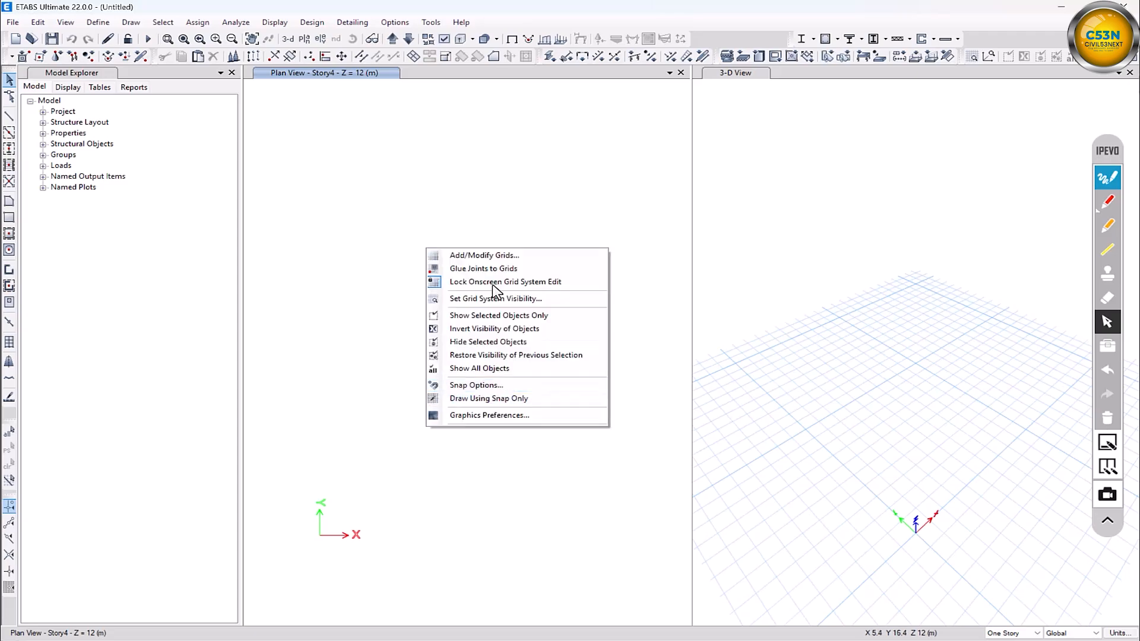
pyautogui.click(491, 257)
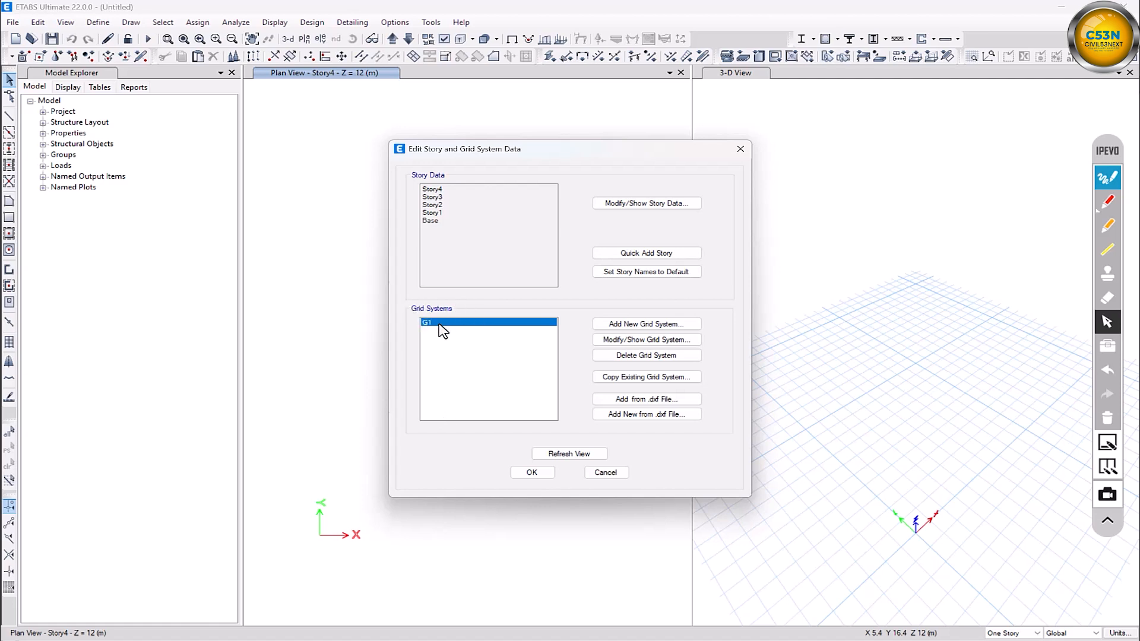
pyautogui.click(644, 341)
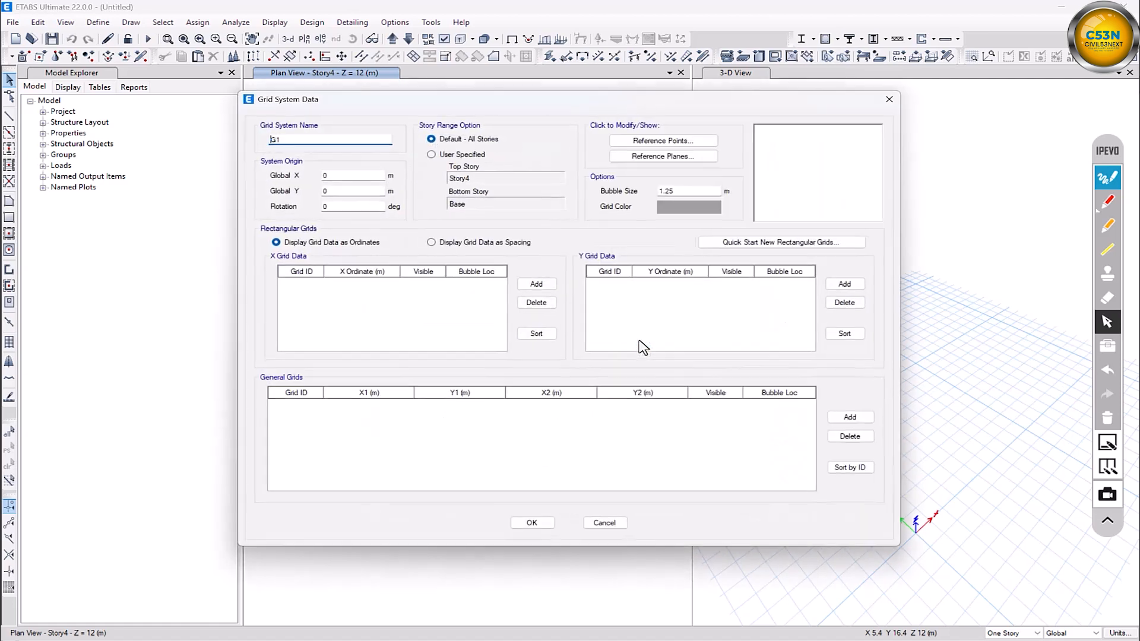
pyautogui.click(432, 242)
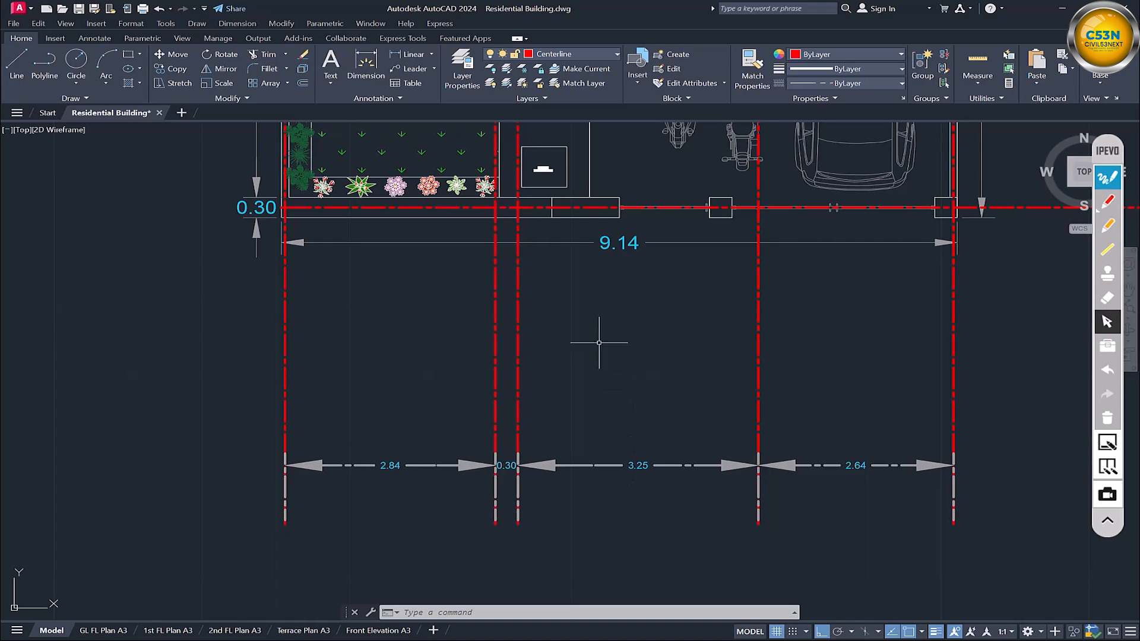
# Step: Add five grid lines to the X grid data of G1
pyautogui.click(537, 285)
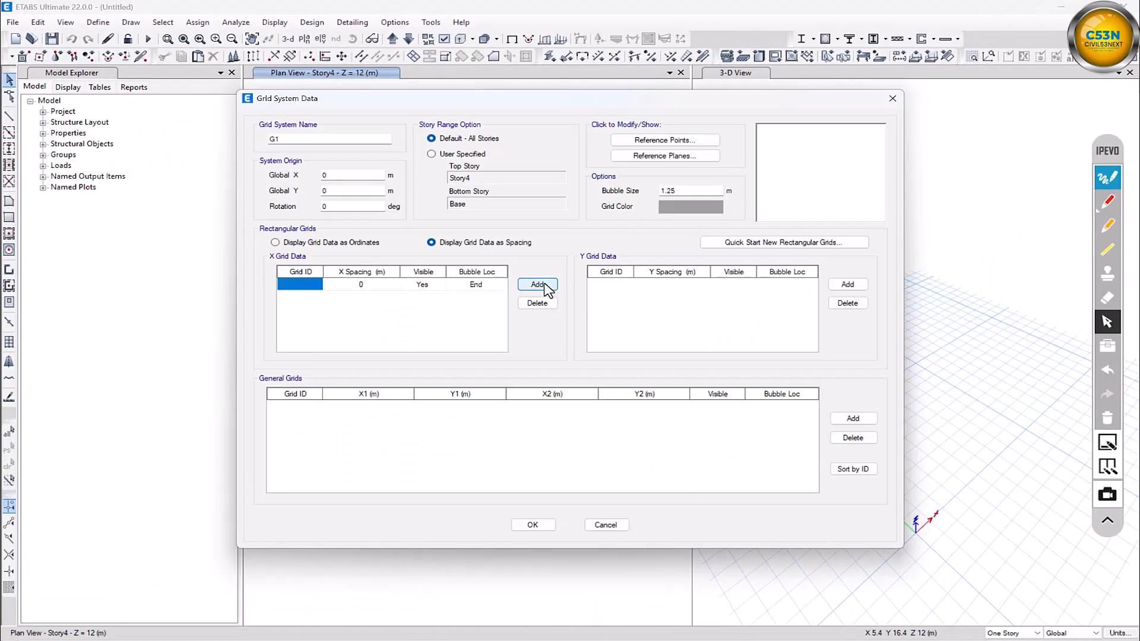
pyautogui.click(539, 285)
pyautogui.click(539, 284)
pyautogui.click(539, 285)
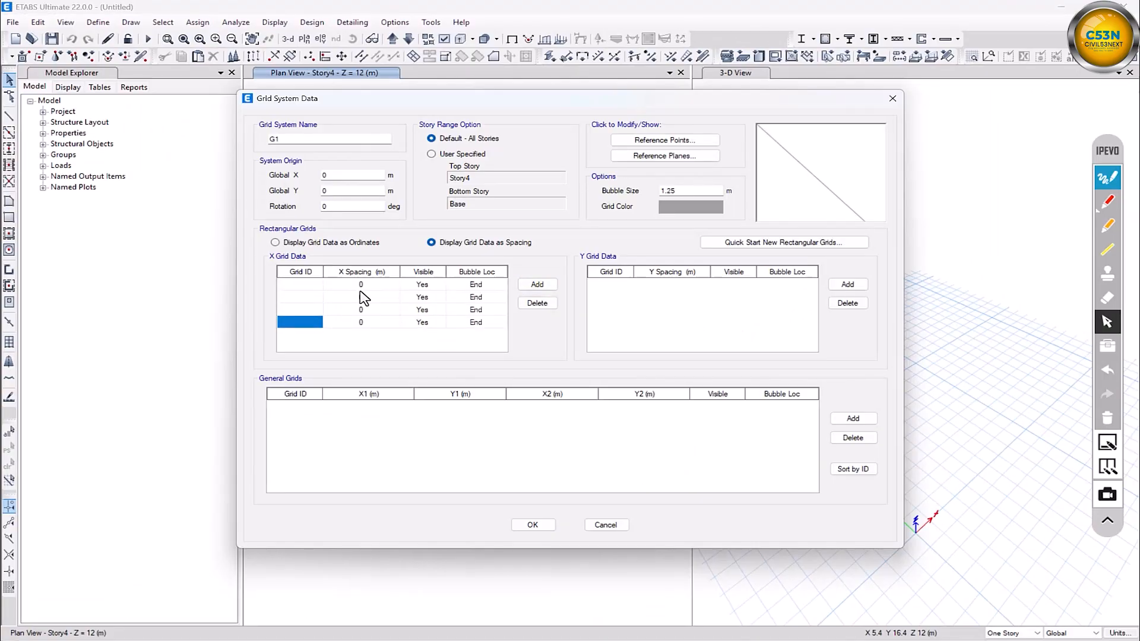
pyautogui.click(539, 286)
# Step: Set the X spacings of the first four grid lines to 2.84, 0.3, 3.25 and 2.64 m
pyautogui.click(371, 287)
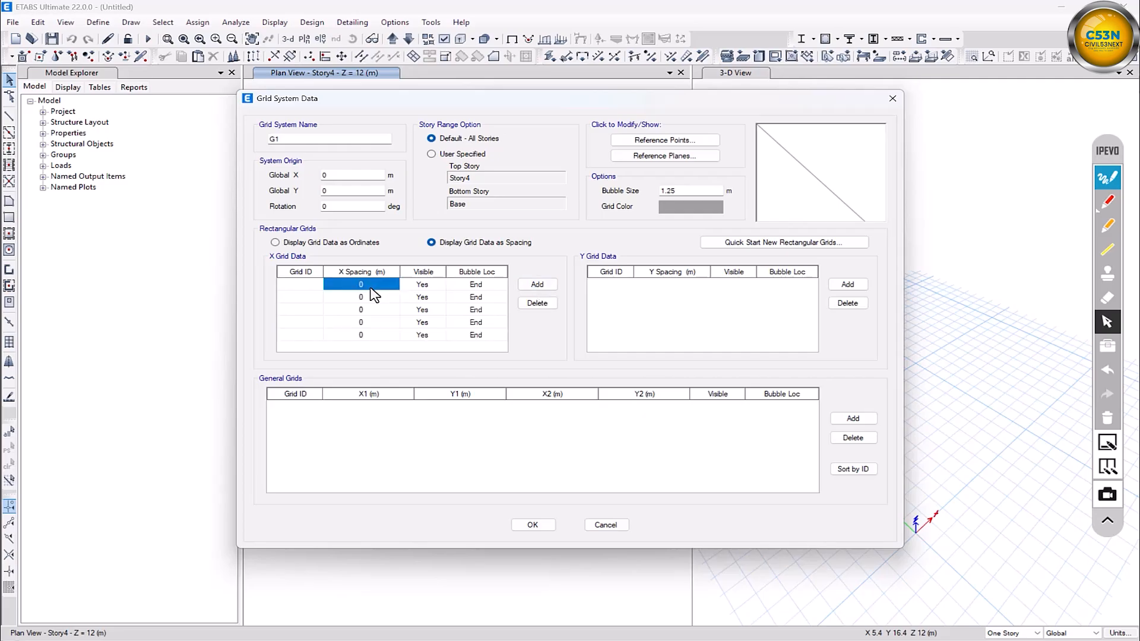
pyautogui.write('2.84')
pyautogui.press('Return')
pyautogui.write('0.3')
pyautogui.write('25')
pyautogui.click(384, 330)
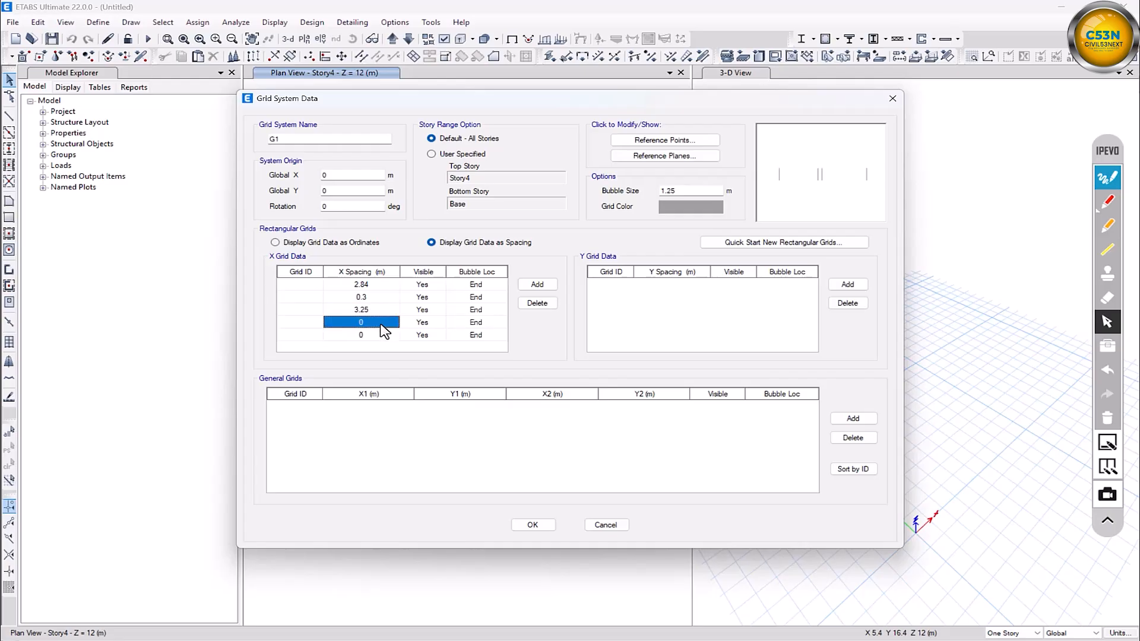
pyautogui.write('2.64')
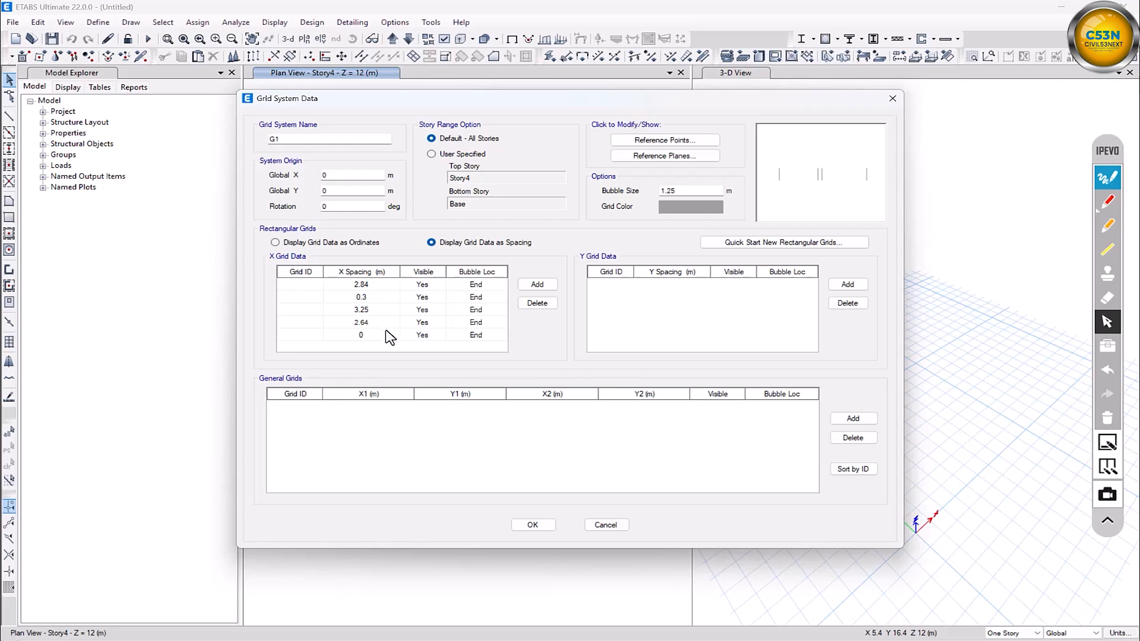
pyautogui.click(381, 335)
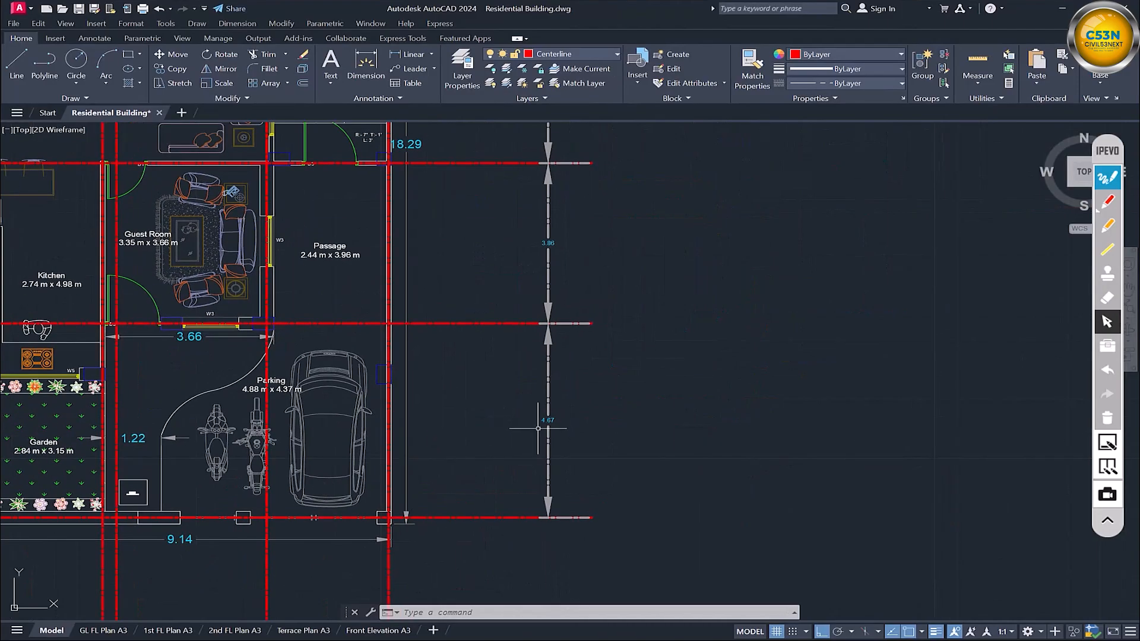
# Step: Check the horizontal centerlines' spacing dimensions in the AutoCAD plan, and add six Y grid lines to G1 in ETABS
pyautogui.scroll(-2, 543, 386)
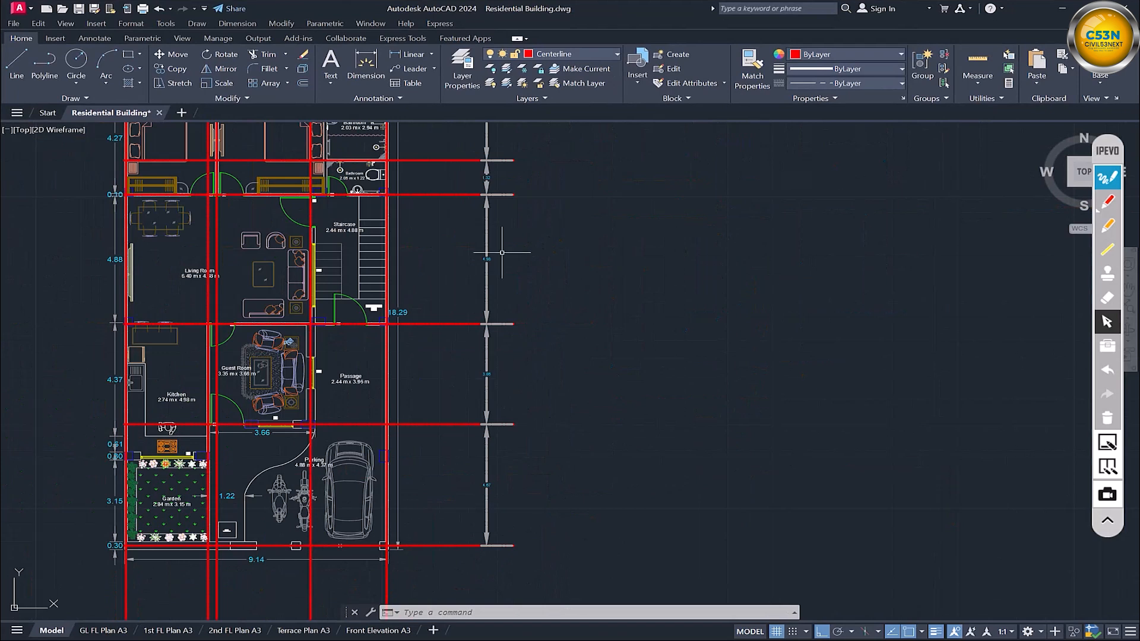
pyautogui.moveTo(455, 178); pyautogui.dragTo(502, 268)
pyautogui.moveTo(487, 378); pyautogui.dragTo(468, 190, button='middle')
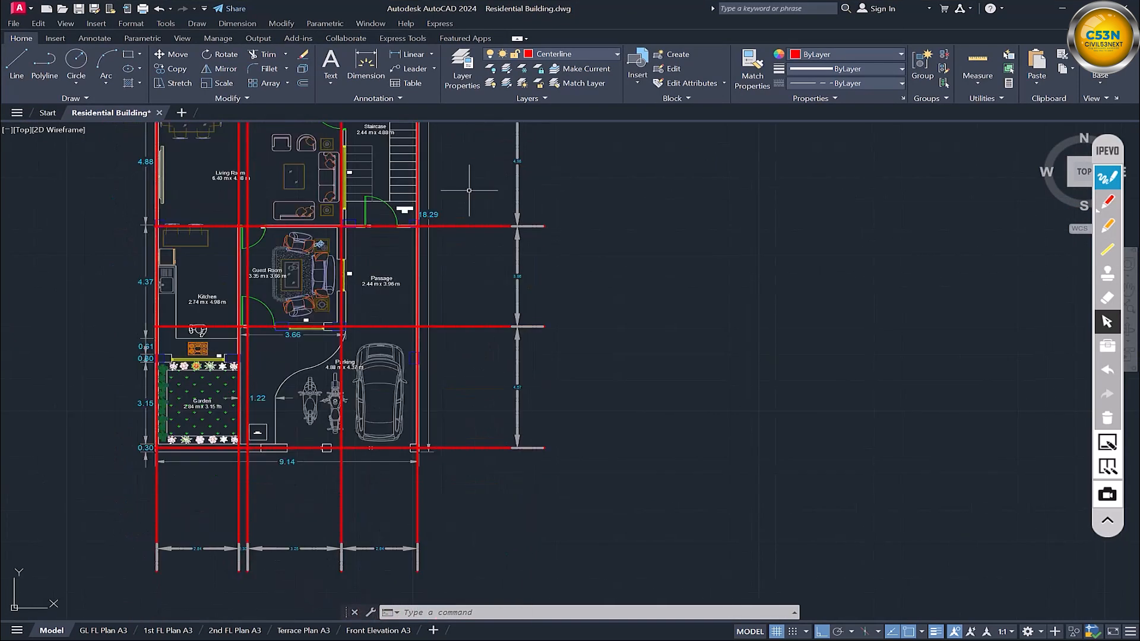
pyautogui.scroll(1, 482, 383)
pyautogui.scroll(2, 483, 382)
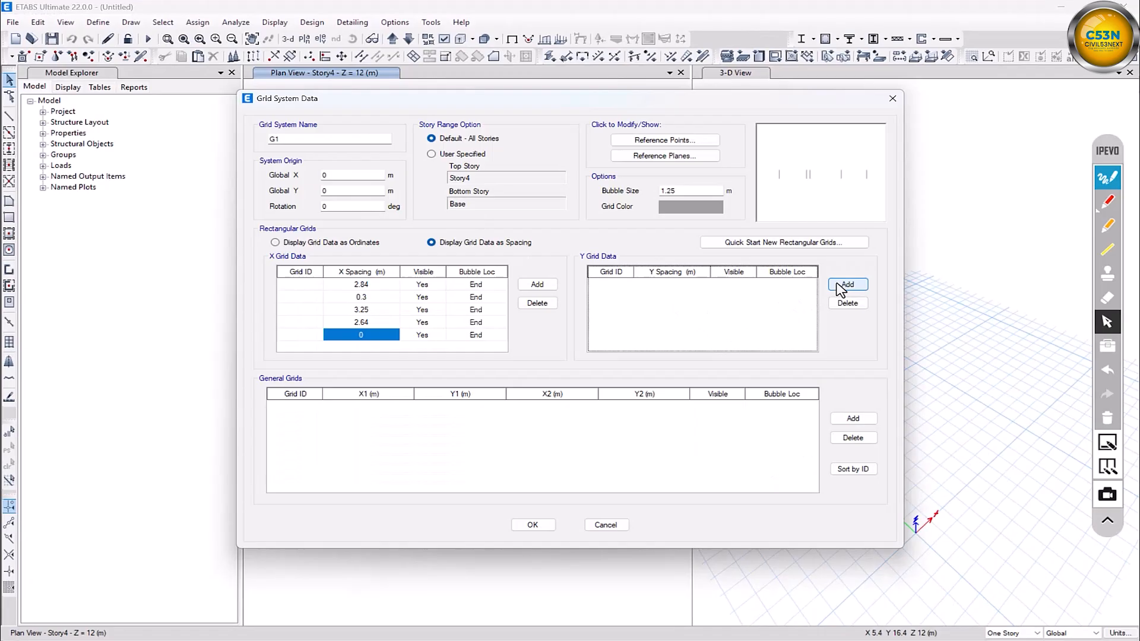
pyautogui.click(840, 285)
pyautogui.click(841, 285)
pyautogui.click(842, 287)
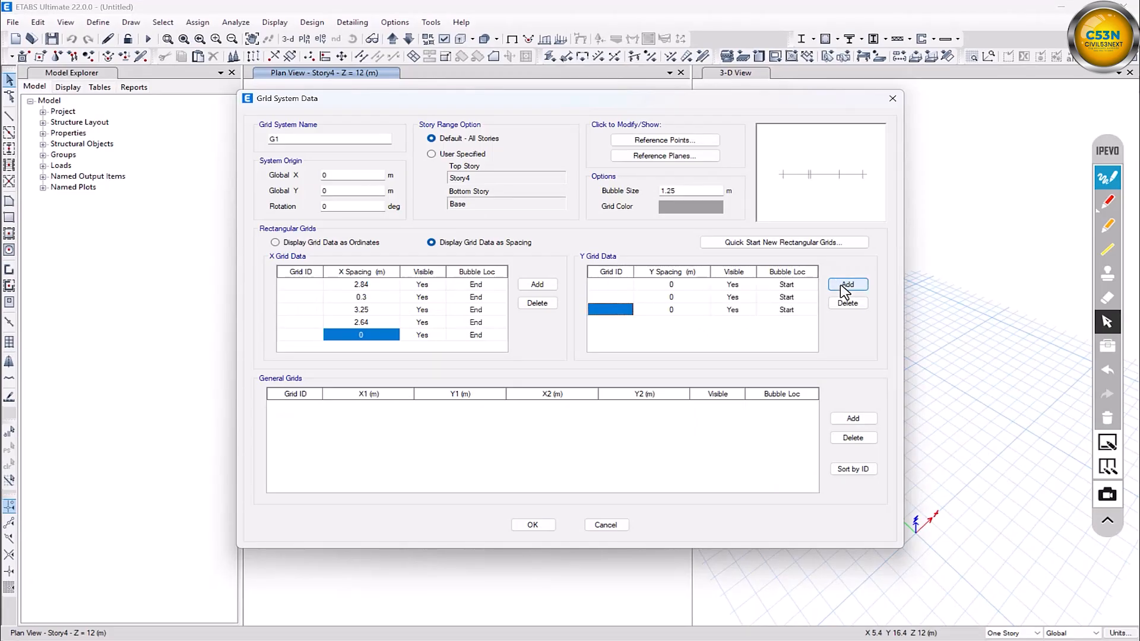
pyautogui.click(842, 286)
pyautogui.click(842, 286)
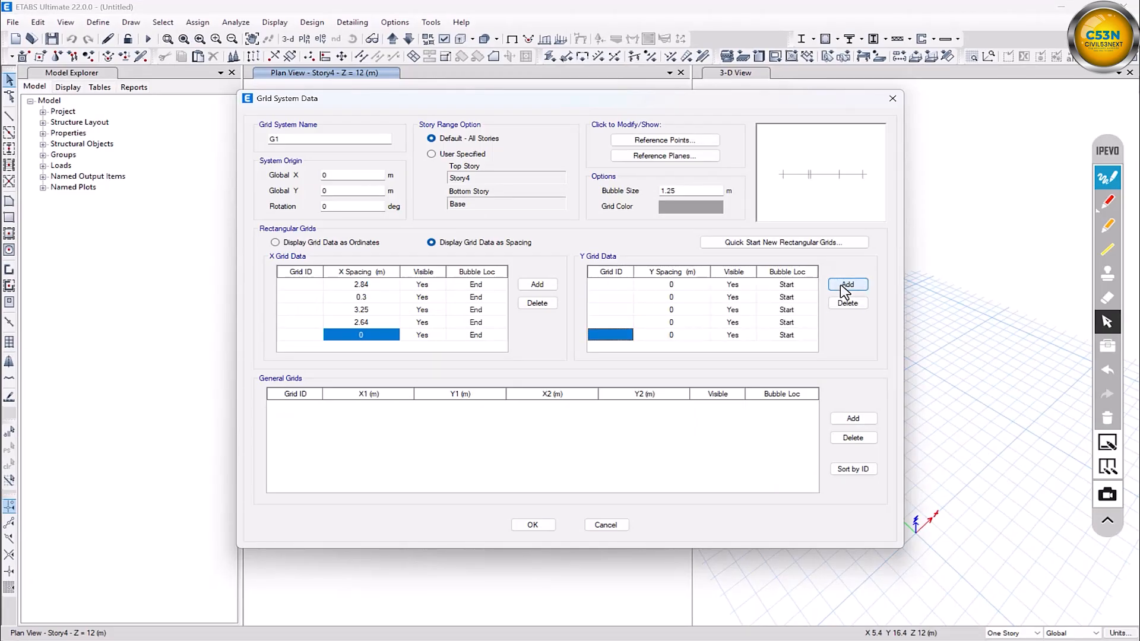
pyautogui.click(842, 286)
# Step: Set the first three Y grid spacings to 4.67, 3.86 and 4.98 m
pyautogui.moveTo(675, 287); pyautogui.dragTo(678, 299)
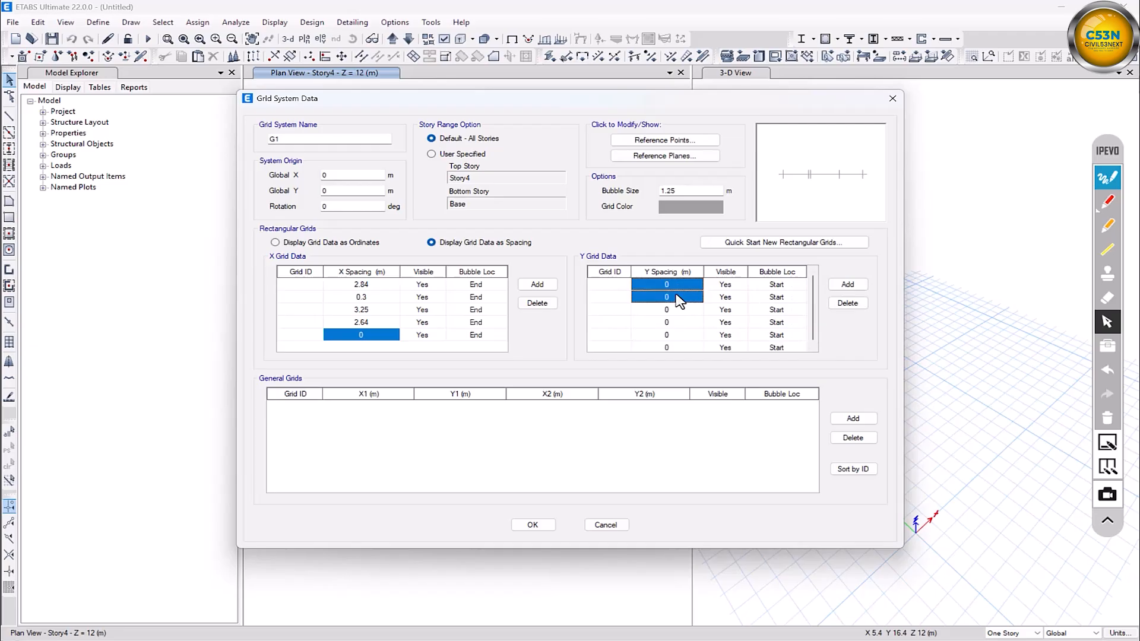
pyautogui.click(679, 298)
pyautogui.click(676, 285)
pyautogui.write('4.67')
pyautogui.press('Return')
pyautogui.write('3.86')
pyautogui.press('Return')
pyautogui.write('4.9')
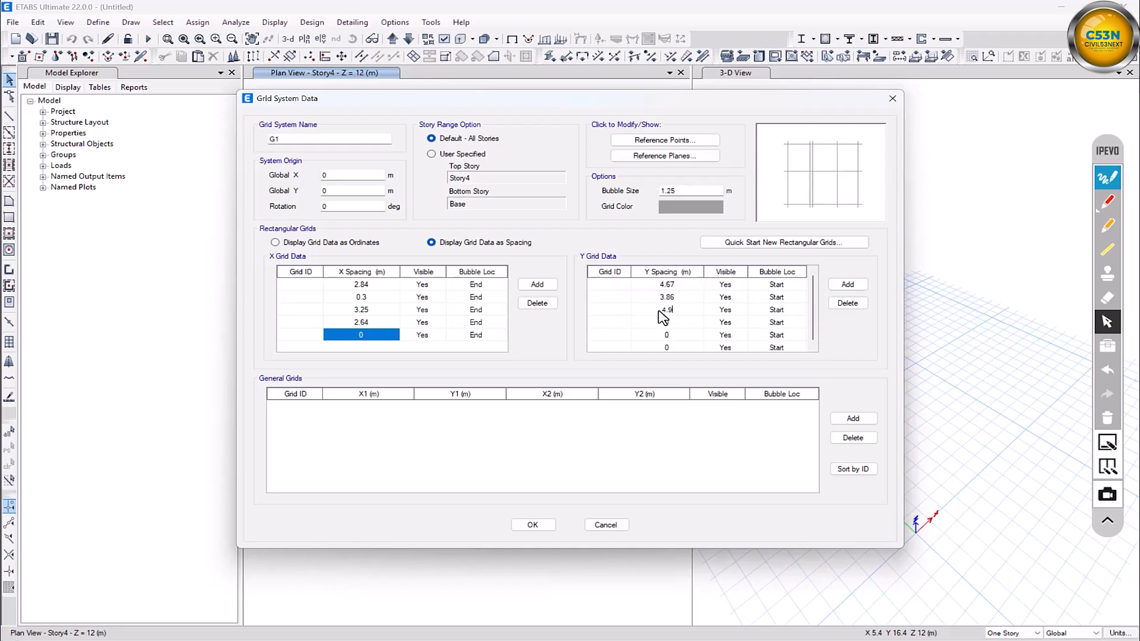
pyautogui.write('8')
pyautogui.press('Return')
# Step: Set the fourth and fifth Y grid spacings to 1.32 and 3.15 m, and apply the grid system to the model
pyautogui.write('1.32')
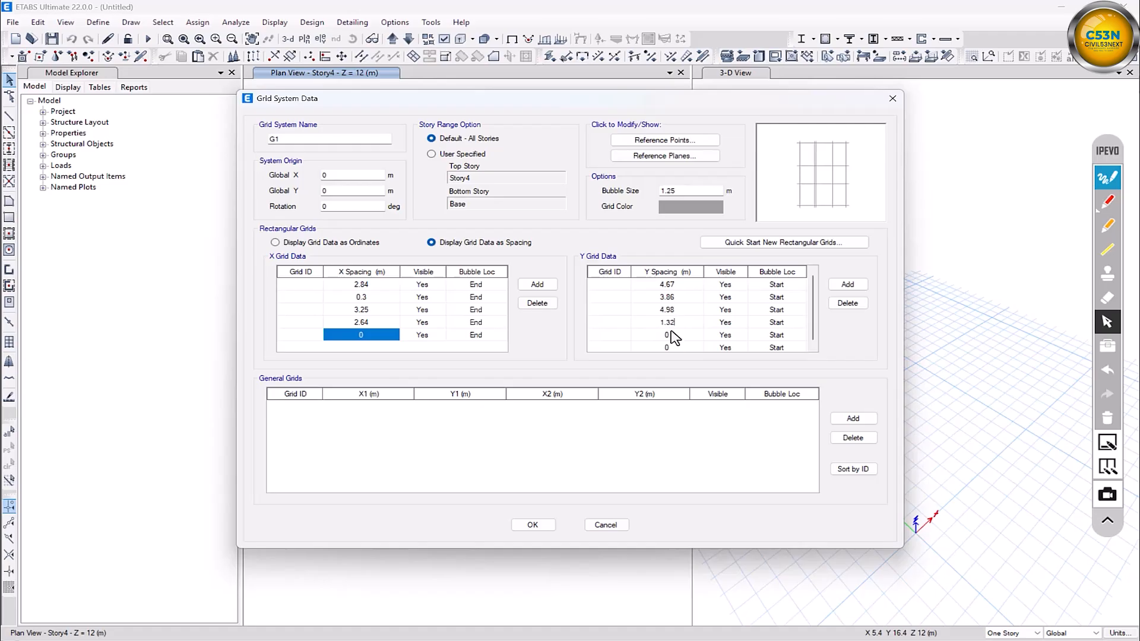
pyautogui.press('Return')
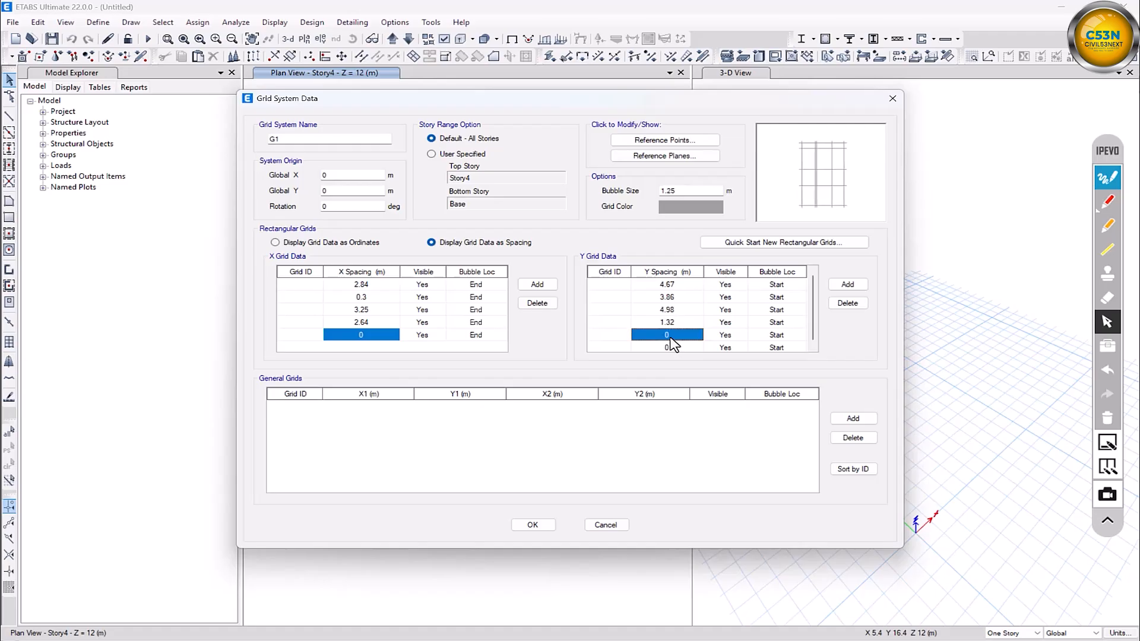
pyautogui.write('3.15')
pyautogui.press('Return')
pyautogui.click(680, 334)
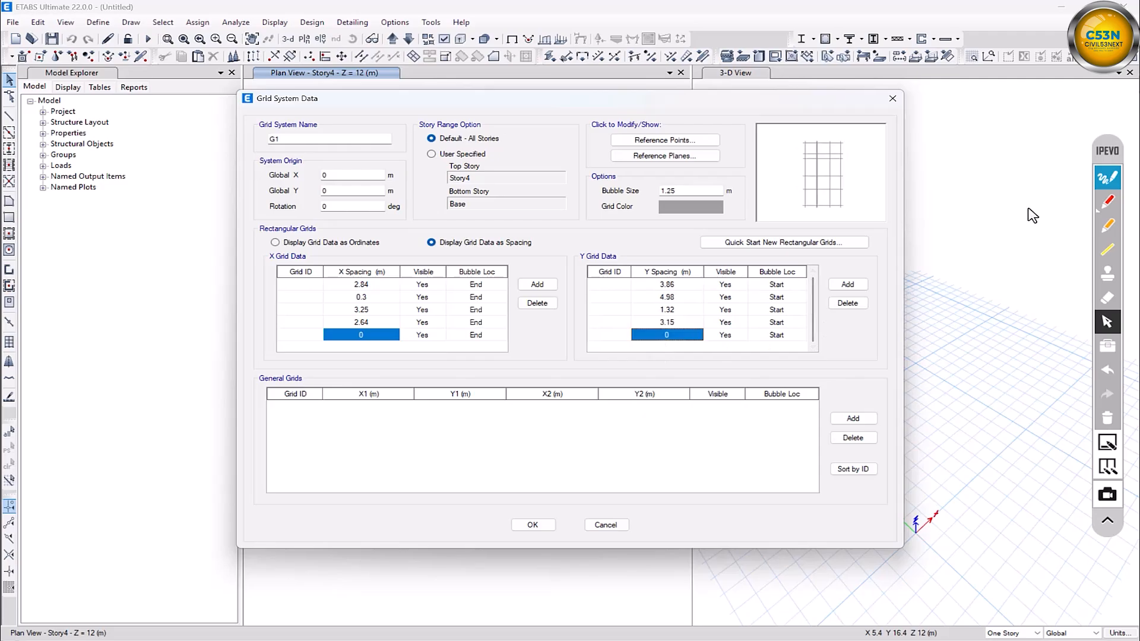
pyautogui.click(533, 526)
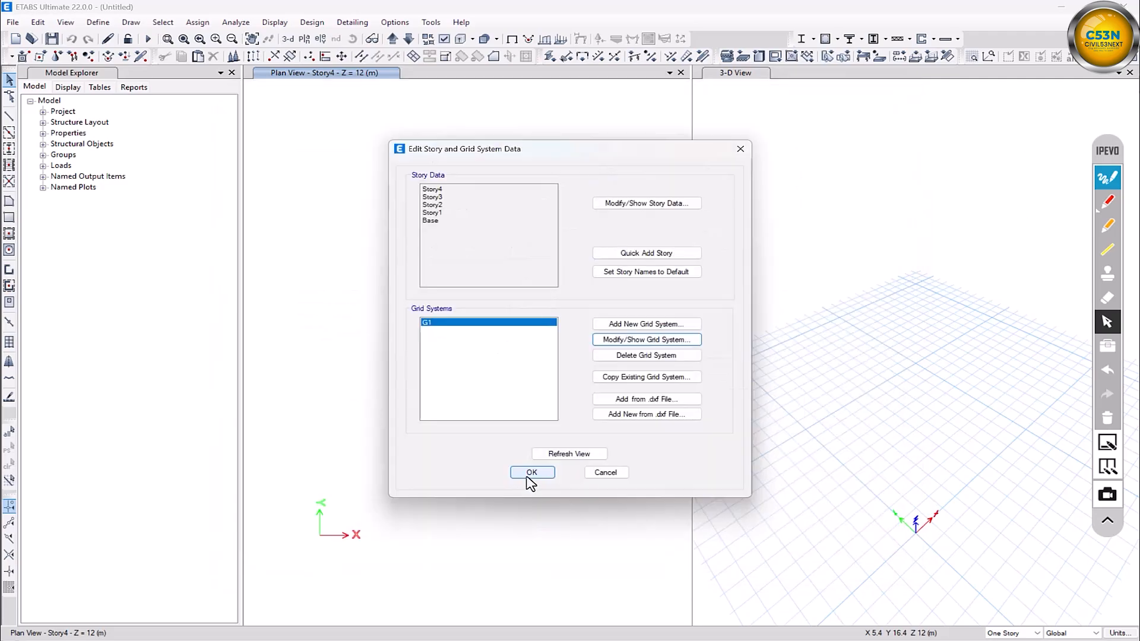
pyautogui.click(531, 473)
pyautogui.scroll(-2, 471, 226)
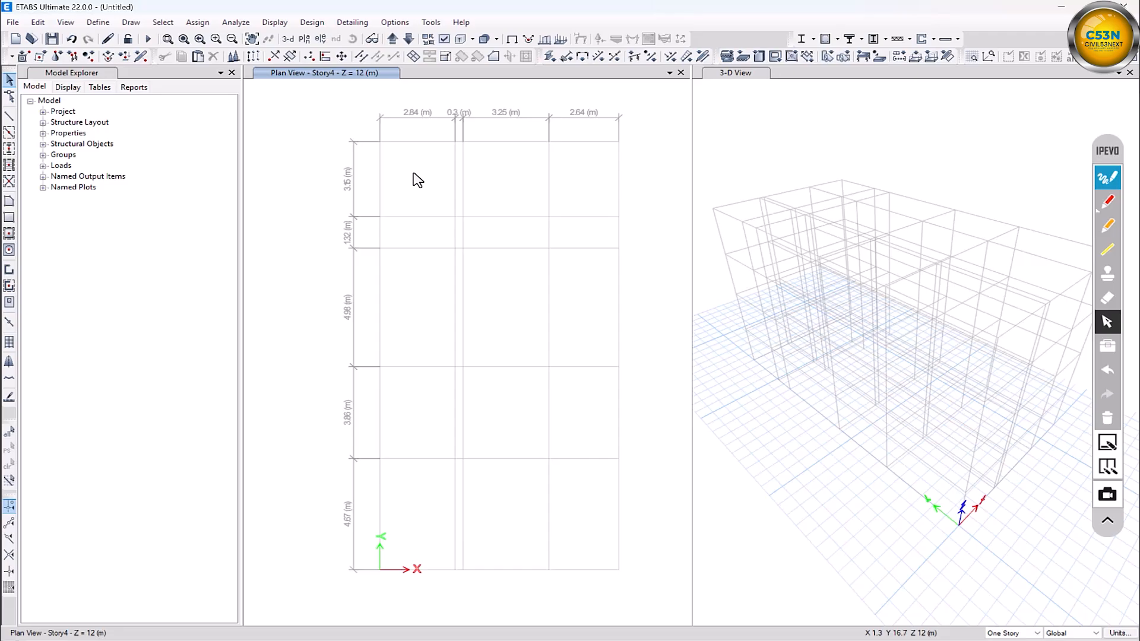
# Step: Open the 4000Psi concrete material for modification and rename it 2.5 Fcu
pyautogui.click(106, 25)
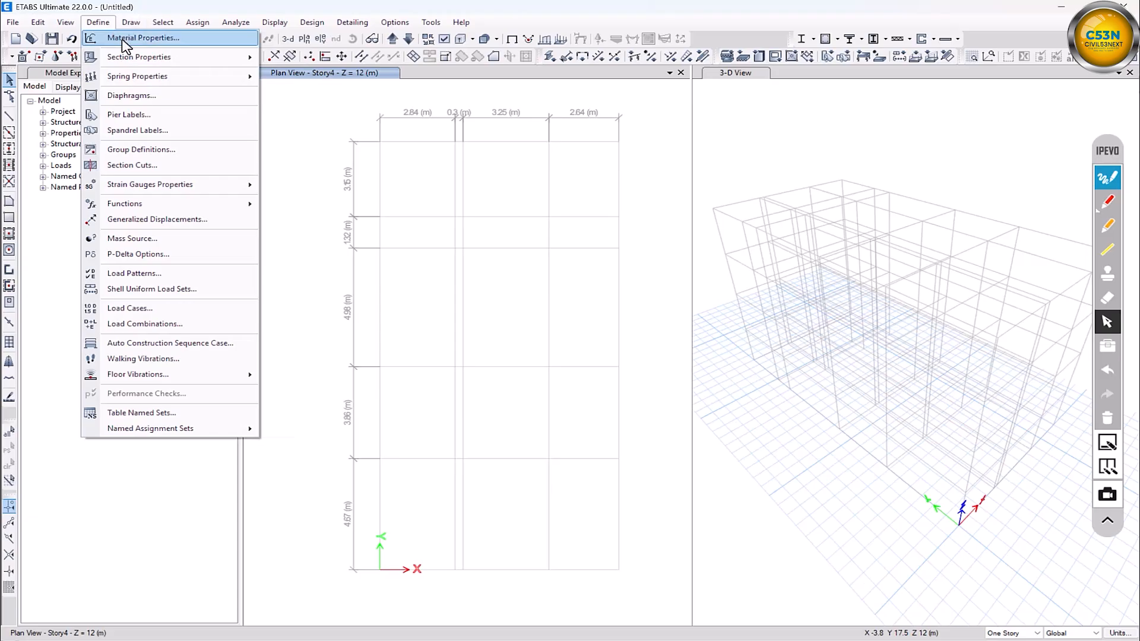
pyautogui.click(126, 40)
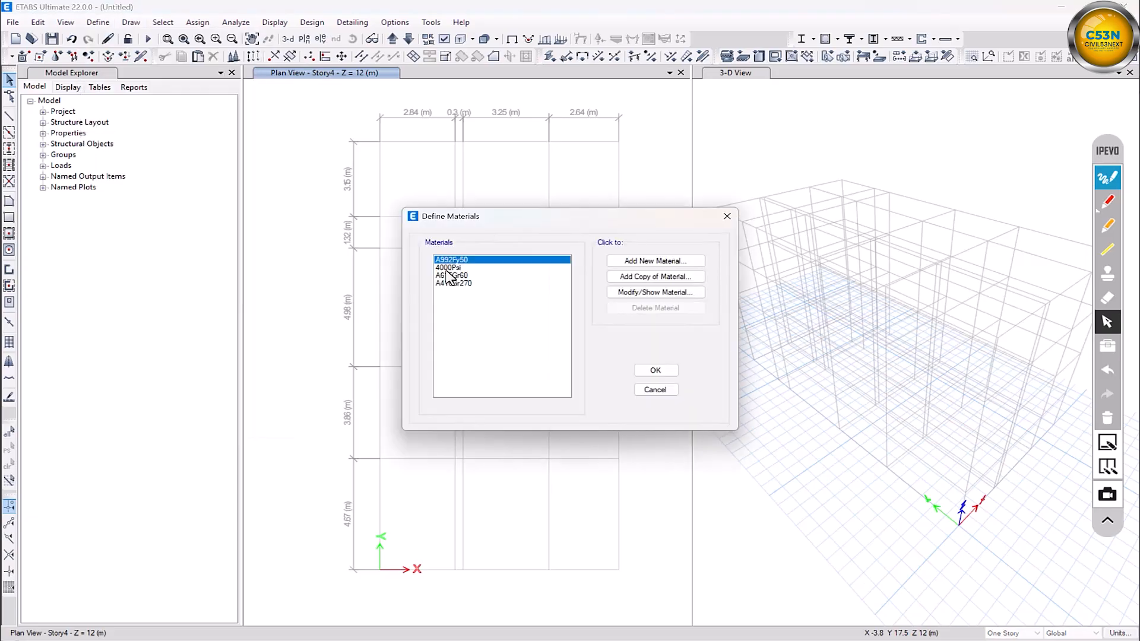
pyautogui.click(448, 268)
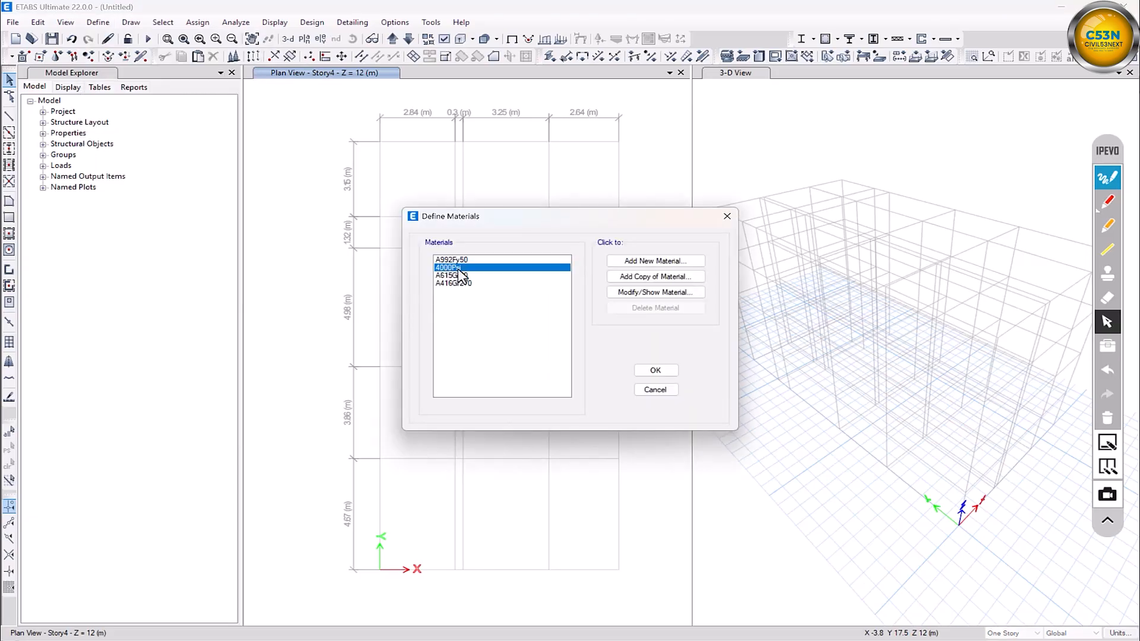
pyautogui.click(635, 293)
pyautogui.doubleClick(593, 142)
pyautogui.write('2.5 Fcu')
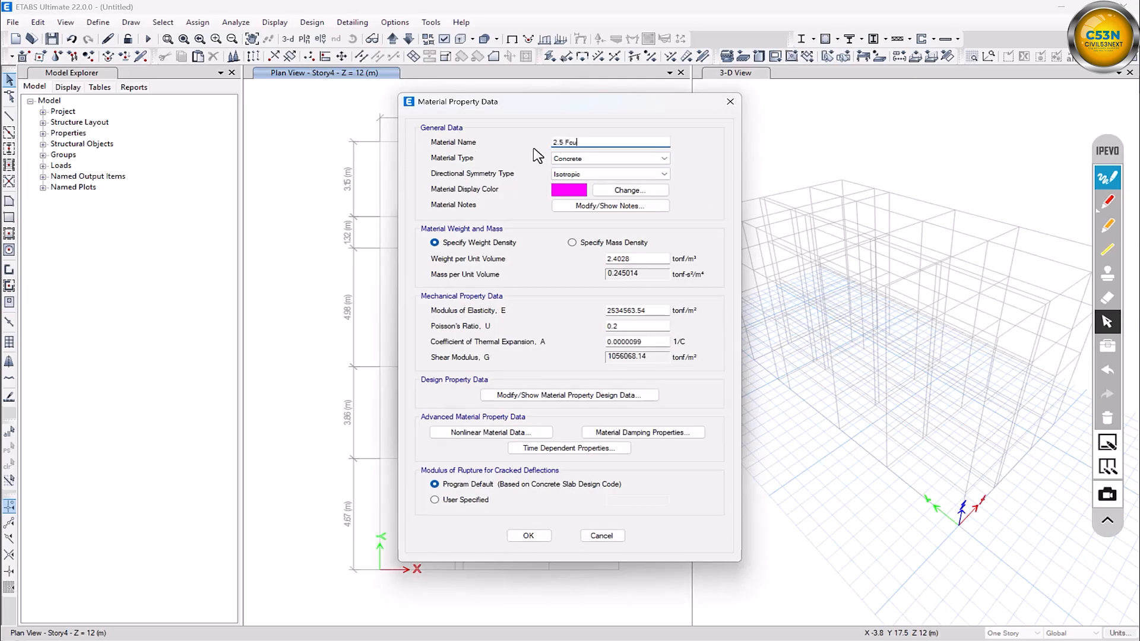
# Step: Set the concrete's weight per unit volume to 2.5 tonf/m³ and its modulus of elasticity to 2200000 tonf/m²
pyautogui.moveTo(656, 259); pyautogui.dragTo(612, 262)
pyautogui.press('BackSpace')
pyautogui.write('5')
pyautogui.doubleClick(651, 311)
pyautogui.write('2200000')
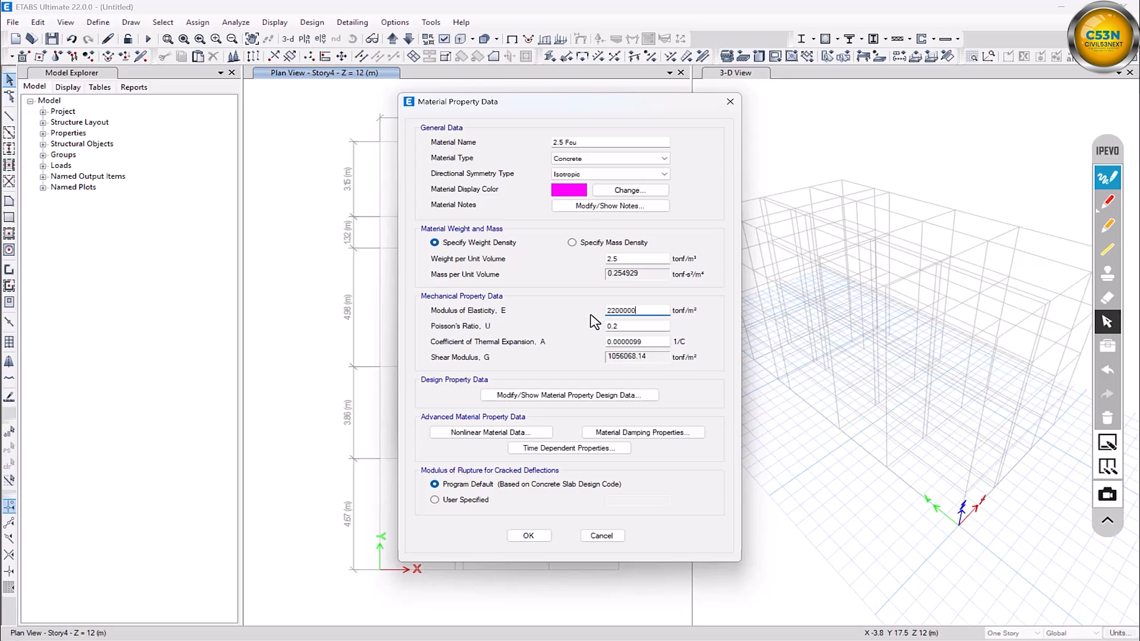
# Step: Set the 2.5 Fcu concrete's specified compressive strength to 2000 tonf/m² and save the material definitions
pyautogui.click(563, 396)
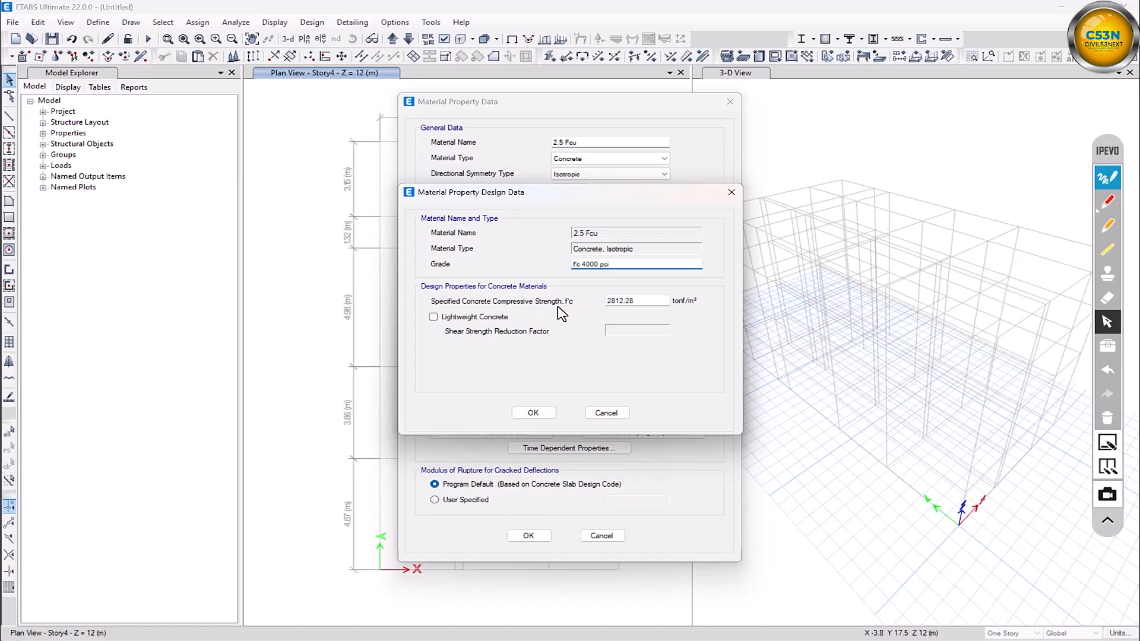
pyautogui.doubleClick(639, 301)
pyautogui.write('2000')
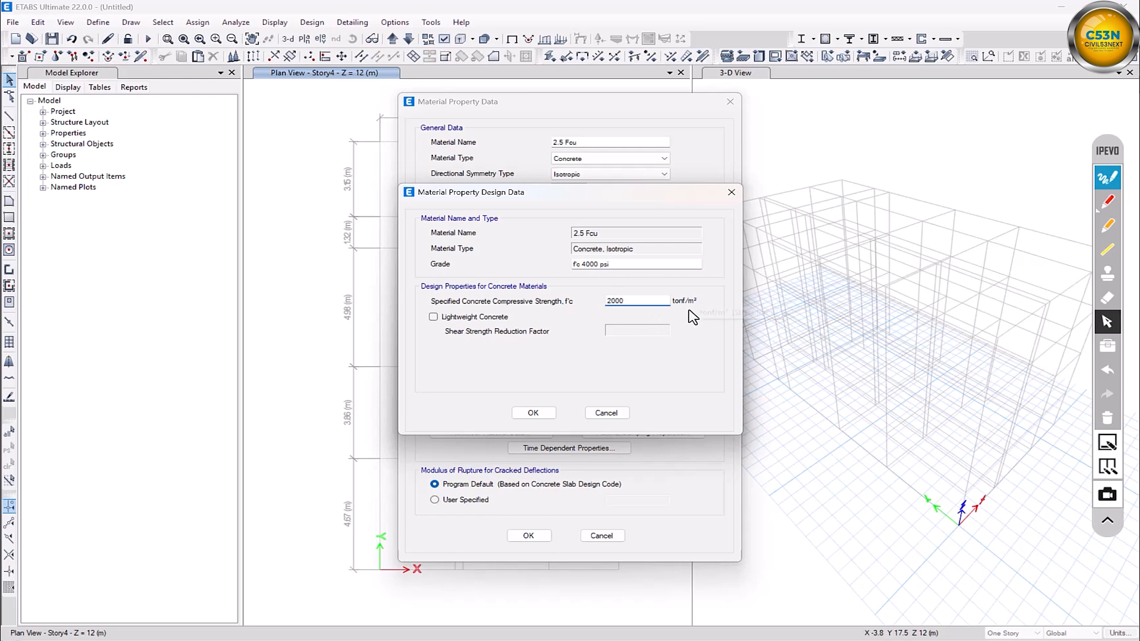
pyautogui.click(533, 414)
pyautogui.click(528, 535)
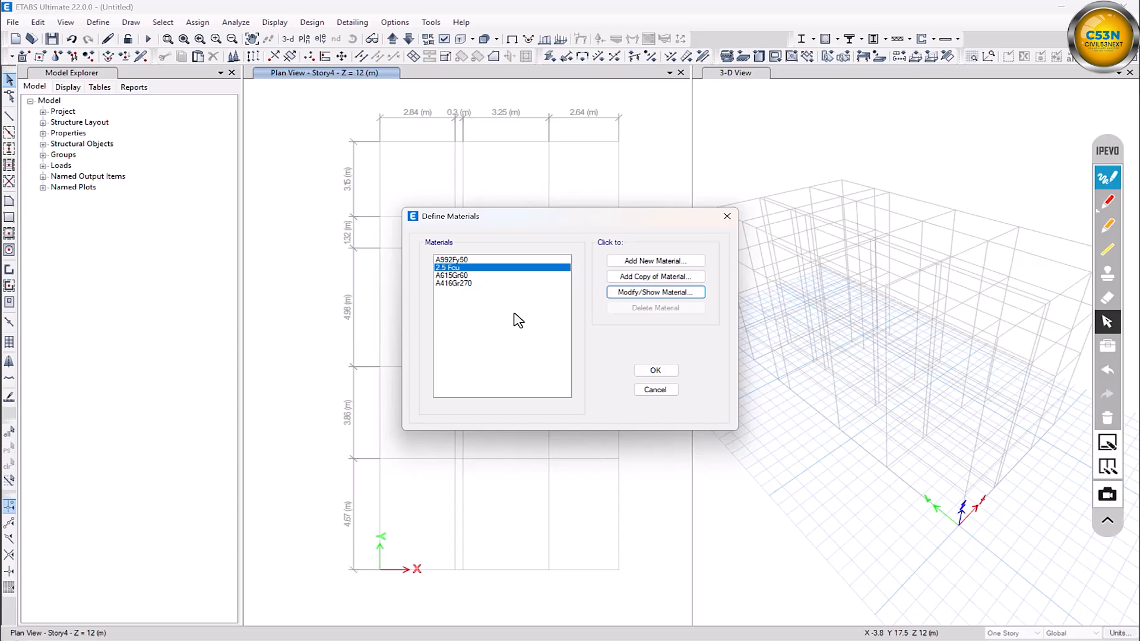
pyautogui.click(655, 372)
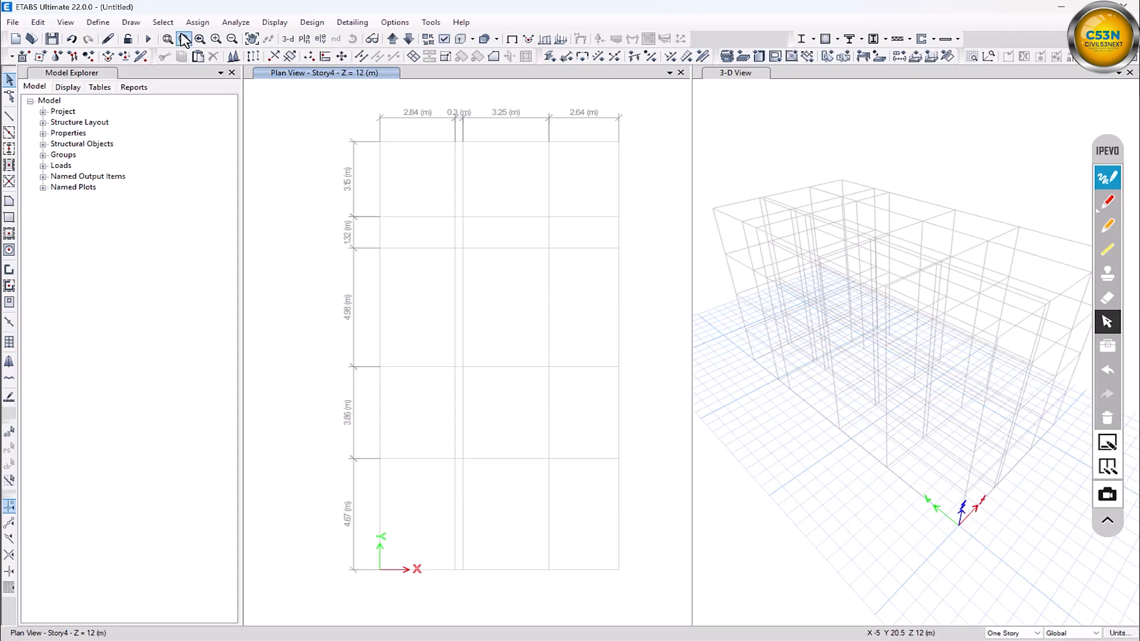
# Step: Add a new frame section property with the concrete rectangular shape
pyautogui.click(98, 21)
pyautogui.moveTo(165, 61)
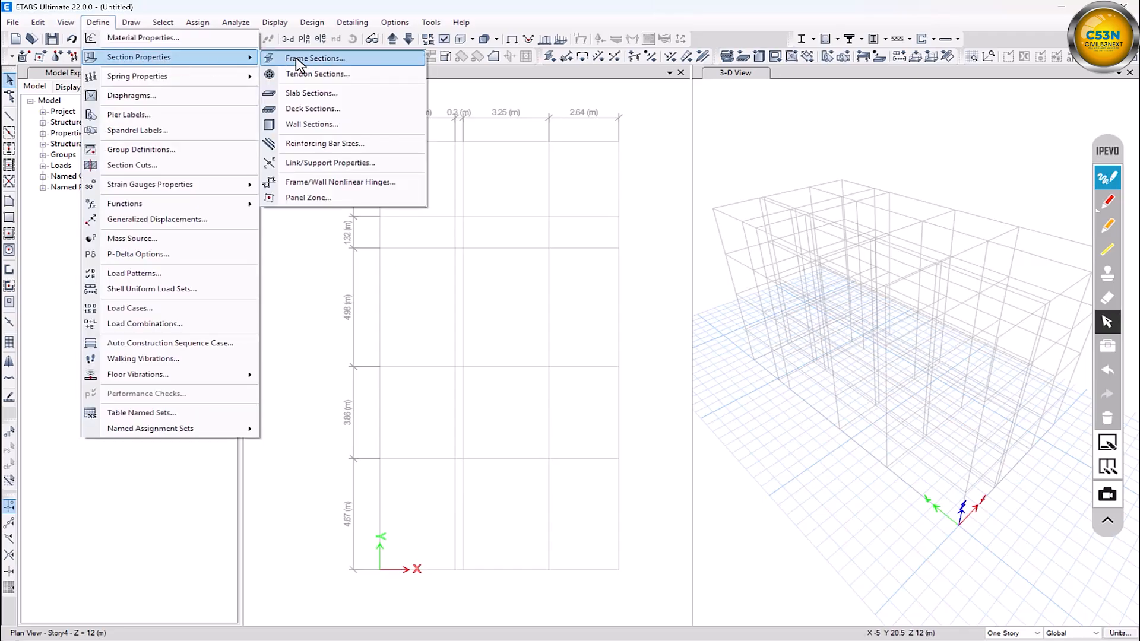
pyautogui.click(356, 61)
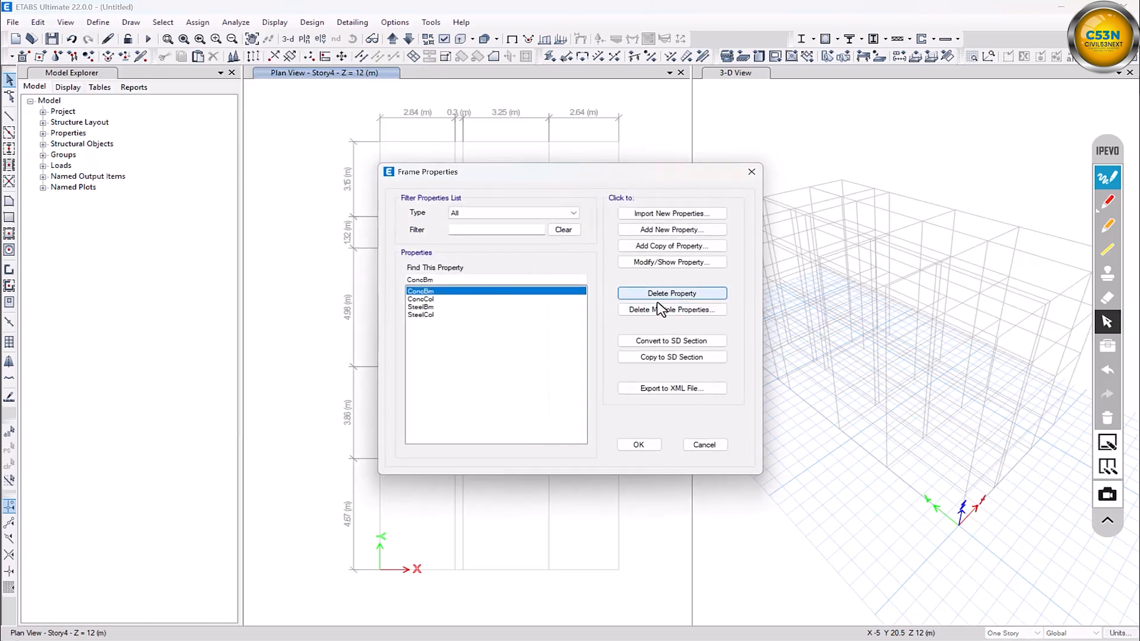
pyautogui.click(679, 234)
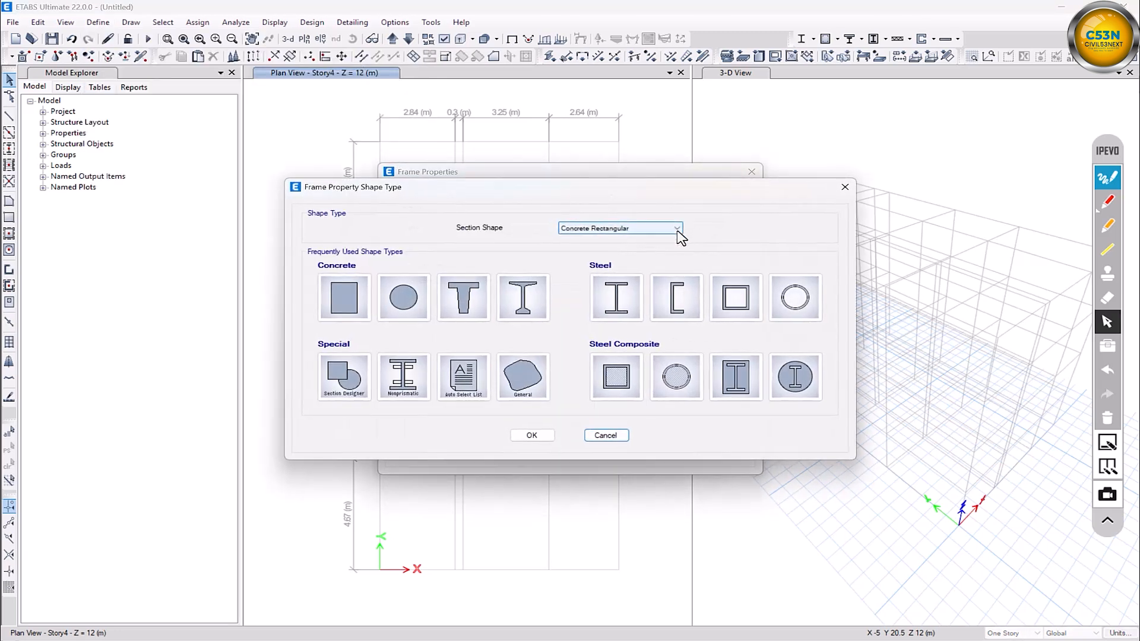
pyautogui.click(343, 298)
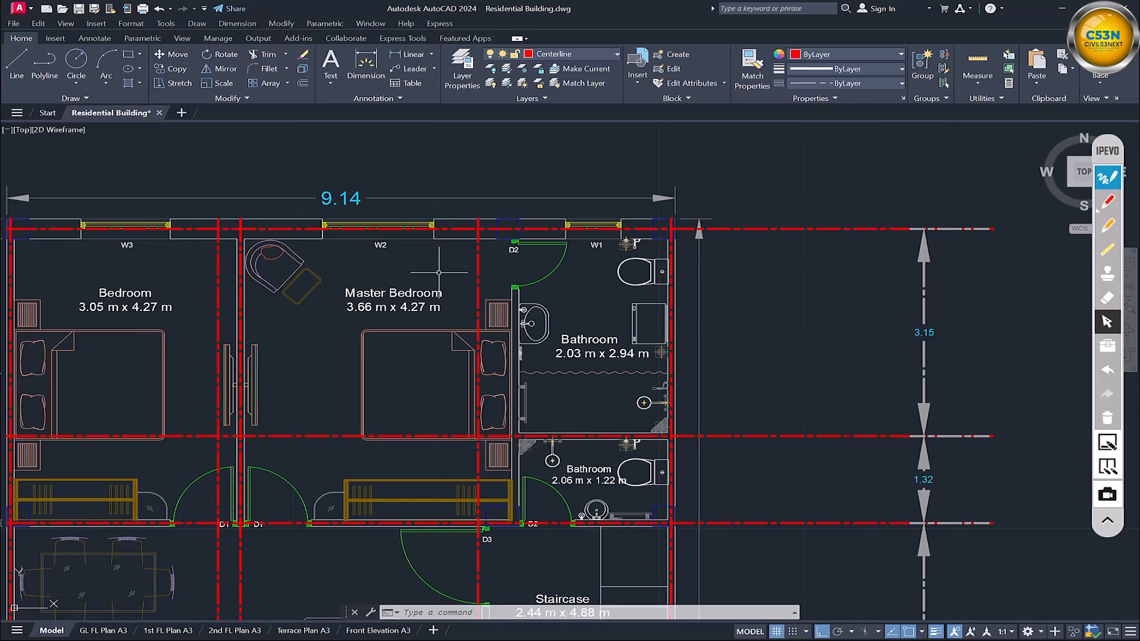
# Step: Switch to AutoCAD and dimension the corner column beside the upper bathroom in the floor plan
pyautogui.moveTo(618, 261); pyautogui.dragTo(638, 231, button='middle')
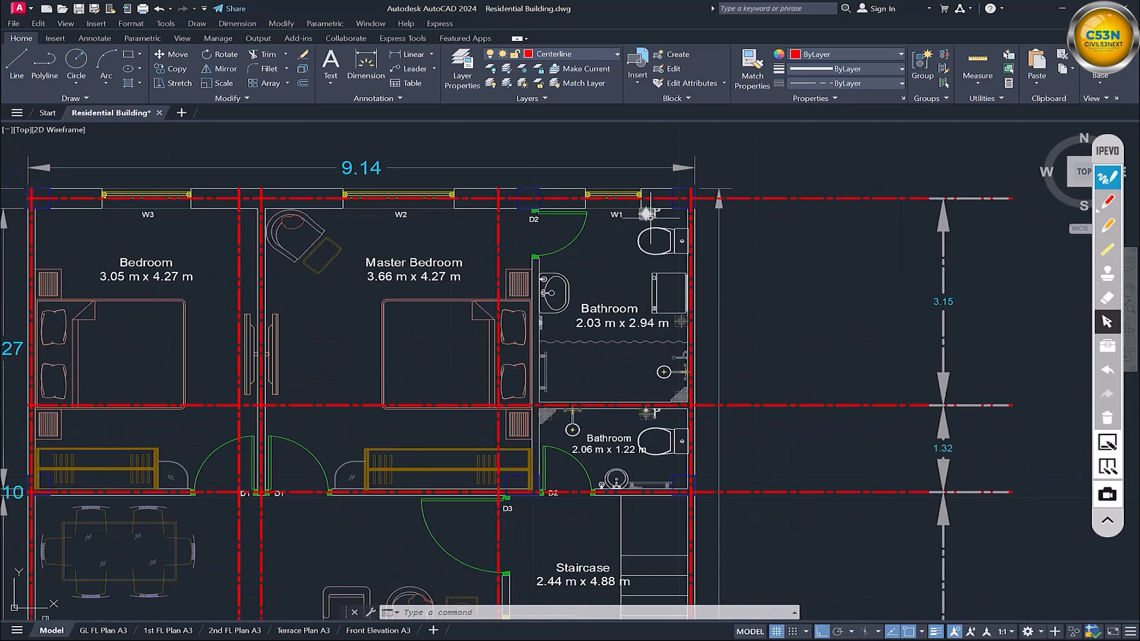
pyautogui.scroll(2, 692, 195)
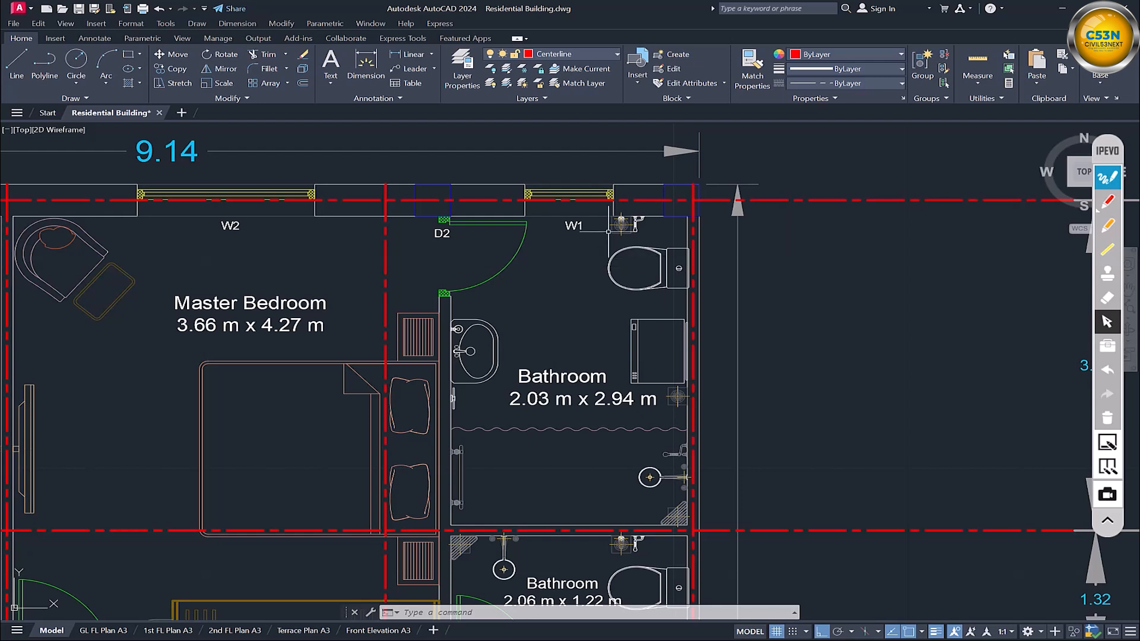
pyautogui.scroll(4, 588, 259)
pyautogui.write('dim')
pyautogui.press('Return')
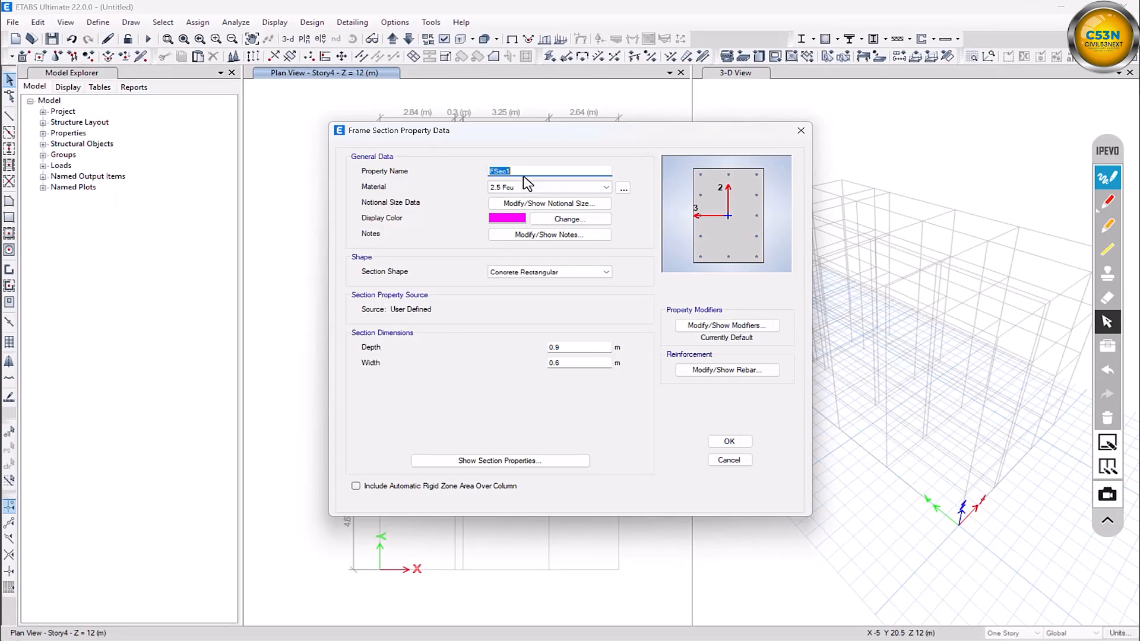
# Step: In ETABS, name the frame section C1 30 x 30 cm and set its depth and width to 0.3 m
pyautogui.write('C1 30 x 30 cm')
pyautogui.click(566, 350)
pyautogui.press('Tab')
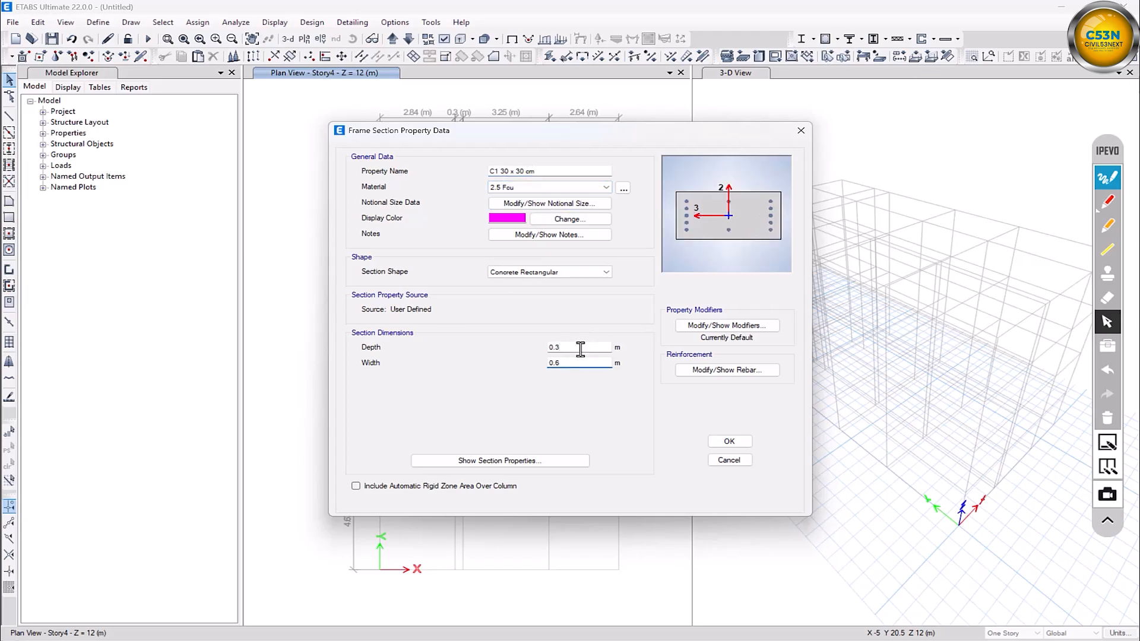
pyautogui.write('0.3')
pyautogui.click(581, 350)
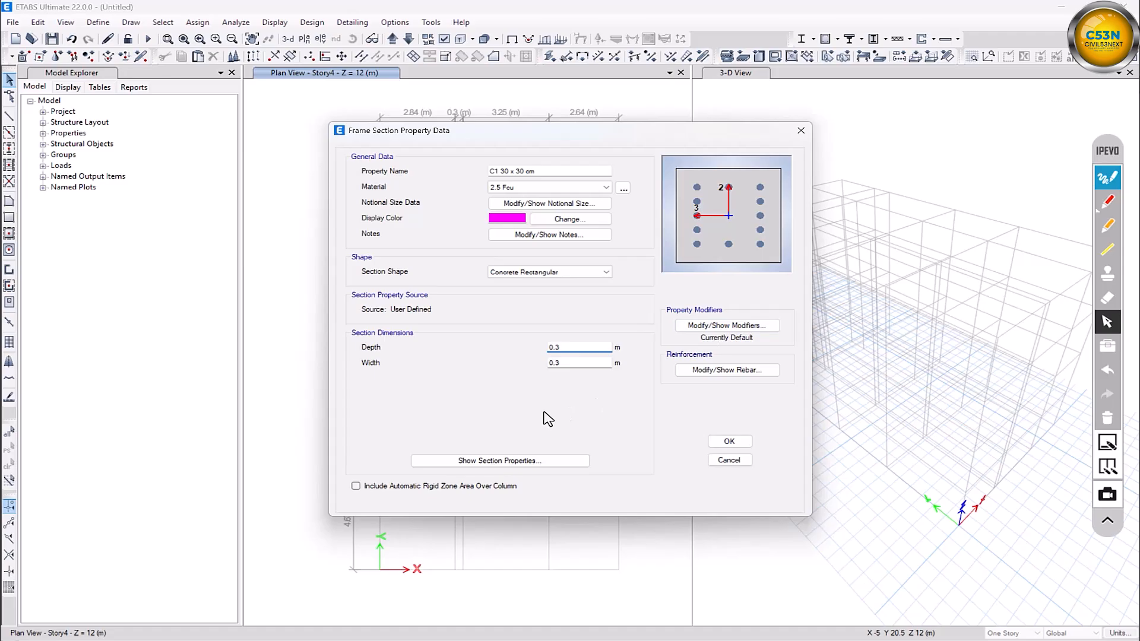
# Step: Set the column section's torsional constant and both moment of inertia modifiers to 0.7, and save the section
pyautogui.click(736, 326)
pyautogui.click(606, 283)
pyautogui.write('.7')
pyautogui.write('.7')
pyautogui.moveTo(617, 299)
pyautogui.mouseDown()
pyautogui.moveTo(587, 303)
pyautogui.moveTo(588, 318)
pyautogui.mouseUp()
pyautogui.write('.7')
pyautogui.click(543, 423)
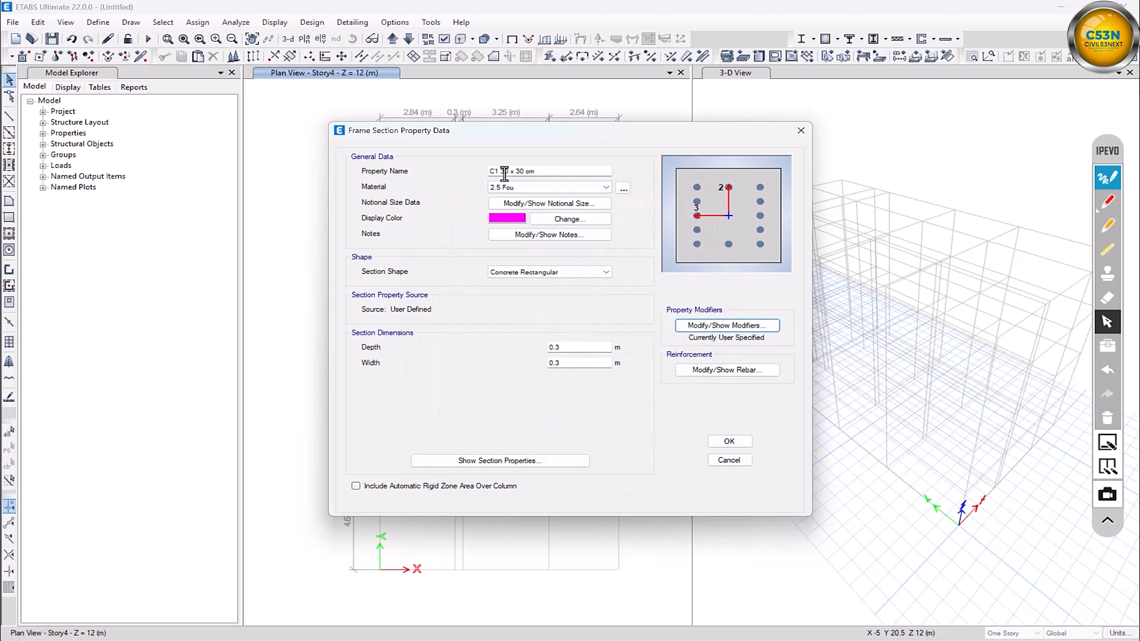
pyautogui.click(738, 442)
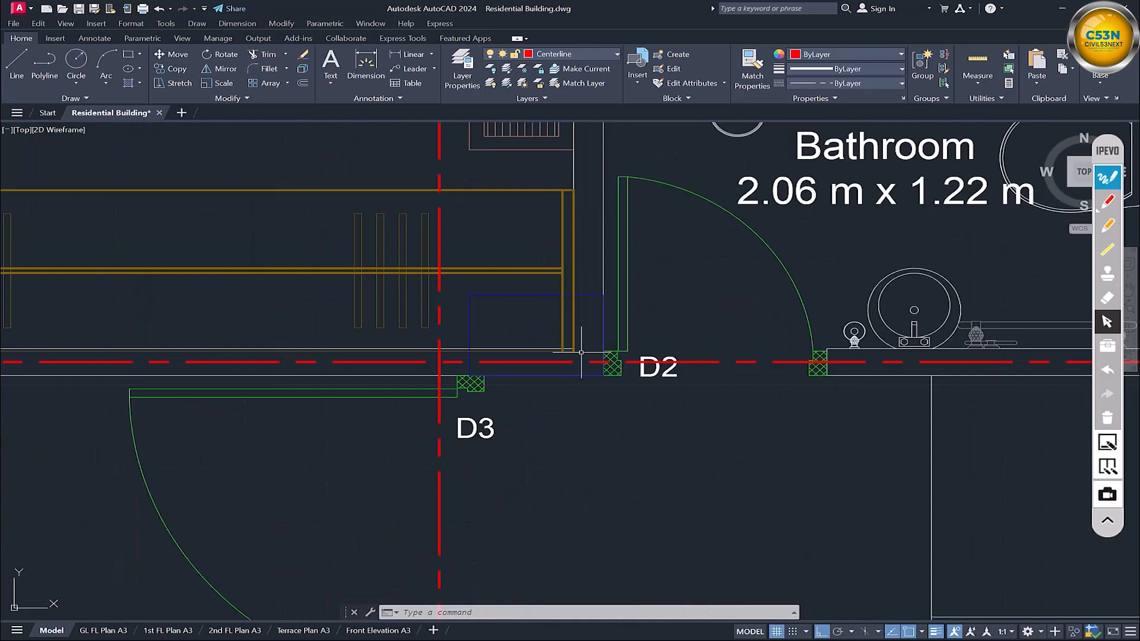
# Step: Switch to AutoCAD and dimension both sides of the column between doors D3 and D2
pyautogui.click(365, 64)
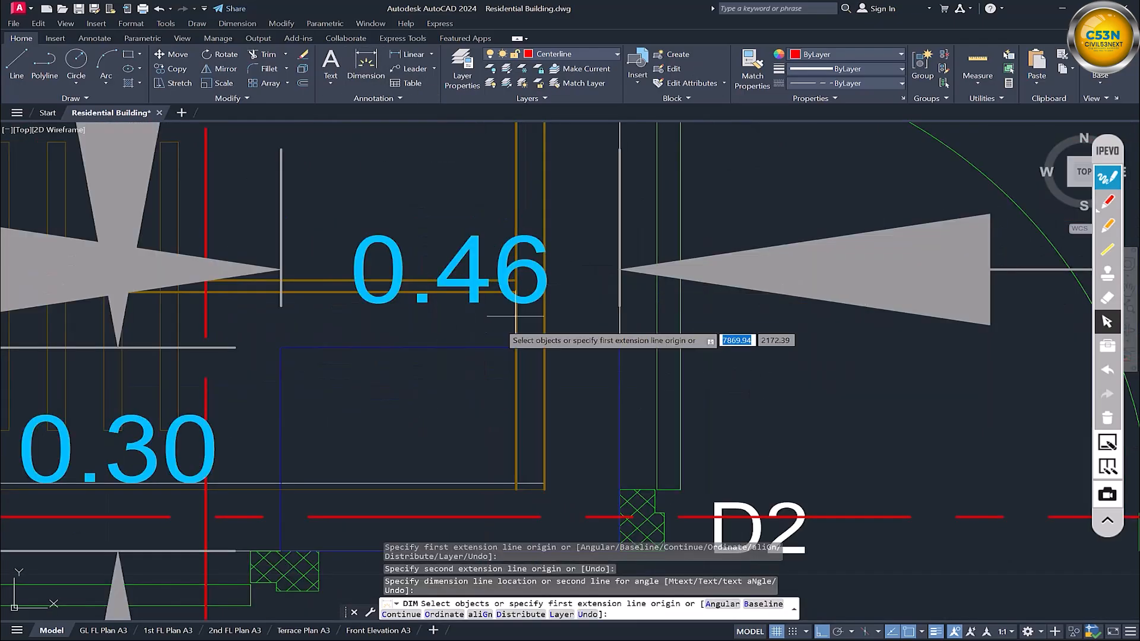
pyautogui.scroll(-2, 492, 291)
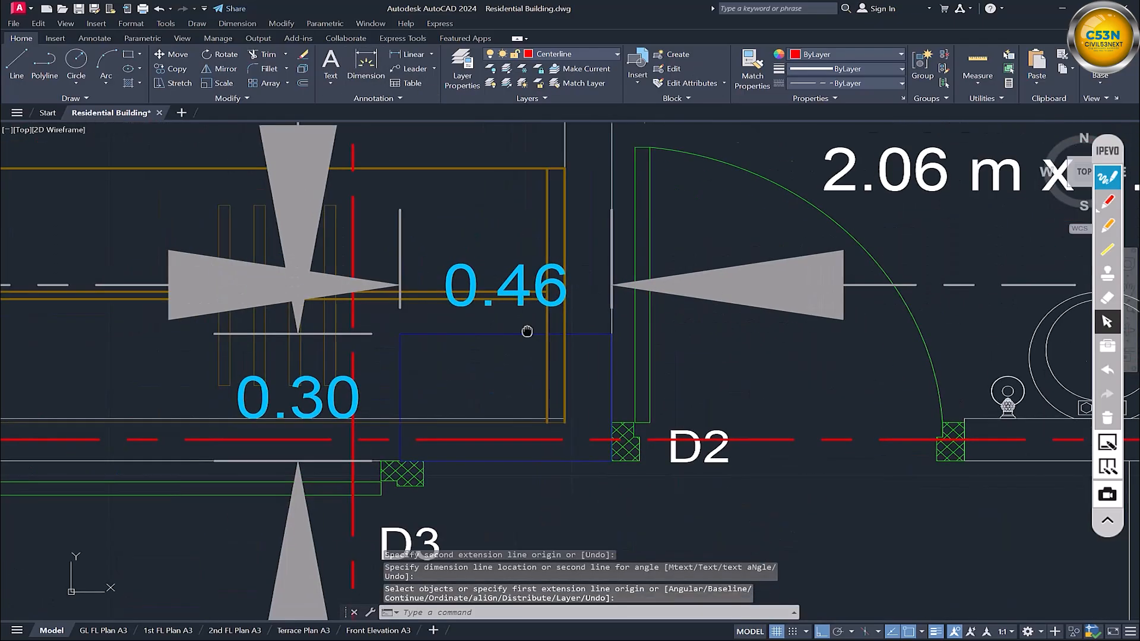
pyautogui.moveTo(537, 288); pyautogui.dragTo(573, 271, button='middle')
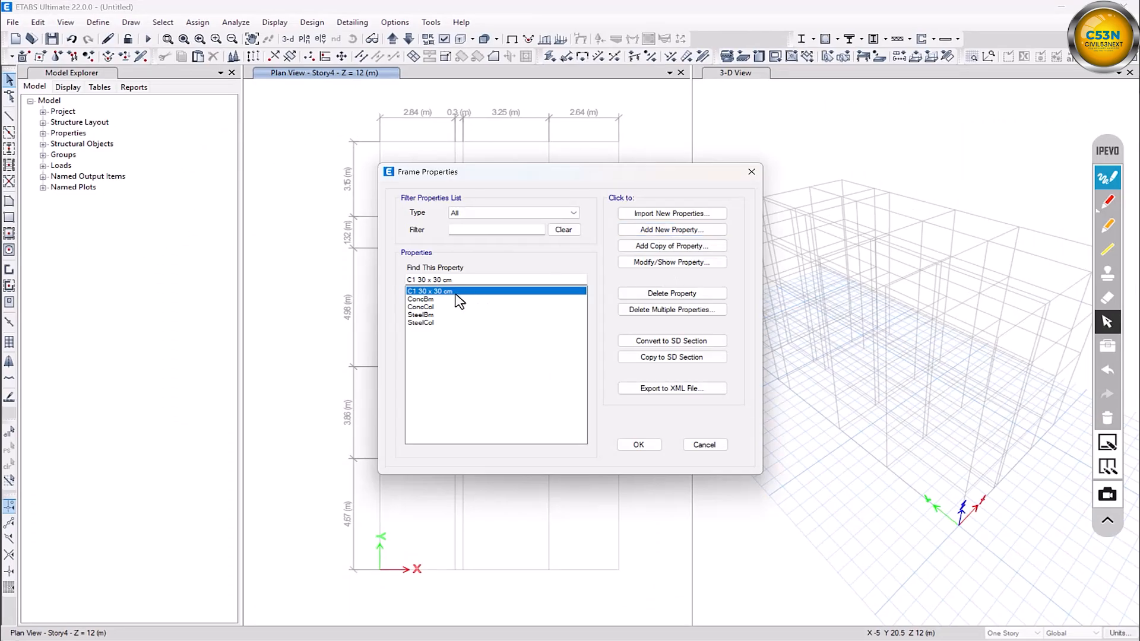
# Step: In ETABS, copy the C1 section as C2 30 x 45 cm with a depth of 0.45 m and save it
pyautogui.click(677, 260)
pyautogui.click(801, 130)
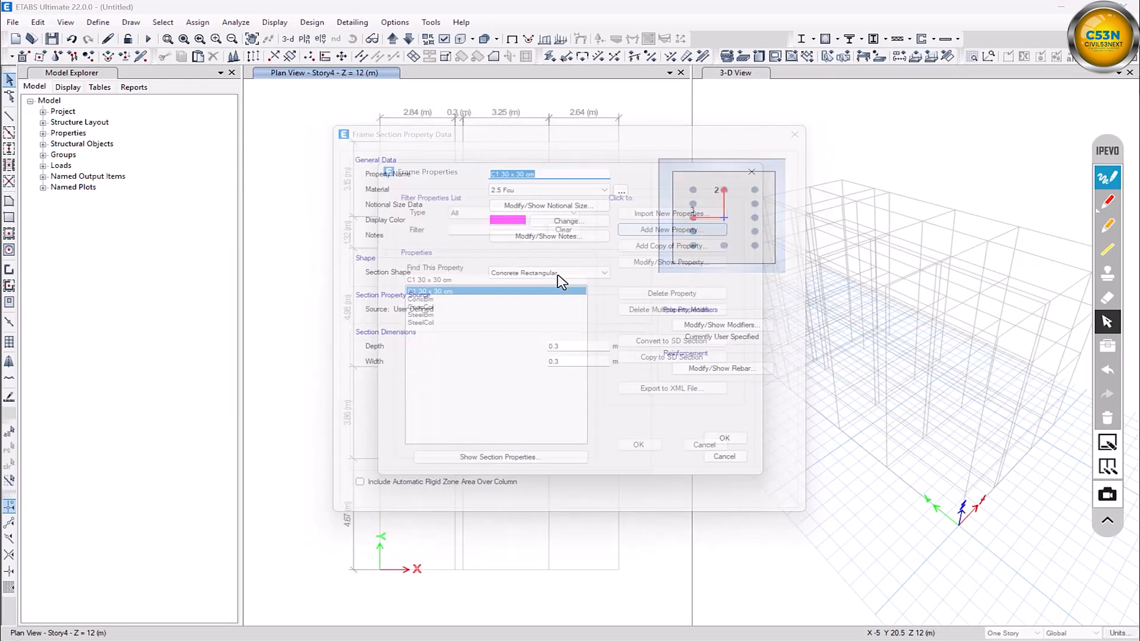
pyautogui.click(665, 247)
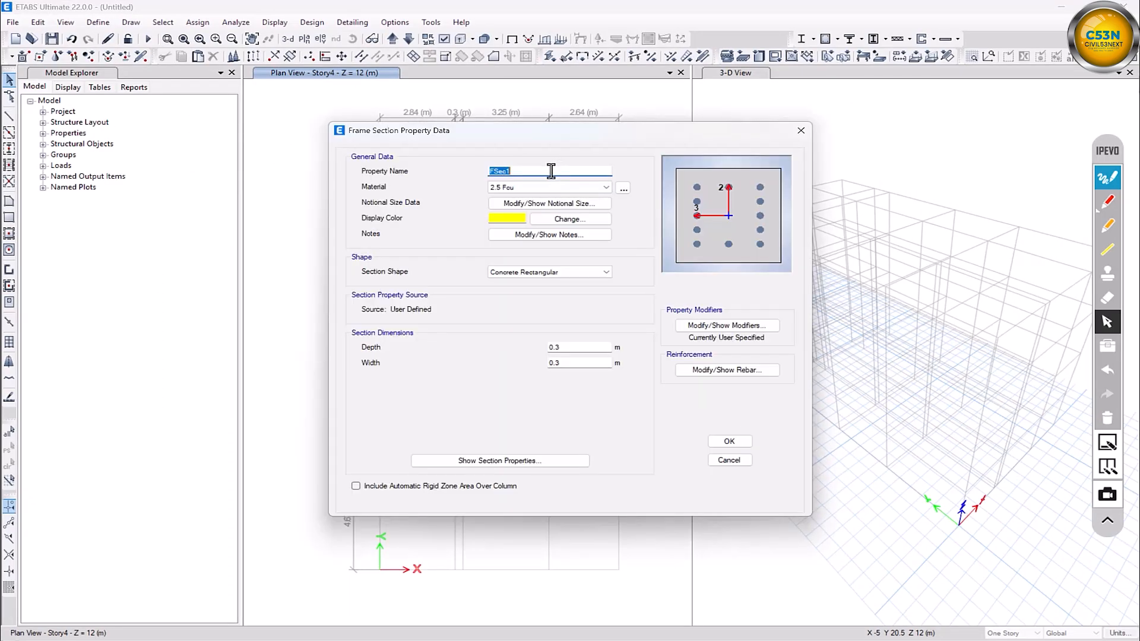
pyautogui.write('C2')
pyautogui.write('30 x 45 cm')
pyautogui.click(578, 348)
pyautogui.click(727, 325)
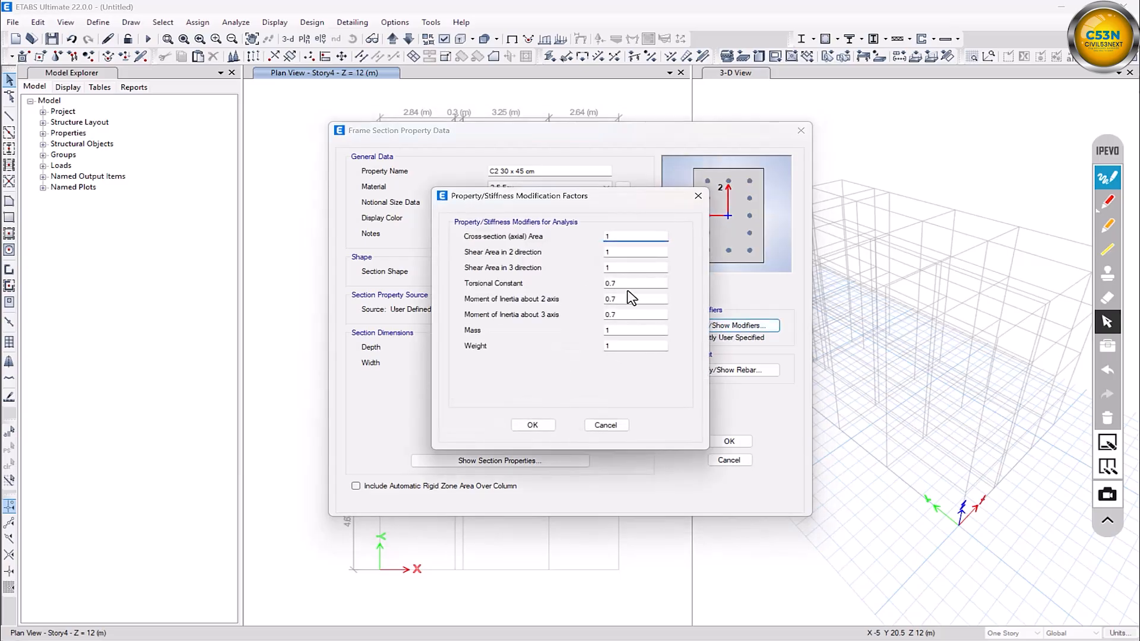
pyautogui.click(533, 425)
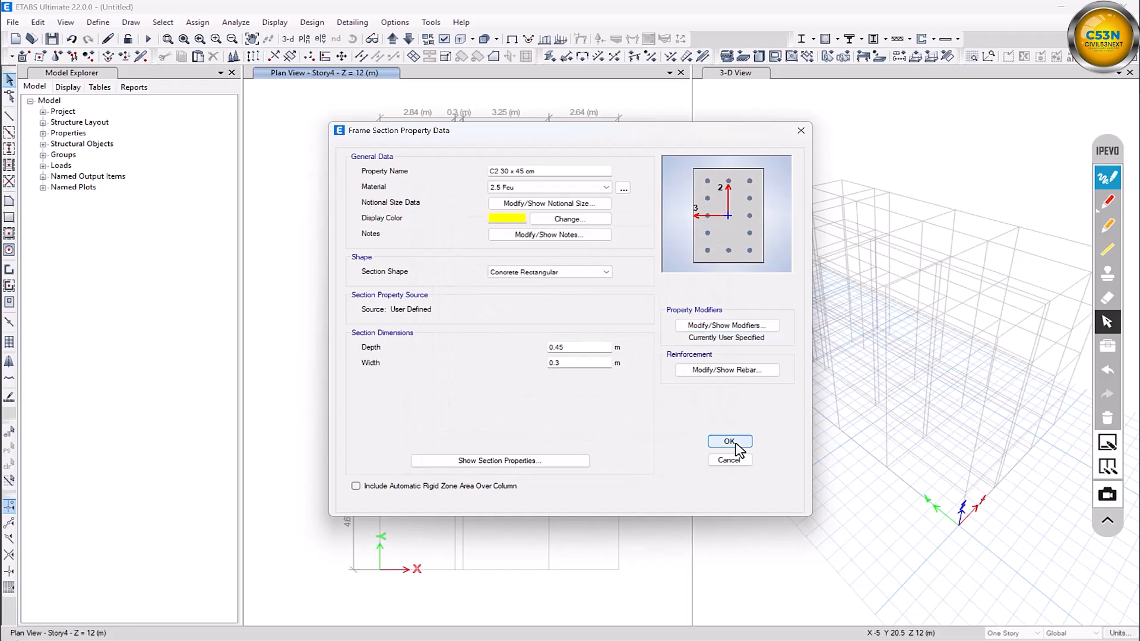
pyautogui.click(727, 443)
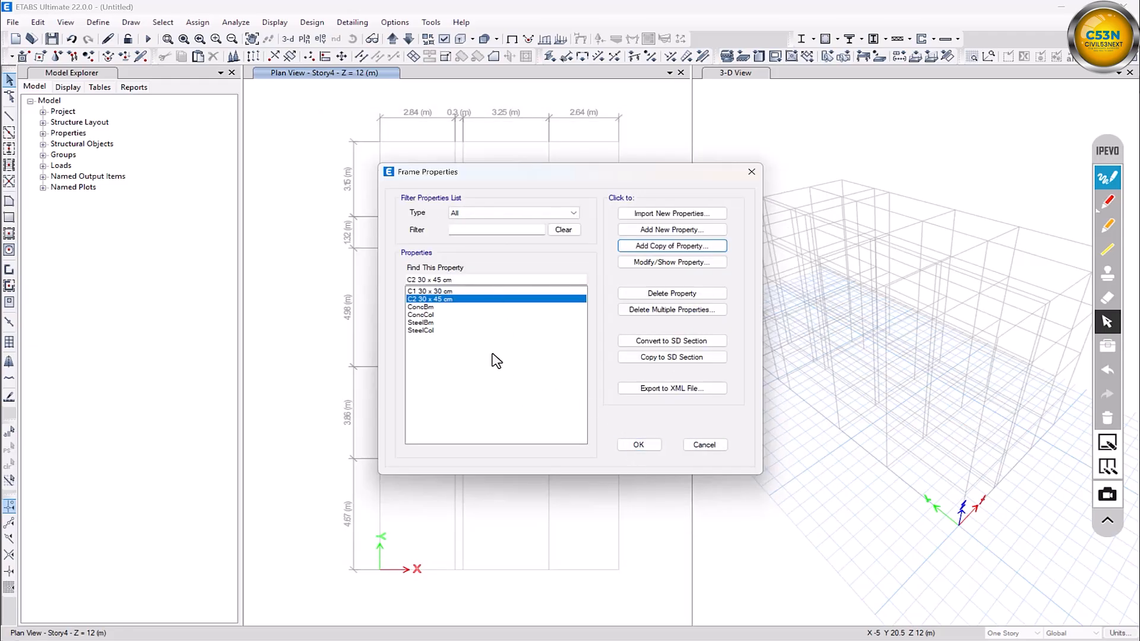
# Step: Add a concrete rectangular section named B 12 x 60 cm with a depth of 0.6 m and a width of 0.12 m
pyautogui.click(654, 231)
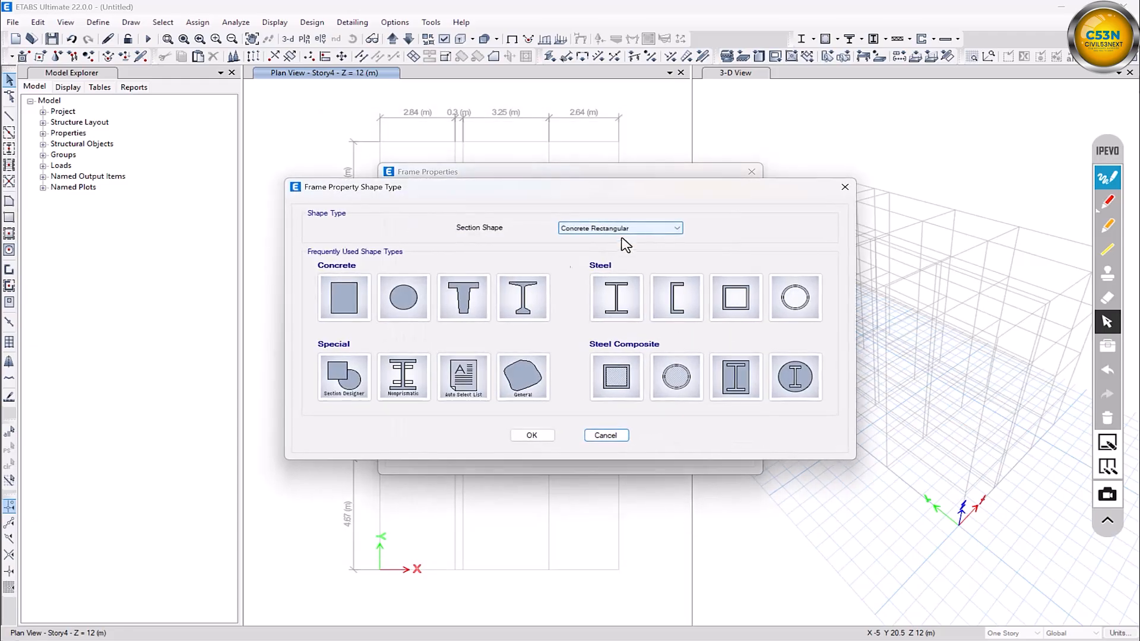
pyautogui.click(345, 303)
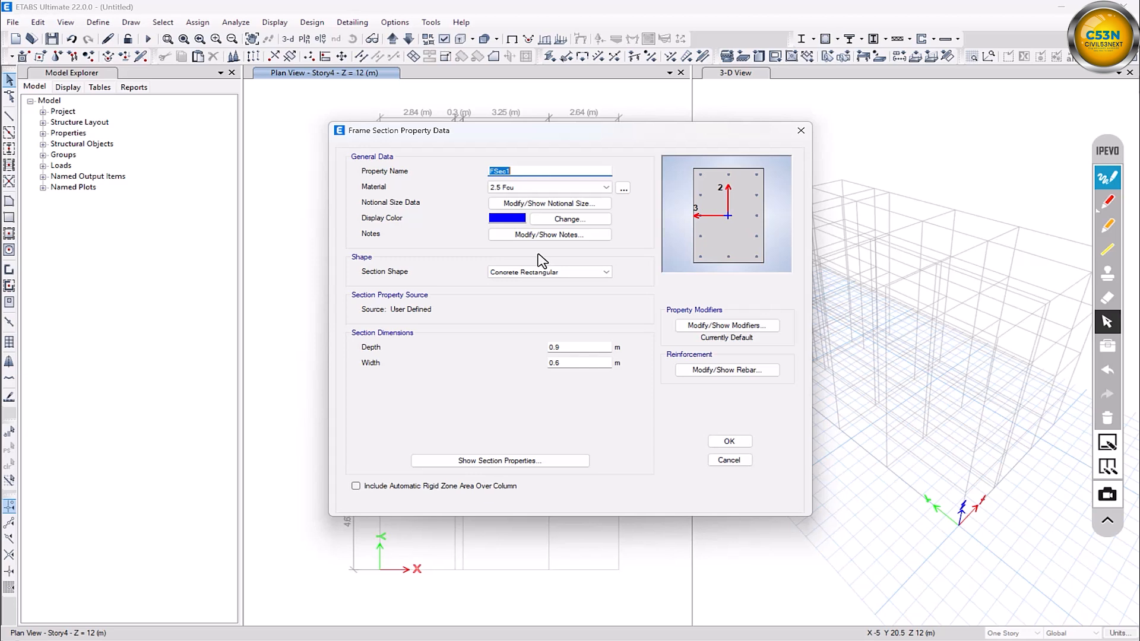
pyautogui.write('b')
pyautogui.write(' 12 x 69')
pyautogui.write(' cm')
pyautogui.click(589, 349)
pyautogui.click(576, 363)
pyautogui.write('12')
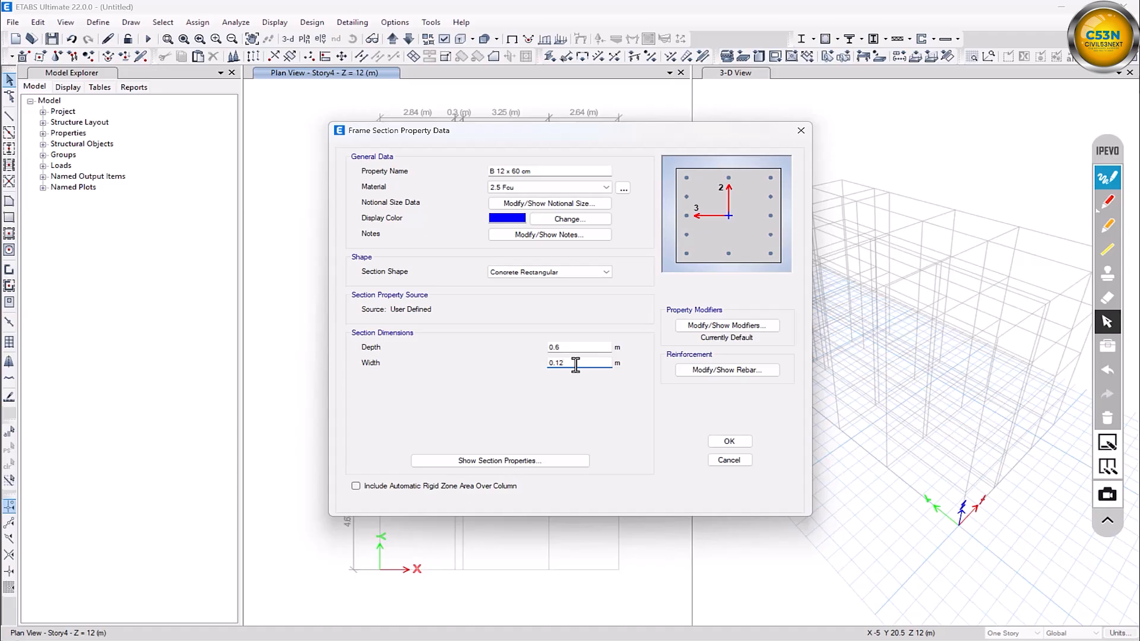
# Step: Set the beam section's moment of inertia modifiers about the 2 and 3 axes to 0.5, and save the section
pyautogui.click(725, 336)
pyautogui.doubleClick(618, 299)
pyautogui.write('.5')
pyautogui.click(630, 314)
pyautogui.doubleClick(630, 314)
pyautogui.write('.5')
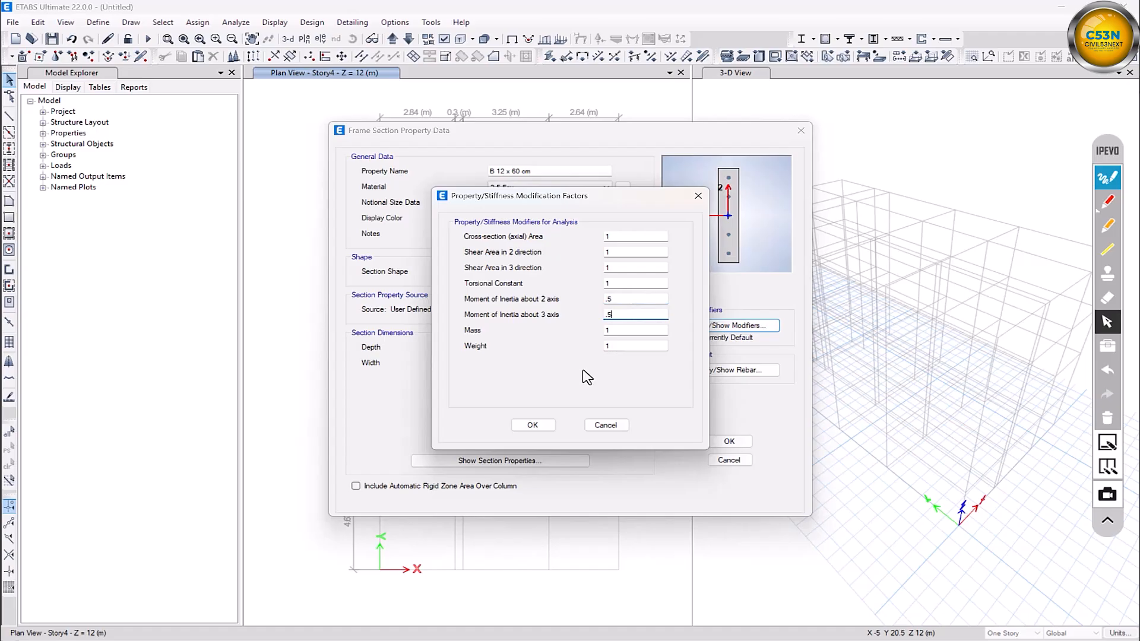
pyautogui.click(532, 425)
pyautogui.click(729, 442)
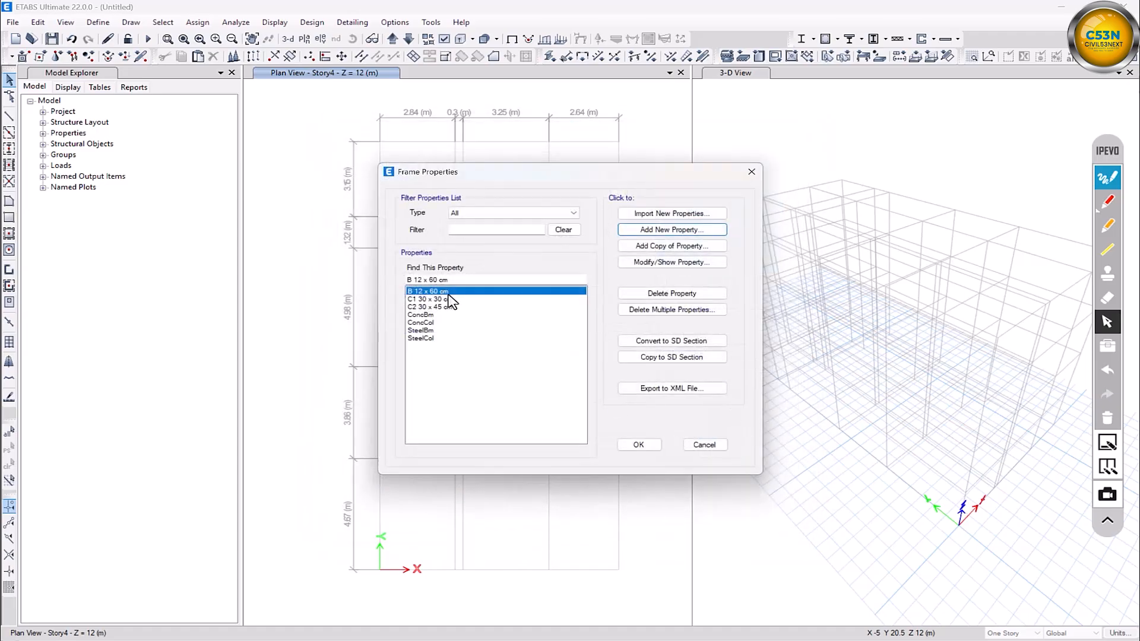
# Step: Copy the B 12 x 60 cm section as B 25 x 60 cm with a width of 0.25 m, and accept the frame properties
pyautogui.click(650, 248)
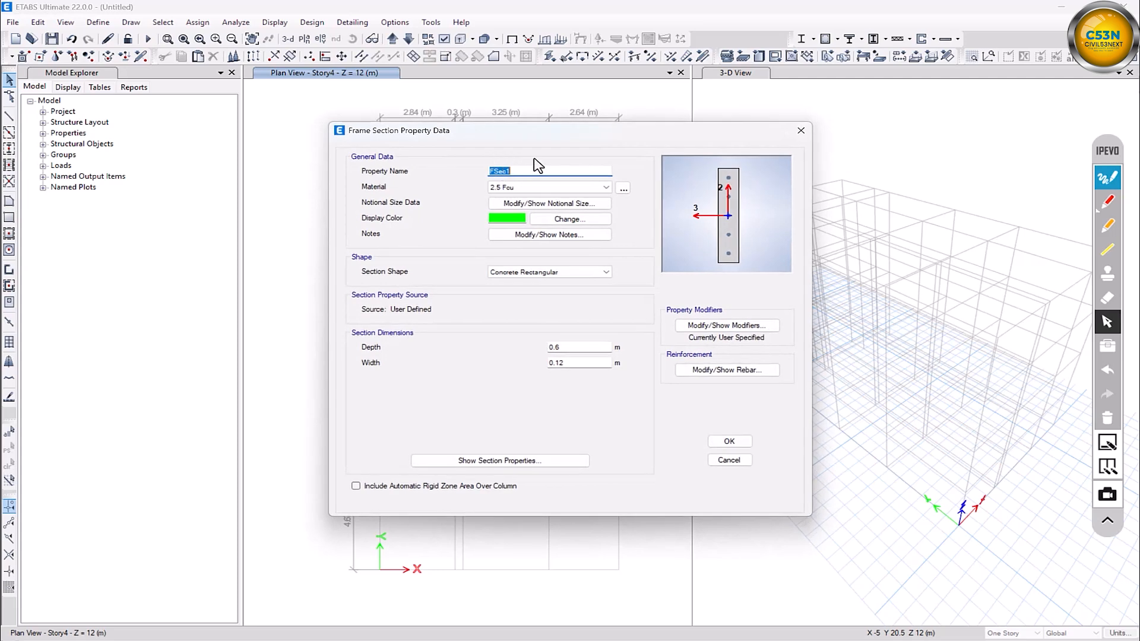
pyautogui.write('B 25 x 60 cm')
pyautogui.click(574, 363)
pyautogui.press('BackSpace')
pyautogui.press('BackSpace')
pyautogui.write('25')
pyautogui.click(728, 441)
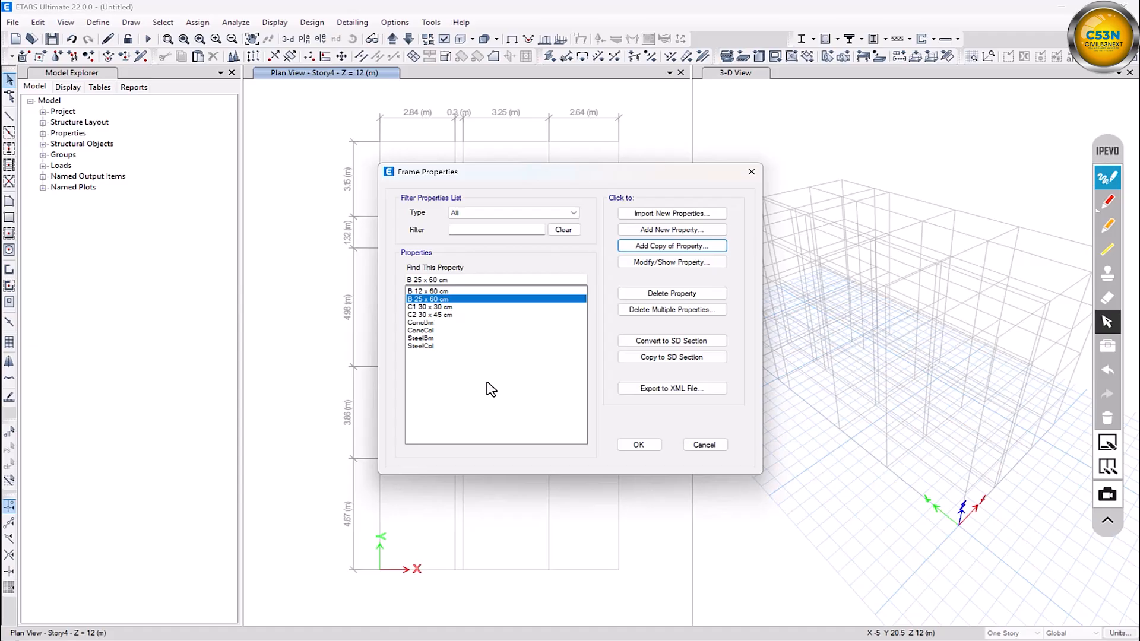
pyautogui.click(643, 448)
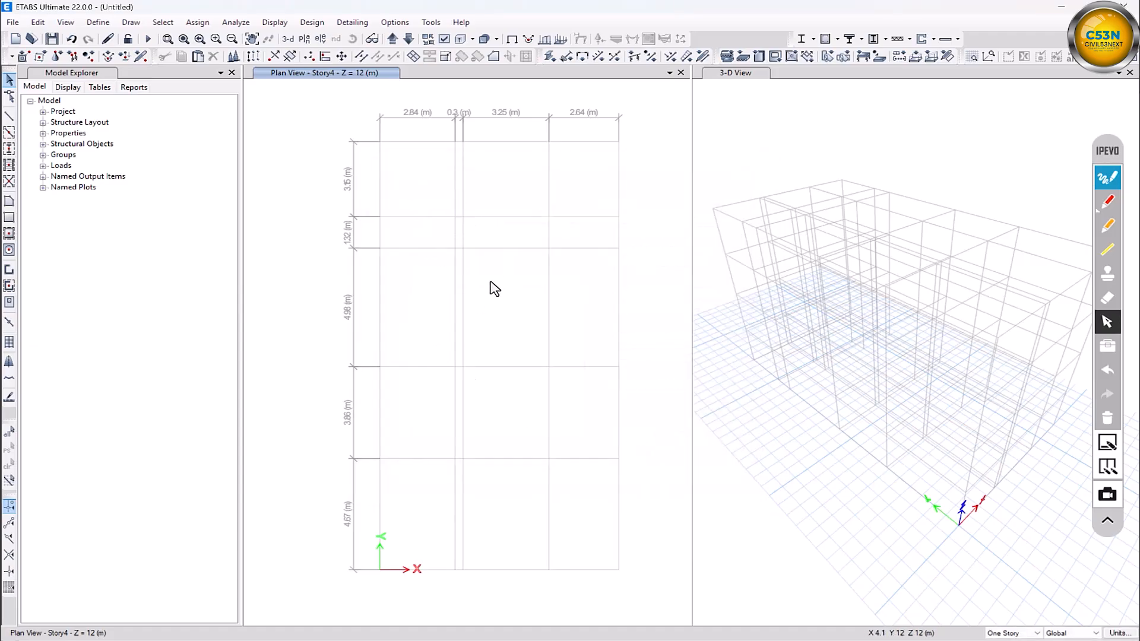
# Step: Add a slab property named S 20 with a thickness of 0.2 m
pyautogui.click(98, 22)
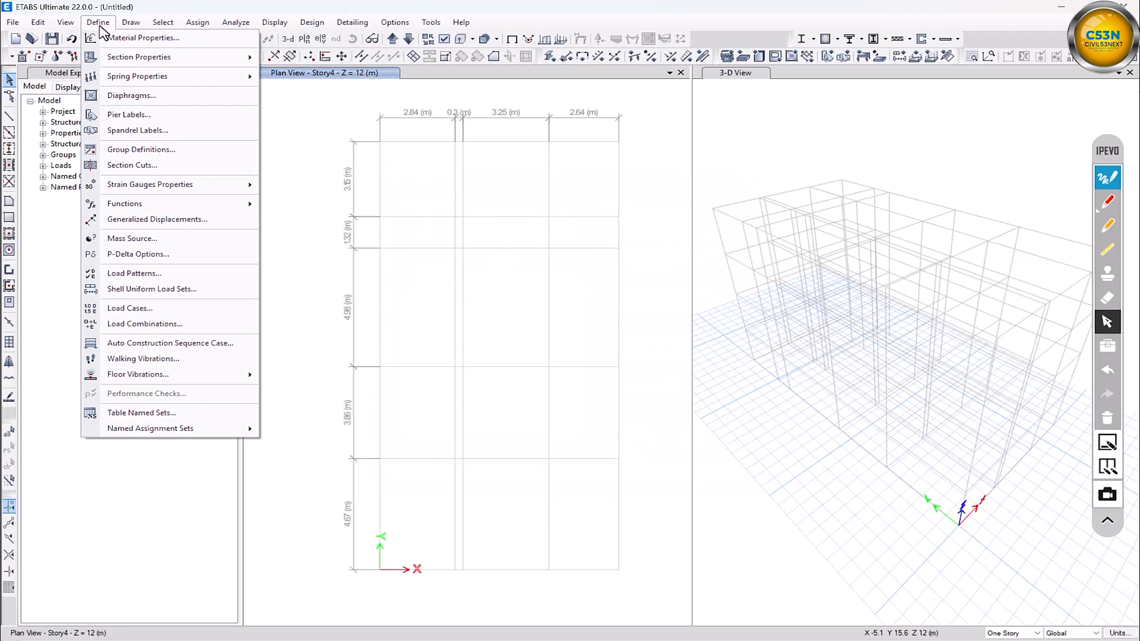
pyautogui.moveTo(163, 60)
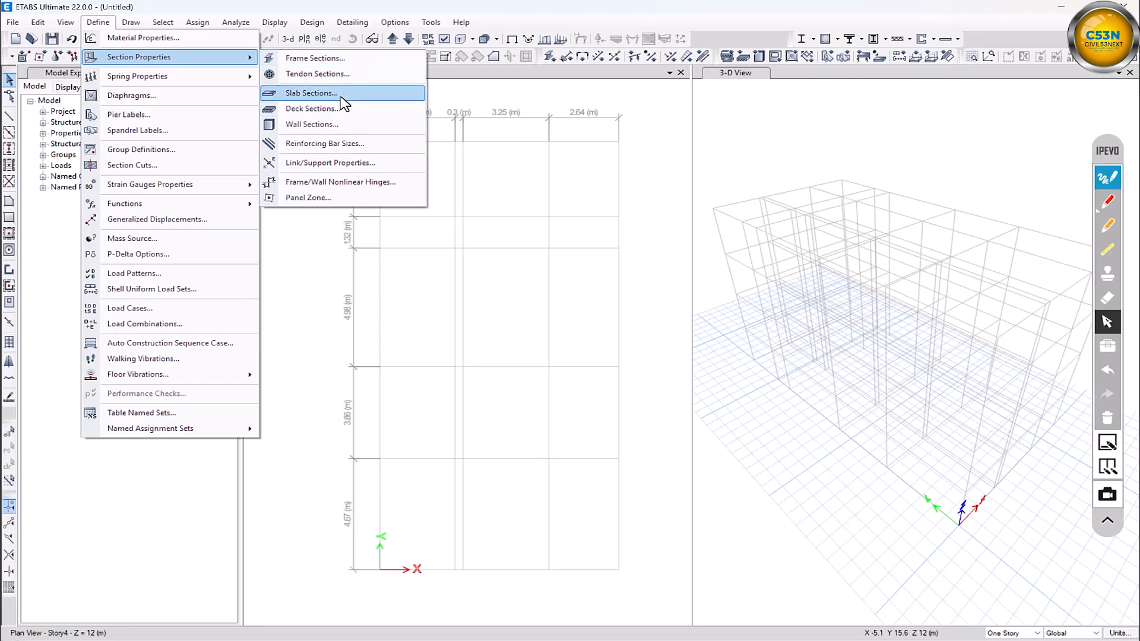
pyautogui.click(314, 93)
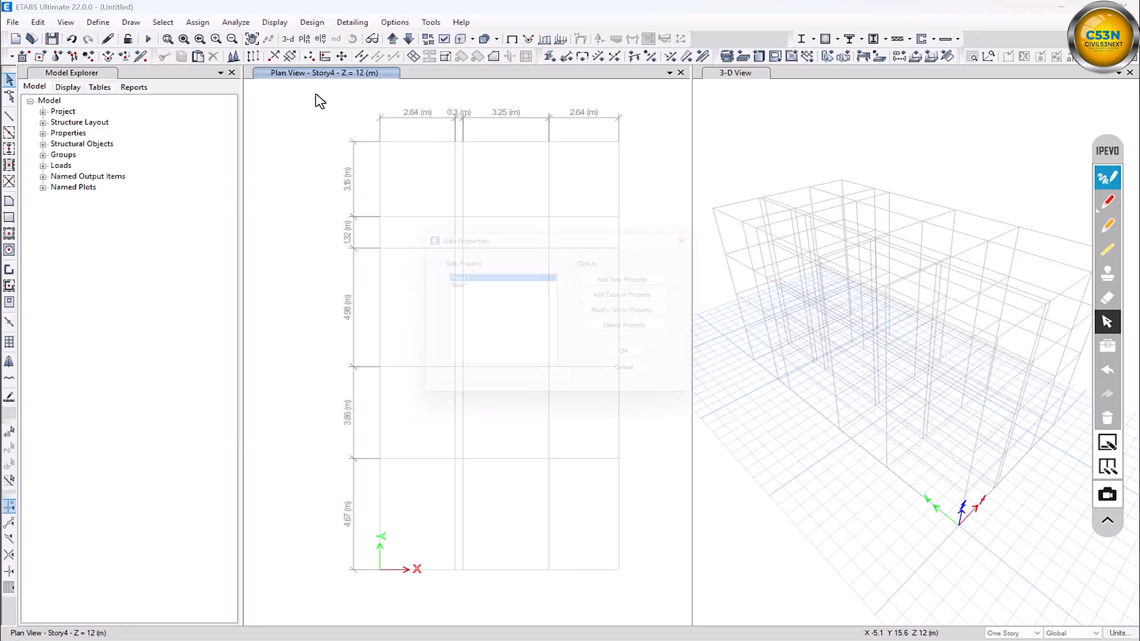
pyautogui.click(624, 281)
pyautogui.doubleClick(604, 195)
pyautogui.write('S 20')
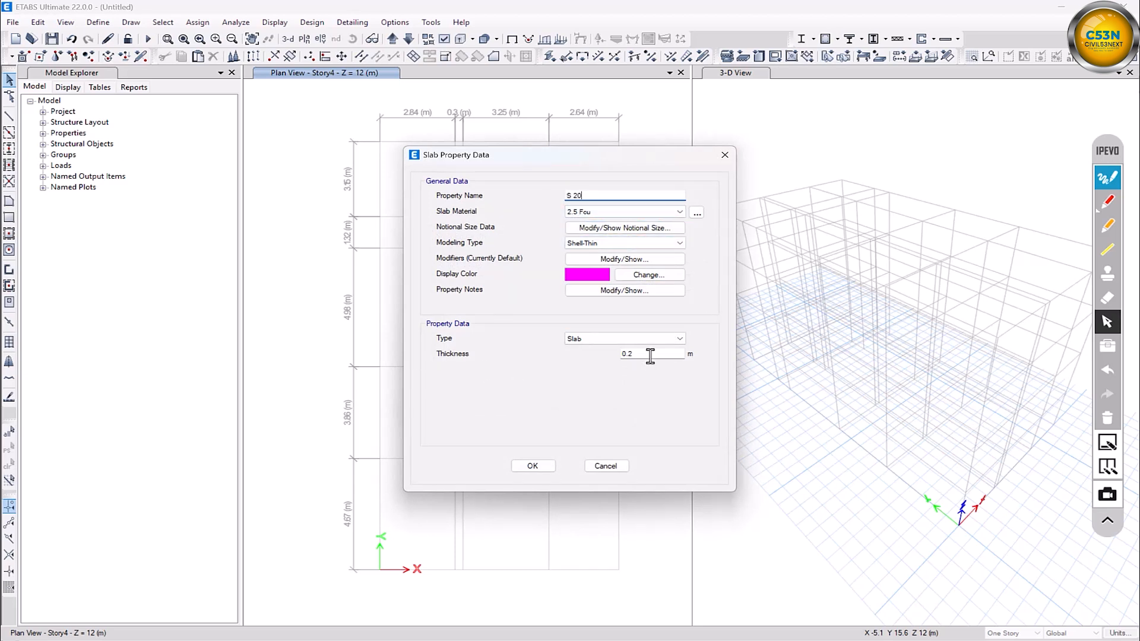
# Step: Set the slab's bending m11, m22 and m12 stiffness modifiers to 0.25, and save the S 20 property
pyautogui.click(631, 262)
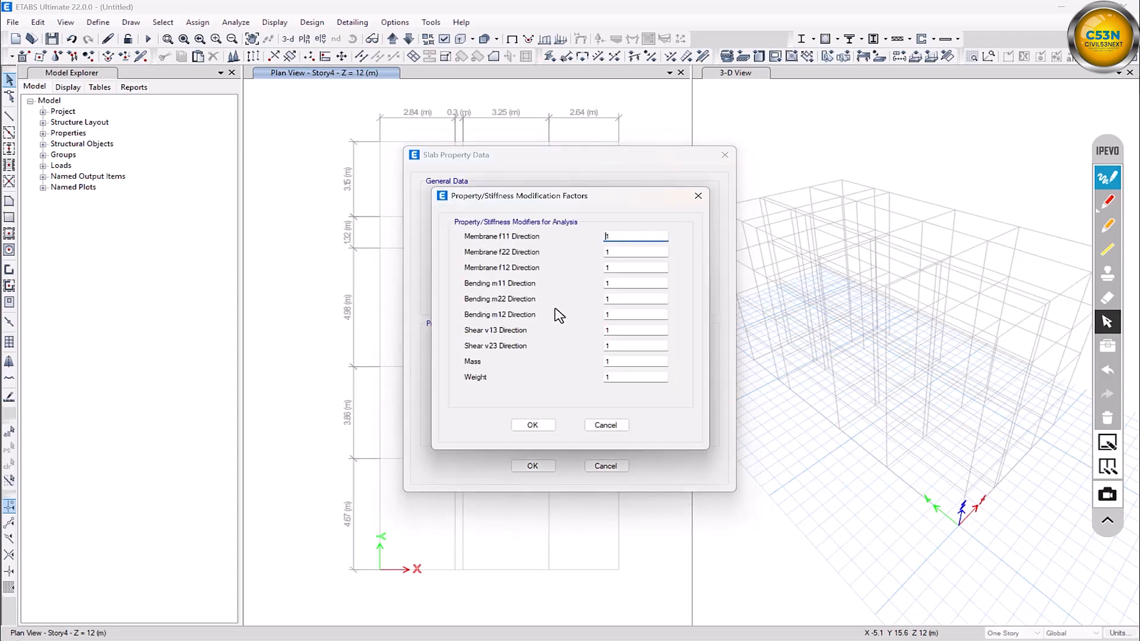
pyautogui.doubleClick(633, 284)
pyautogui.write('.25')
pyautogui.press('Tab')
pyautogui.write('.25')
pyautogui.press('Tab')
pyautogui.write('.25')
pyautogui.click(550, 428)
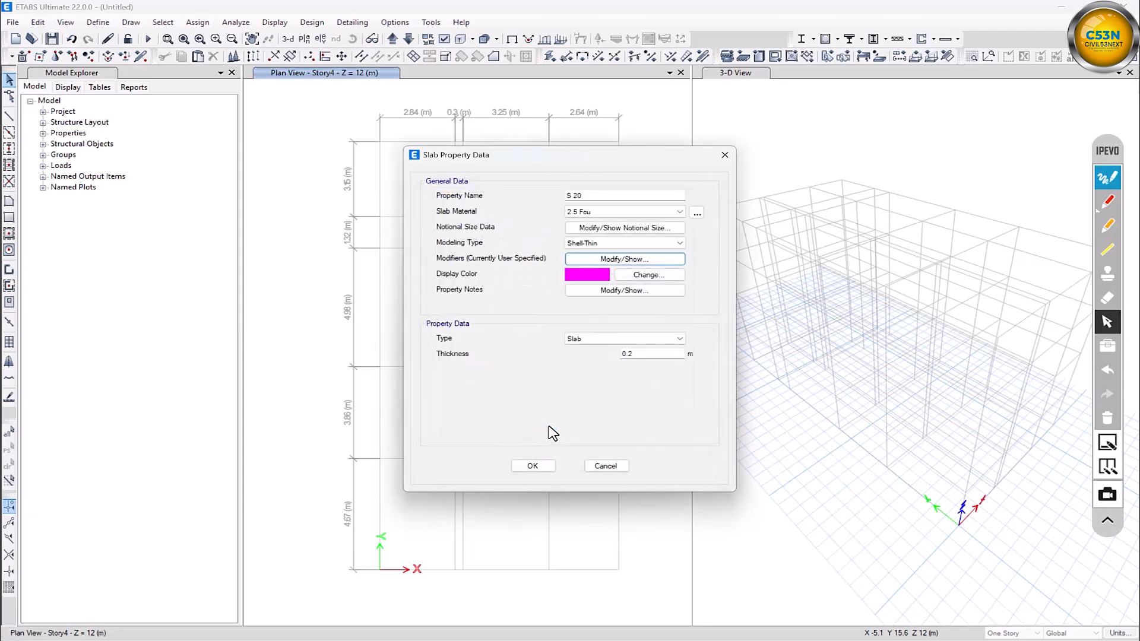
pyautogui.click(533, 466)
pyautogui.press('Return')
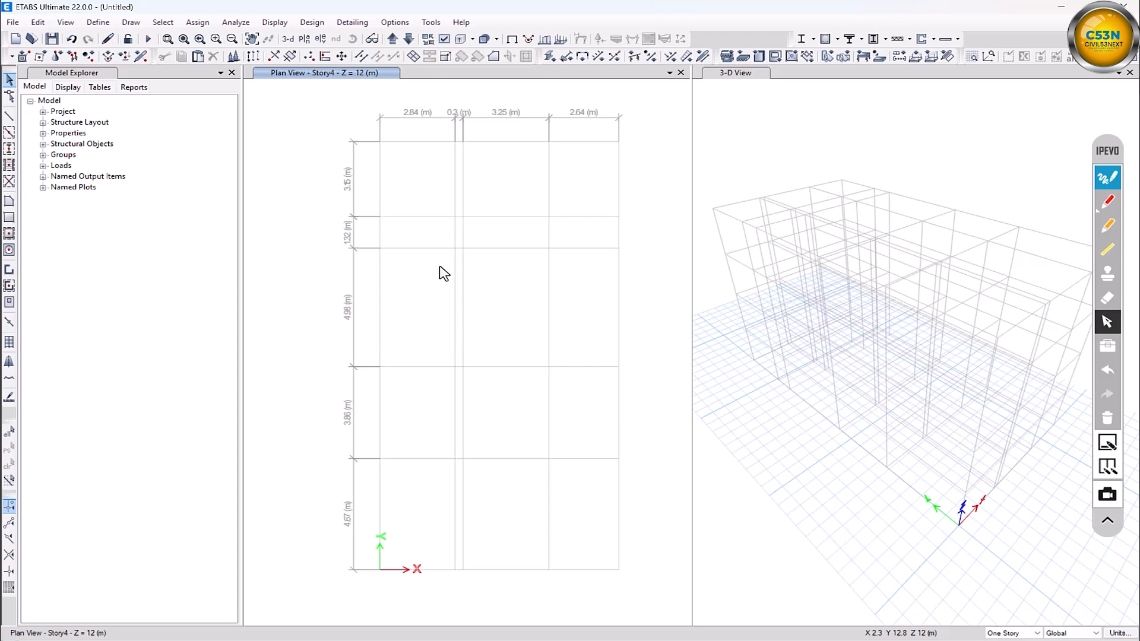
# Step: Add a load pattern named Floor Cover of type Other with a self weight multiplier of 0
pyautogui.click(98, 22)
pyautogui.click(146, 283)
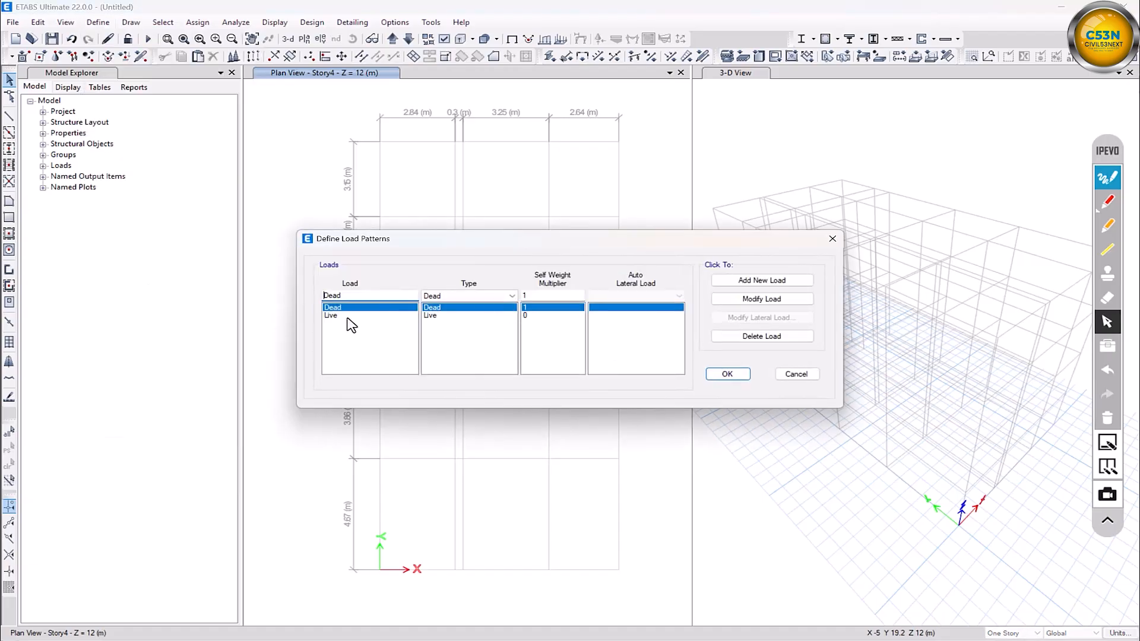
pyautogui.doubleClick(358, 297)
pyautogui.write('Floor Cover')
pyautogui.click(478, 295)
pyautogui.click(470, 430)
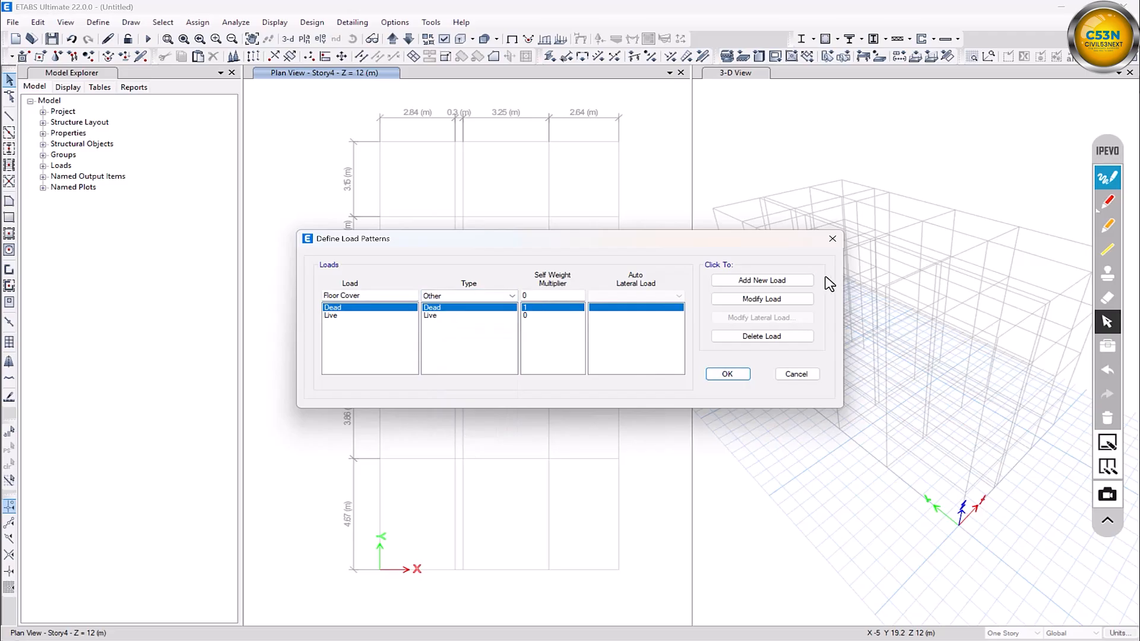
pyautogui.click(777, 286)
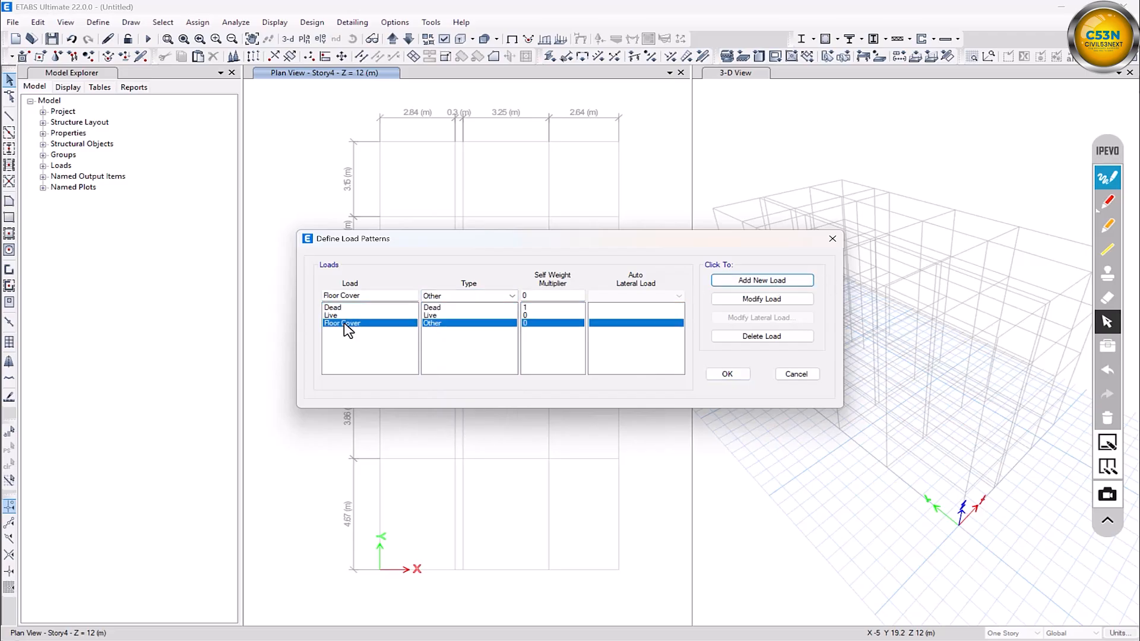
# Step: Add a load pattern named Wllas of type Other with a self weight multiplier of 0, and accept the load patterns
pyautogui.moveTo(364, 295); pyautogui.dragTo(307, 304)
pyautogui.write('Wllas')
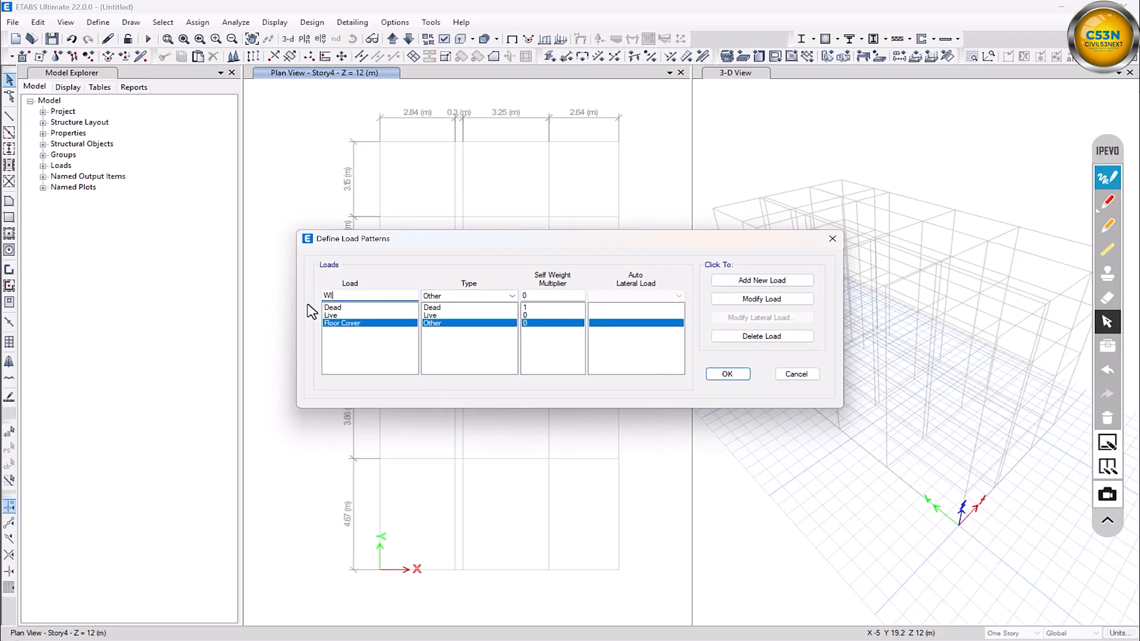
pyautogui.click(762, 280)
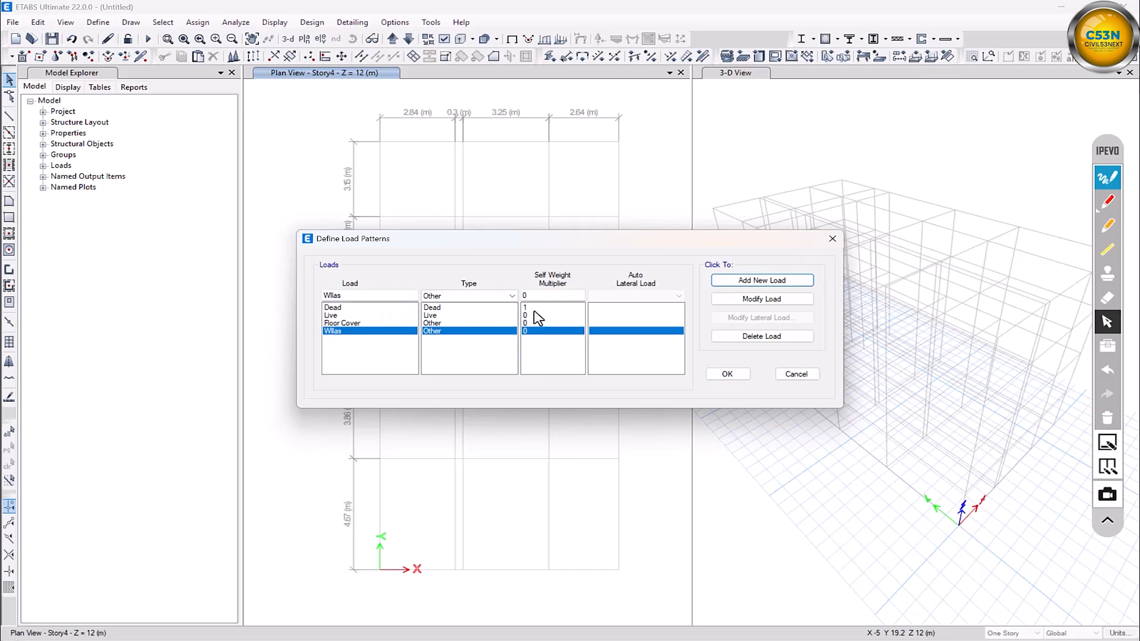
pyautogui.click(728, 375)
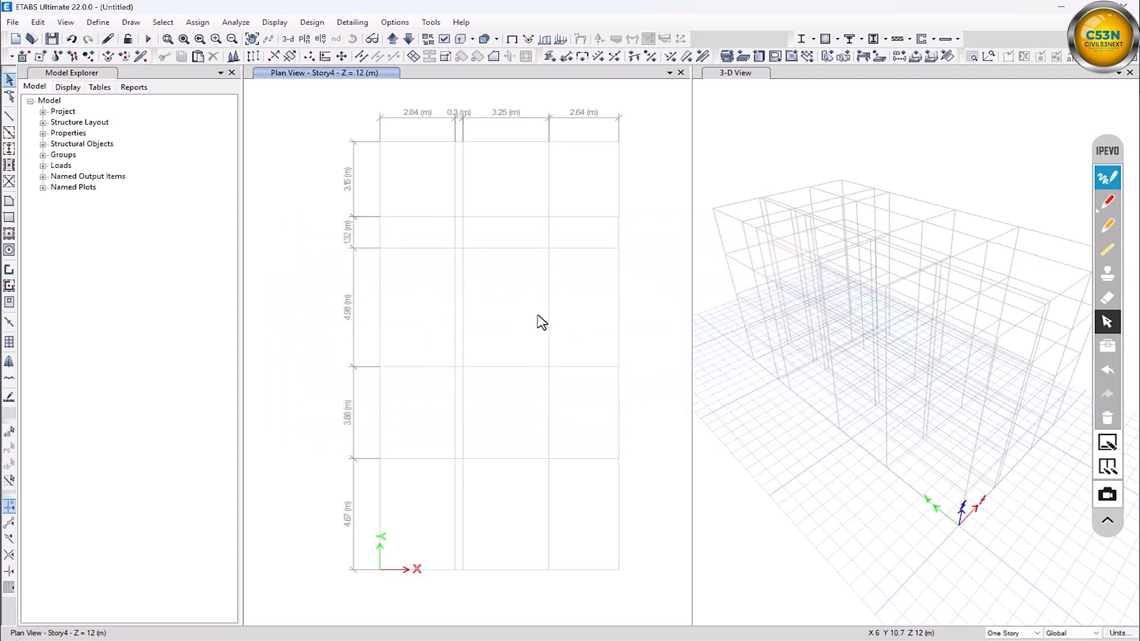
# Step: Start a Linear Add load combination named Ultimat and add three more load rows to it
pyautogui.click(99, 24)
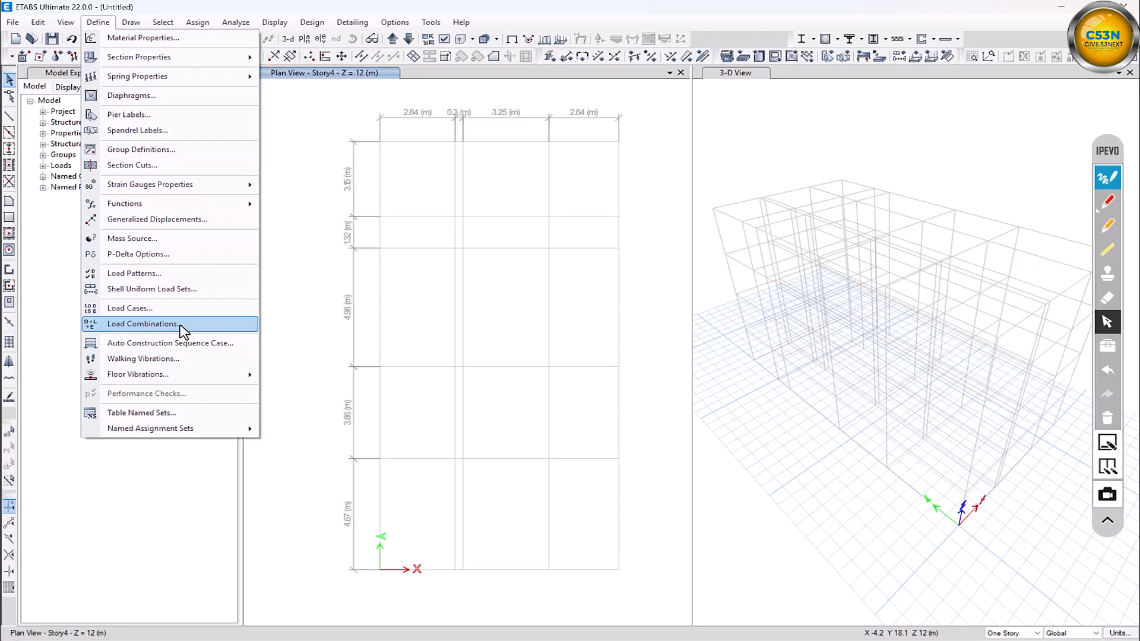
pyautogui.click(181, 326)
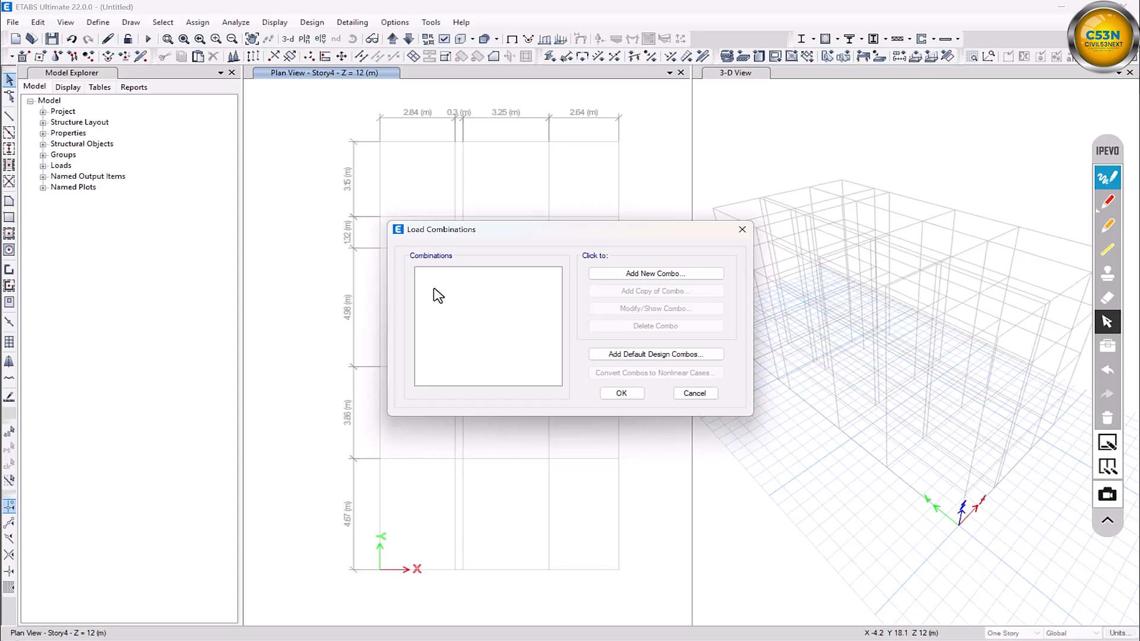
pyautogui.click(656, 274)
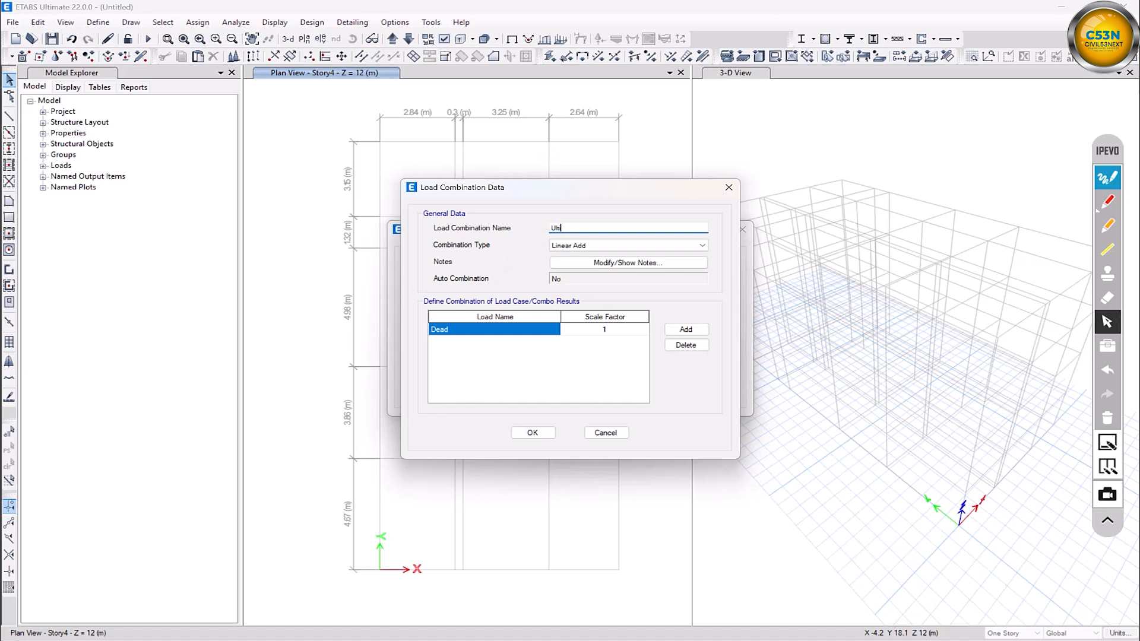
pyautogui.click(686, 329)
pyautogui.click(686, 329)
pyautogui.click(686, 329)
# Step: Set the second, third and fourth loads of the combination to Wllas, Floor Cover and Live
pyautogui.click(553, 341)
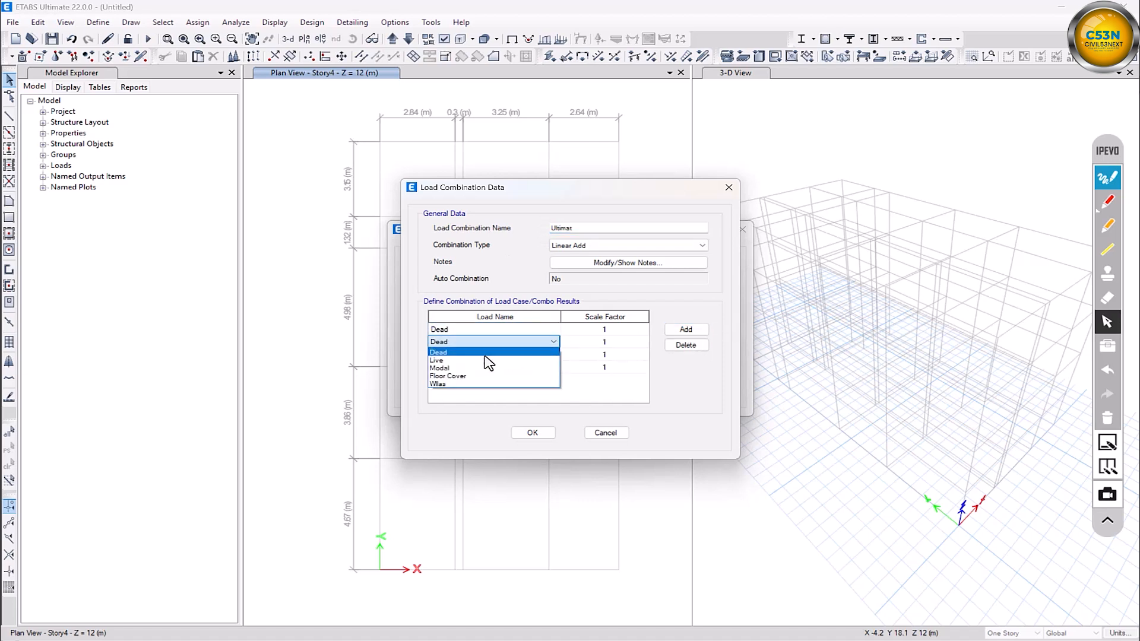
pyautogui.click(496, 384)
pyautogui.click(502, 355)
pyautogui.click(484, 389)
pyautogui.click(482, 368)
pyautogui.click(483, 369)
pyautogui.click(490, 385)
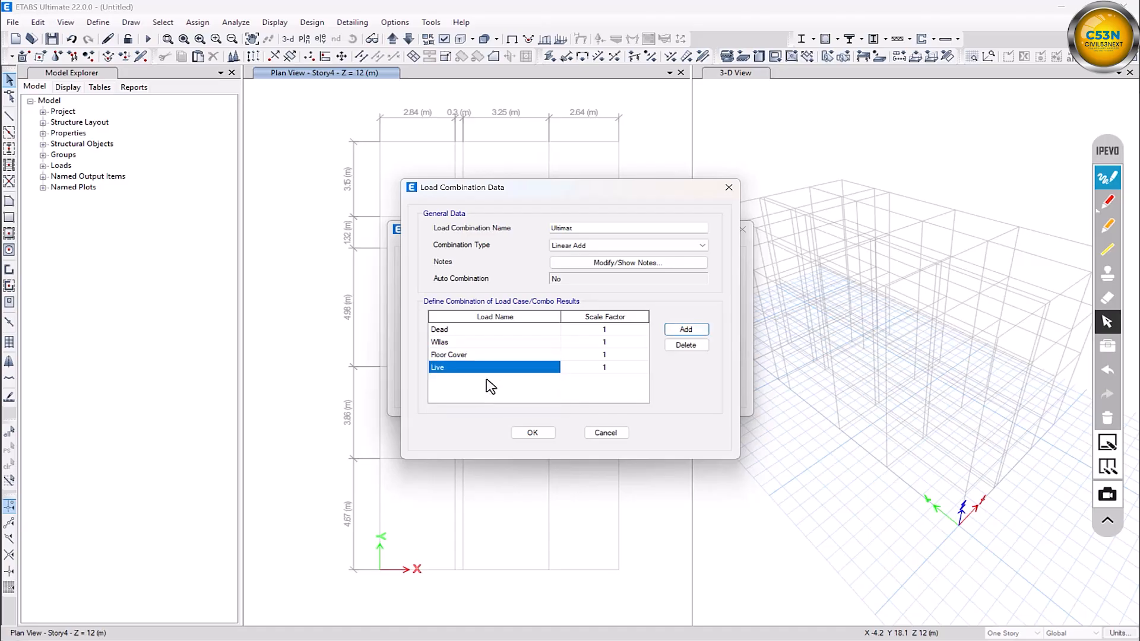
# Step: Set the scale factors of the combination's loads, with 1.4 for Dead and 1.6 for Live, and save the combination
pyautogui.click(604, 333)
pyautogui.click(606, 336)
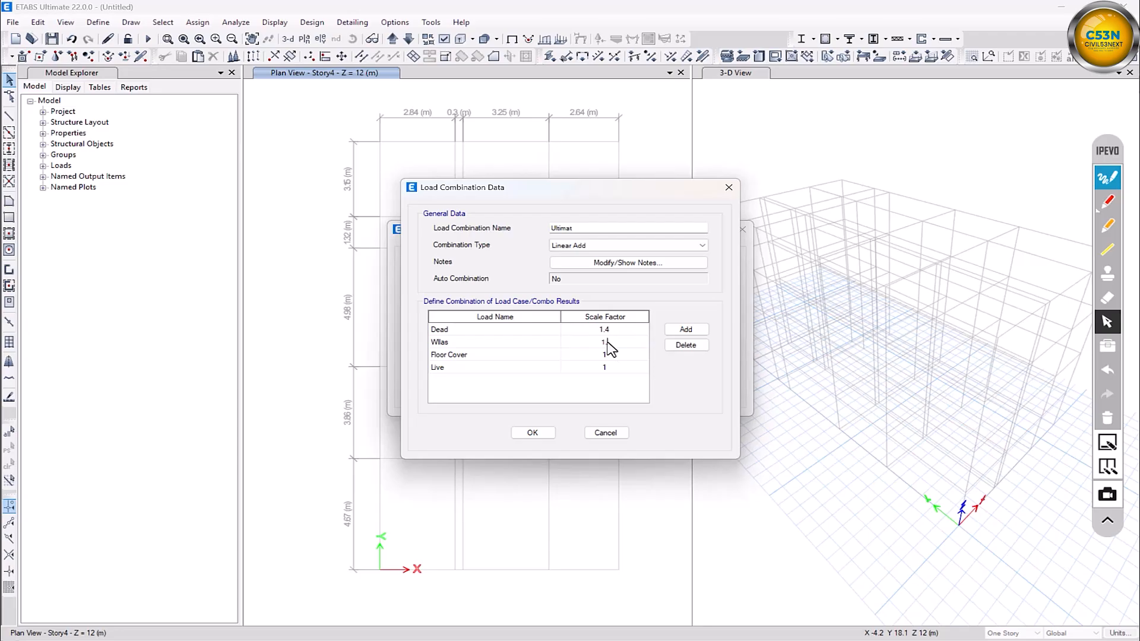
pyautogui.click(617, 356)
pyautogui.click(617, 356)
pyautogui.click(620, 369)
pyautogui.click(619, 368)
pyautogui.write('.6')
pyautogui.click(532, 433)
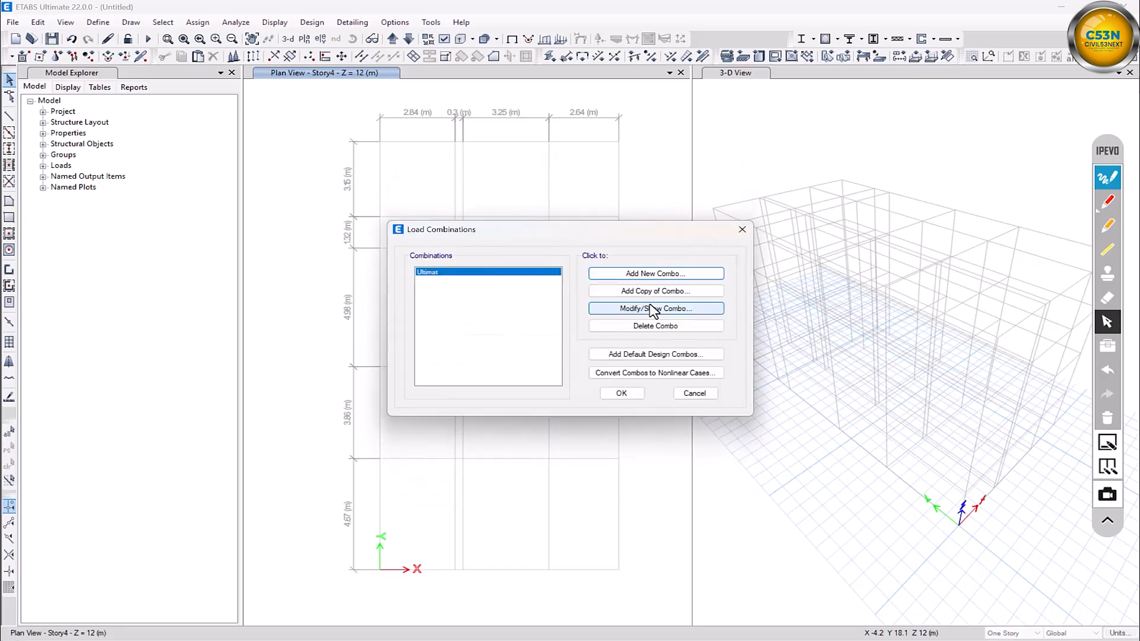
# Step: Rename the Ultimat load combination as Ultimate
pyautogui.click(653, 309)
pyautogui.click(579, 229)
pyautogui.write('e')
pyautogui.click(526, 432)
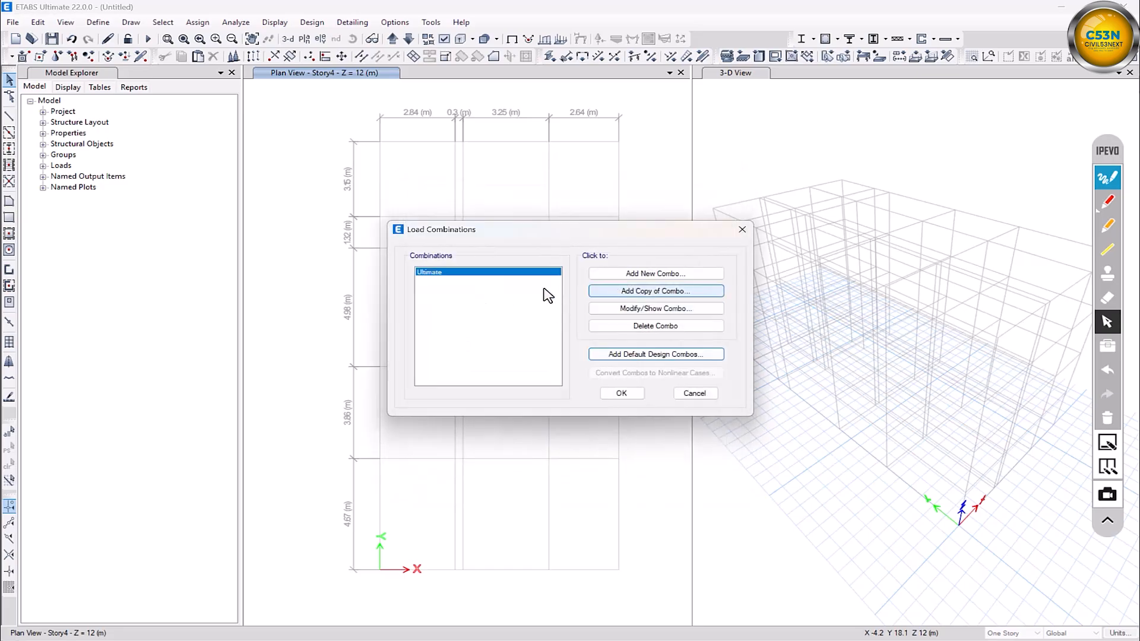
# Step: Add a load combination named Working with four load cases at a scale factor of 1, and accept the combinations
pyautogui.click(618, 276)
pyautogui.moveTo(585, 228); pyautogui.dragTo(540, 234)
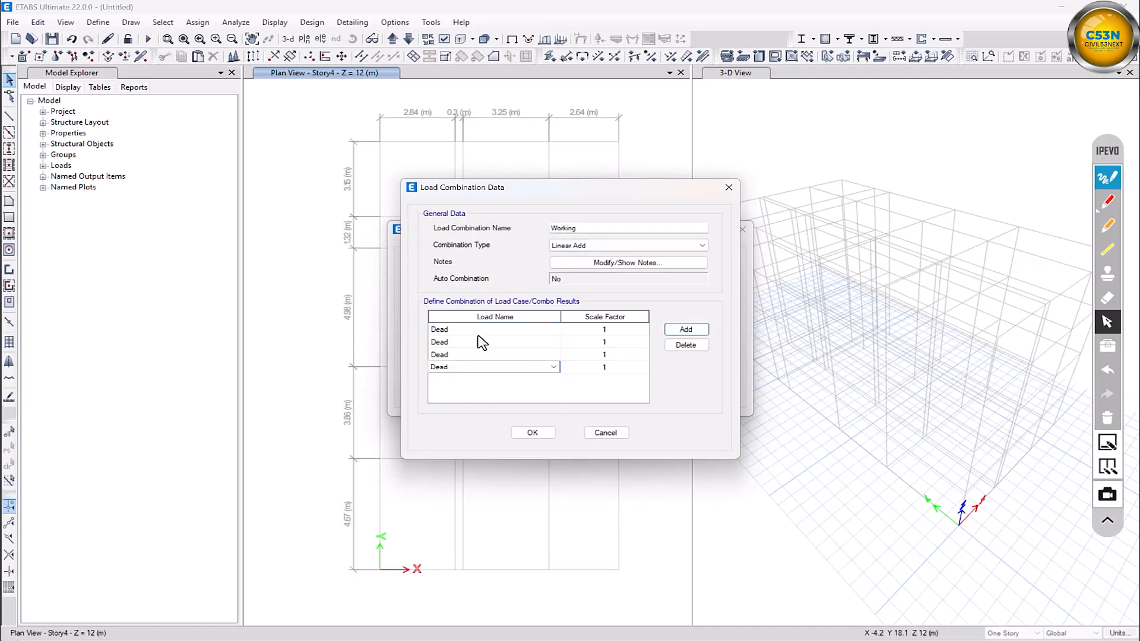
pyautogui.click(479, 343)
pyautogui.click(496, 344)
pyautogui.click(488, 369)
pyautogui.click(483, 355)
pyautogui.click(473, 395)
pyautogui.click(479, 367)
pyautogui.click(483, 370)
pyautogui.click(473, 418)
pyautogui.click(545, 433)
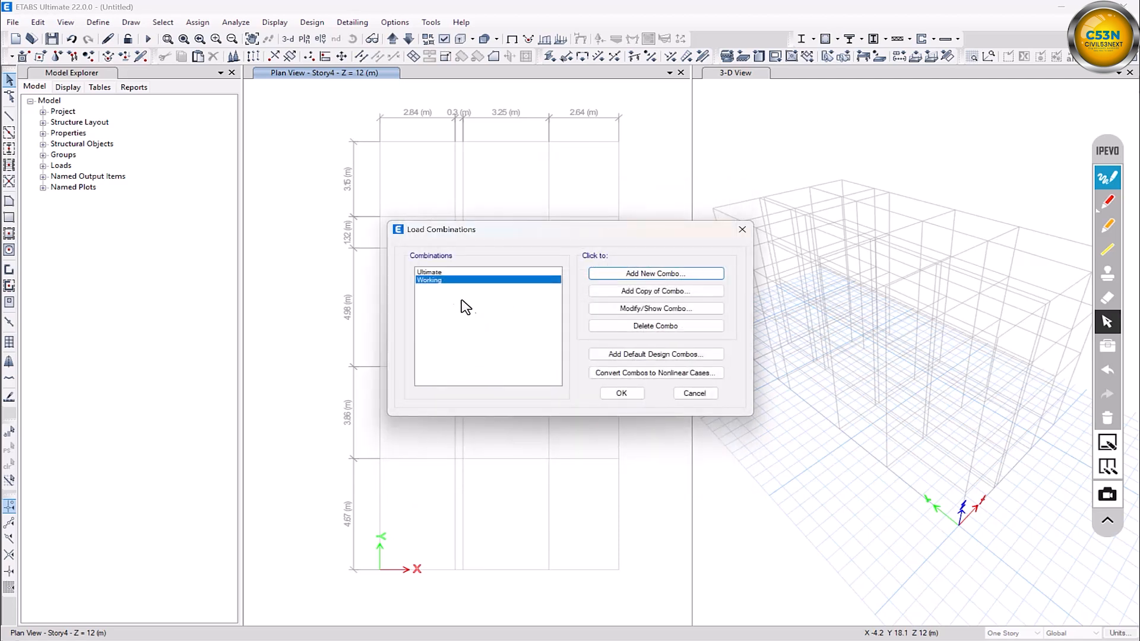
pyautogui.click(622, 394)
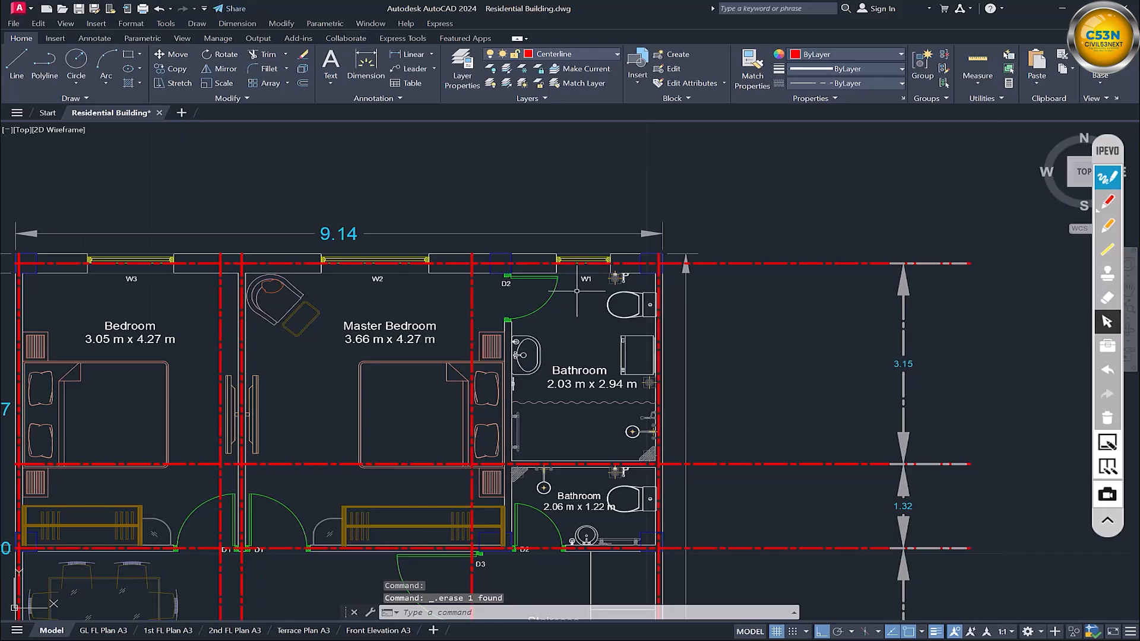
# Step: In AutoCAD, turn off the furniture, fixture, room label and overall dimension layers of the plan, keeping the Centerline layer on
pyautogui.moveTo(516, 336); pyautogui.dragTo(552, 313, button='middle')
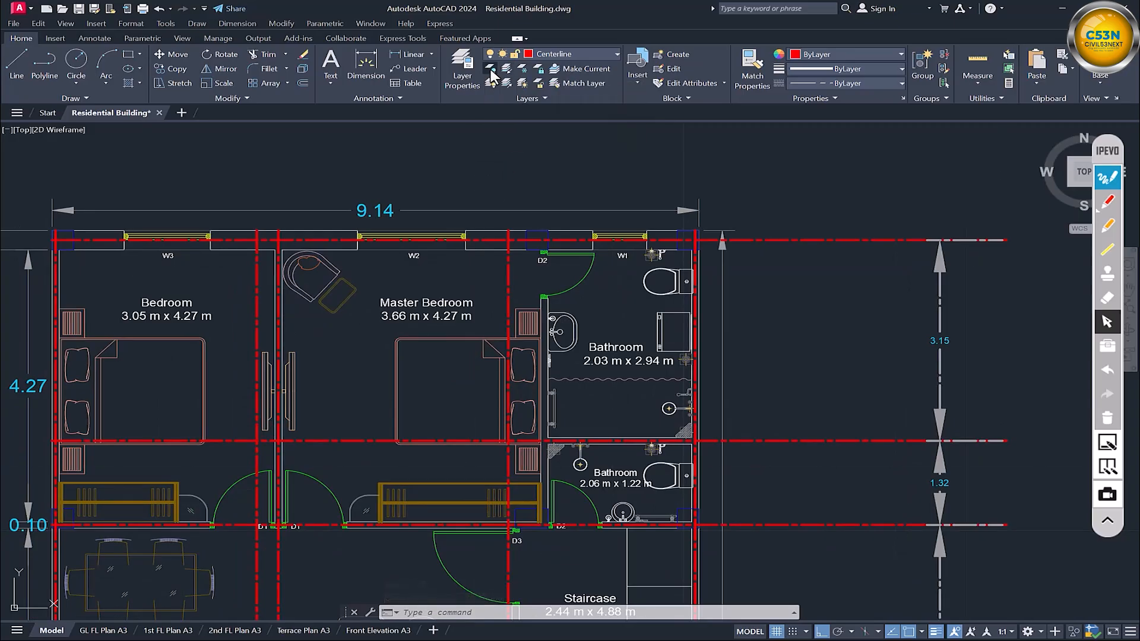
pyautogui.click(490, 69)
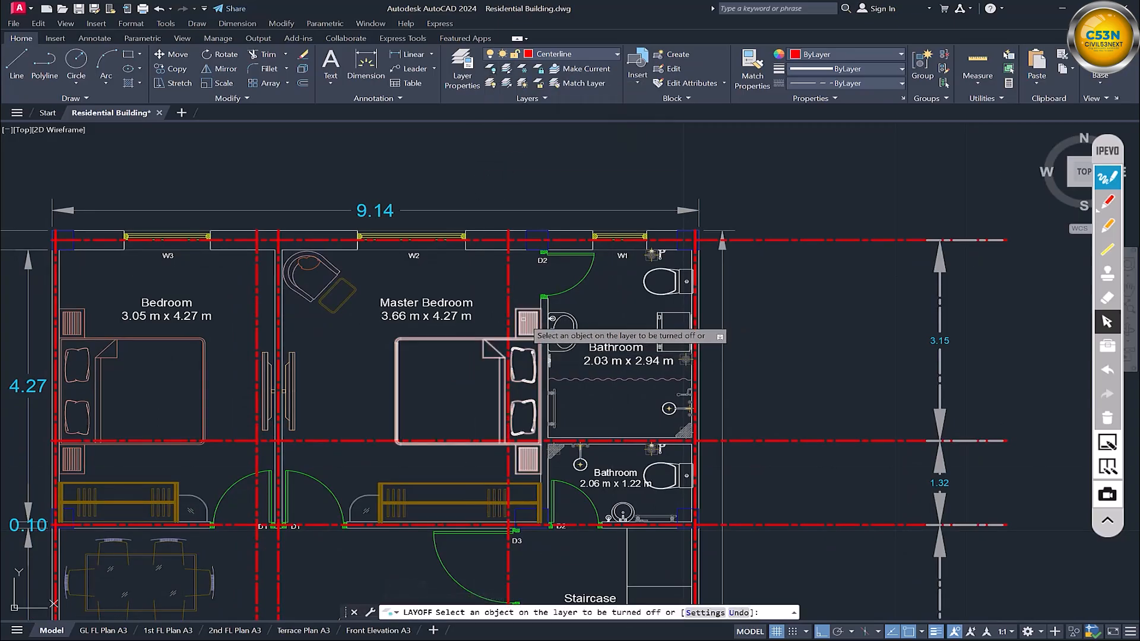
pyautogui.click(492, 70)
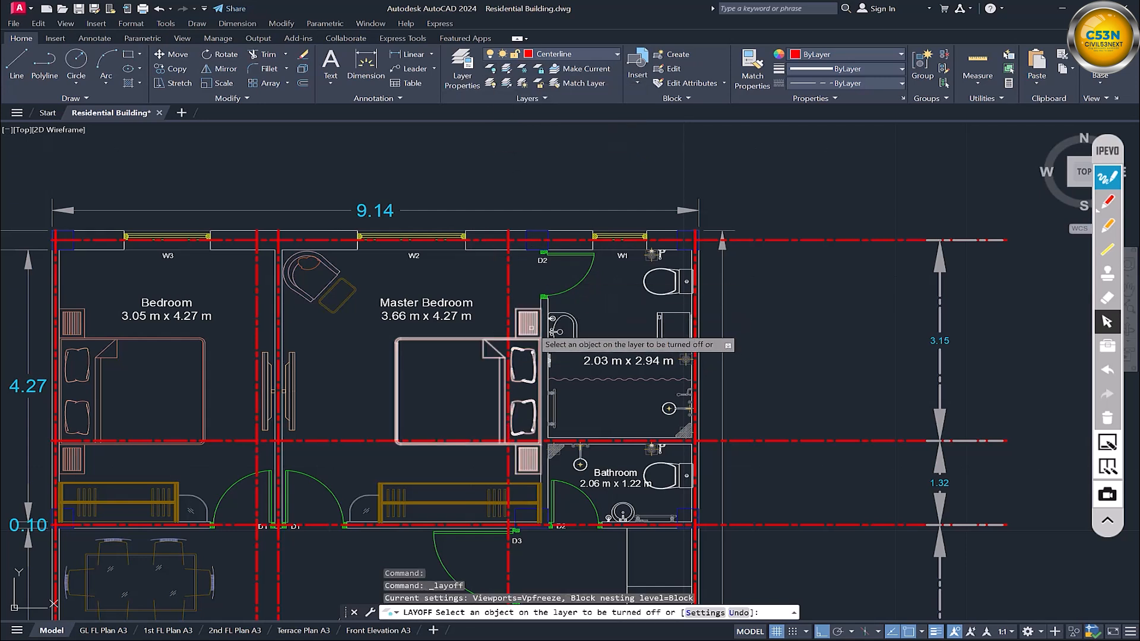
pyautogui.click(533, 328)
pyautogui.click(631, 338)
pyautogui.scroll(-3, 742, 283)
pyautogui.moveTo(743, 283); pyautogui.dragTo(621, 336, button='middle')
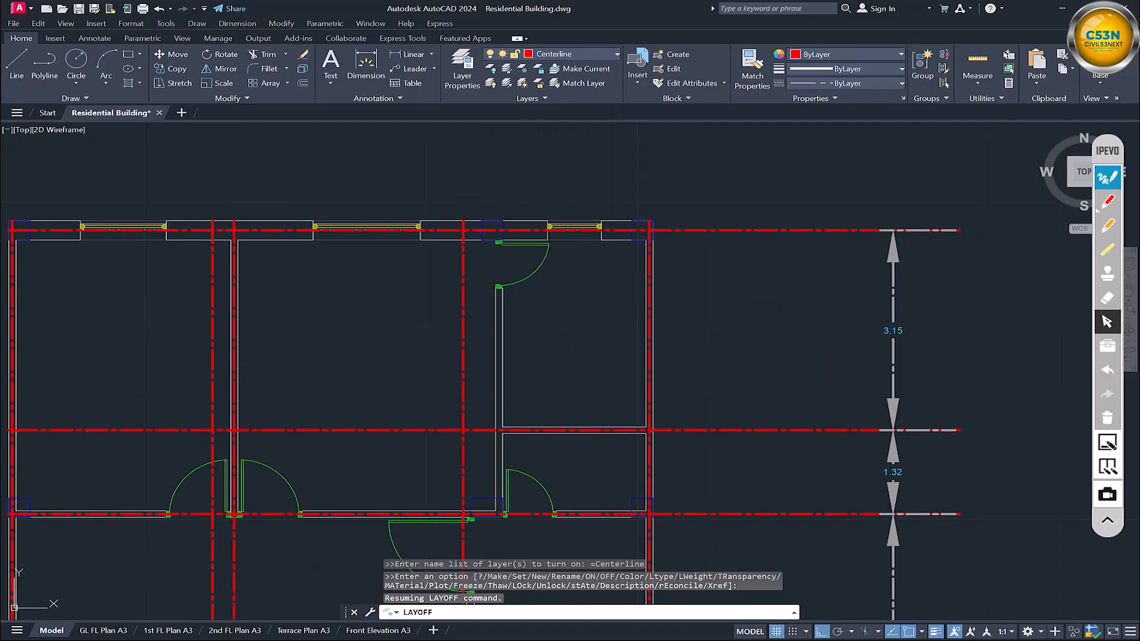
pyautogui.press('Escape')
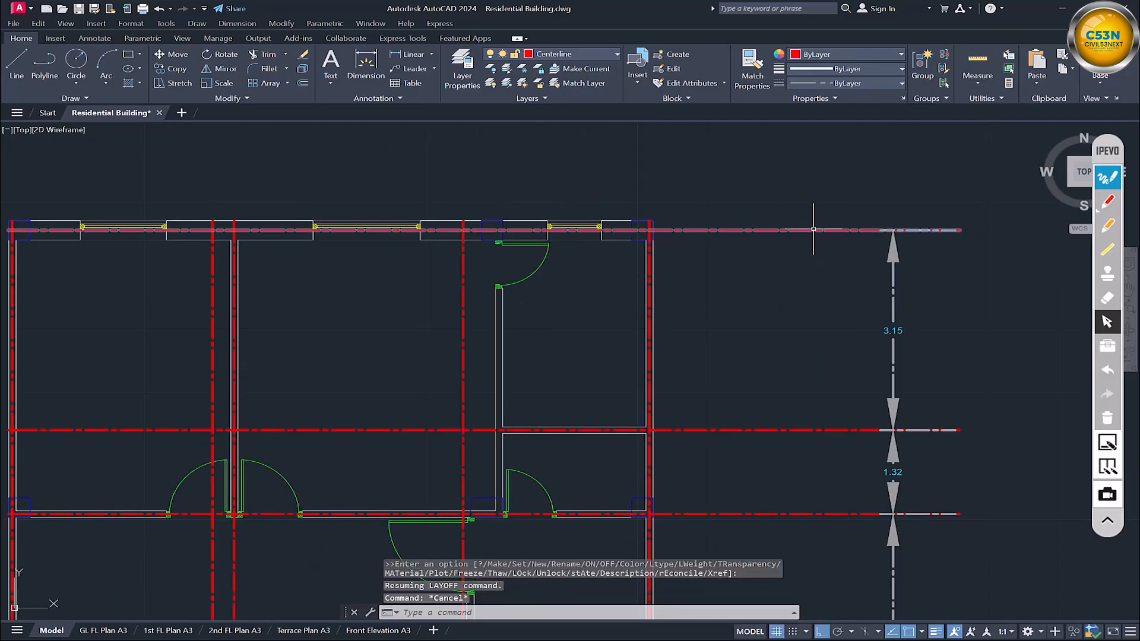
# Step: Dimension the sides of the corner column and the neighbouring column on the plan's upper wall
pyautogui.scroll(4, 730, 228)
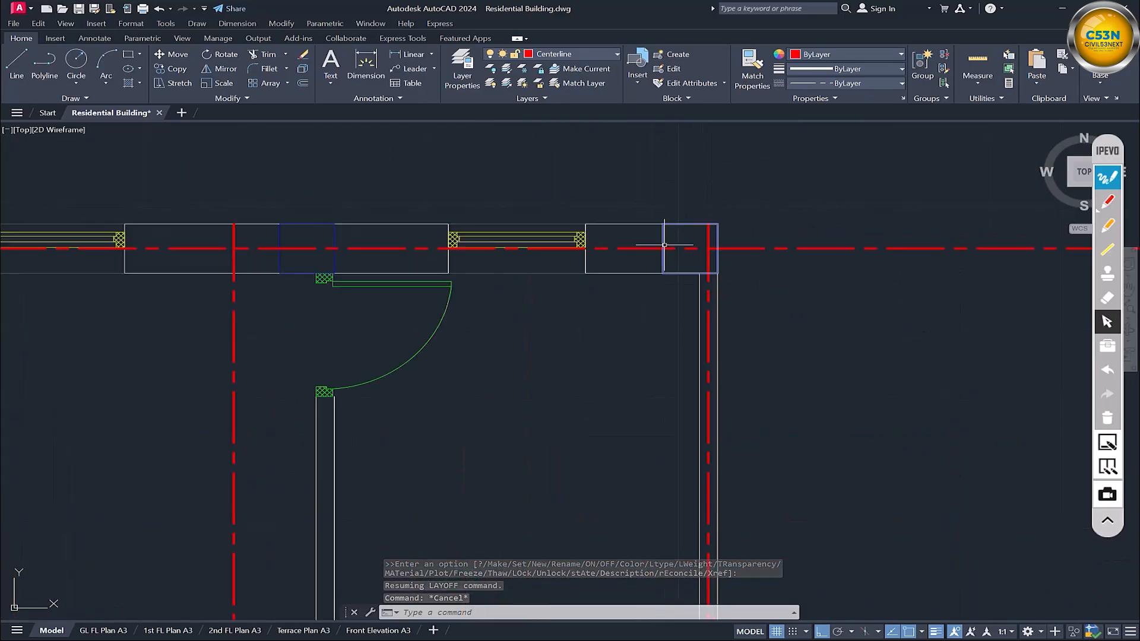
pyautogui.click(366, 76)
pyautogui.click(717, 224)
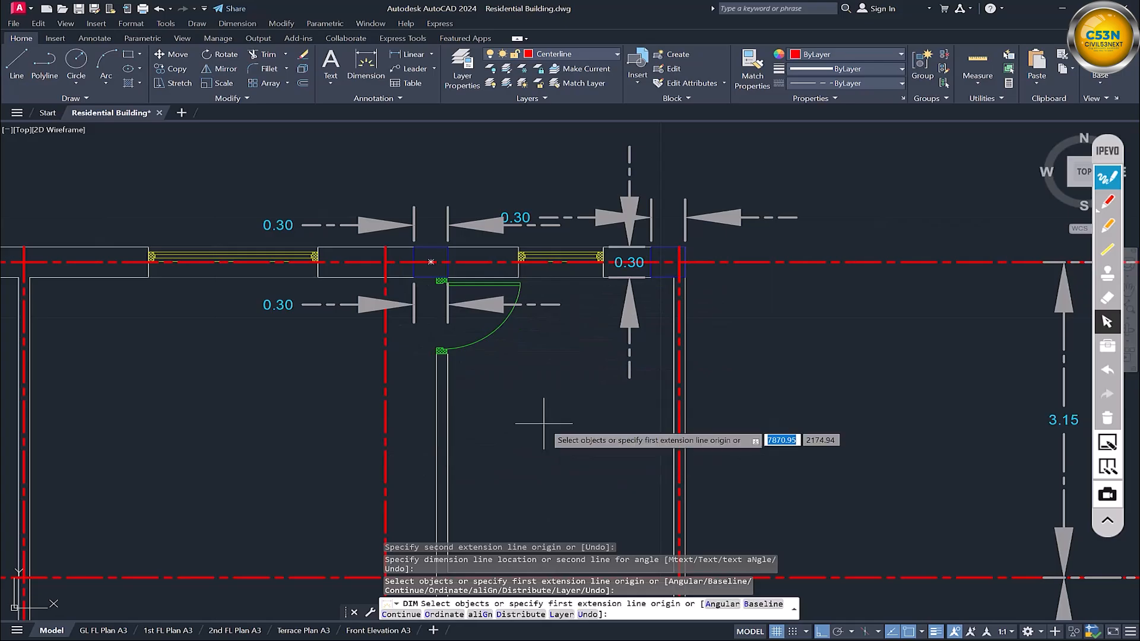
pyautogui.press('Return')
# Step: Erase the column dimensions on the plan's upper wall
pyautogui.moveTo(540, 218); pyautogui.dragTo(456, 224)
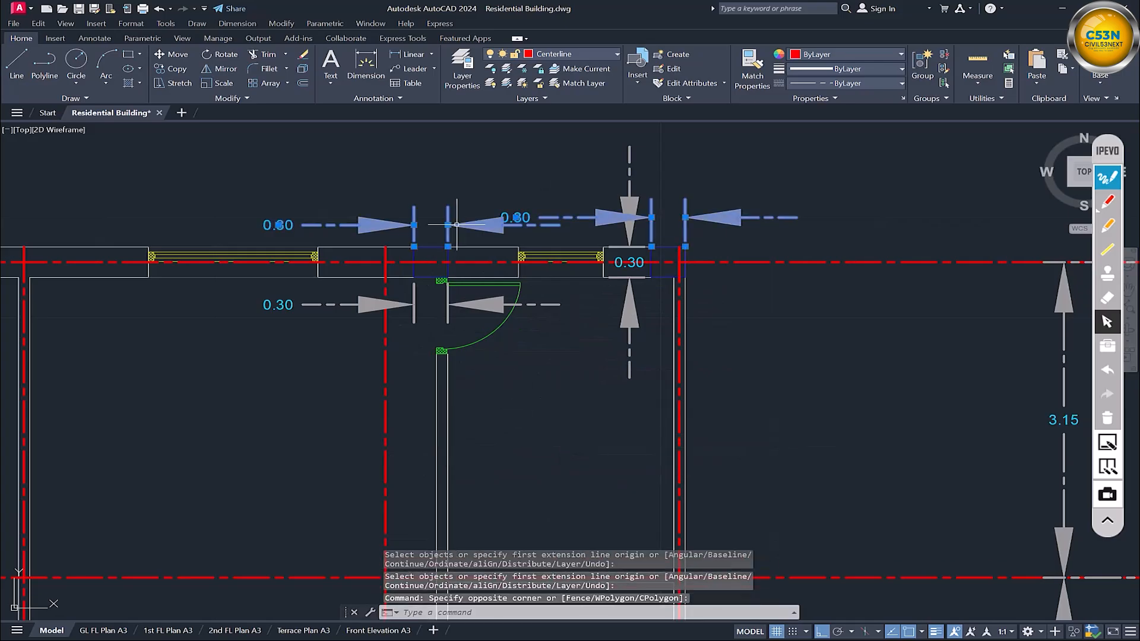
pyautogui.press('Delete')
pyautogui.click(362, 305)
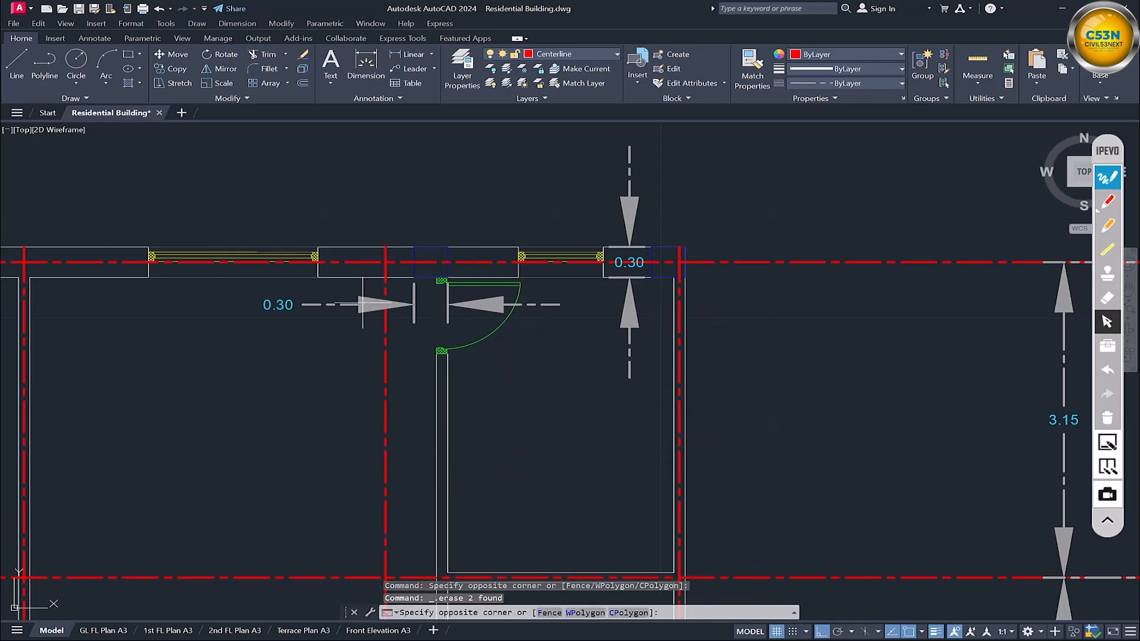
pyautogui.click(309, 320)
pyautogui.press('Delete')
pyautogui.scroll(-4, 659, 344)
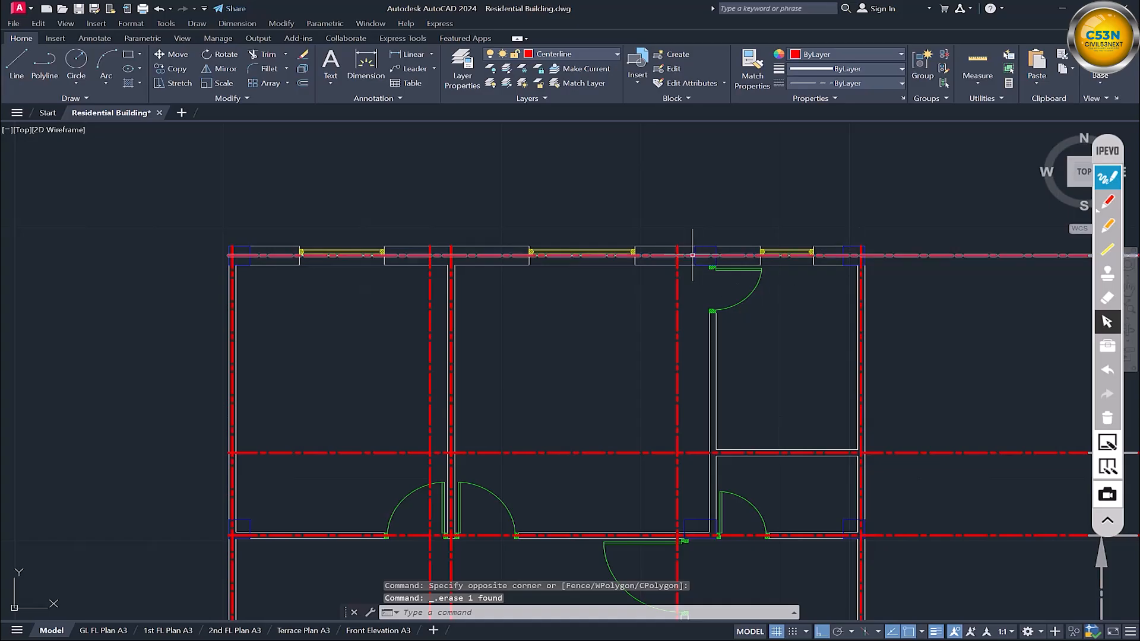
pyautogui.moveTo(453, 275); pyautogui.dragTo(503, 271, button='middle')
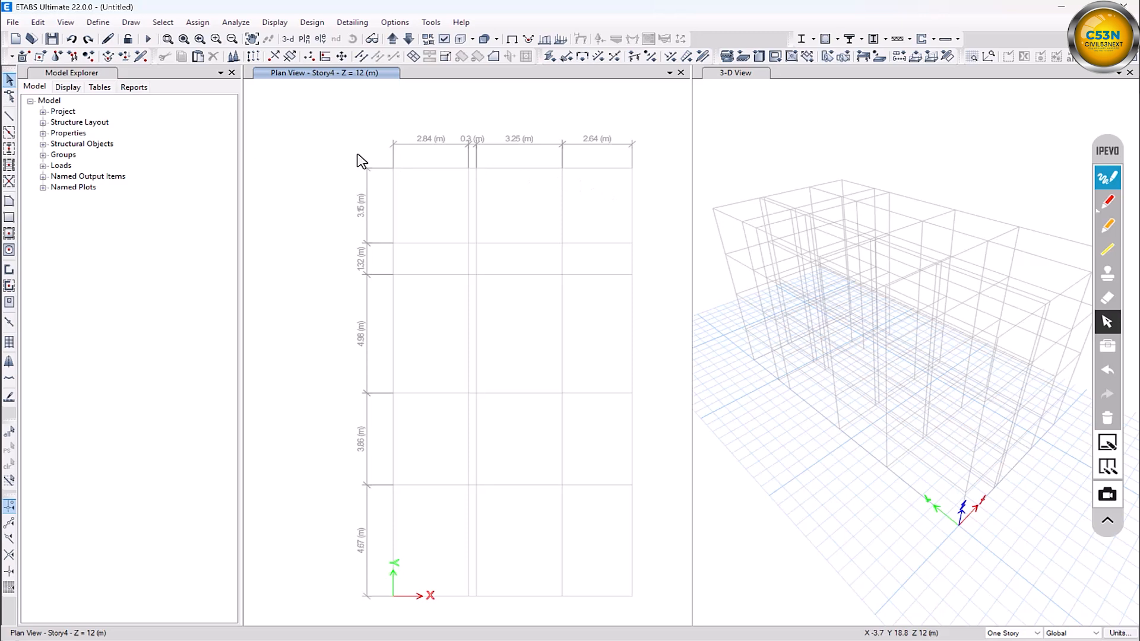
# Step: In ETABS, start quick column drawing in plan with the C1 30 x 30 cm section
pyautogui.click(9, 149)
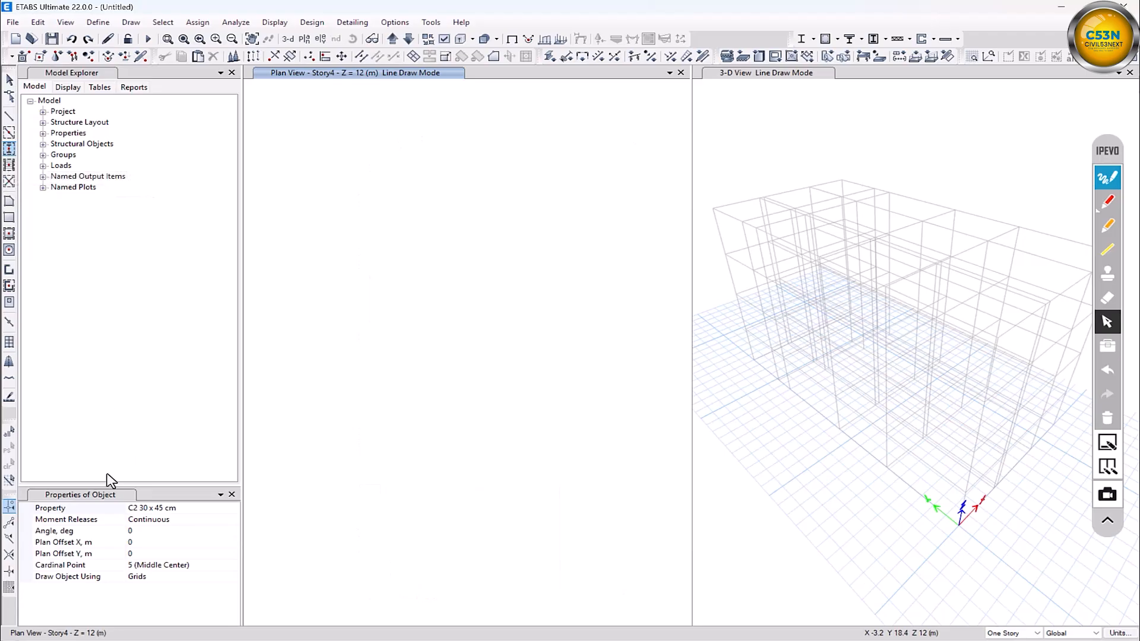
pyautogui.click(234, 509)
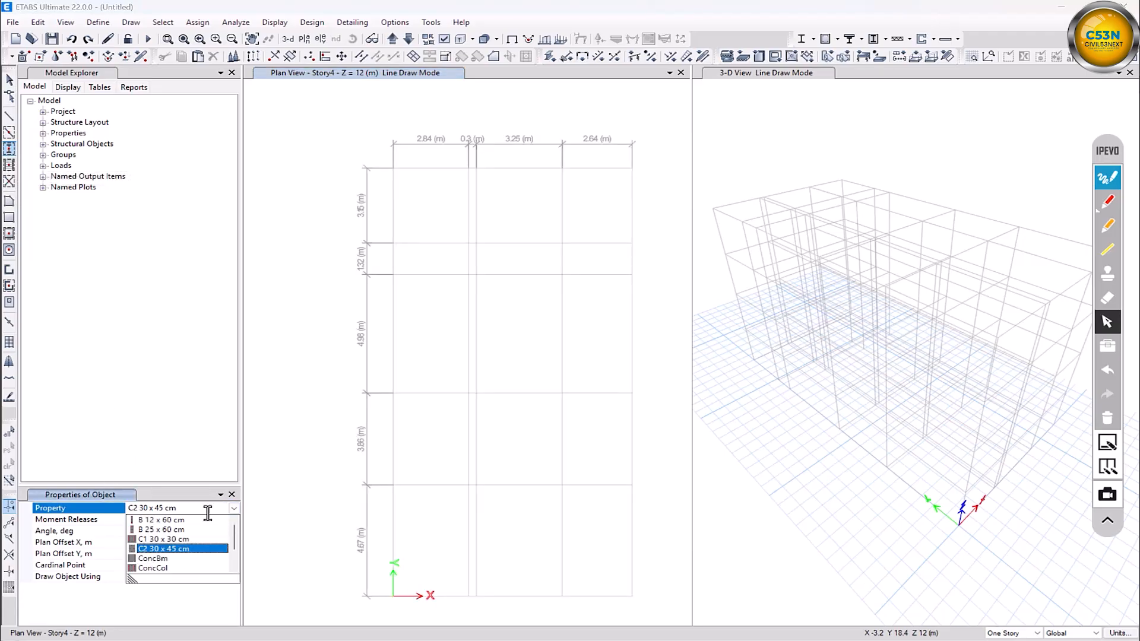
pyautogui.click(181, 550)
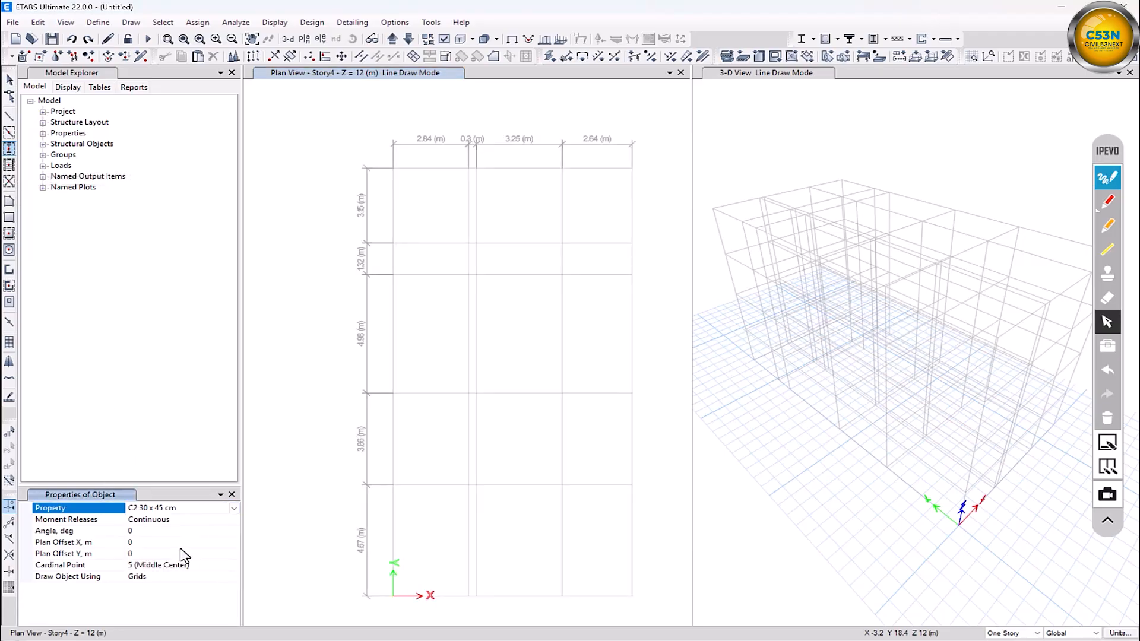
pyautogui.click(229, 510)
pyautogui.click(162, 540)
pyautogui.scroll(1, 639, 169)
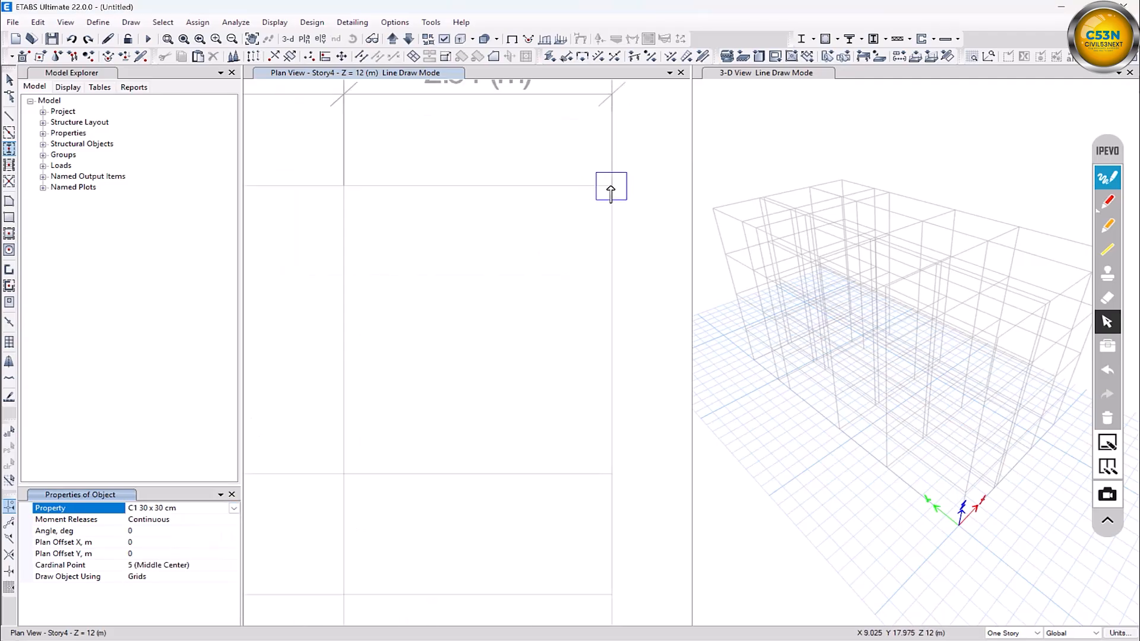
pyautogui.scroll(1, 612, 185)
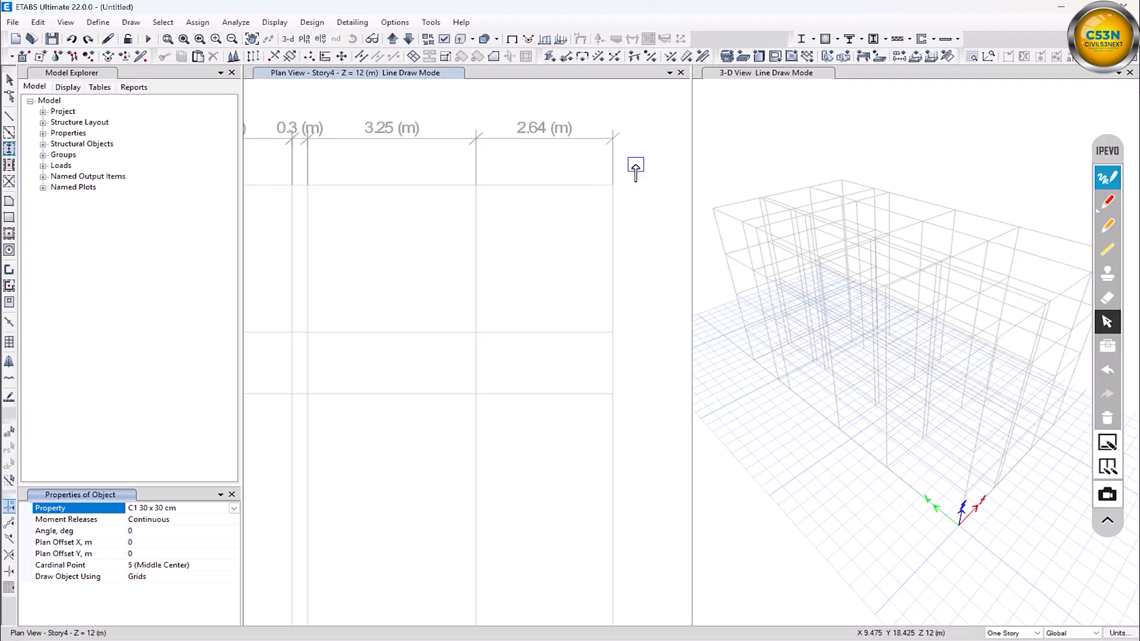
pyautogui.click(630, 174)
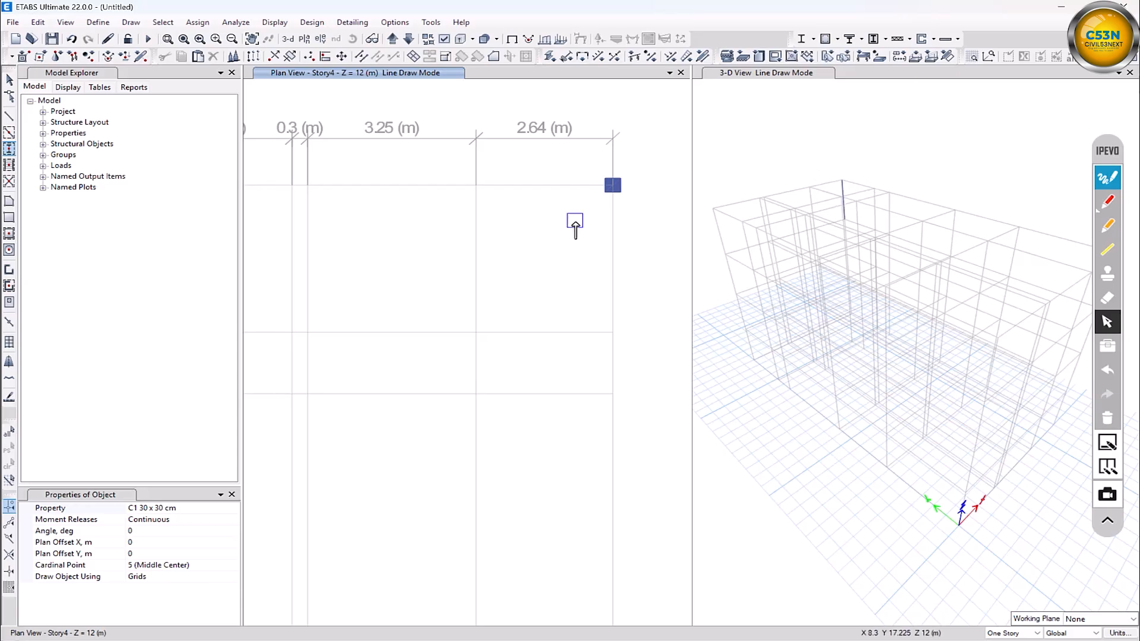
pyautogui.hotkey('ctrl', 'z')
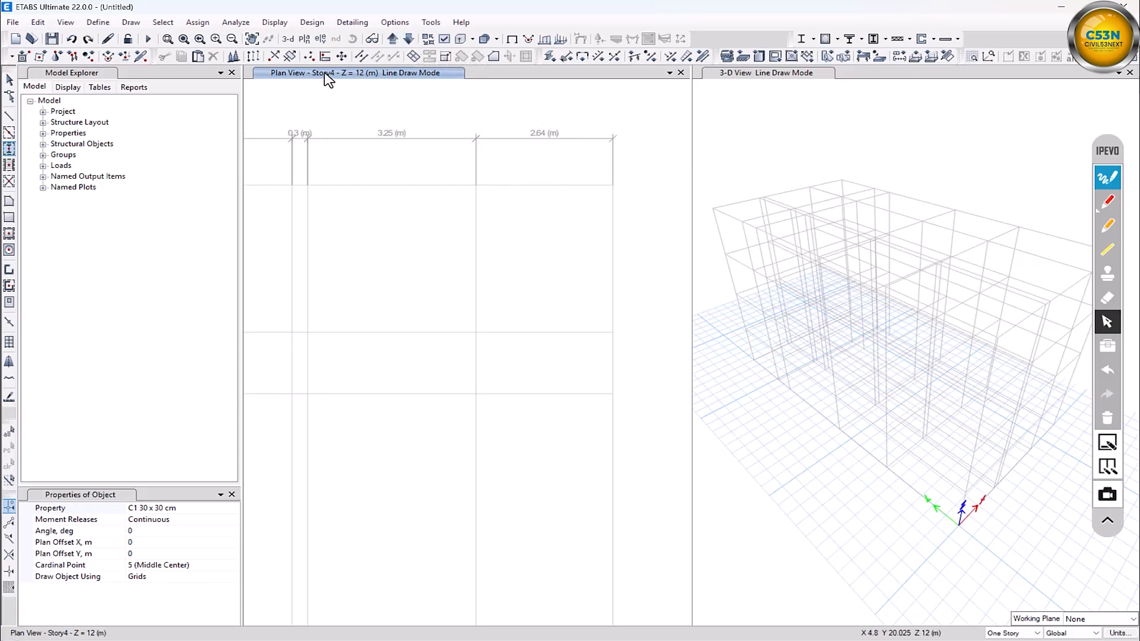
# Step: Switch the plan to Story1 and place C1 columns at both ends of the uppermost grid line and at its 2.64 m bay line
pyautogui.doubleClick(408, 39)
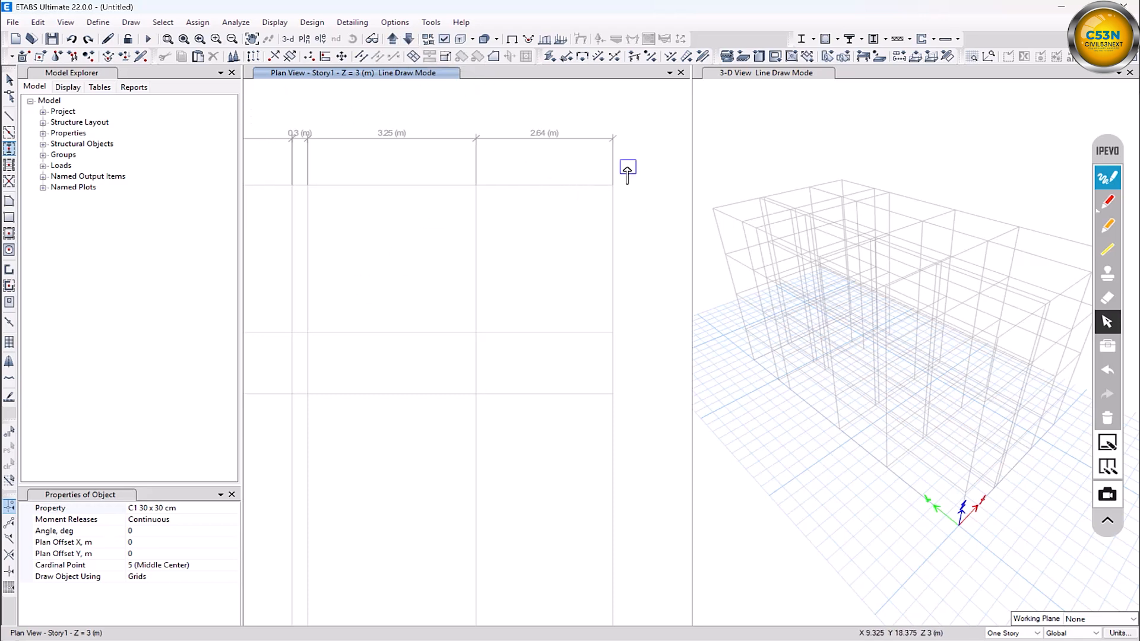
pyautogui.click(612, 185)
pyautogui.moveTo(491, 273); pyautogui.dragTo(638, 277, button='middle')
pyautogui.scroll(-2, 617, 250)
pyautogui.click(601, 226)
pyautogui.click(415, 242)
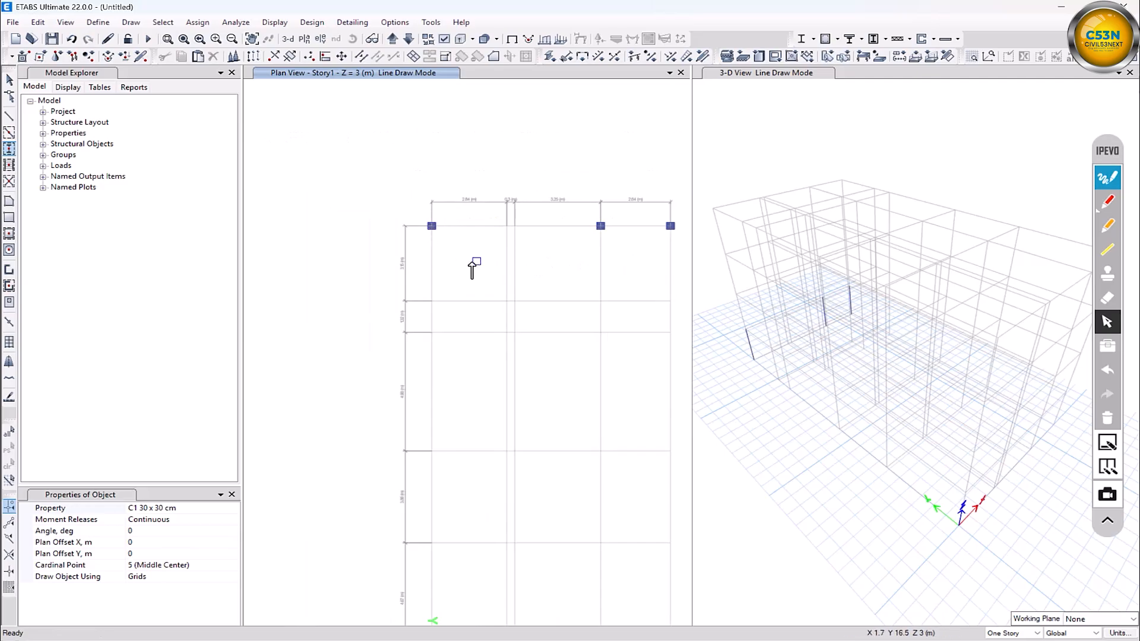
# Step: Switch to AutoCAD and examine the column locations along the middle and lower centerlines of the plan
pyautogui.moveTo(474, 262); pyautogui.dragTo(409, 221, button='middle')
pyautogui.moveTo(437, 261); pyautogui.dragTo(440, 211, button='middle')
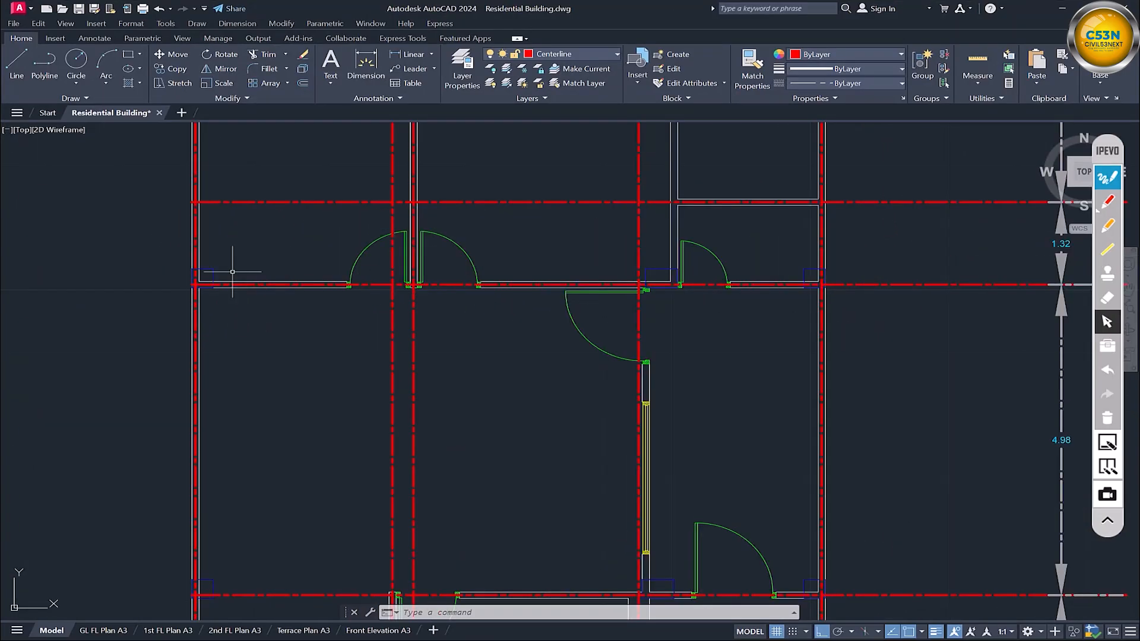
pyautogui.scroll(-2, 234, 260)
pyautogui.scroll(4, 655, 358)
pyautogui.scroll(-4, 655, 358)
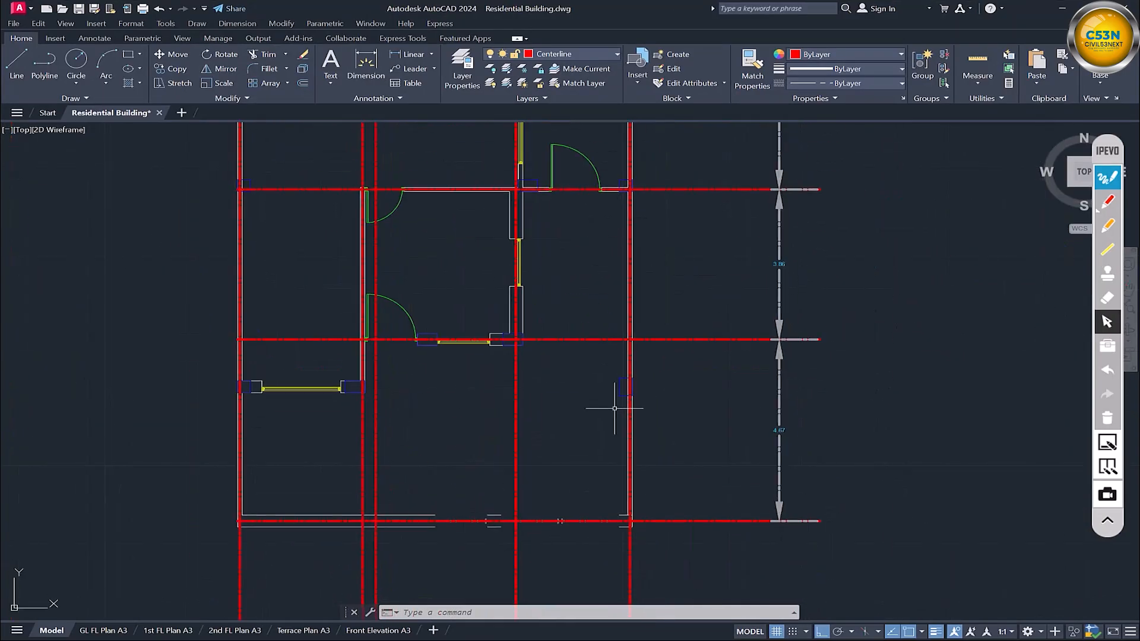
pyautogui.scroll(1, 458, 427)
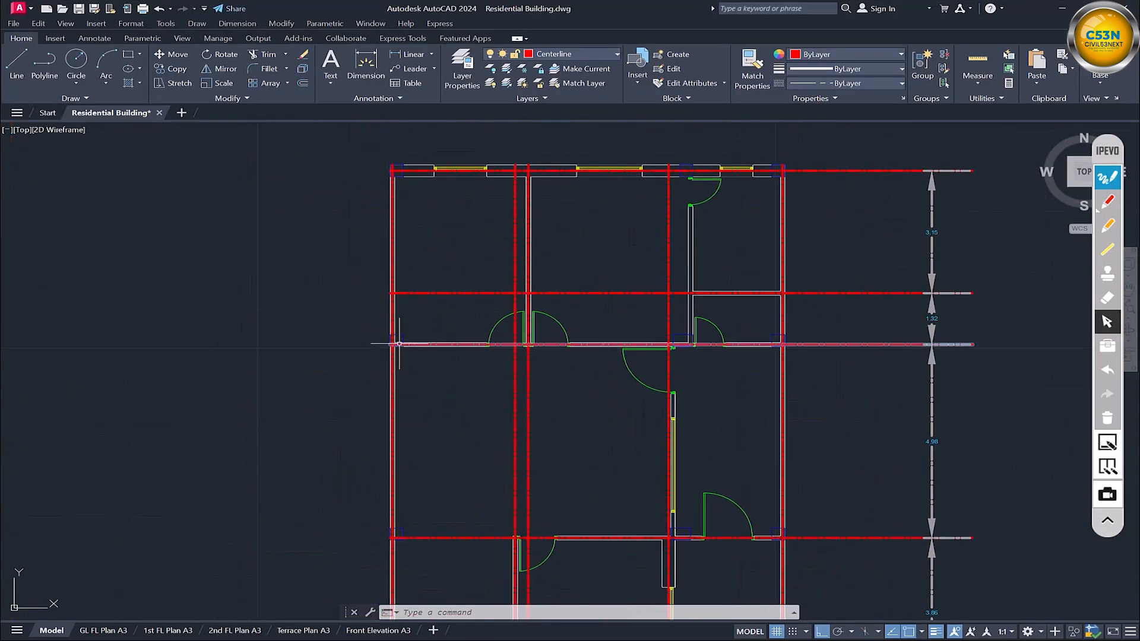
pyautogui.moveTo(415, 394); pyautogui.dragTo(400, 177, button='middle')
pyautogui.moveTo(383, 512); pyautogui.dragTo(177, 406, button='middle')
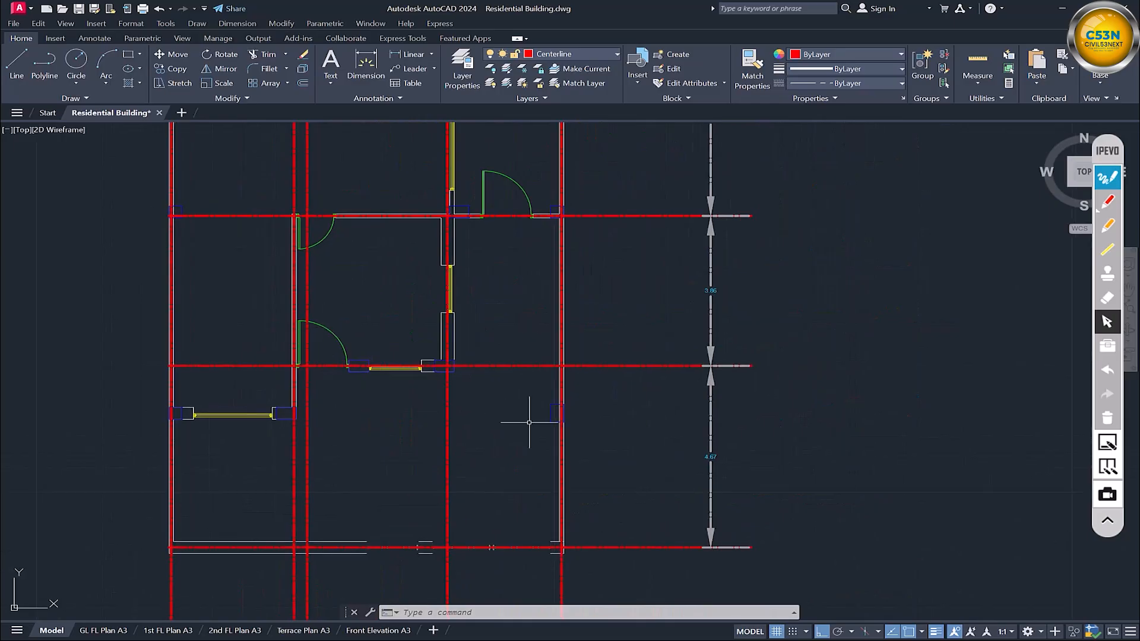
pyautogui.moveTo(532, 326); pyautogui.dragTo(596, 463, button='middle')
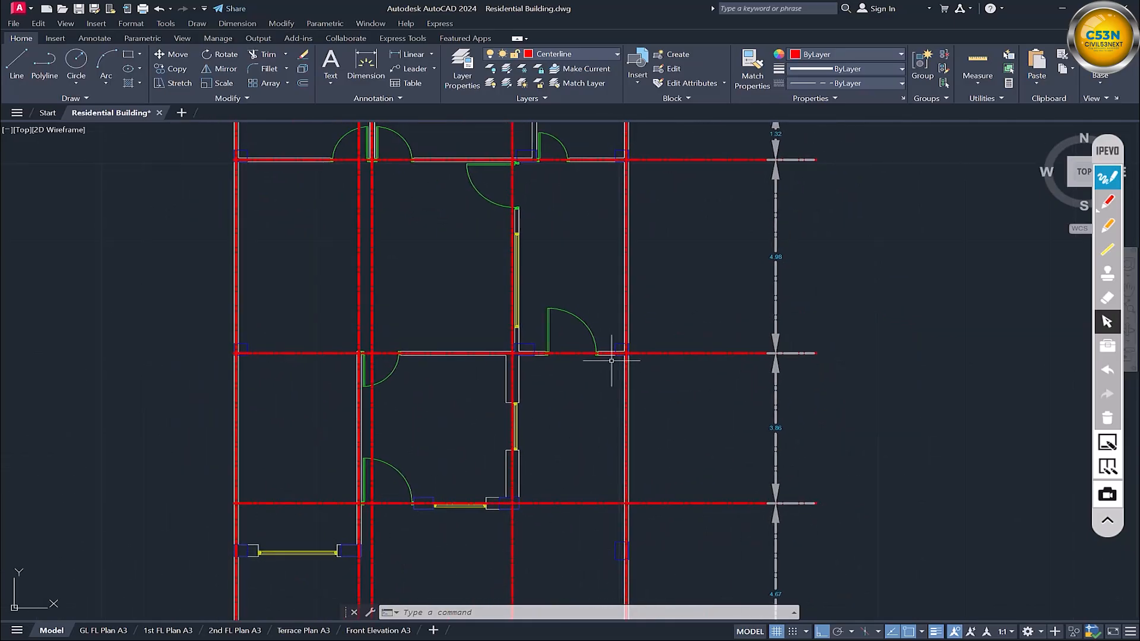
# Step: Back in ETABS, place C1 columns at three grid intersections on the plan's right edge and four on its left edge
pyautogui.hotkey('alt', 'Tab')
pyautogui.click(602, 239)
pyautogui.click(603, 357)
pyautogui.click(604, 449)
pyautogui.click(365, 448)
pyautogui.click(365, 356)
pyautogui.click(365, 206)
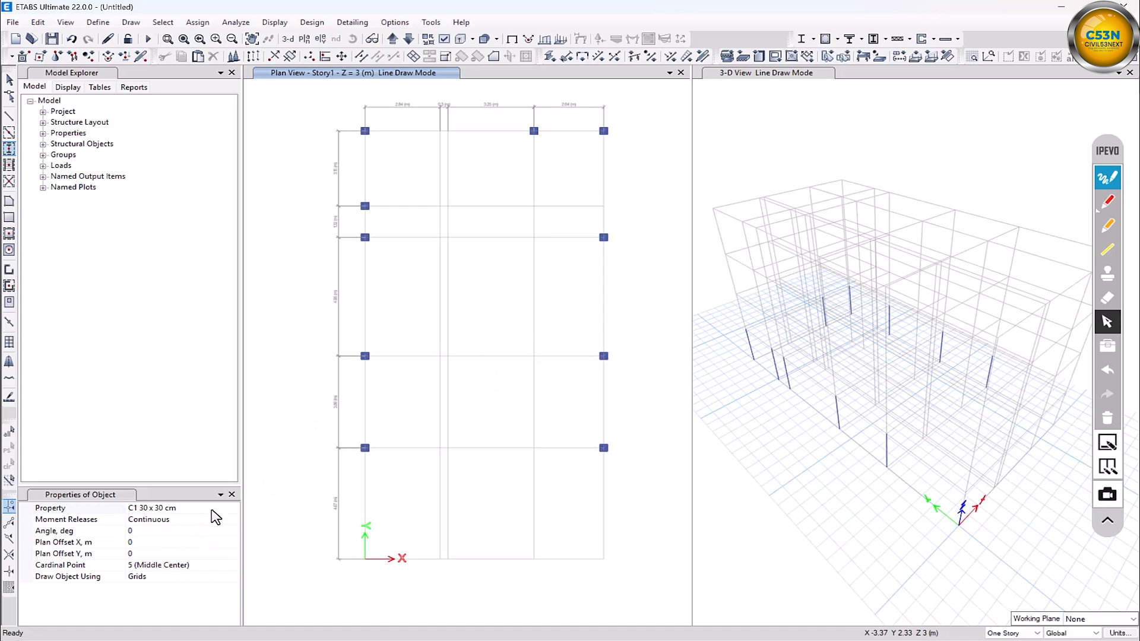
# Step: Place three C2 30 x 45 cm columns below the top row, on the interior grid line bounding the 2.64 m bay
pyautogui.click(233, 509)
pyautogui.click(234, 508)
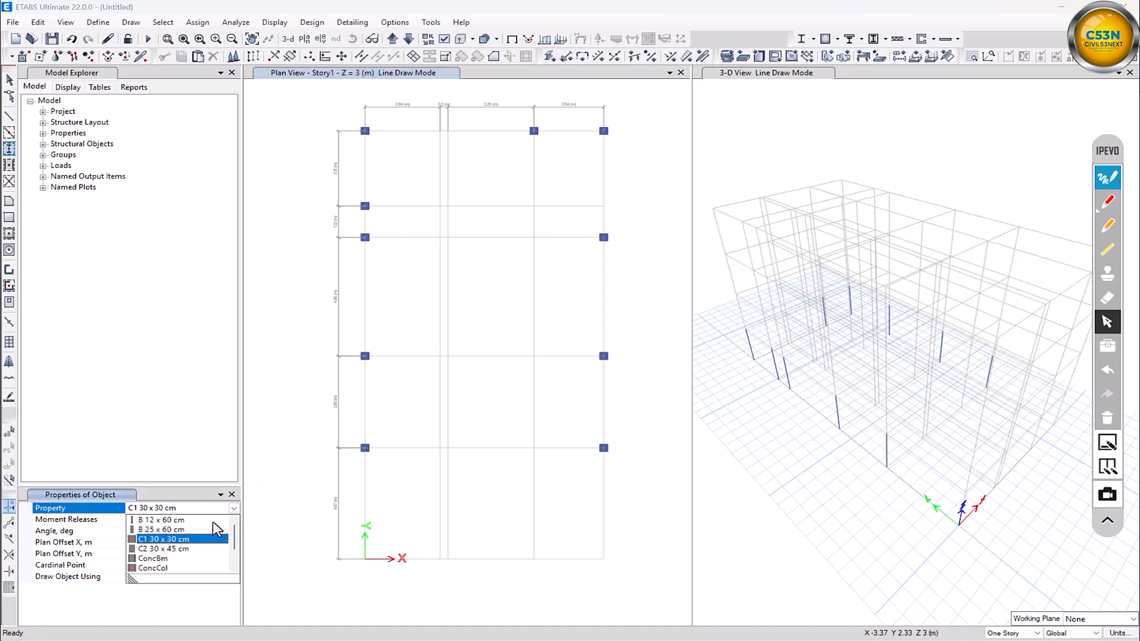
pyautogui.click(188, 550)
pyautogui.click(513, 382)
pyautogui.click(519, 471)
pyautogui.click(506, 270)
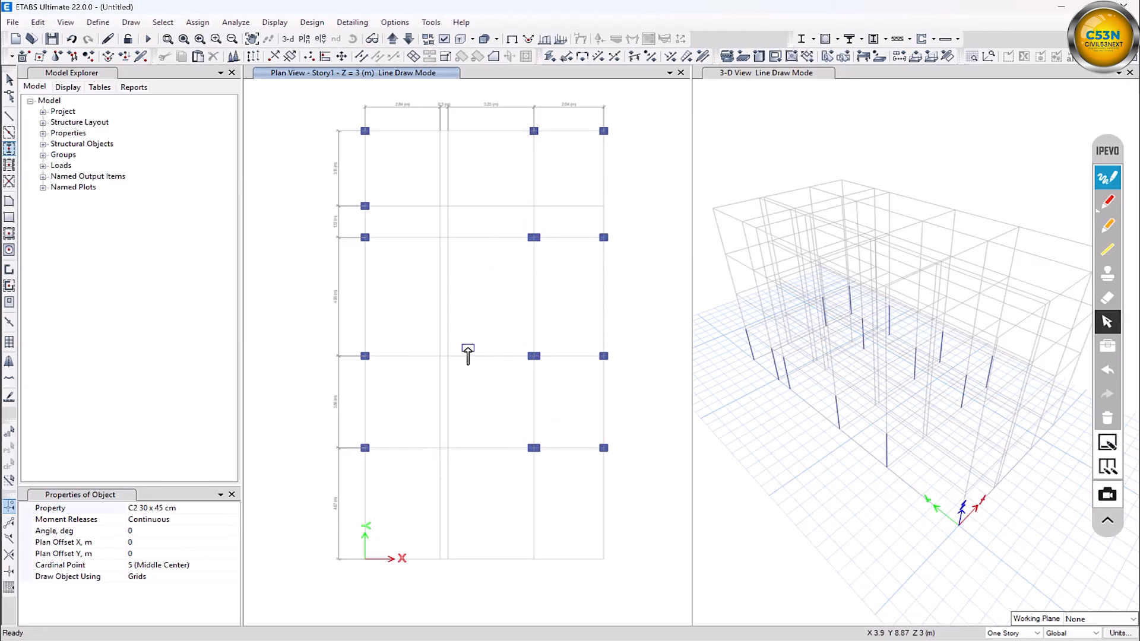
# Step: Place a C2 column on the right line of the 0.3 m bay, where the 4.98 m and 3.86 m bays meet, and stop drawing
pyautogui.scroll(4, 450, 148)
pyautogui.scroll(-2, 469, 203)
pyautogui.moveTo(478, 432); pyautogui.dragTo(484, 248, button='middle')
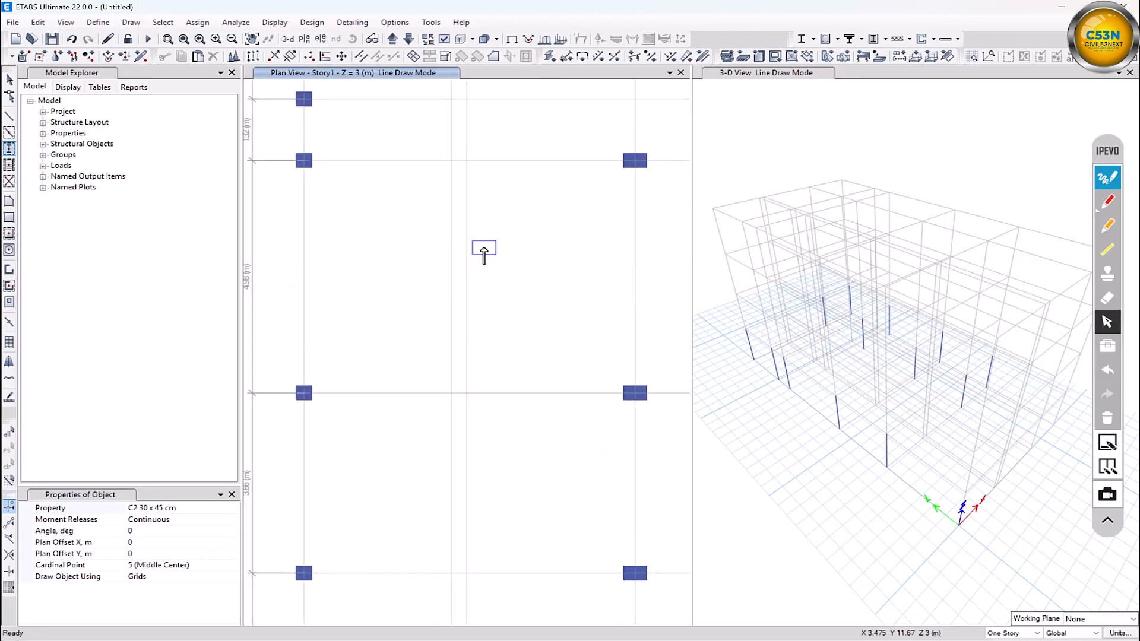
pyautogui.click(467, 397)
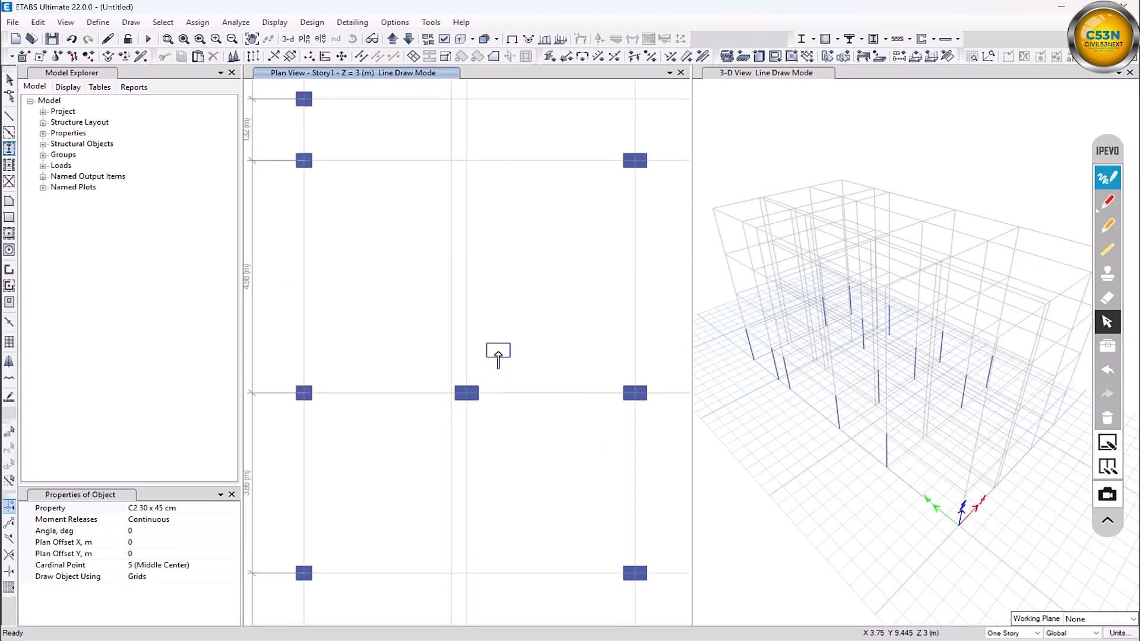
pyautogui.press('Escape')
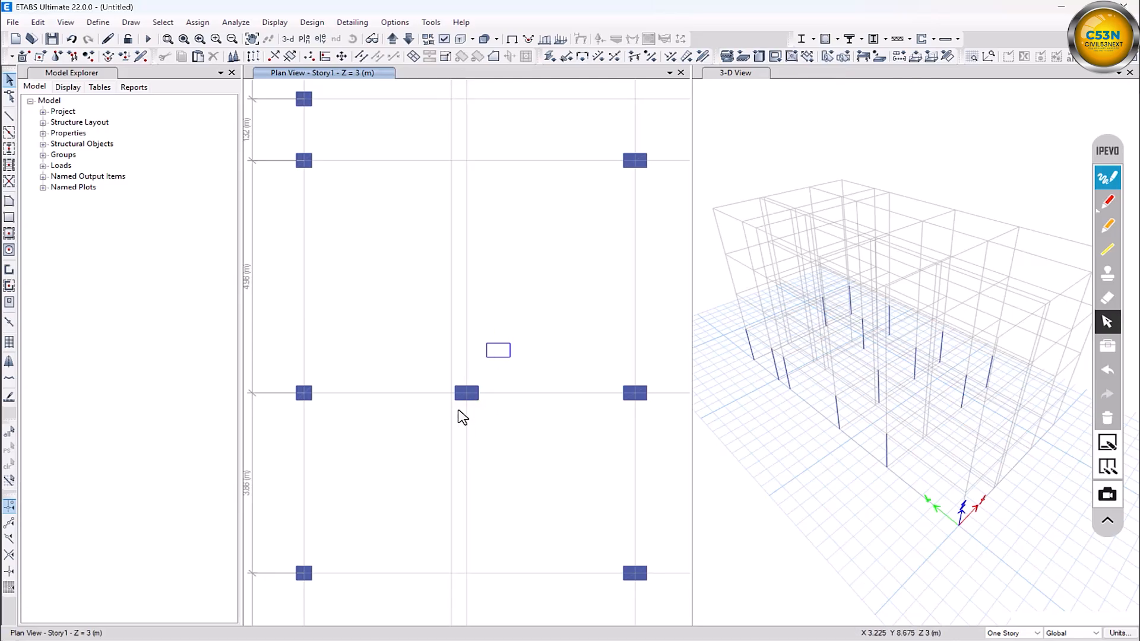
# Step: Select the C2 column beside the 0.3 m bay and assign its frame local axes an angle of 90 degrees
pyautogui.moveTo(501, 369); pyautogui.dragTo(397, 437)
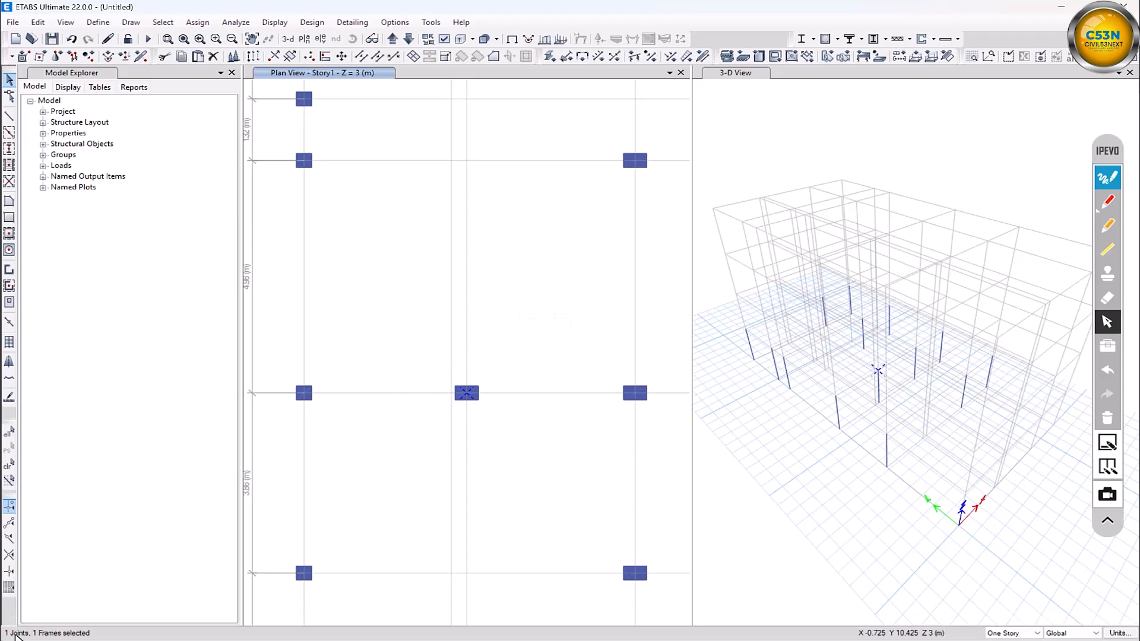
pyautogui.click(197, 23)
pyautogui.click(197, 24)
pyautogui.click(196, 24)
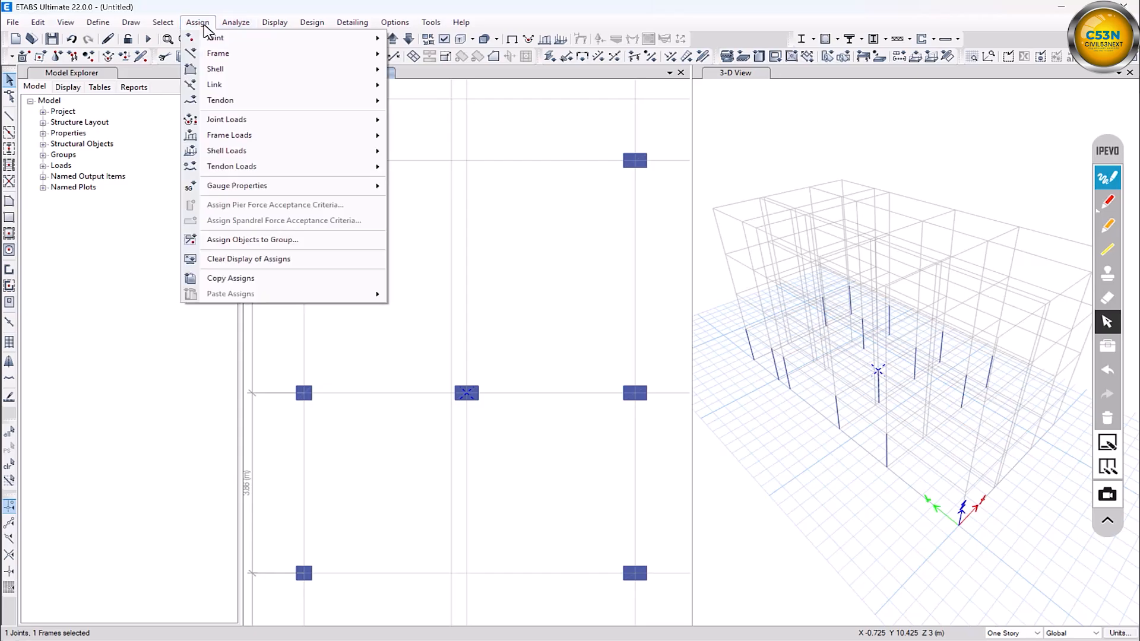
pyautogui.moveTo(254, 53)
pyautogui.click(434, 140)
pyautogui.doubleClick(634, 266)
pyautogui.moveTo(556, 210); pyautogui.dragTo(771, 211)
pyautogui.write('90')
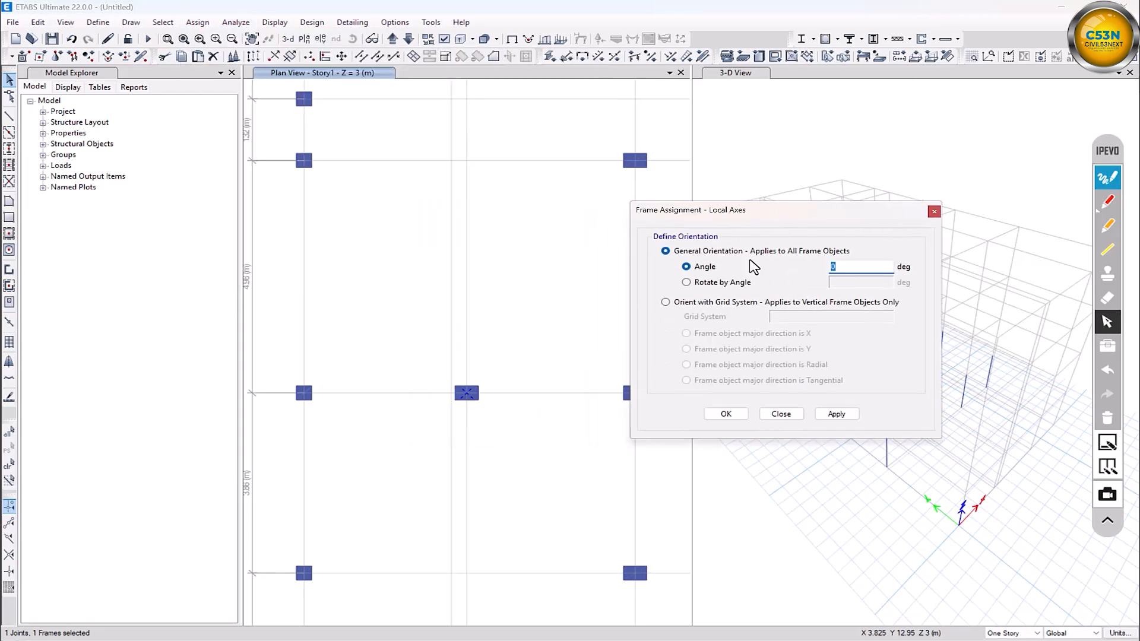
pyautogui.click(837, 414)
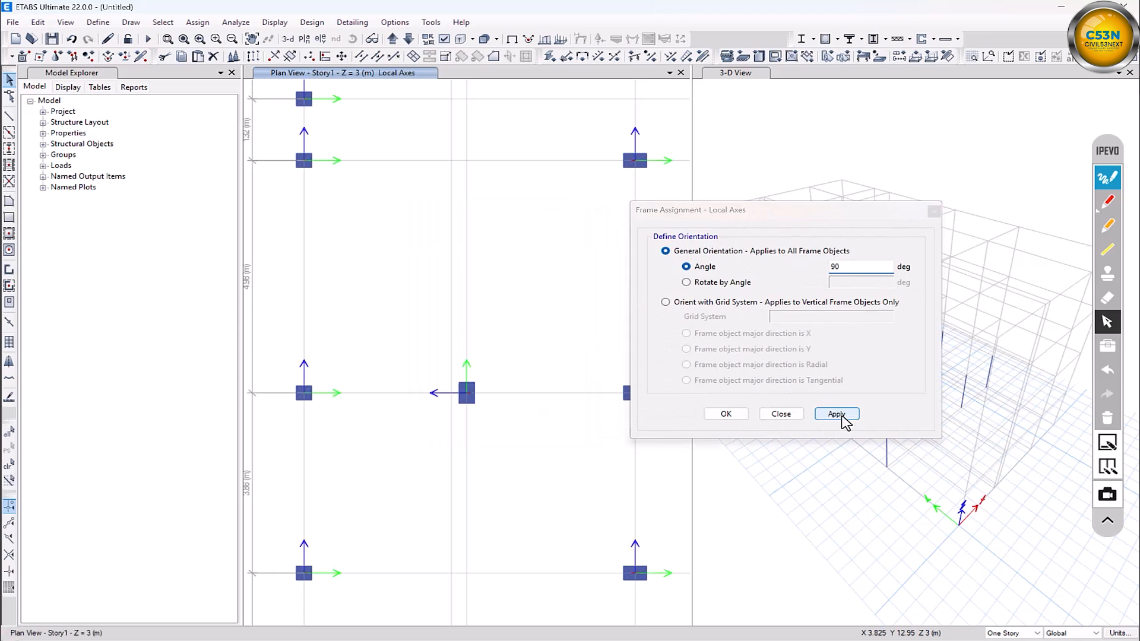
pyautogui.click(728, 417)
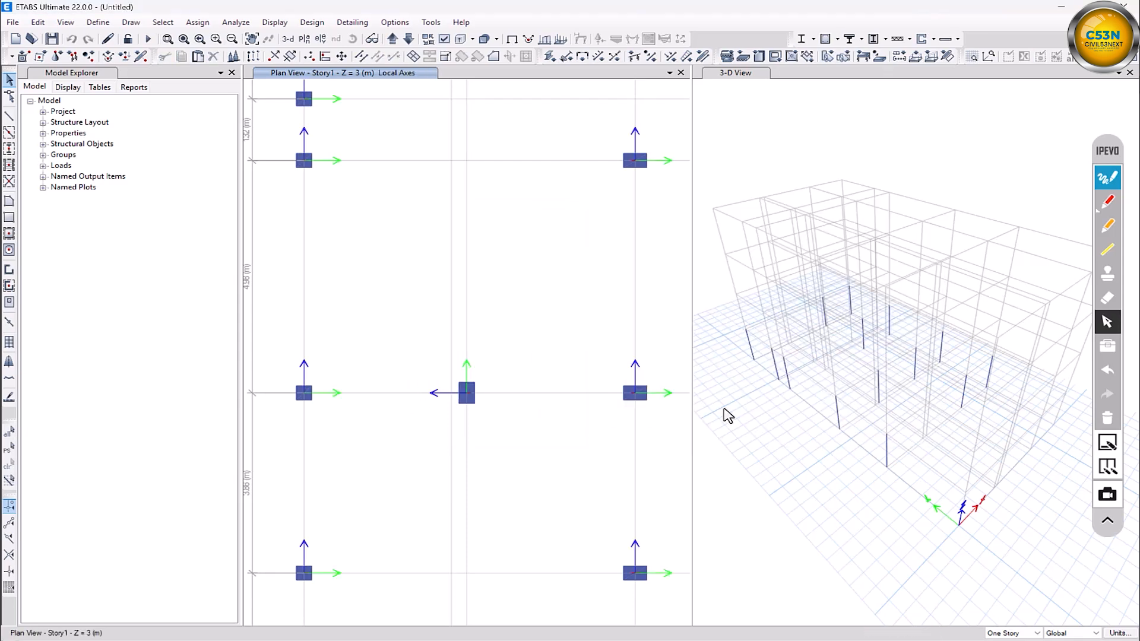
# Step: Draw B 25 x 60 cm beams along the whole perimeter of the Story1 plan, starting at the upper-right corner column
pyautogui.scroll(-3, 542, 389)
pyautogui.moveTo(542, 389); pyautogui.dragTo(477, 389, button='middle')
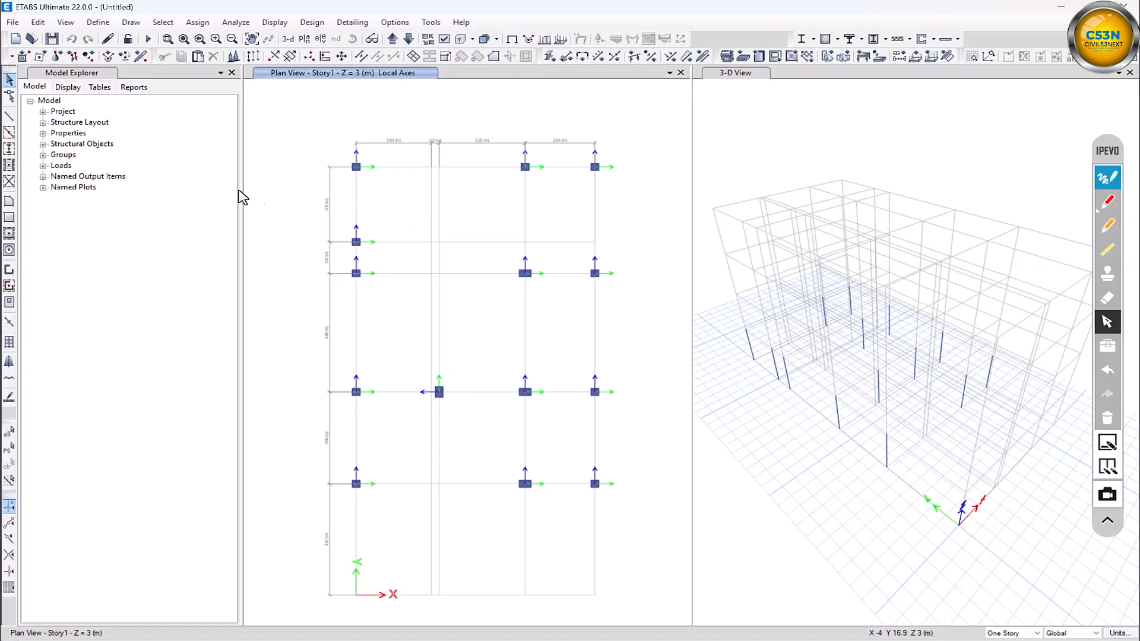
pyautogui.click(9, 117)
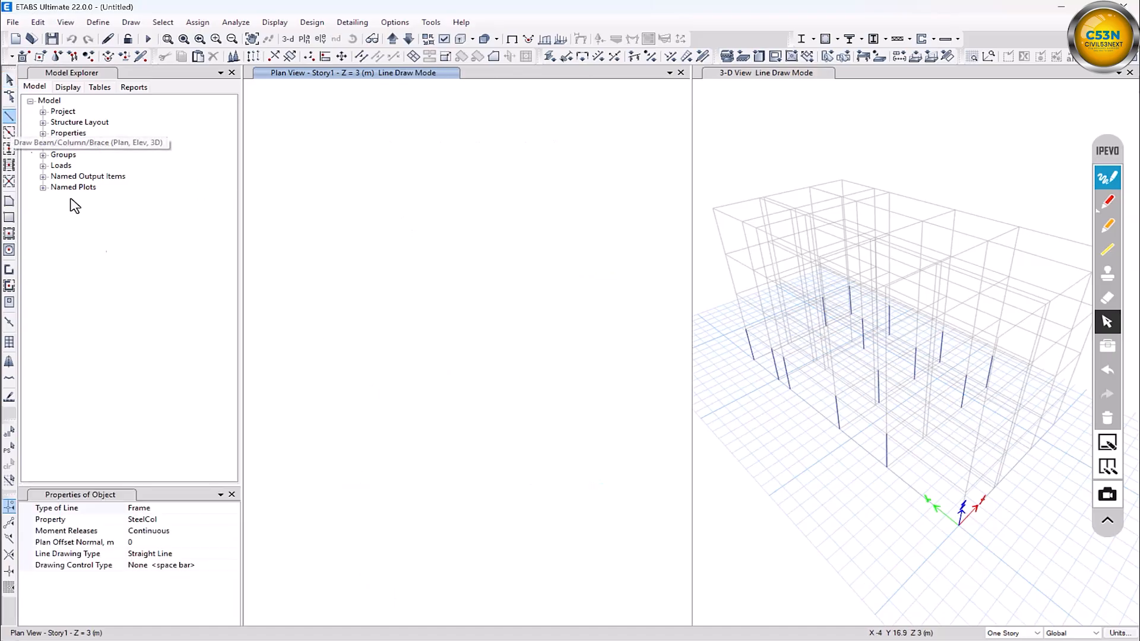
pyautogui.click(226, 521)
pyautogui.click(234, 519)
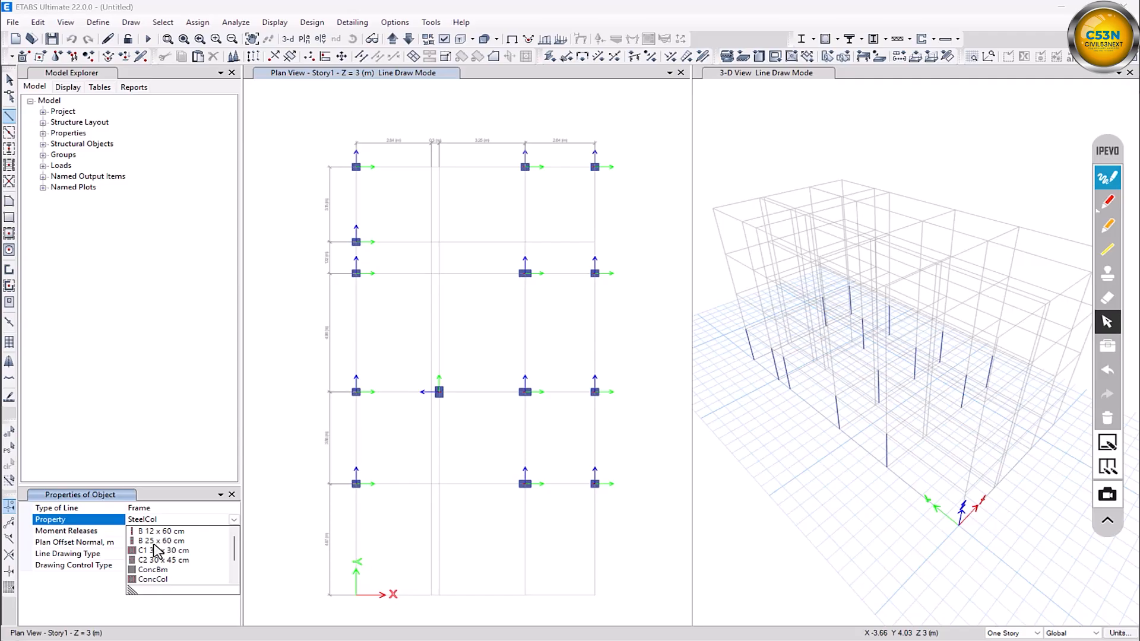
pyautogui.click(154, 543)
pyautogui.scroll(5, 590, 149)
pyautogui.click(609, 217)
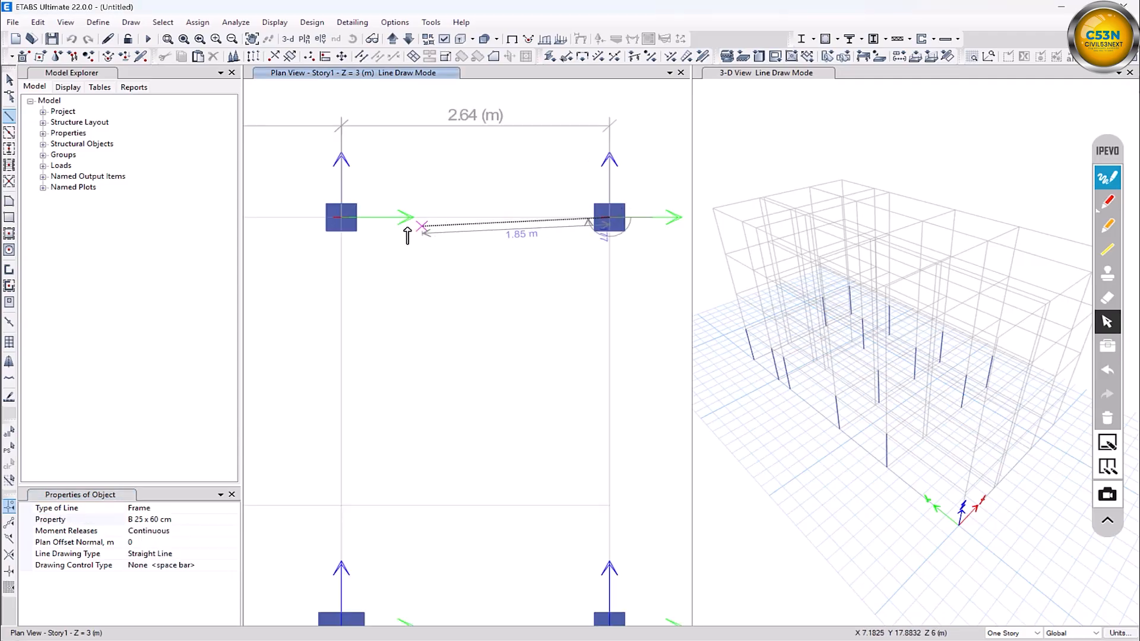
pyautogui.click(341, 217)
pyautogui.scroll(-3, 314, 237)
pyautogui.click(291, 252)
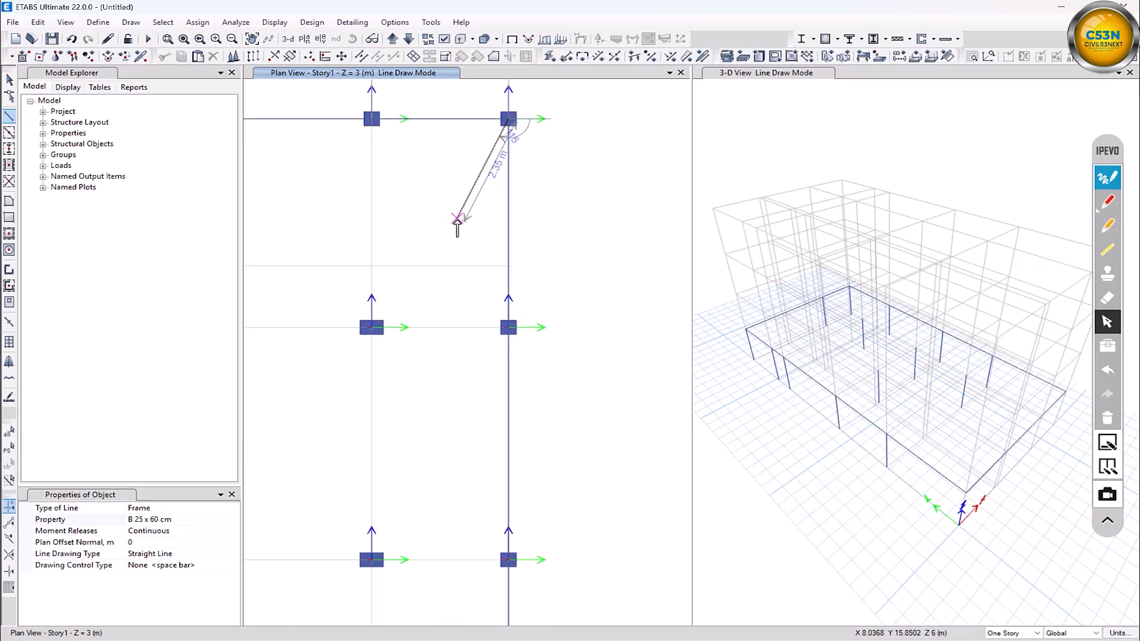
pyautogui.press('Escape')
# Step: Draw an S 20 slab over the whole Story1 plan through its four outer corners, starting at the upper-right column
pyautogui.scroll(-5, 458, 226)
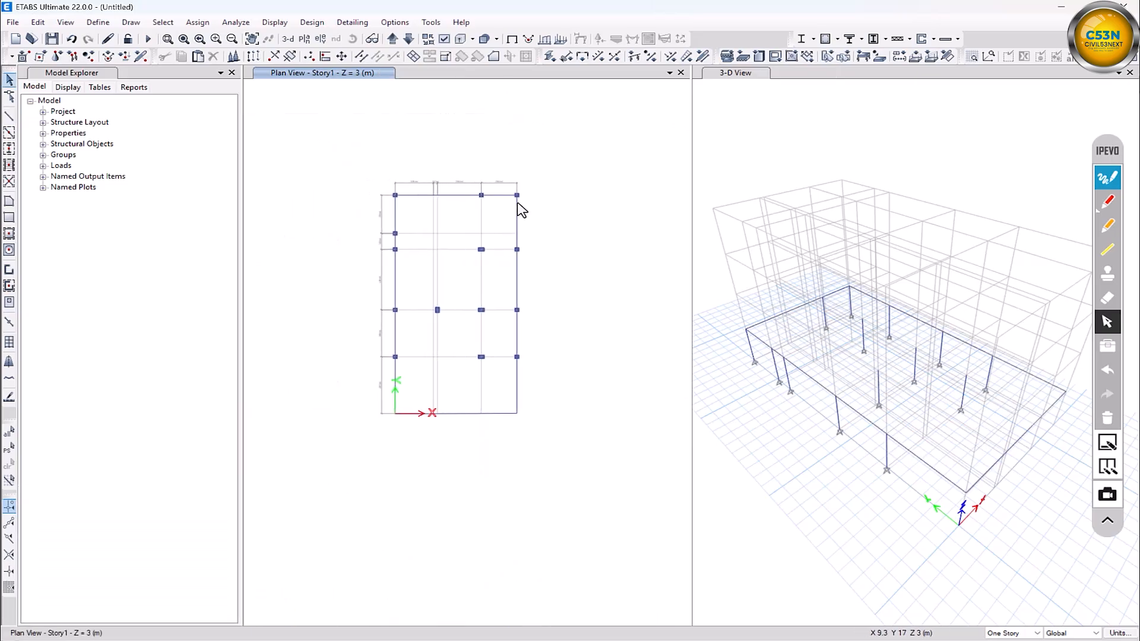
pyautogui.scroll(3, 498, 333)
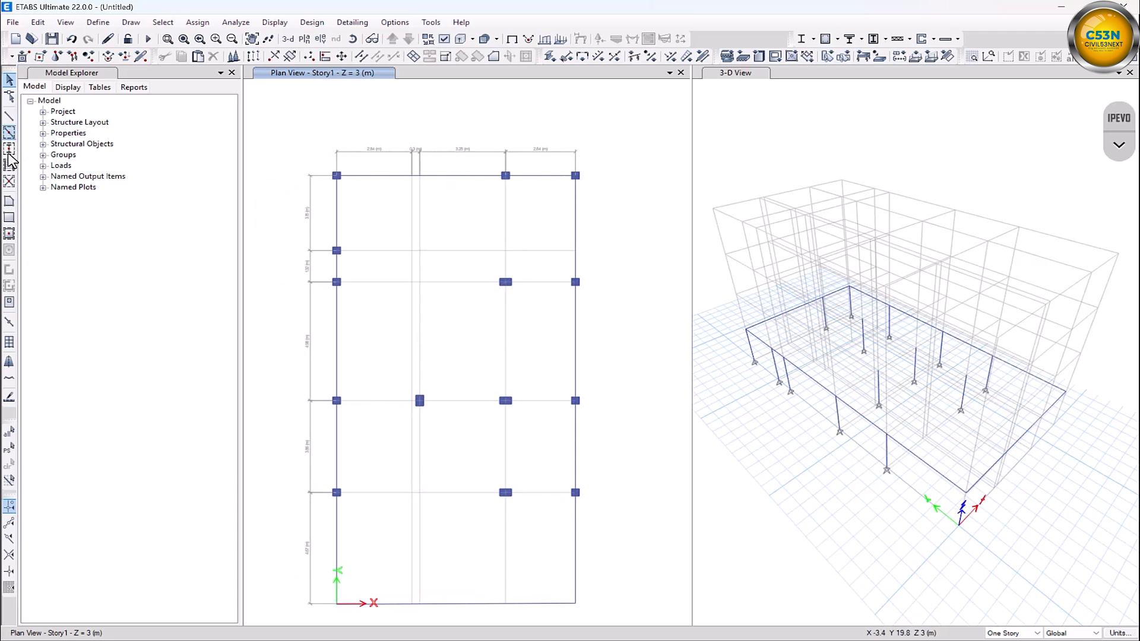
pyautogui.click(7, 205)
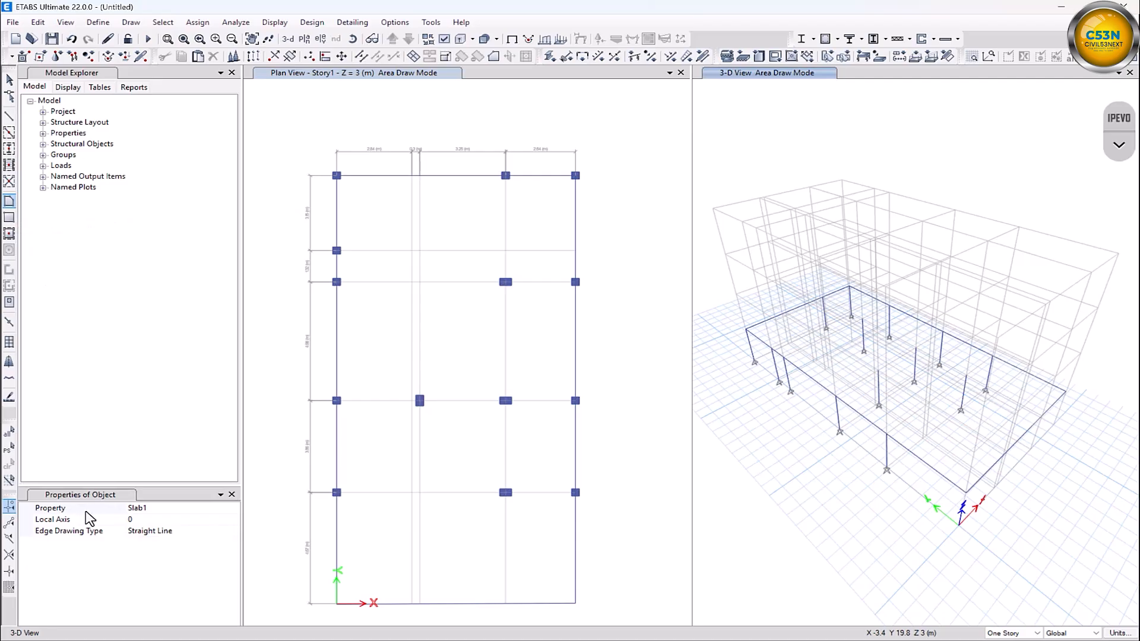
pyautogui.click(234, 508)
pyautogui.click(145, 564)
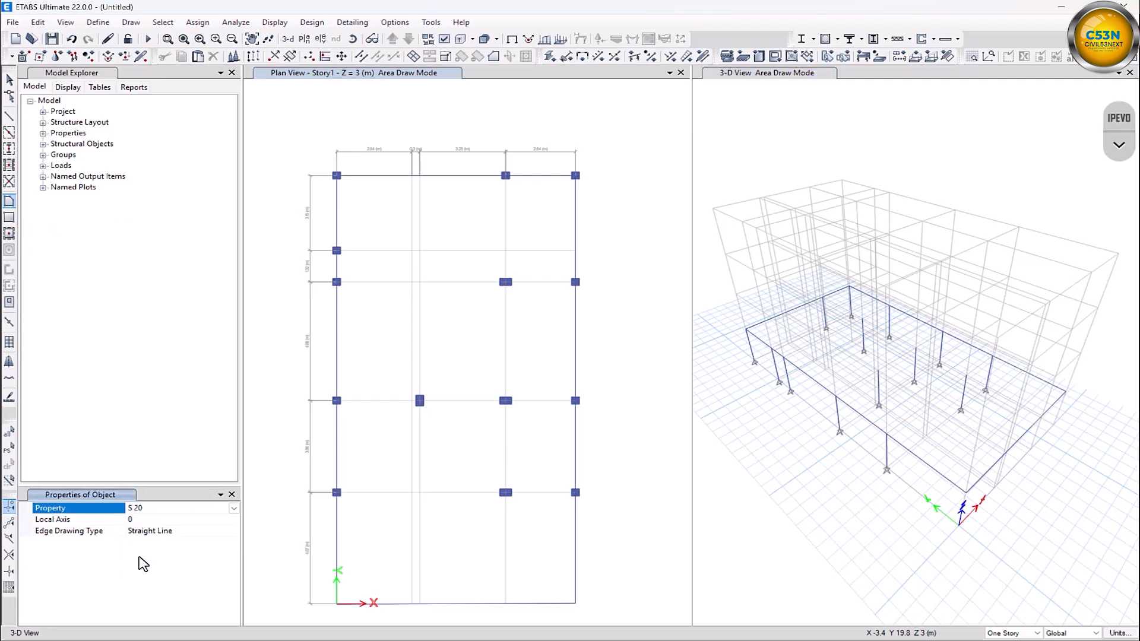
pyautogui.click(576, 175)
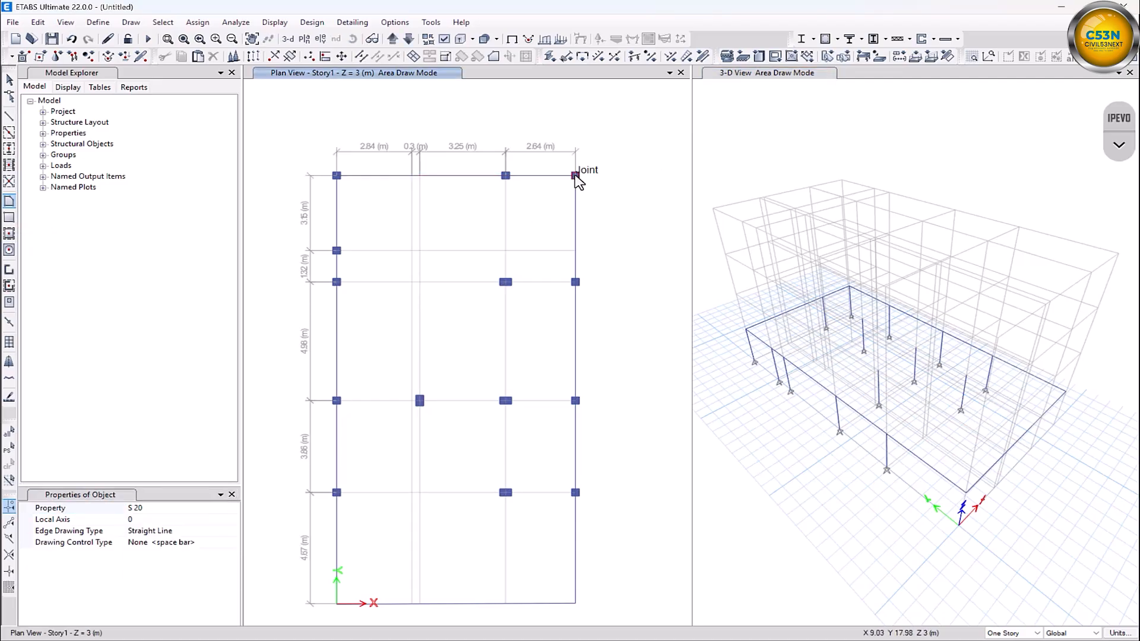
pyautogui.click(575, 175)
pyautogui.click(337, 176)
pyautogui.click(336, 604)
pyautogui.click(576, 604)
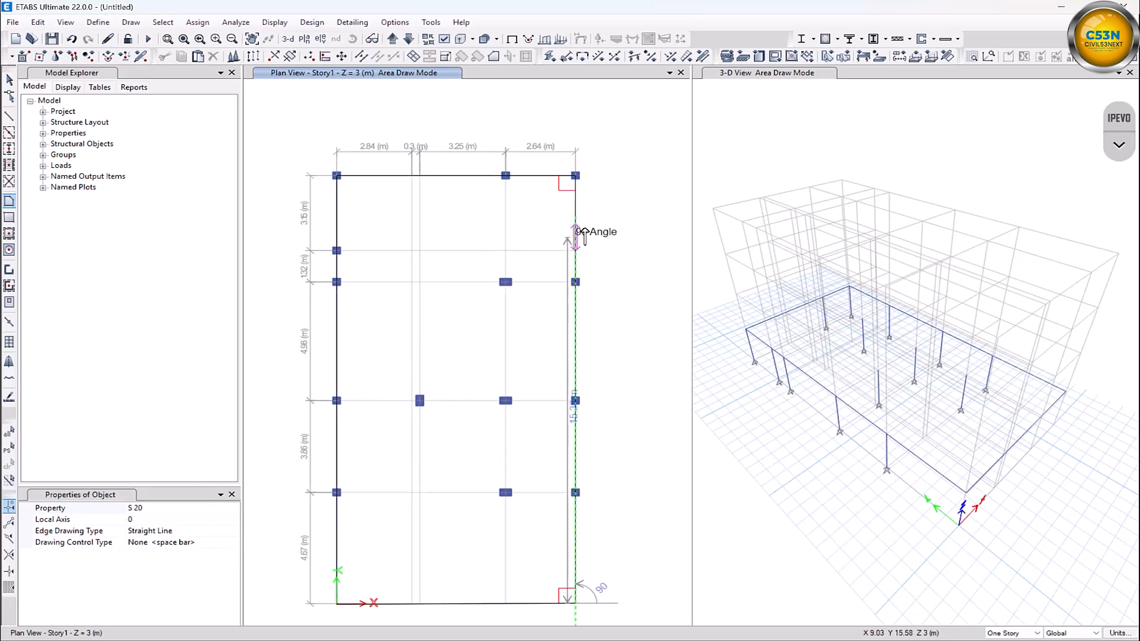
pyautogui.doubleClick(576, 176)
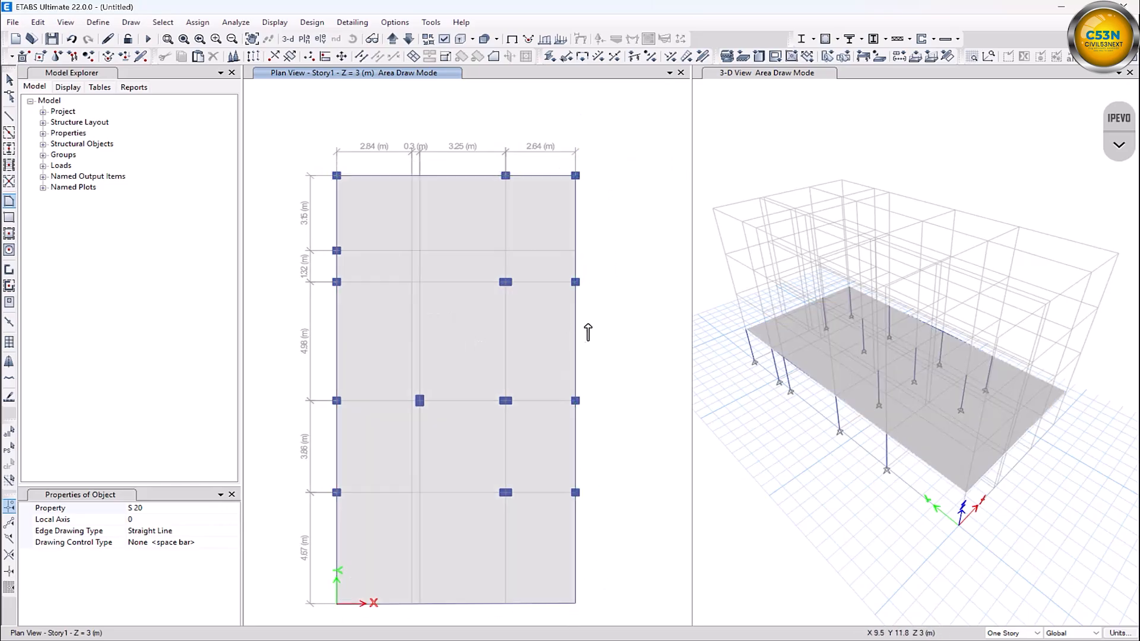
pyautogui.press('Escape')
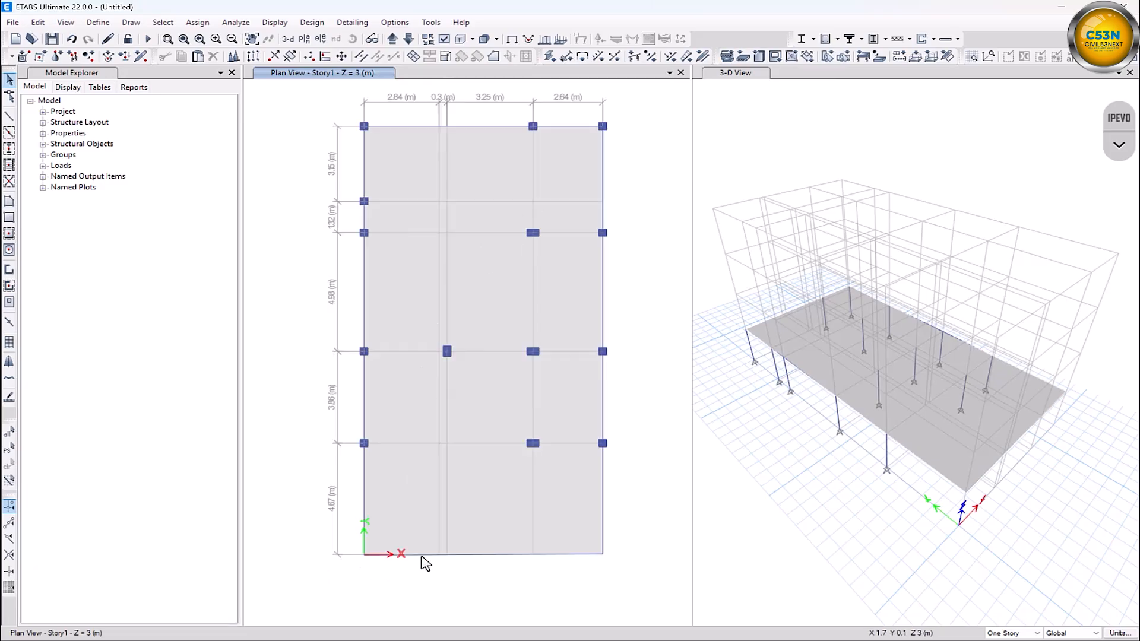
# Step: Place five C2 30 x 45 cm columns at 90 degrees, two on the 0.3 m bay's right line and three along the plan's lower edge
pyautogui.click(7, 150)
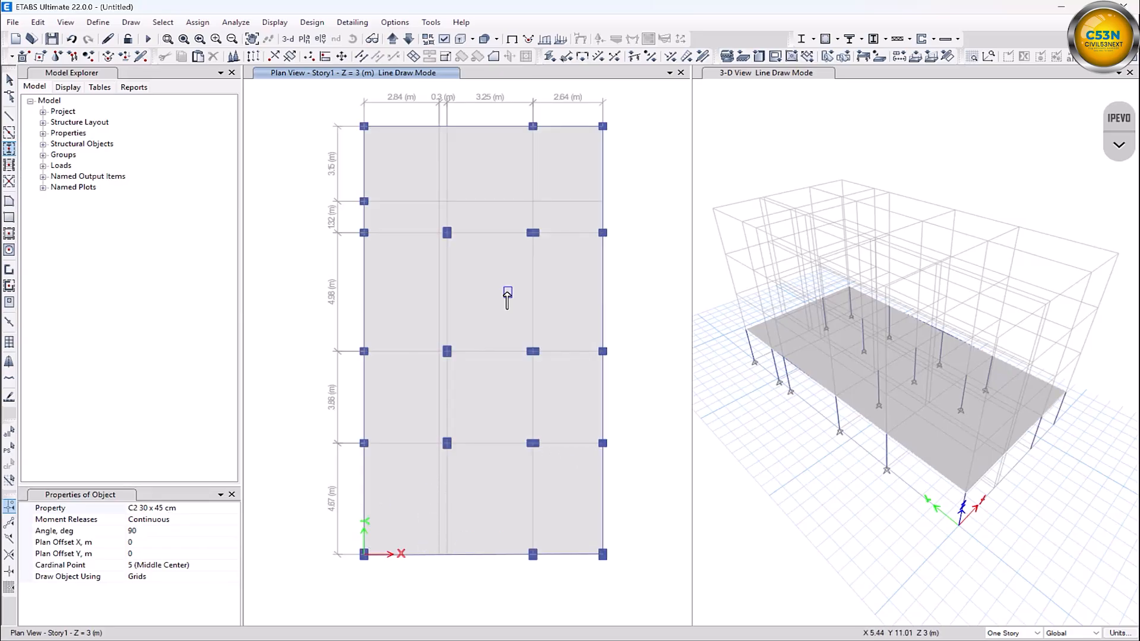
pyautogui.press('Escape')
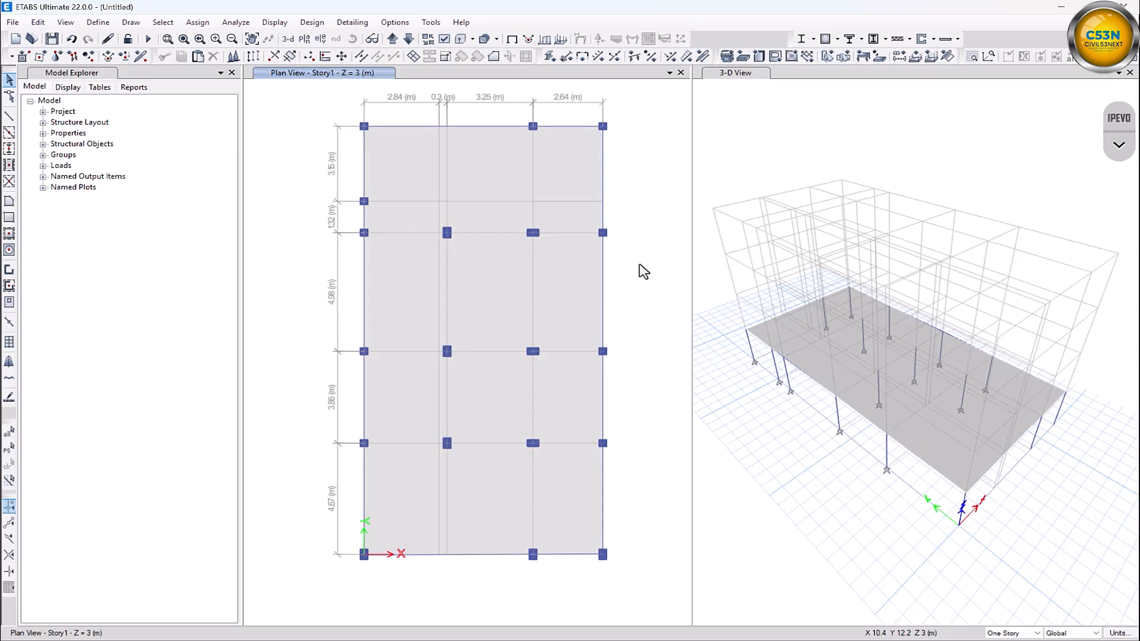
# Step: Select the Story1 slab and assign it a uniform Live load of 0.2 tonf/m² in the gravity direction
pyautogui.click(9, 81)
pyautogui.click(420, 168)
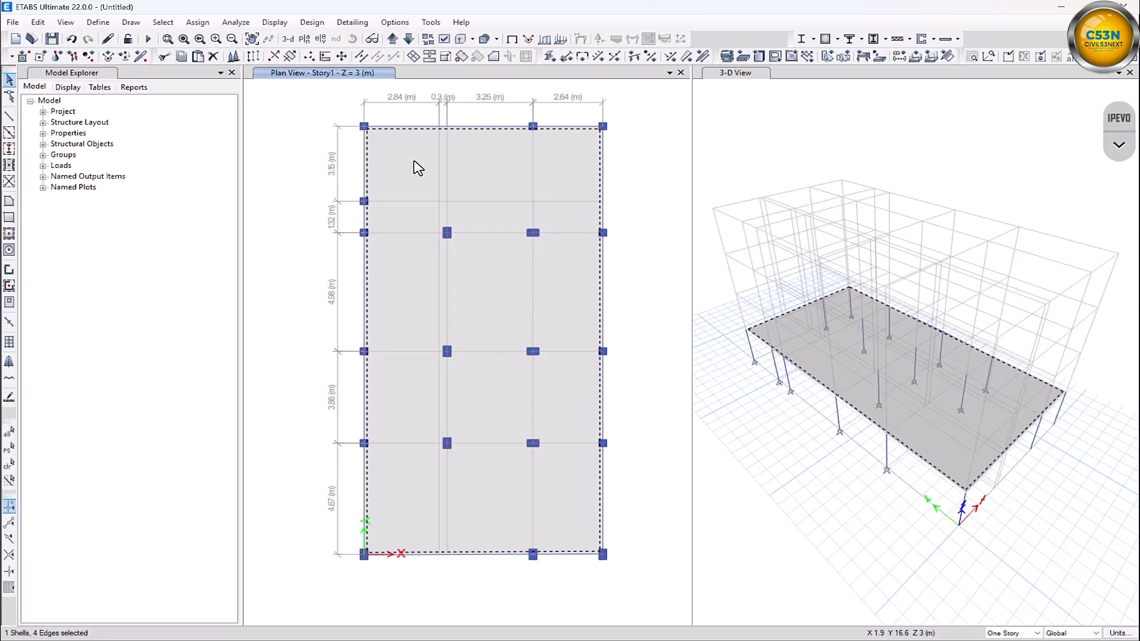
pyautogui.click(198, 22)
pyautogui.moveTo(295, 152)
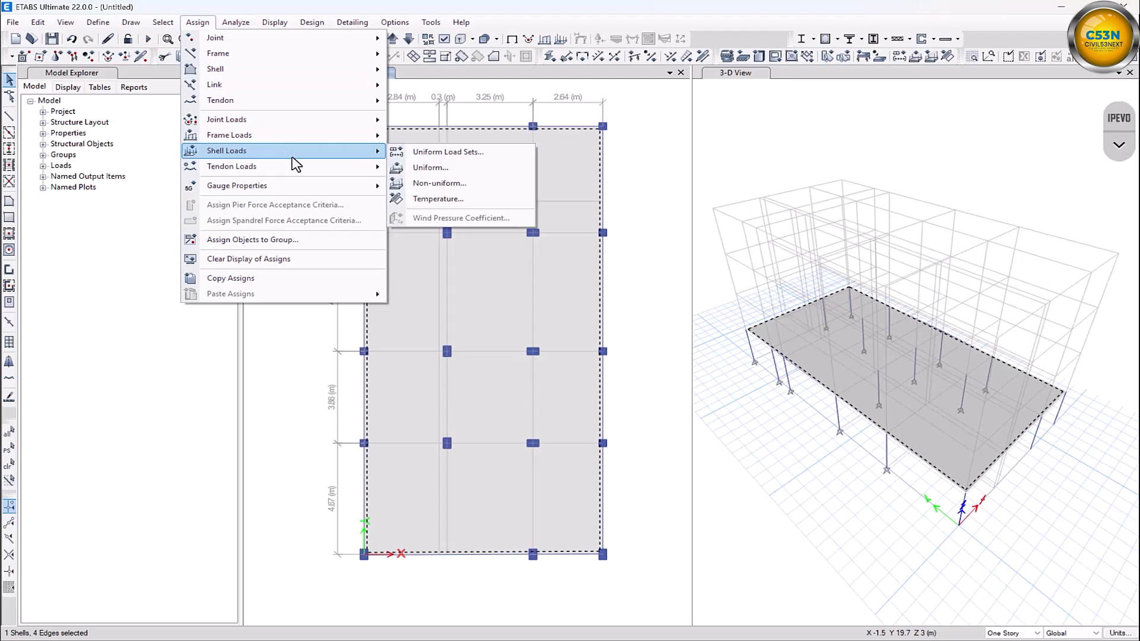
pyautogui.click(430, 168)
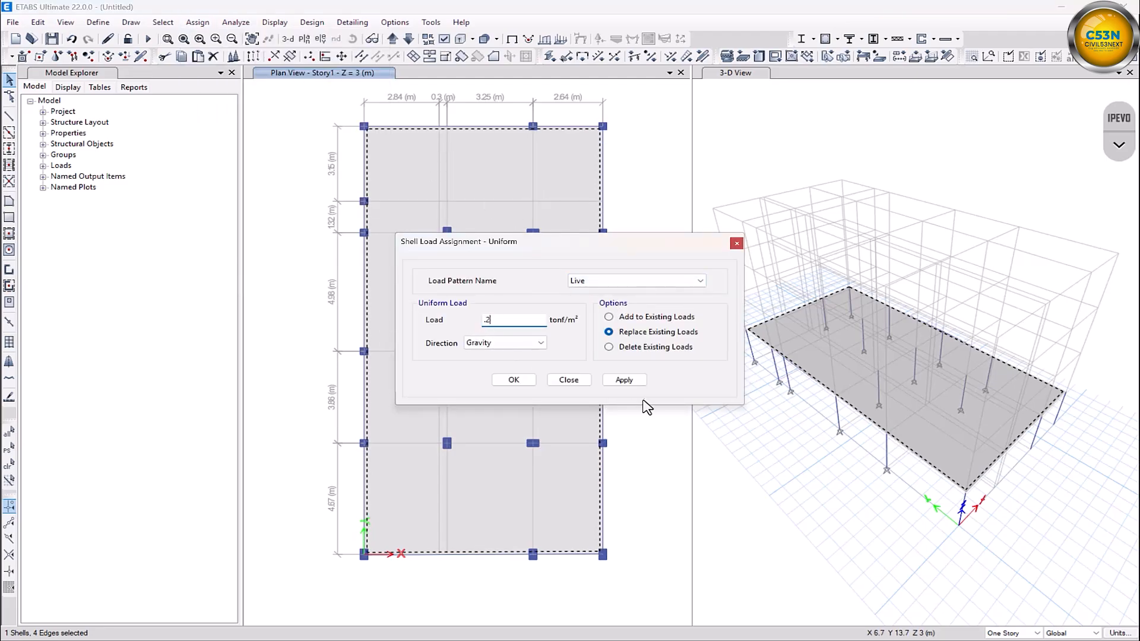
pyautogui.click(624, 380)
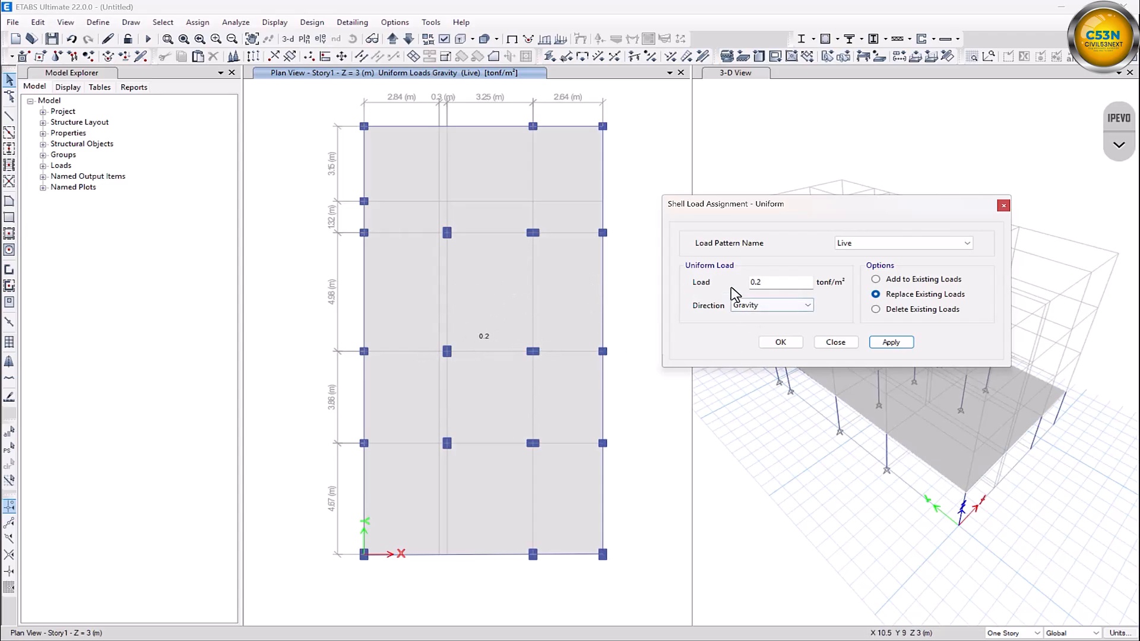
# Step: Reselect the slab and apply a uniform load of 0.15 tonf/m² under the Live pattern, replacing the existing load
pyautogui.click(10, 448)
pyautogui.click(893, 242)
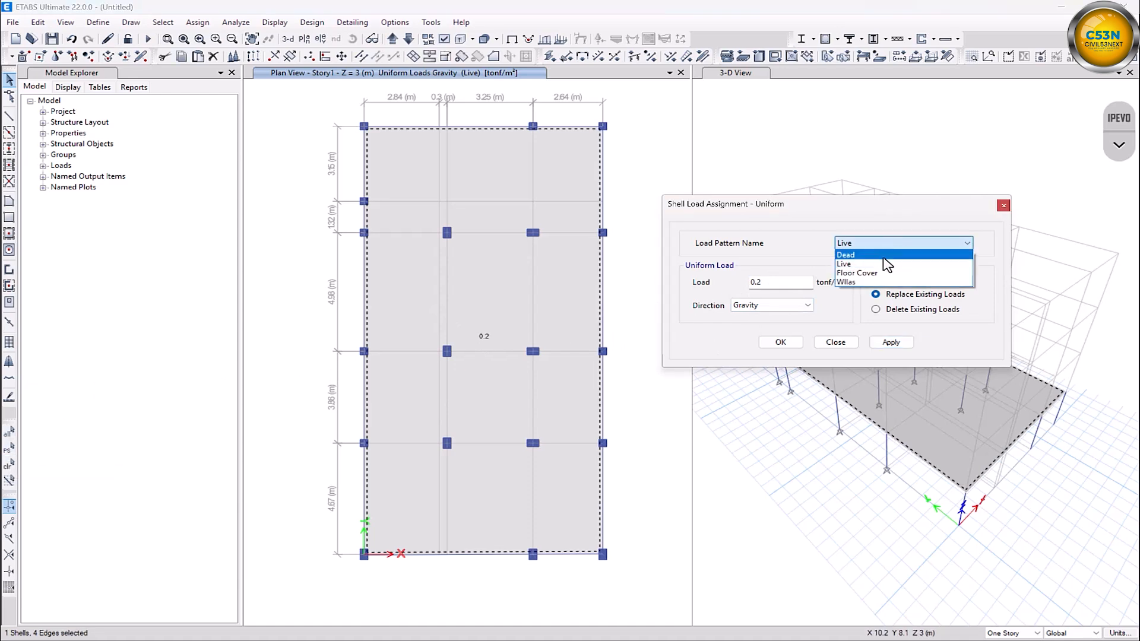
pyautogui.click(881, 273)
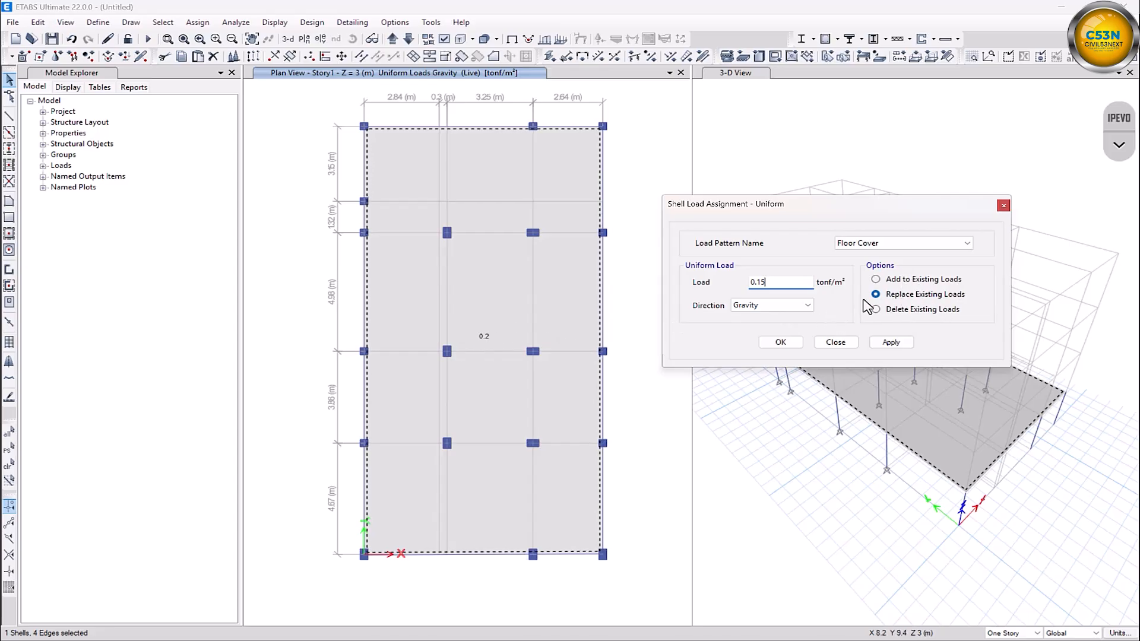
pyautogui.click(891, 249)
pyautogui.click(858, 258)
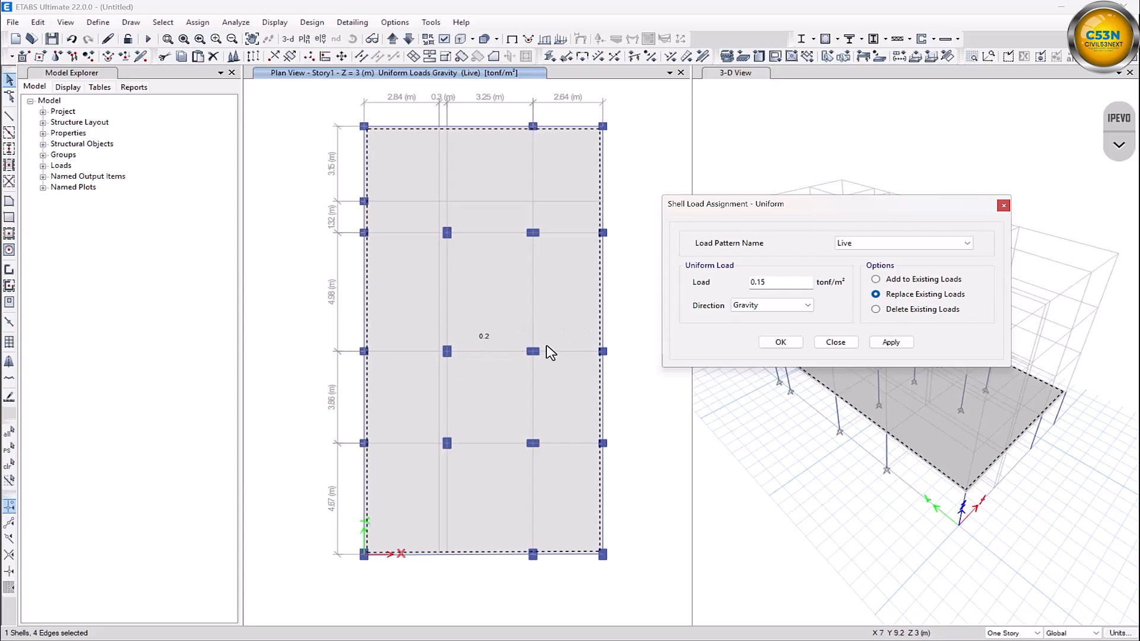
pyautogui.click(893, 345)
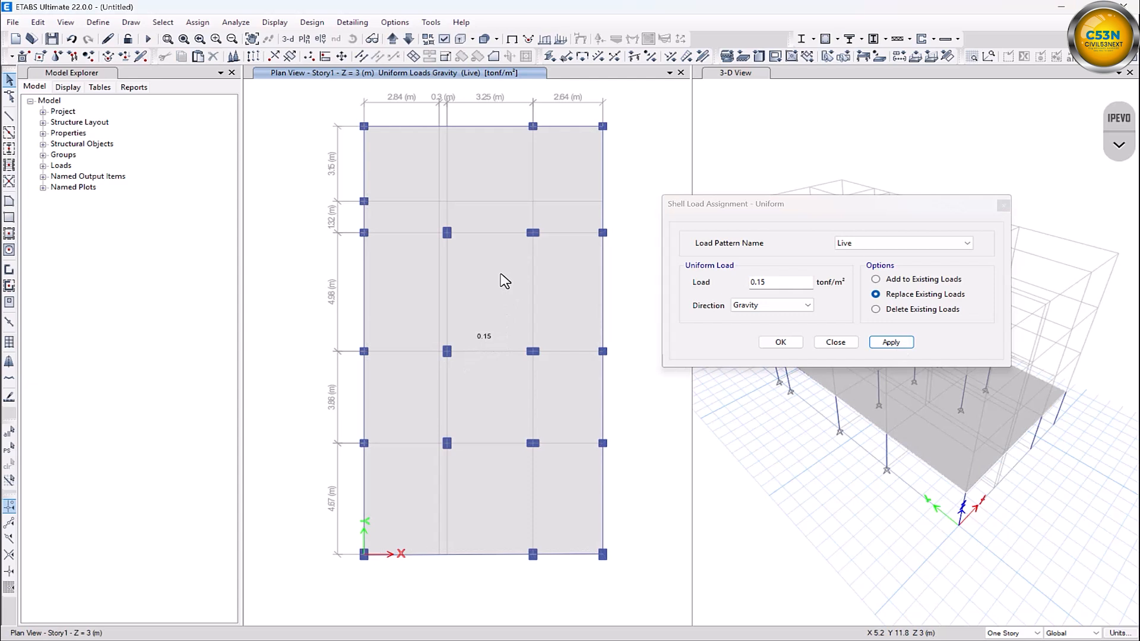
# Step: Examine the loads assigned to the slab in its object information, then close it
pyautogui.rightClick(503, 281)
pyautogui.click(585, 217)
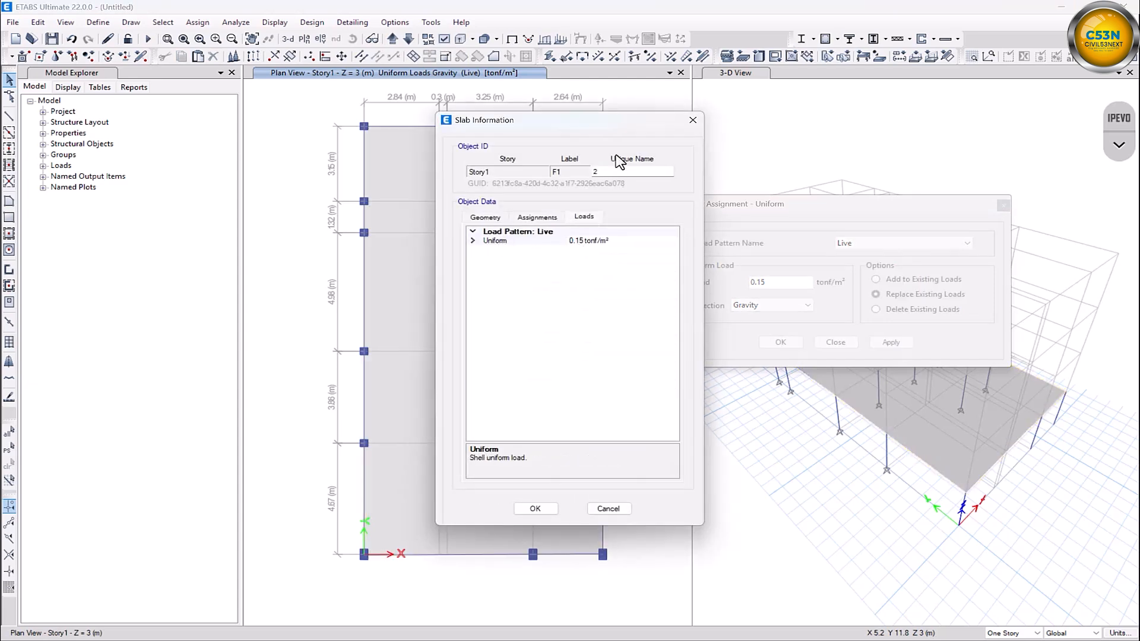
pyautogui.moveTo(593, 120); pyautogui.dragTo(203, 115)
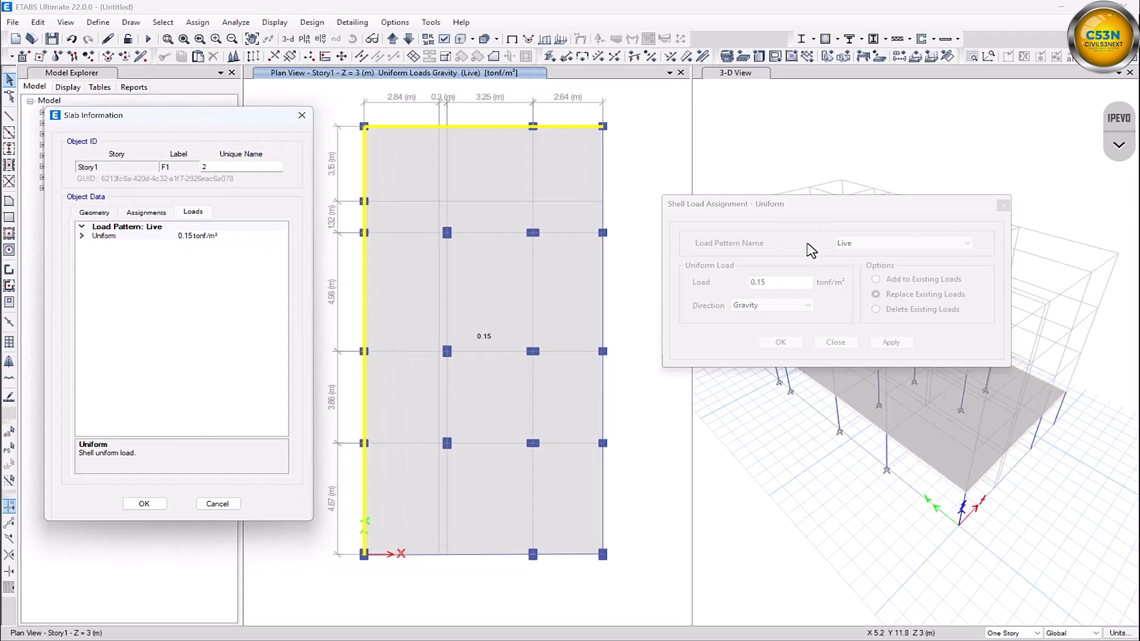
pyautogui.click(301, 116)
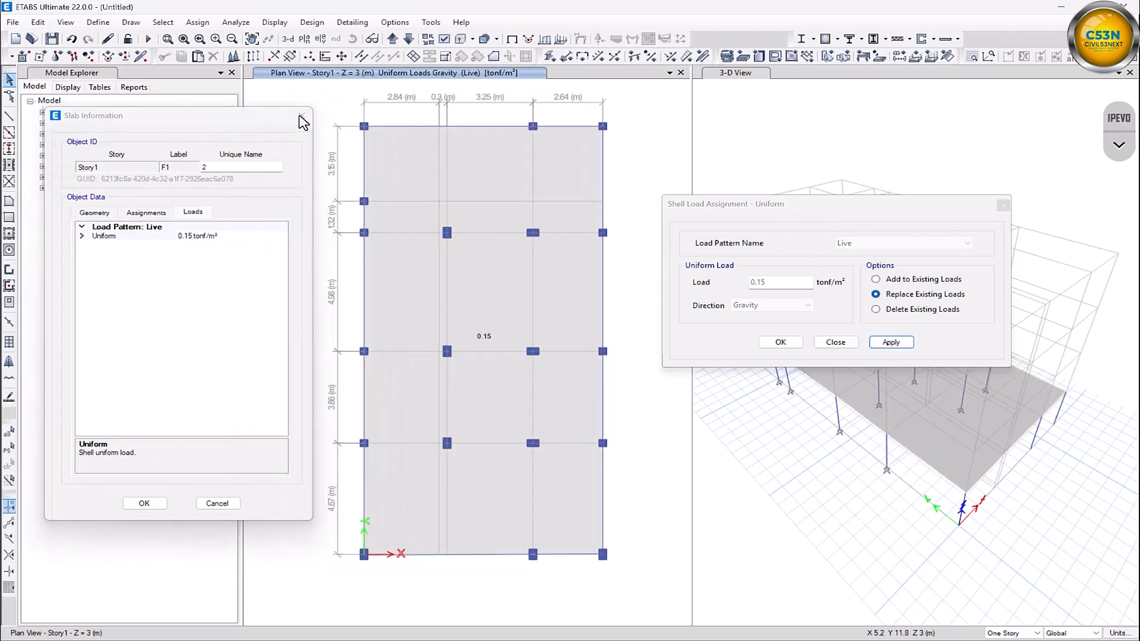
# Step: Set the uniform Live load to 0.2 tonf/m² and apply it to the reselected slab, replacing its existing Live load
pyautogui.click(780, 284)
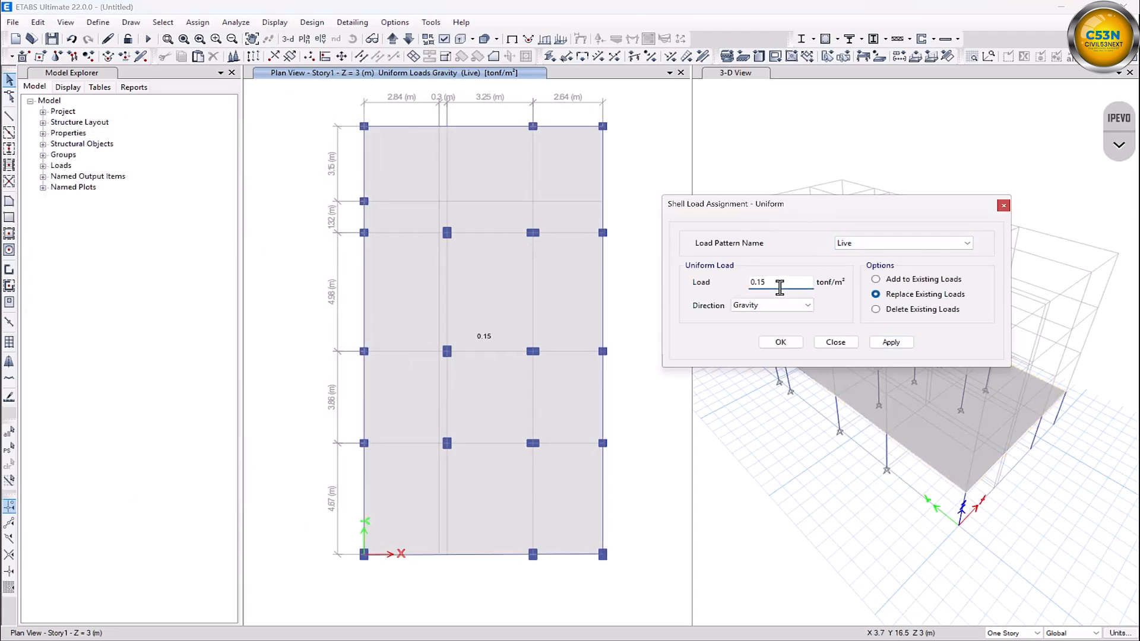
pyautogui.write('2')
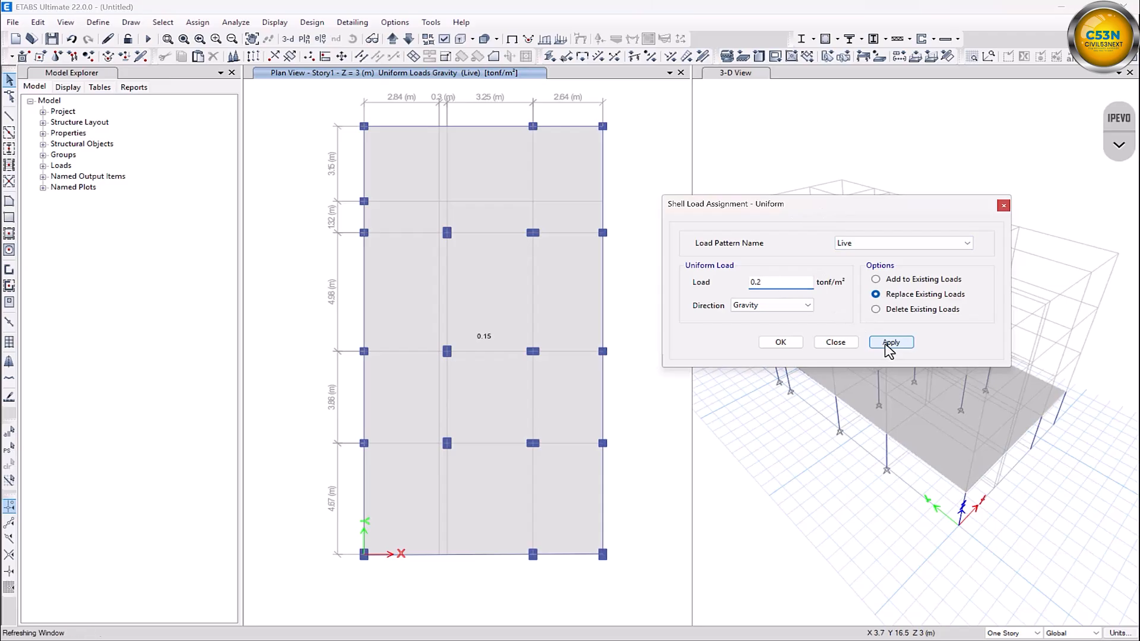
pyautogui.click(889, 343)
pyautogui.click(671, 371)
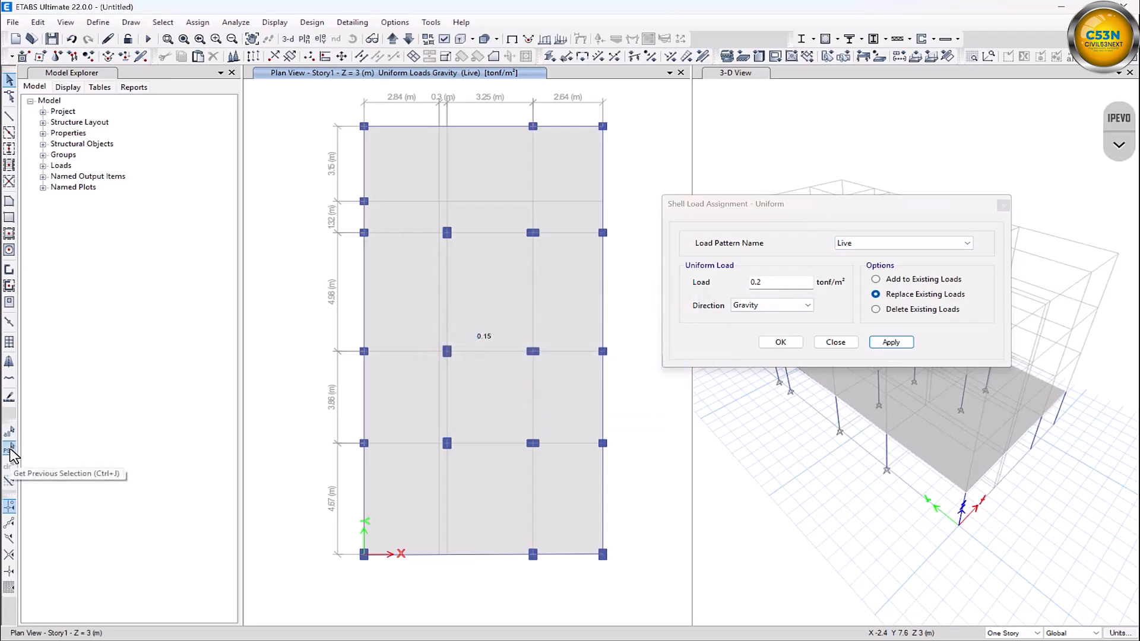
pyautogui.click(11, 450)
pyautogui.click(889, 342)
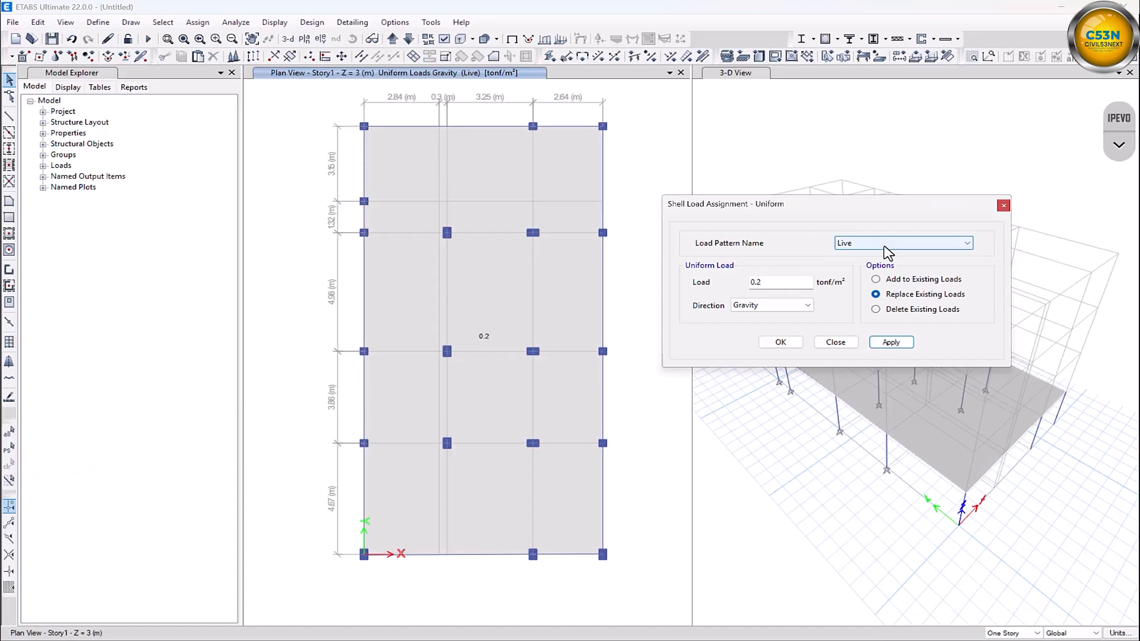
# Step: Assign the slab a uniform Floor Cover load of 0.15 tonf/m² and check its assigned loads in the slab information
pyautogui.click(891, 243)
pyautogui.click(886, 274)
pyautogui.click(780, 281)
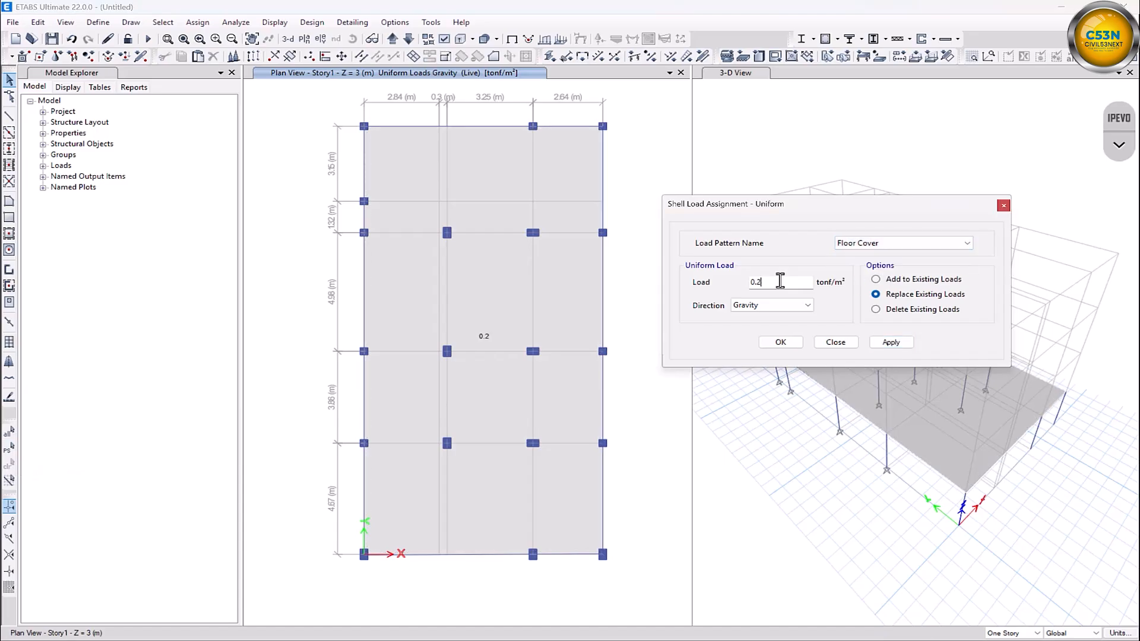
pyautogui.write('15')
pyautogui.click(890, 343)
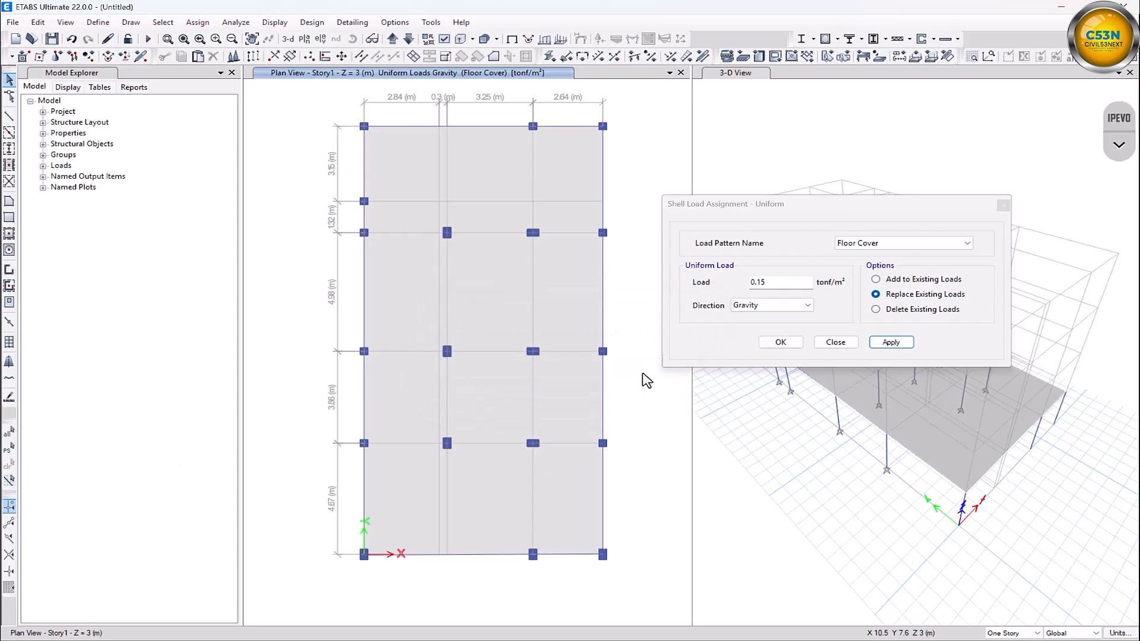
pyautogui.click(900, 339)
pyautogui.rightClick(500, 285)
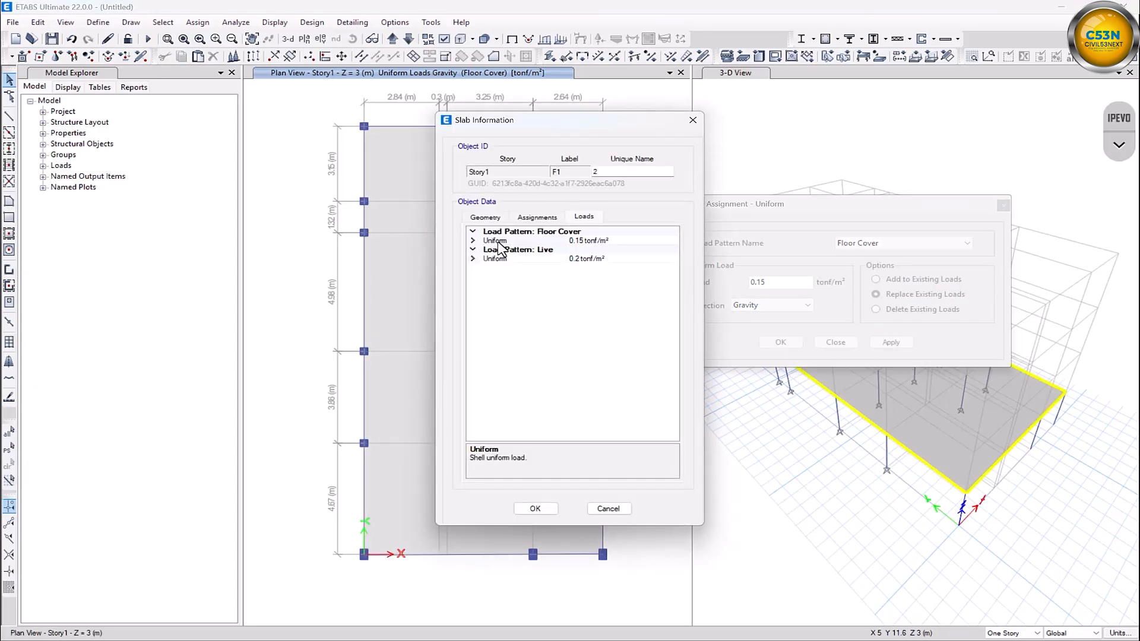
pyautogui.click(693, 120)
# Step: Assign the slab a uniform load of 0.35 tonf/m² under the Wllas pattern and finish the shell load assignment
pyautogui.click(932, 244)
pyautogui.click(950, 279)
pyautogui.click(786, 283)
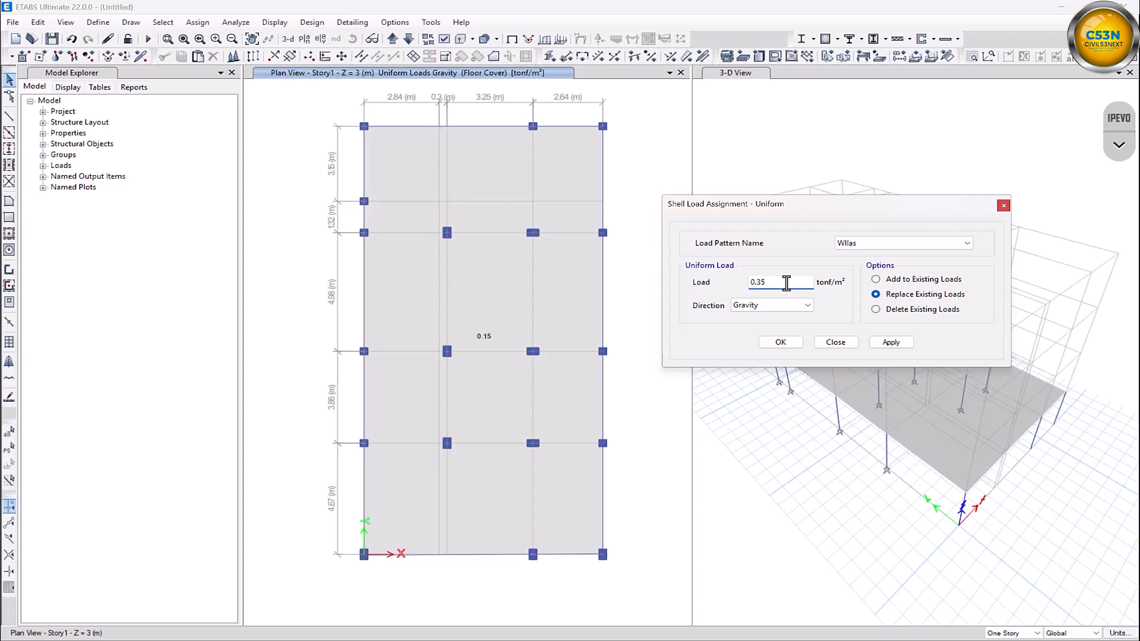
pyautogui.click(899, 343)
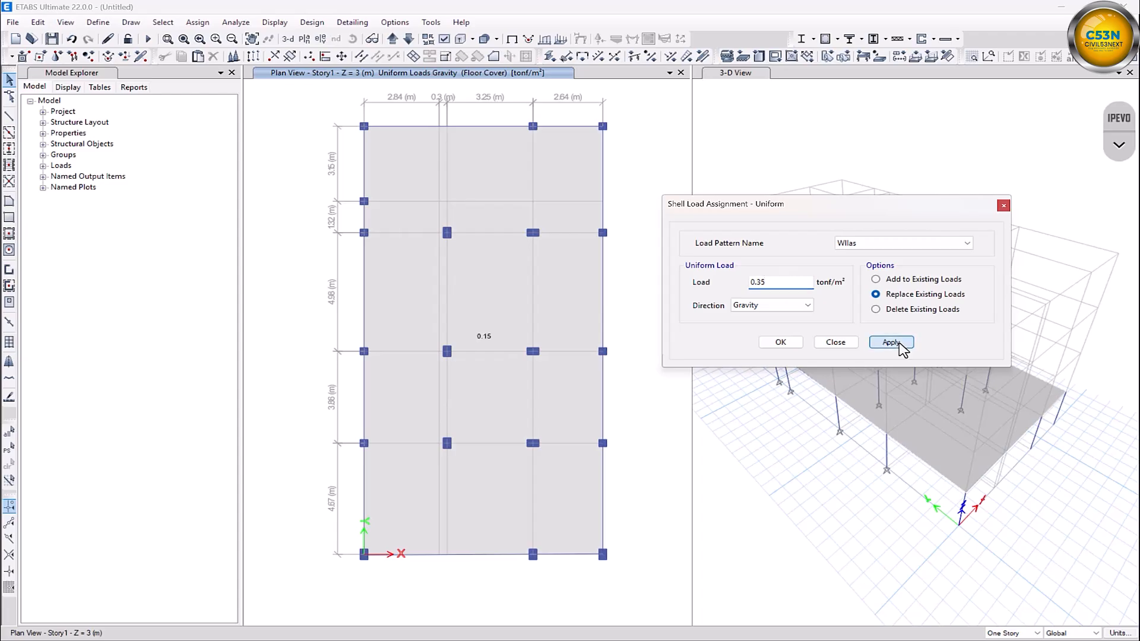
pyautogui.press('Return')
pyautogui.click(10, 448)
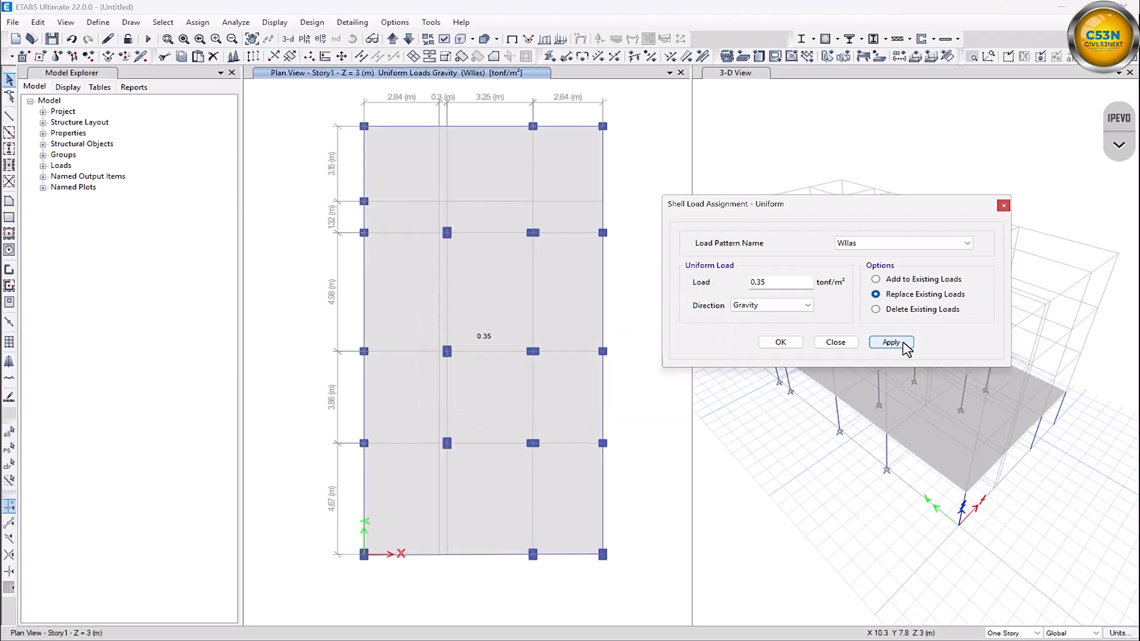
pyautogui.click(892, 343)
pyautogui.click(781, 343)
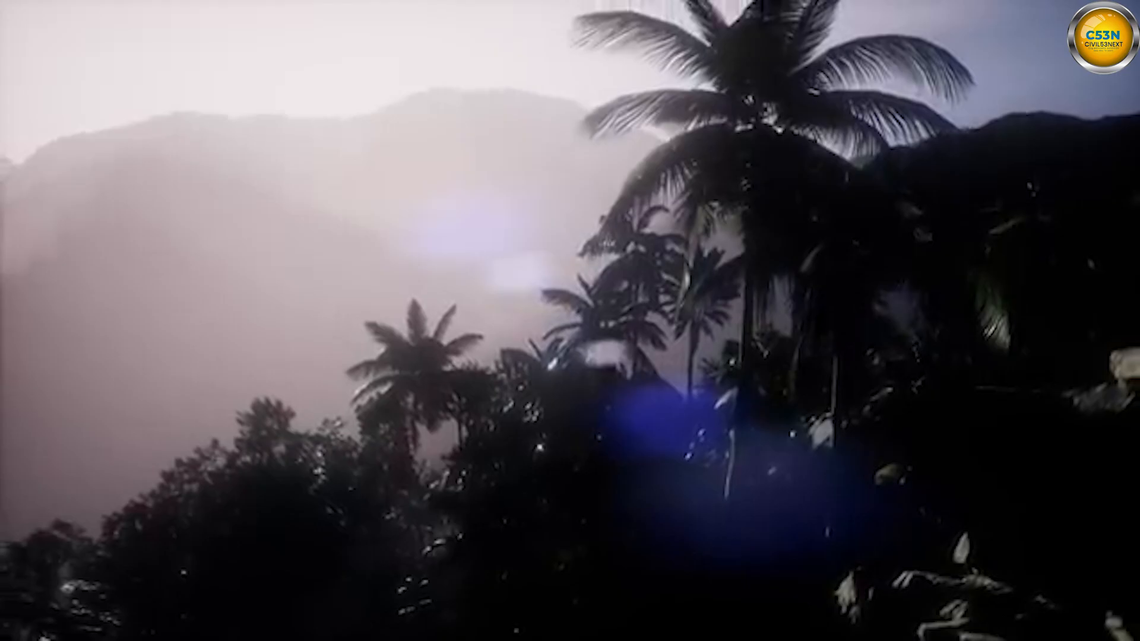